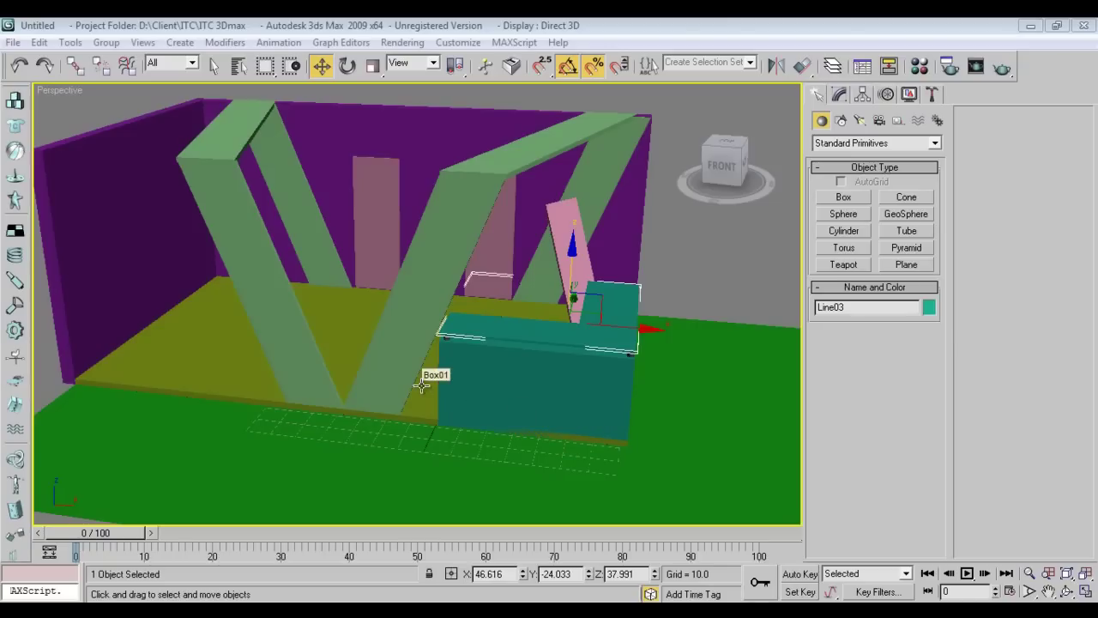
Draw a tall, narrow rectangle spline in the front view, over the teal counter's front from above its top down to the floor.
{"action": "middle_click_drag", "start_coordinate": [507, 369], "coordinate": [528, 356], "text": "alt"}
{"action": "middle_click_drag", "start_coordinate": [614, 375], "coordinate": [409, 391]}
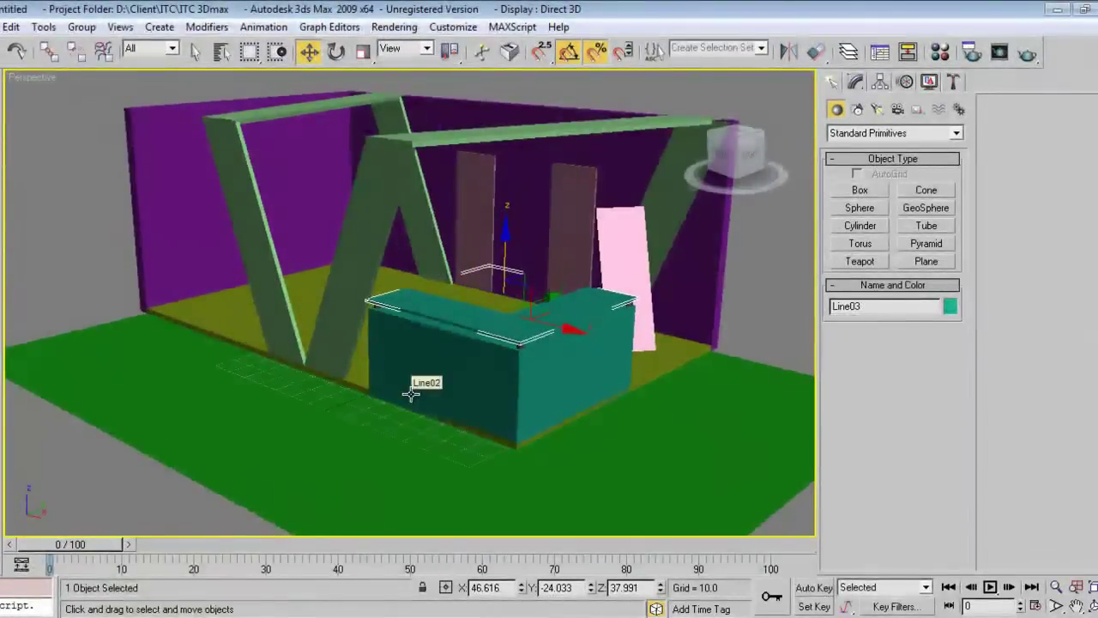
{"action": "key", "text": "f"}
{"action": "scroll", "coordinate": [463, 392], "scroll_direction": "up", "scroll_amount": 4}
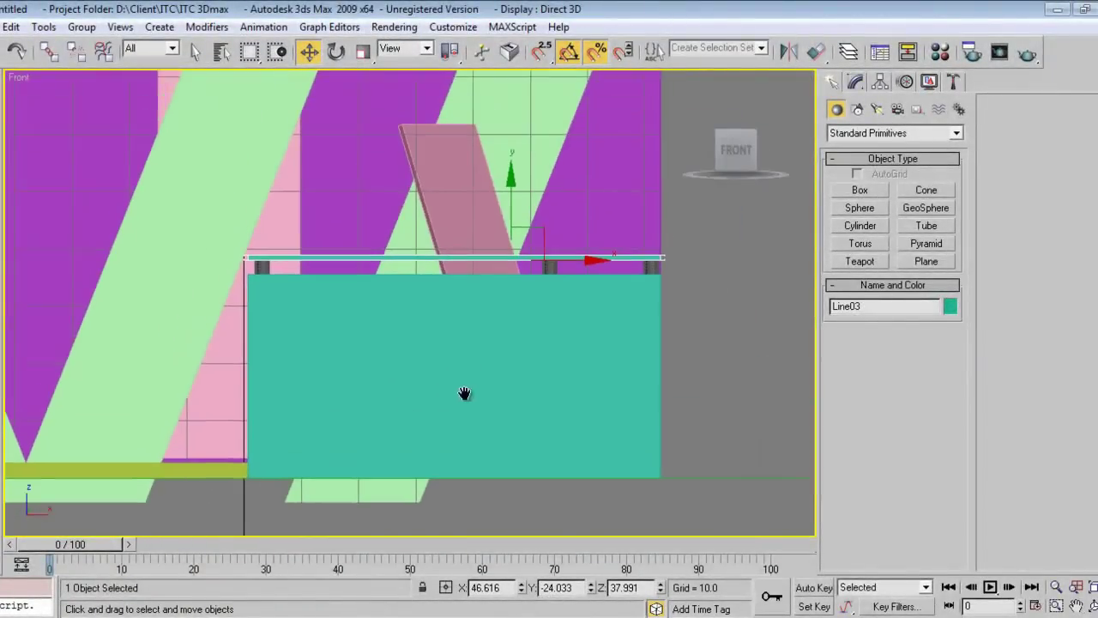
{"action": "middle_click_drag", "start_coordinate": [595, 349], "coordinate": [585, 402]}
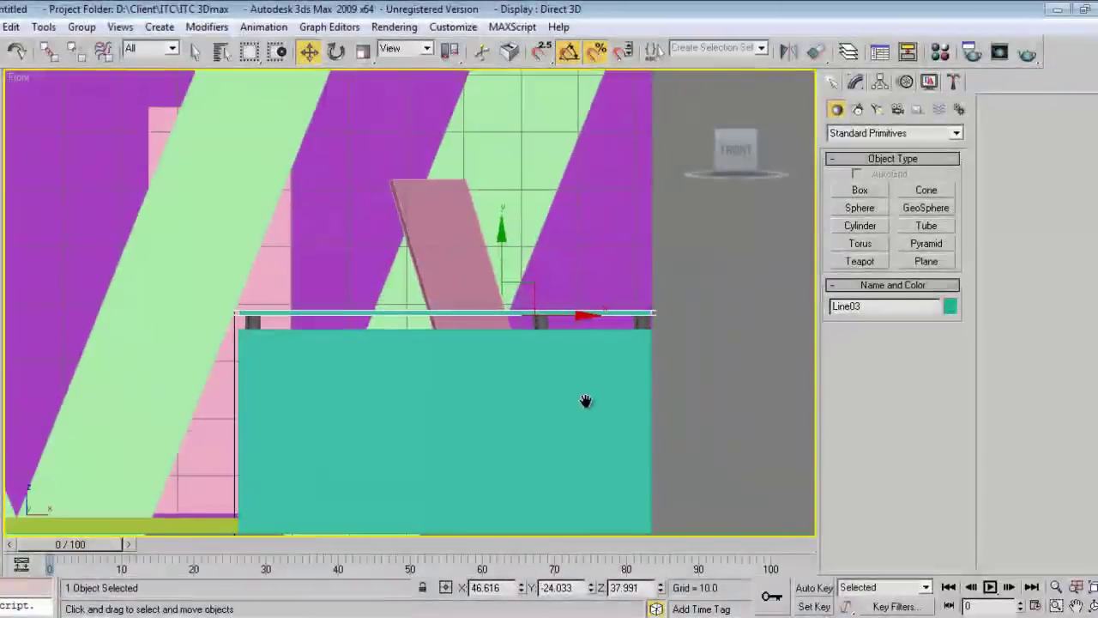
{"action": "left_click", "coordinate": [859, 109]}
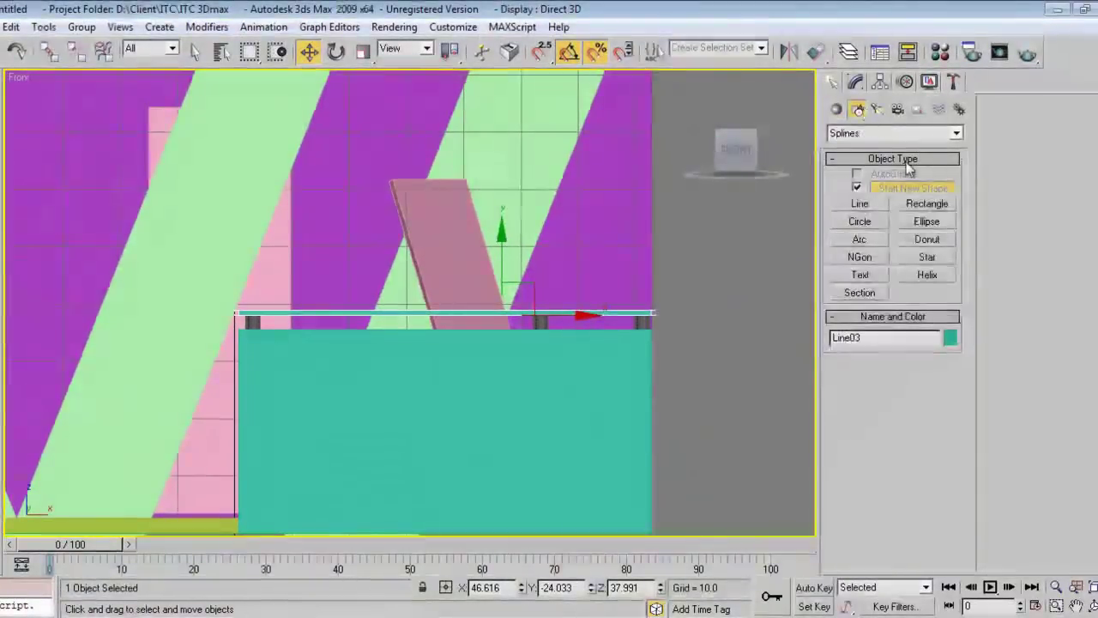
{"action": "left_click", "coordinate": [927, 203]}
{"action": "middle_click_drag", "start_coordinate": [536, 339], "coordinate": [508, 348]}
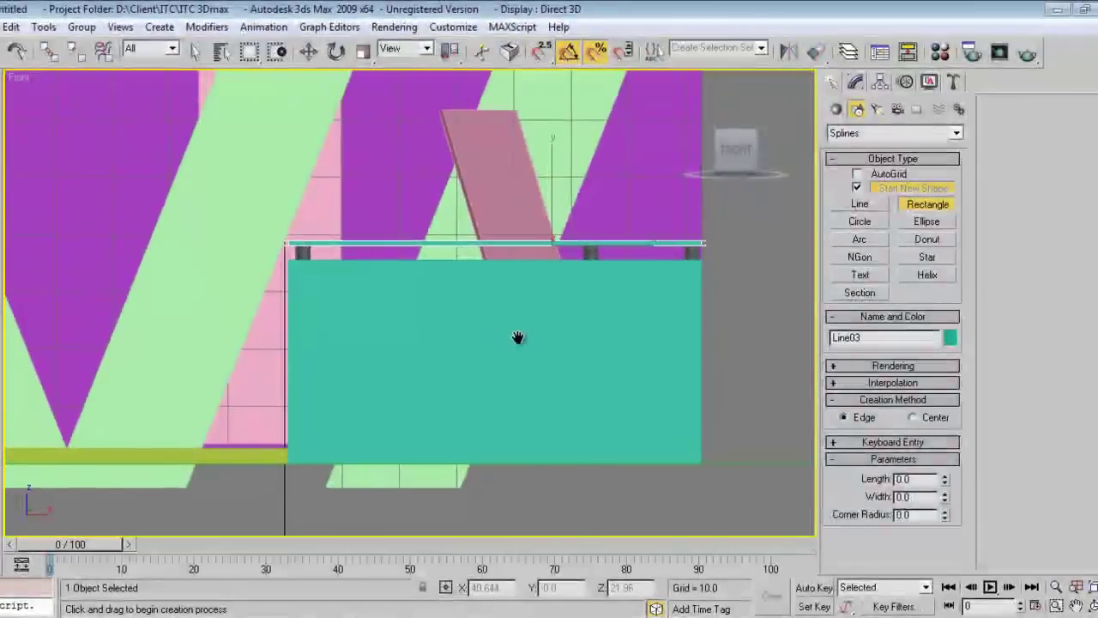
{"action": "scroll", "coordinate": [429, 321], "scroll_direction": "down", "scroll_amount": 3}
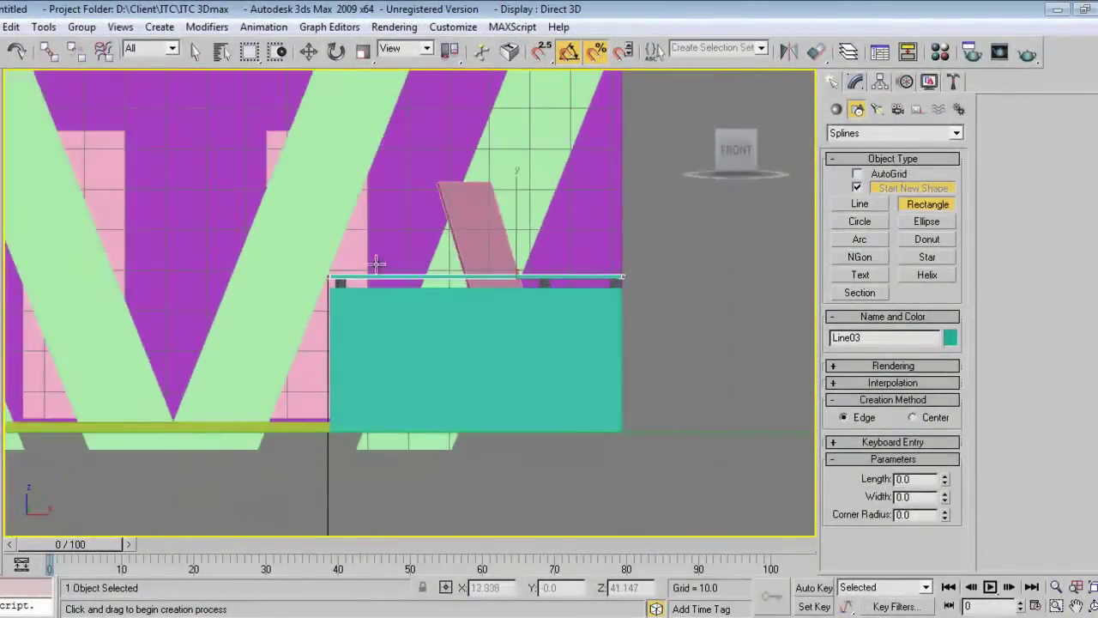
{"action": "left_click_drag", "start_coordinate": [358, 259], "coordinate": [397, 420]}
{"action": "right_click", "coordinate": [421, 334]}
Convert the rectangle to an editable spline and set all four of its vertices to Corner.
{"action": "right_click", "coordinate": [439, 360]}
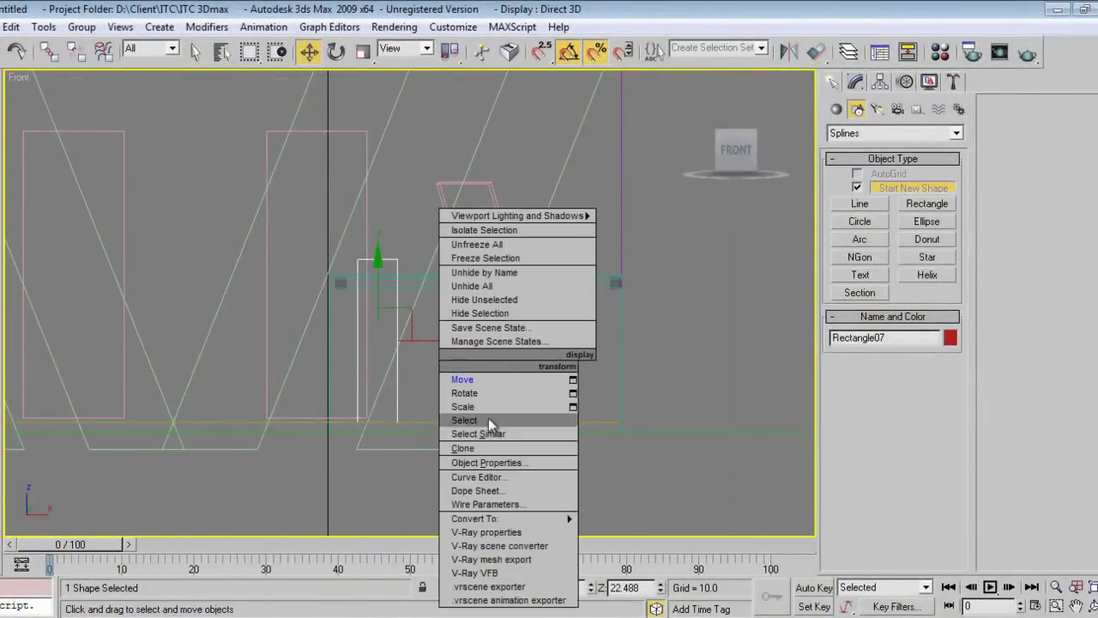
{"action": "mouse_move", "coordinate": [474, 518]}
{"action": "left_click", "coordinate": [618, 518]}
{"action": "left_click", "coordinate": [1028, 130]}
{"action": "left_click_drag", "start_coordinate": [322, 230], "coordinate": [452, 484]}
{"action": "right_click", "coordinate": [451, 371]}
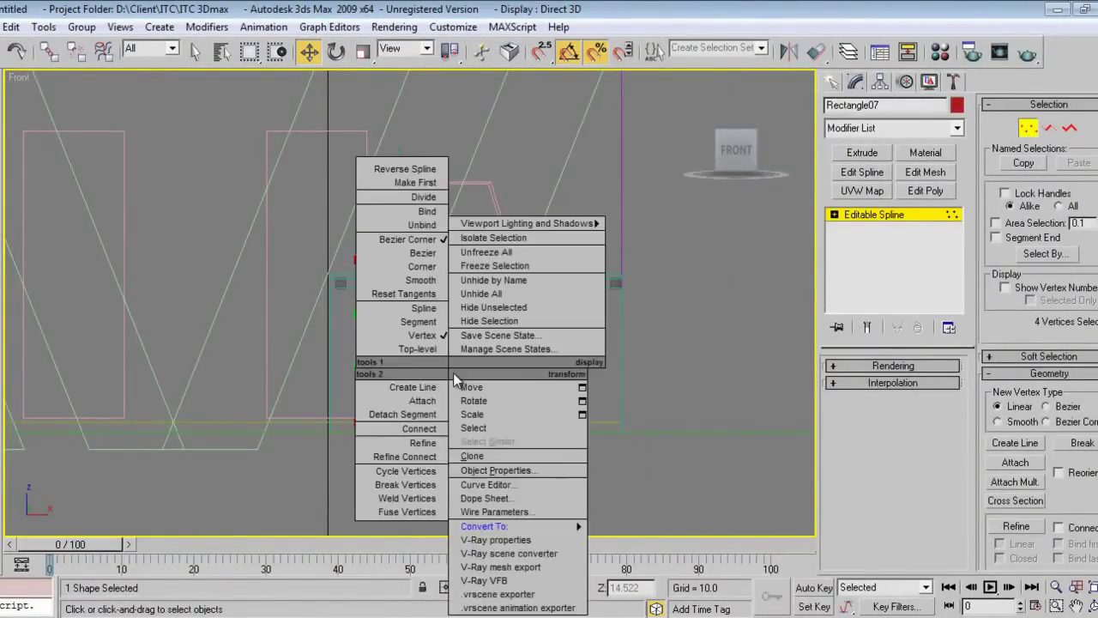
{"action": "left_click", "coordinate": [436, 257]}
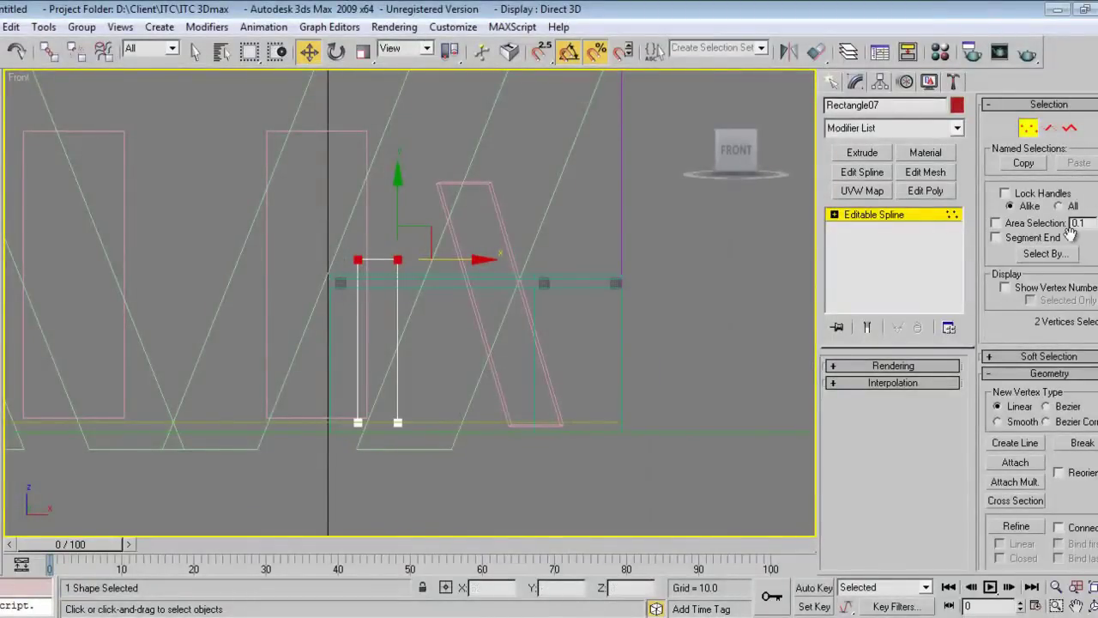
Shift the rectangle's top two vertices along X to slant the shape, and extrude it by 1.0.
{"action": "left_click_drag", "start_coordinate": [470, 259], "coordinate": [536, 283]}
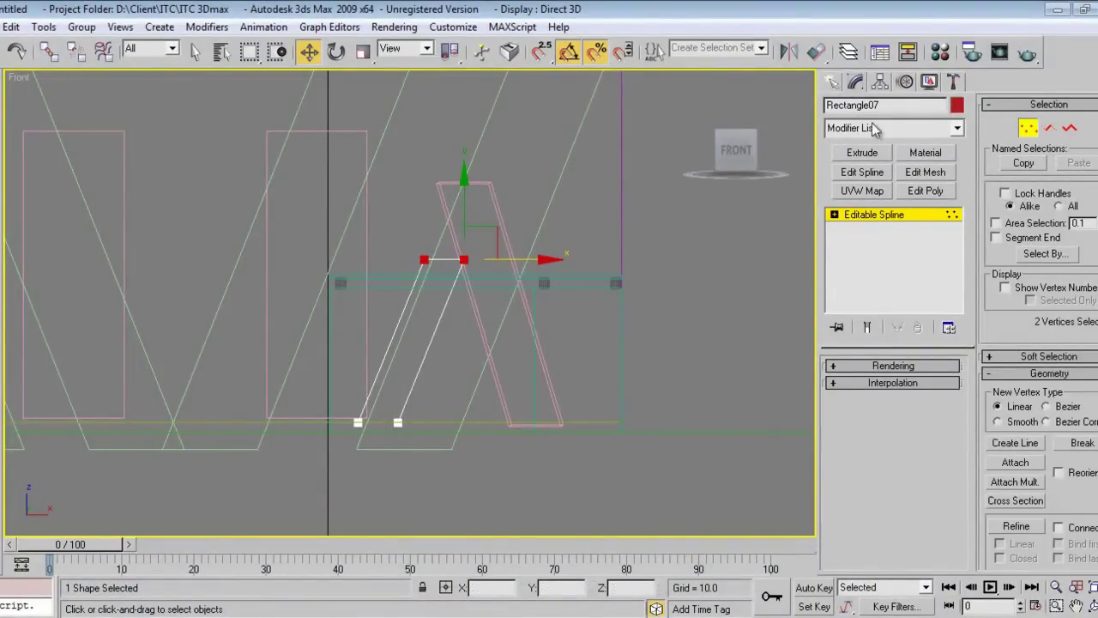
{"action": "left_click", "coordinate": [862, 154]}
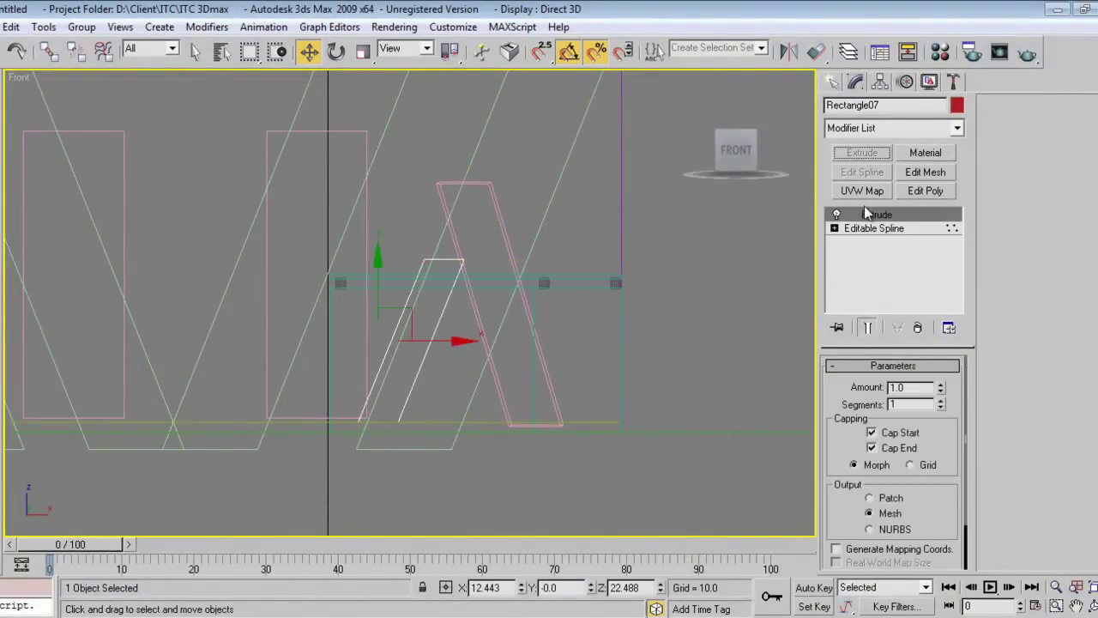
{"action": "left_click", "coordinate": [832, 82]}
Move the slanted red strip along Y to the front of the counter, at about Y -50.08.
{"action": "key", "text": "p"}
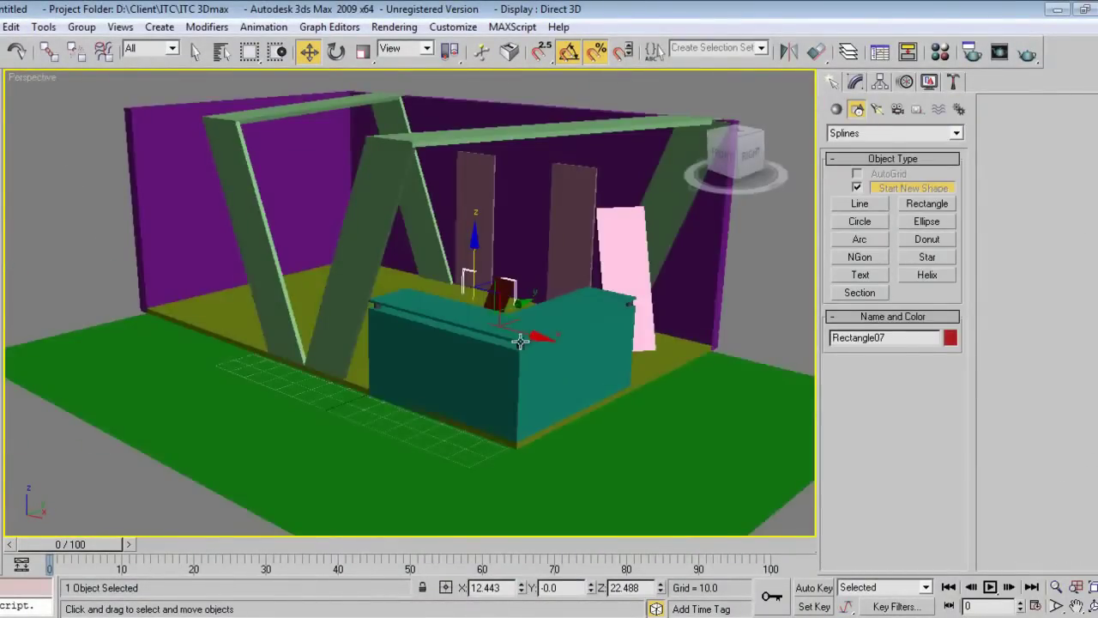
{"action": "scroll", "coordinate": [519, 341], "scroll_direction": "up", "scroll_amount": 3}
{"action": "left_click_drag", "start_coordinate": [553, 310], "coordinate": [421, 417]}
{"action": "scroll", "coordinate": [424, 420], "scroll_direction": "up", "scroll_amount": 3}
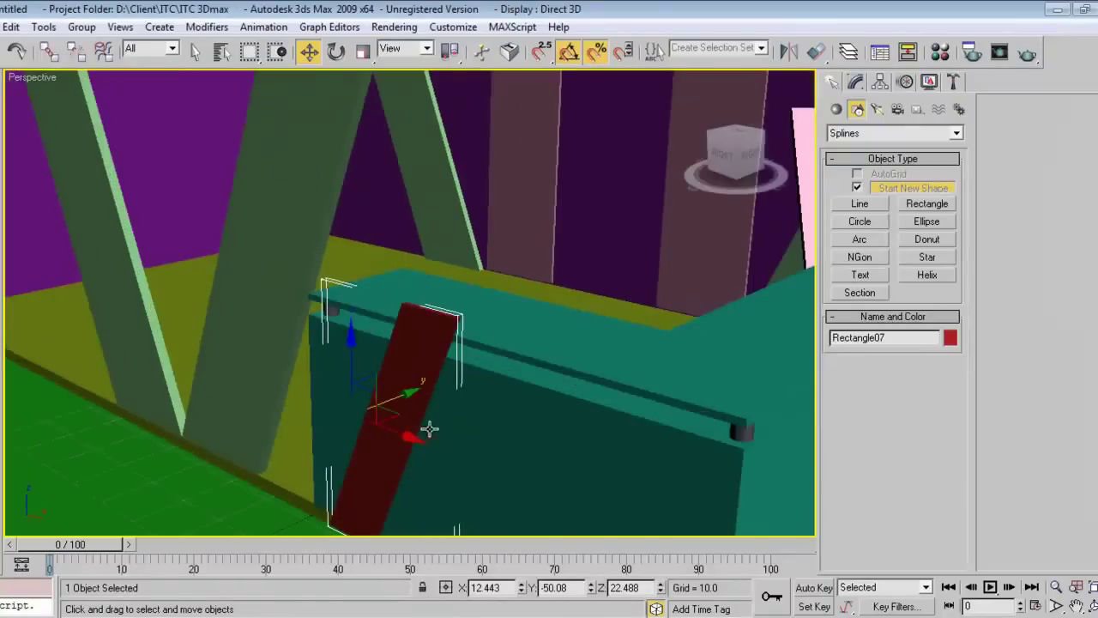
{"action": "middle_click_drag", "start_coordinate": [448, 448], "coordinate": [512, 374], "text": "alt"}
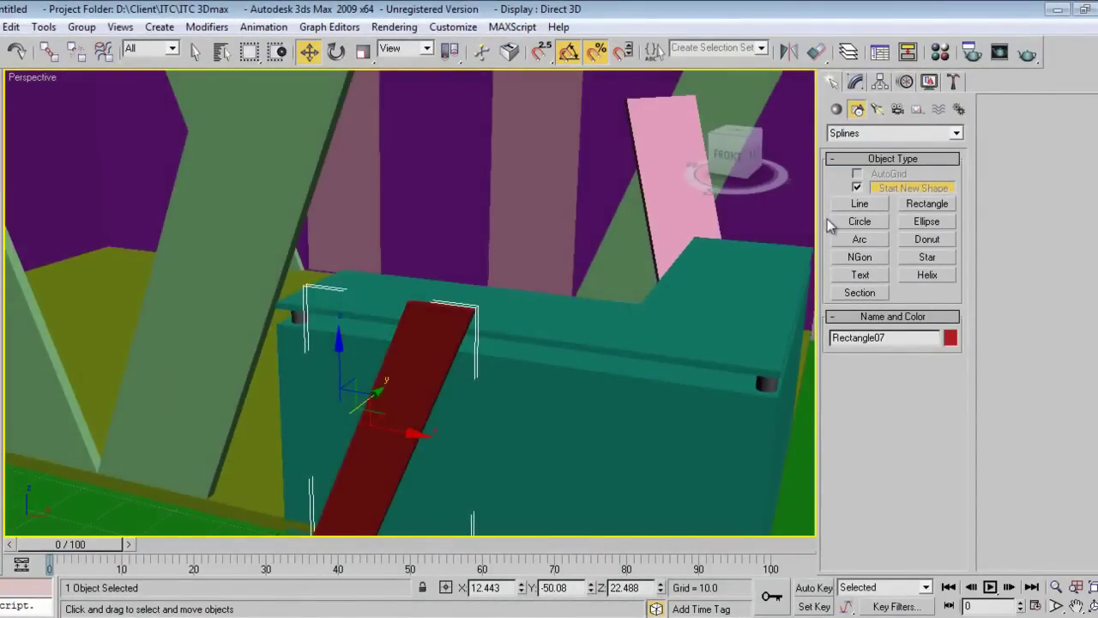
Make one copy of the red strip rotated -90 degrees about the X axis.
{"action": "key", "text": "e"}
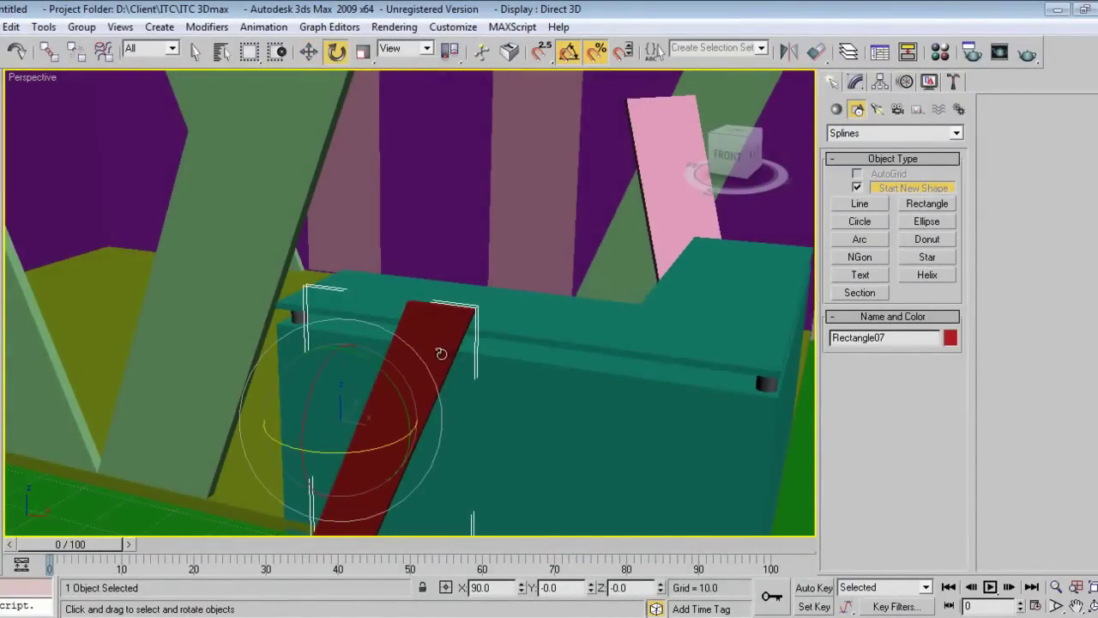
{"action": "left_click_drag", "start_coordinate": [305, 401], "coordinate": [368, 347], "text": "shift"}
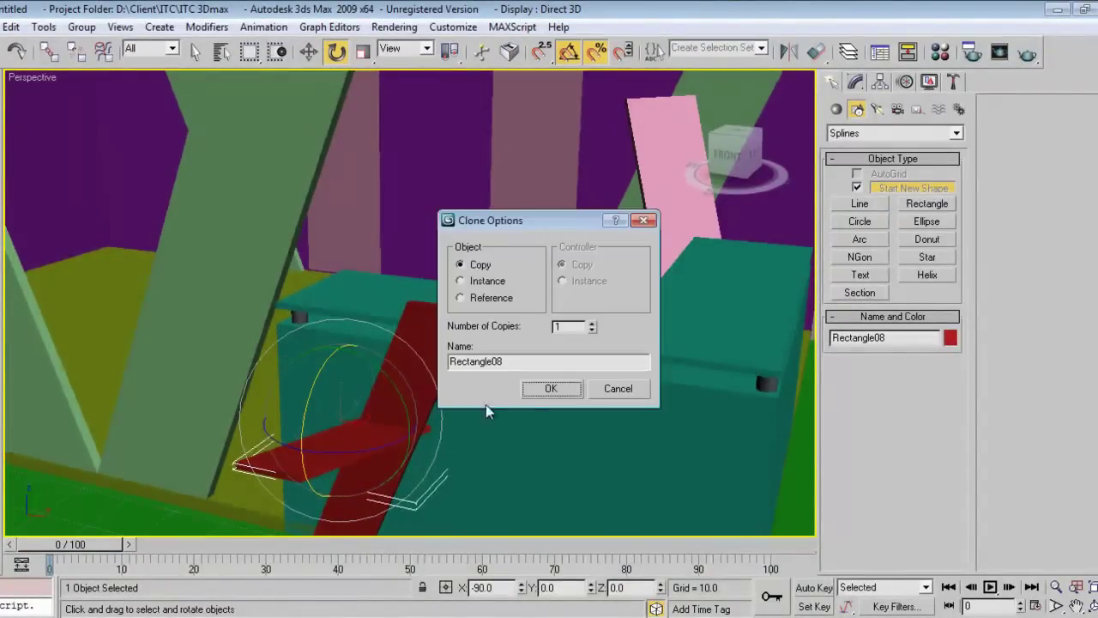
{"action": "left_click", "coordinate": [546, 386]}
{"action": "right_click", "coordinate": [401, 387]}
{"action": "left_click", "coordinate": [419, 382]}
Raise the rotated copy along Z to just above the countertop, at about Z 40.73.
{"action": "right_click", "coordinate": [402, 424]}
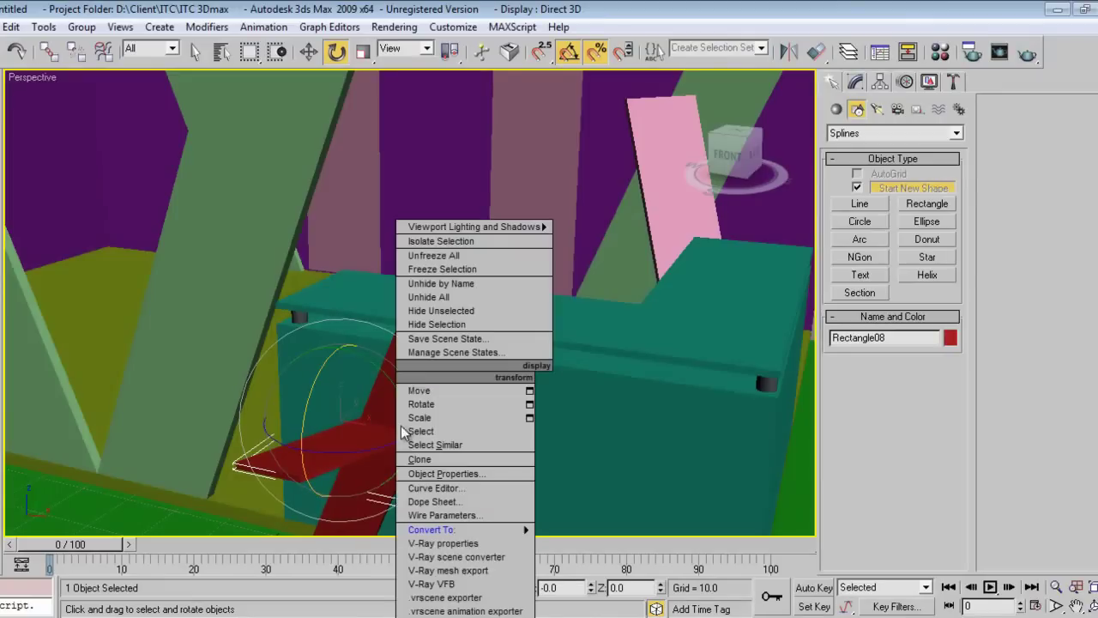
{"action": "left_click", "coordinate": [419, 390]}
{"action": "left_click_drag", "start_coordinate": [338, 359], "coordinate": [331, 239]}
{"action": "middle_click_drag", "start_coordinate": [492, 442], "coordinate": [515, 448], "text": "alt"}
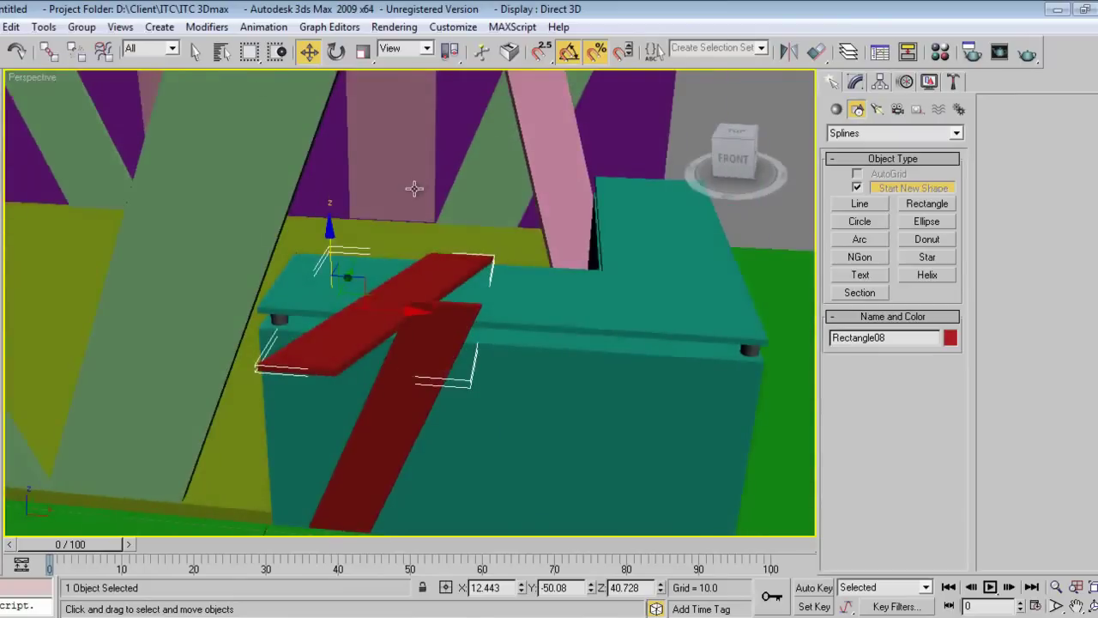
Mirror the flat strip on the X axis without cloning and move it over the slanted strip's top, at about X 36.85, Z 41.62.
{"action": "left_click", "coordinate": [787, 52]}
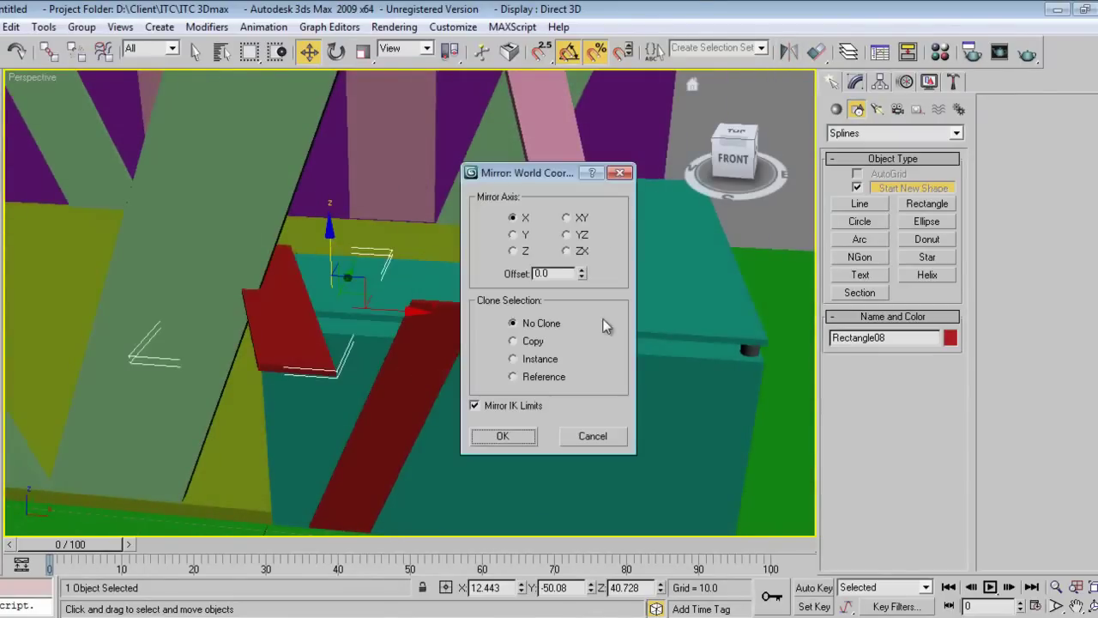
{"action": "left_click", "coordinate": [508, 430]}
{"action": "left_click_drag", "start_coordinate": [404, 318], "coordinate": [573, 349]}
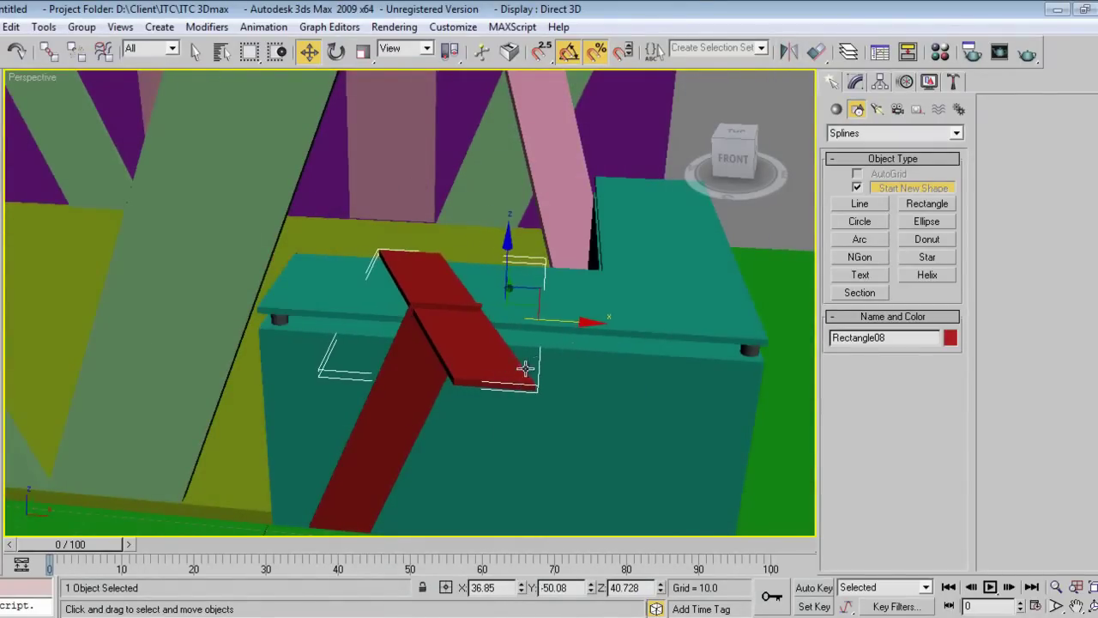
{"action": "scroll", "coordinate": [524, 301], "scroll_direction": "up", "scroll_amount": 3}
{"action": "left_click_drag", "start_coordinate": [464, 252], "coordinate": [464, 246]}
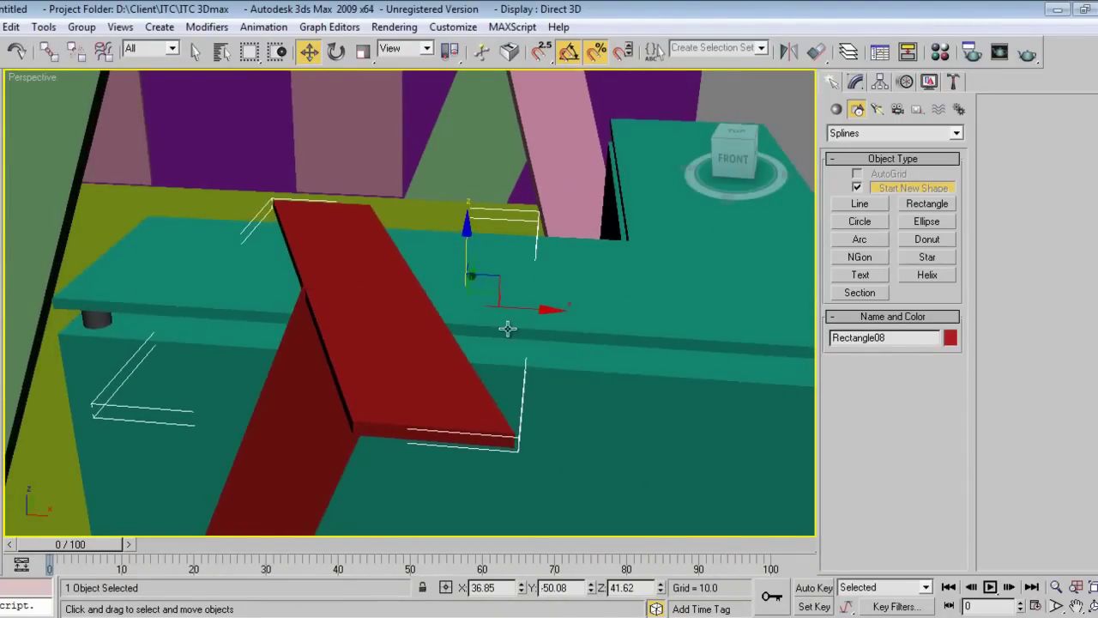
Align the flat strip's front end with the slanted strip's top, at about X 28.74, Y -30.79, Z 41.57.
{"action": "middle_click_drag", "start_coordinate": [520, 366], "coordinate": [525, 341], "text": "alt"}
{"action": "left_click_drag", "start_coordinate": [525, 342], "coordinate": [622, 289]}
{"action": "middle_click_drag", "start_coordinate": [437, 357], "coordinate": [491, 329], "text": "alt"}
{"action": "left_click_drag", "start_coordinate": [501, 236], "coordinate": [506, 236]}
{"action": "mouse_move", "coordinate": [441, 178]}
{"action": "left_mouse_down"}
{"action": "mouse_move", "coordinate": [442, 163]}
{"action": "mouse_move", "coordinate": [442, 175]}
{"action": "left_mouse_up"}
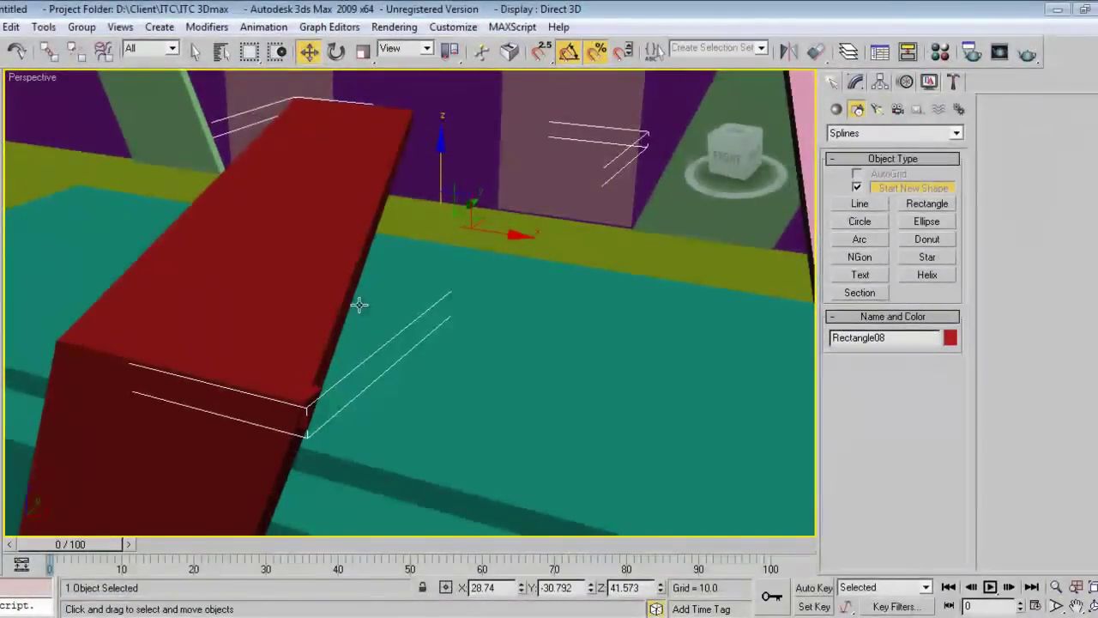
{"action": "middle_click_drag", "start_coordinate": [362, 327], "coordinate": [419, 310], "text": "alt"}
{"action": "scroll", "coordinate": [503, 315], "scroll_direction": "down", "scroll_amount": 4}
Lower the slanted front strip's top two vertices along Z to the level of the countertop edge.
{"action": "left_click", "coordinate": [490, 331]}
{"action": "left_click", "coordinate": [856, 82]}
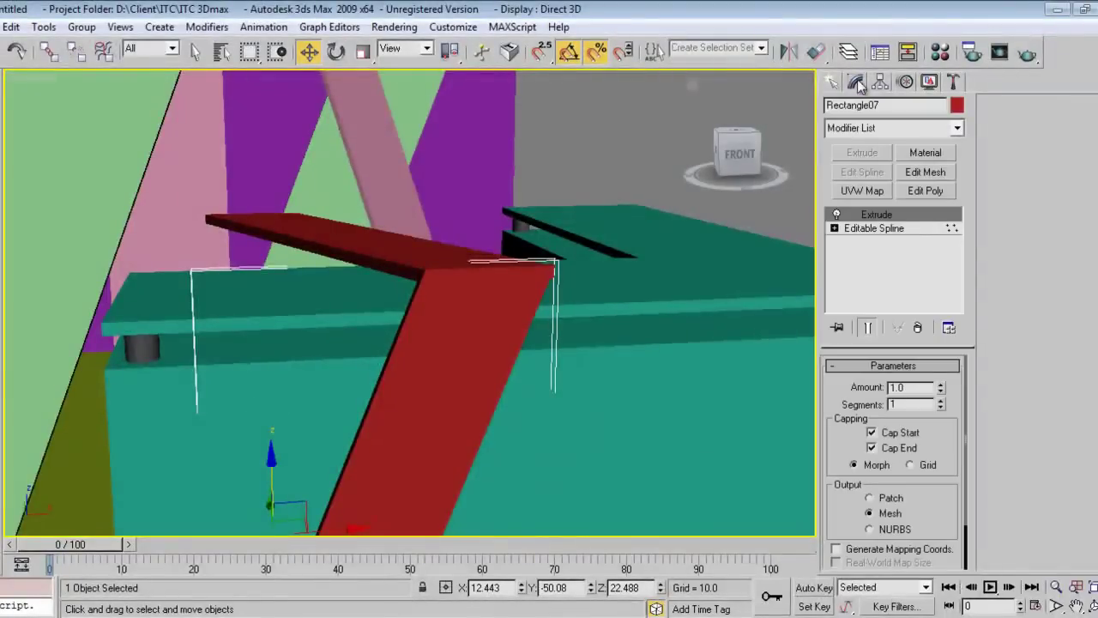
{"action": "left_click", "coordinate": [834, 228]}
{"action": "left_click", "coordinate": [859, 241]}
{"action": "middle_click_drag", "start_coordinate": [605, 321], "coordinate": [597, 278]}
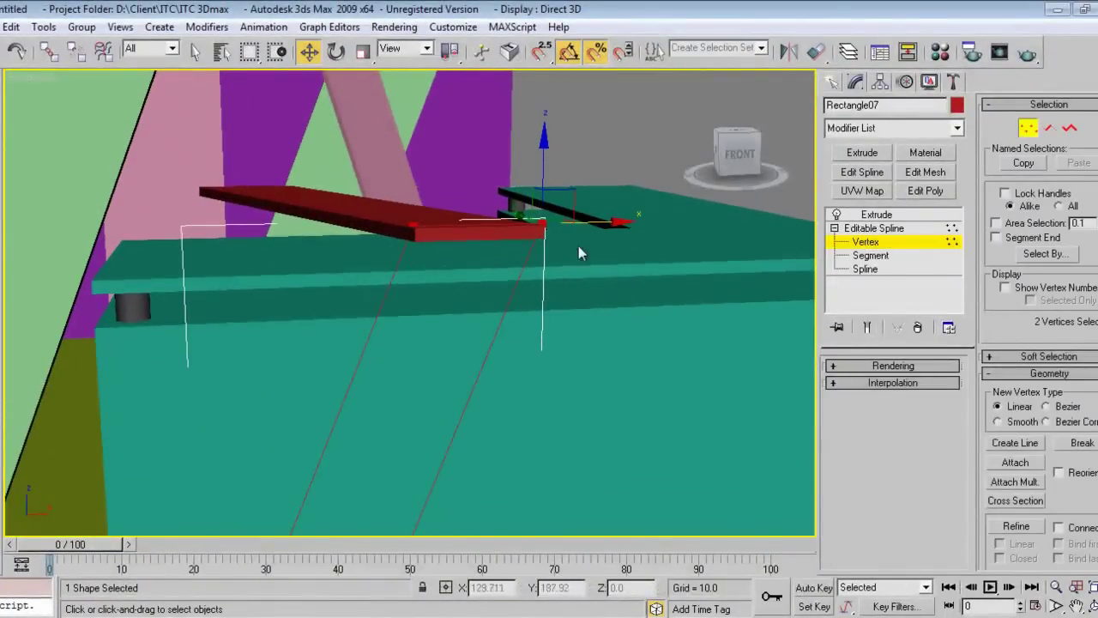
{"action": "left_click_drag", "start_coordinate": [544, 146], "coordinate": [541, 191]}
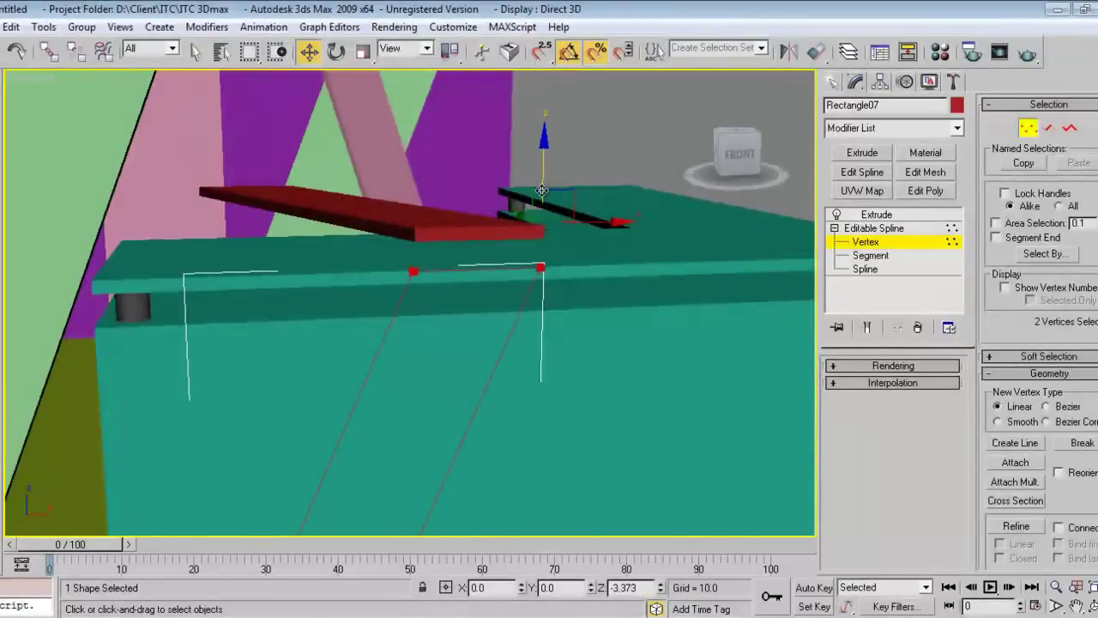
{"action": "middle_click_drag", "start_coordinate": [471, 289], "coordinate": [556, 309], "text": "alt"}
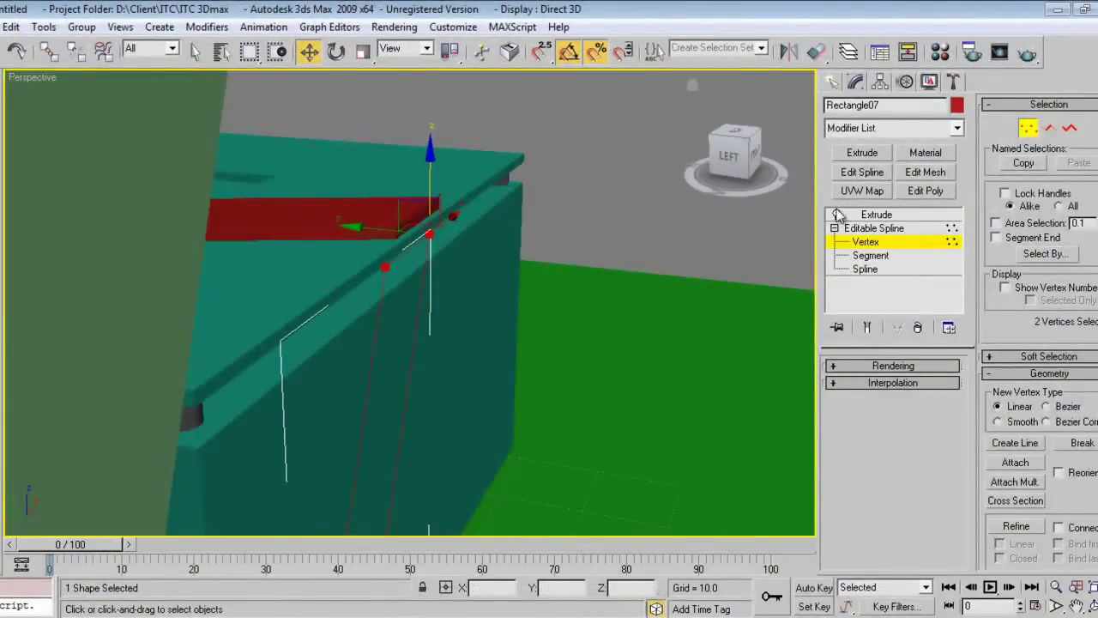
{"action": "left_click", "coordinate": [833, 84]}
Lower the flat strip onto the countertop, at about Z 38.55.
{"action": "left_click", "coordinate": [398, 213]}
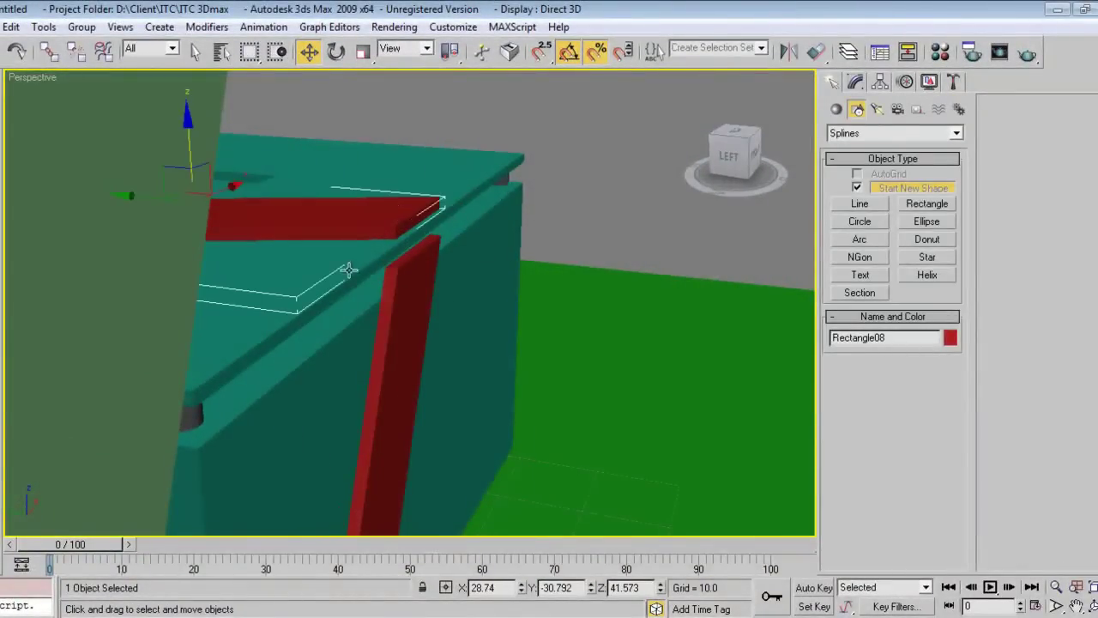
{"action": "middle_click_drag", "start_coordinate": [246, 167], "coordinate": [333, 196]}
{"action": "left_click_drag", "start_coordinate": [282, 153], "coordinate": [280, 186]}
Move the slanted front strip along Y closer to the counter's front face, at about Y -48.17.
{"action": "left_click", "coordinate": [502, 374]}
{"action": "middle_click_drag", "start_coordinate": [515, 397], "coordinate": [490, 380], "text": "alt"}
{"action": "left_click_drag", "start_coordinate": [420, 337], "coordinate": [391, 335]}
{"action": "middle_click_drag", "start_coordinate": [643, 266], "coordinate": [454, 300], "text": "alt"}
Slide the flat strip so its front edge meets the slanted strip, at about X 28.93, Y -28.85.
{"action": "left_click", "coordinate": [261, 191]}
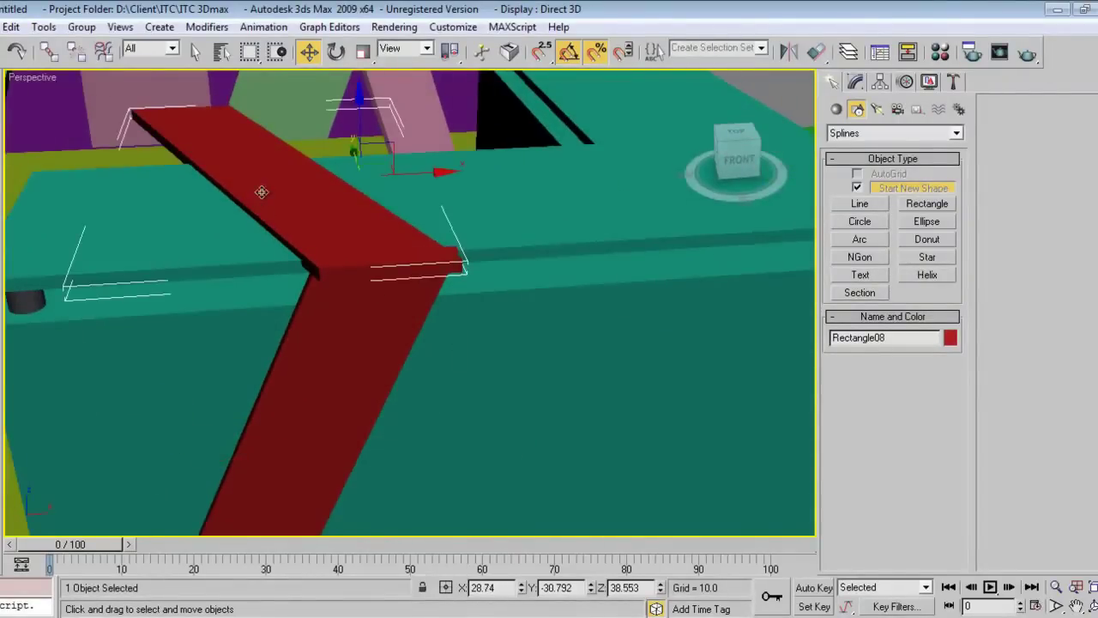
{"action": "middle_click_drag", "start_coordinate": [347, 305], "coordinate": [292, 321], "text": "alt"}
{"action": "middle_click_drag", "start_coordinate": [421, 328], "coordinate": [457, 301]}
{"action": "middle_click_drag", "start_coordinate": [478, 368], "coordinate": [458, 351], "text": "alt"}
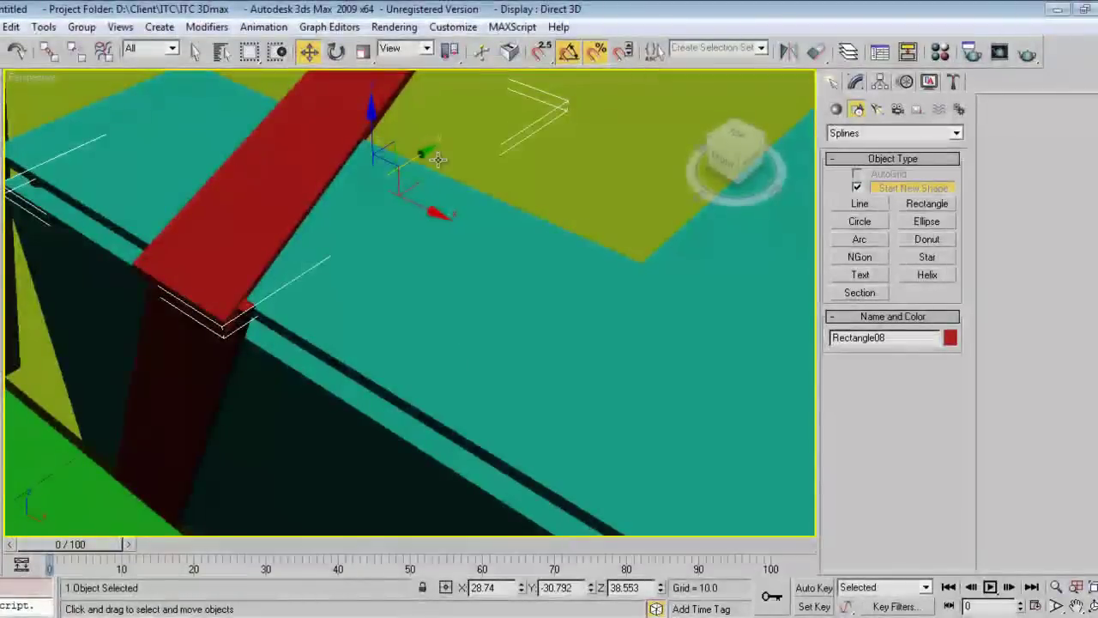
{"action": "left_click_drag", "start_coordinate": [427, 160], "coordinate": [442, 154]}
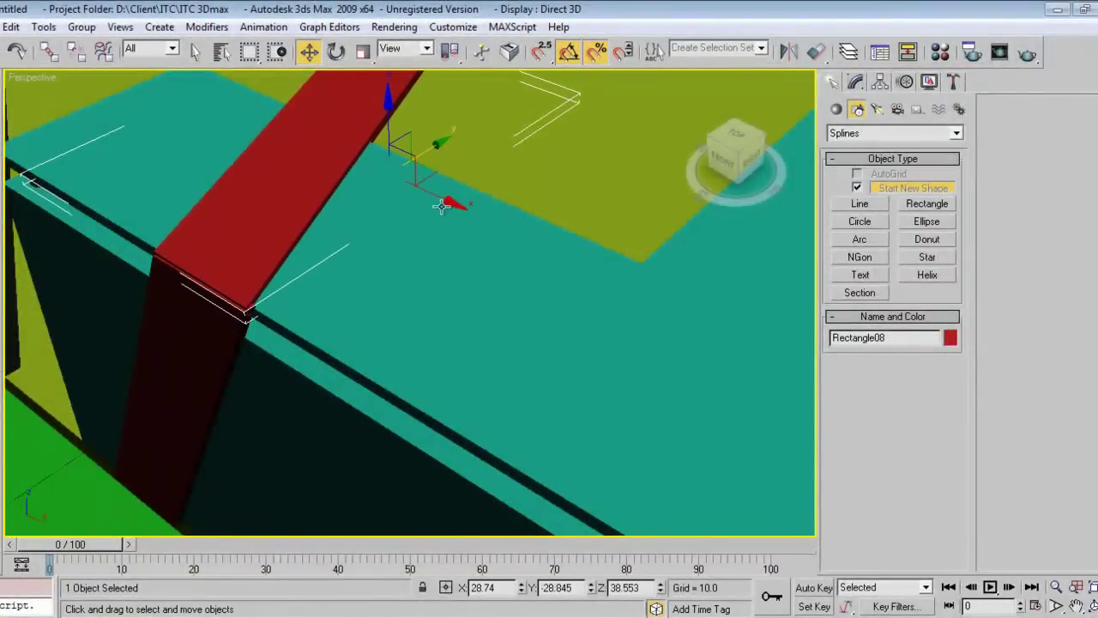
{"action": "left_click_drag", "start_coordinate": [455, 204], "coordinate": [456, 205]}
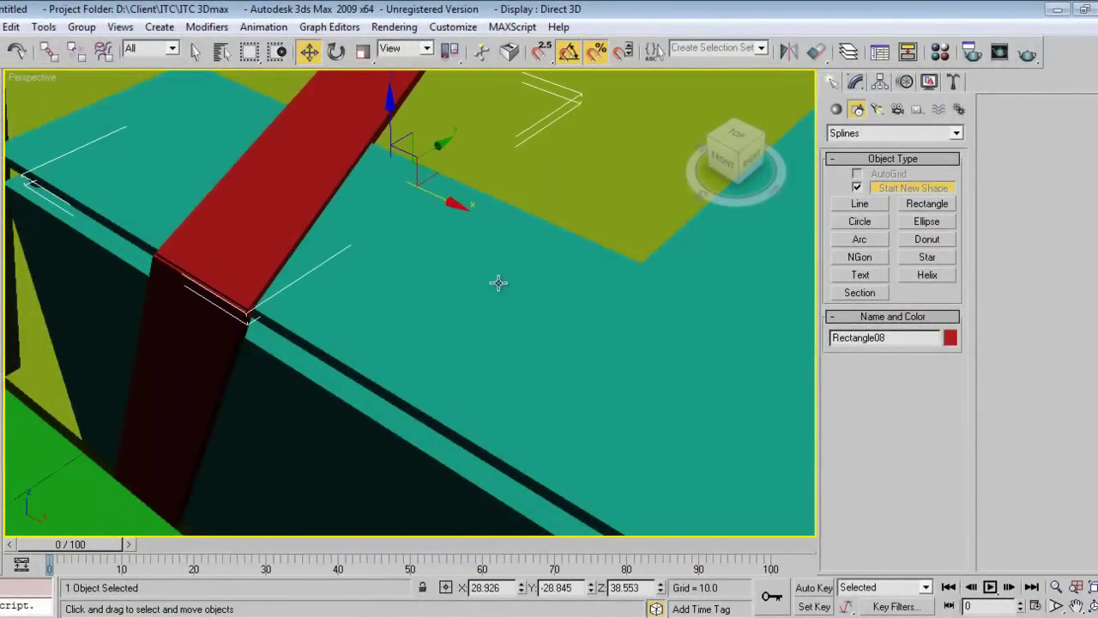
Shorten the flat strip by moving its two rear vertices forward to the countertop's back edge.
{"action": "scroll", "coordinate": [500, 279], "scroll_direction": "down", "scroll_amount": 3}
{"action": "middle_click_drag", "start_coordinate": [506, 263], "coordinate": [488, 340]}
{"action": "left_click", "coordinate": [855, 82]}
{"action": "left_click", "coordinate": [834, 228]}
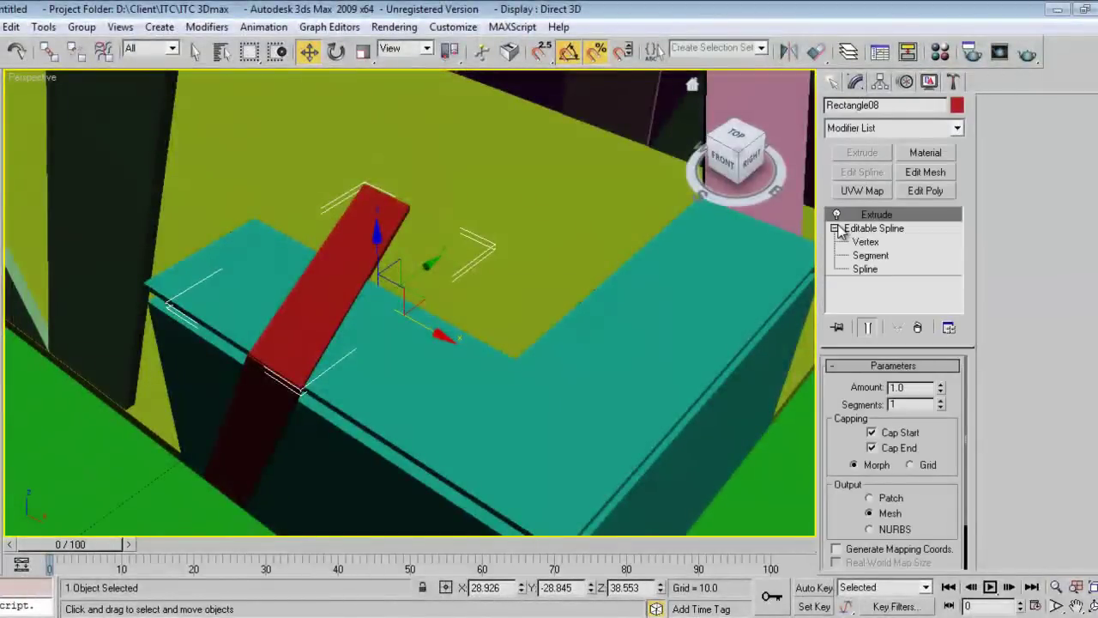
{"action": "left_click", "coordinate": [864, 243]}
{"action": "left_click_drag", "start_coordinate": [355, 264], "coordinate": [353, 266]}
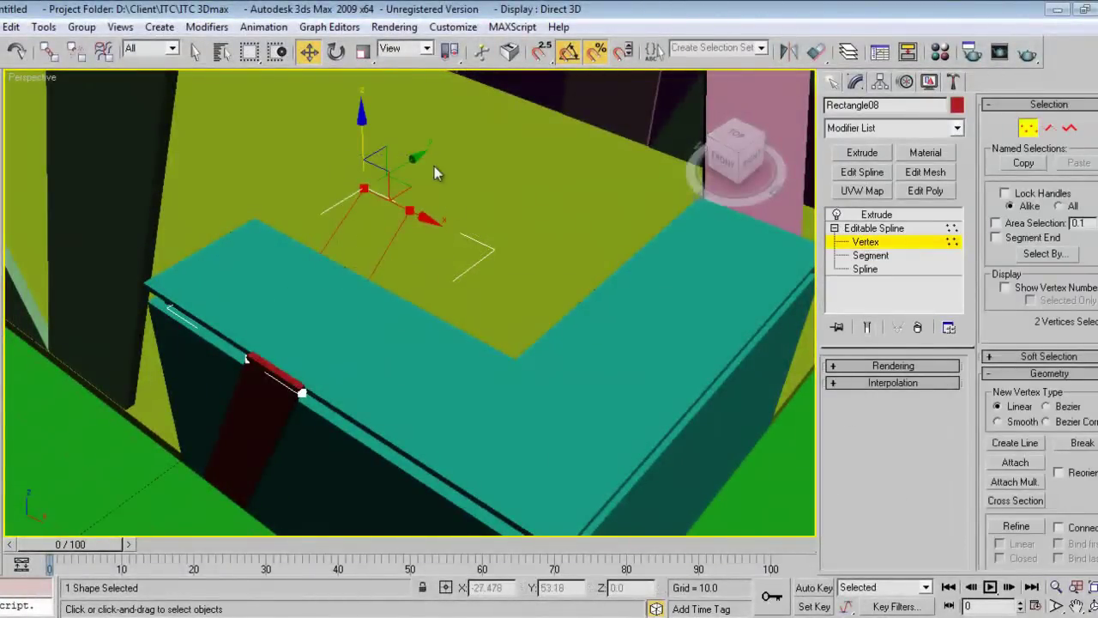
{"action": "left_click_drag", "start_coordinate": [417, 156], "coordinate": [400, 303]}
{"action": "left_click", "coordinate": [832, 82]}
Group the slanted front strip with the flat countertop strip, keeping the suggested group name.
{"action": "middle_click_drag", "start_coordinate": [481, 364], "coordinate": [517, 361], "text": "alt"}
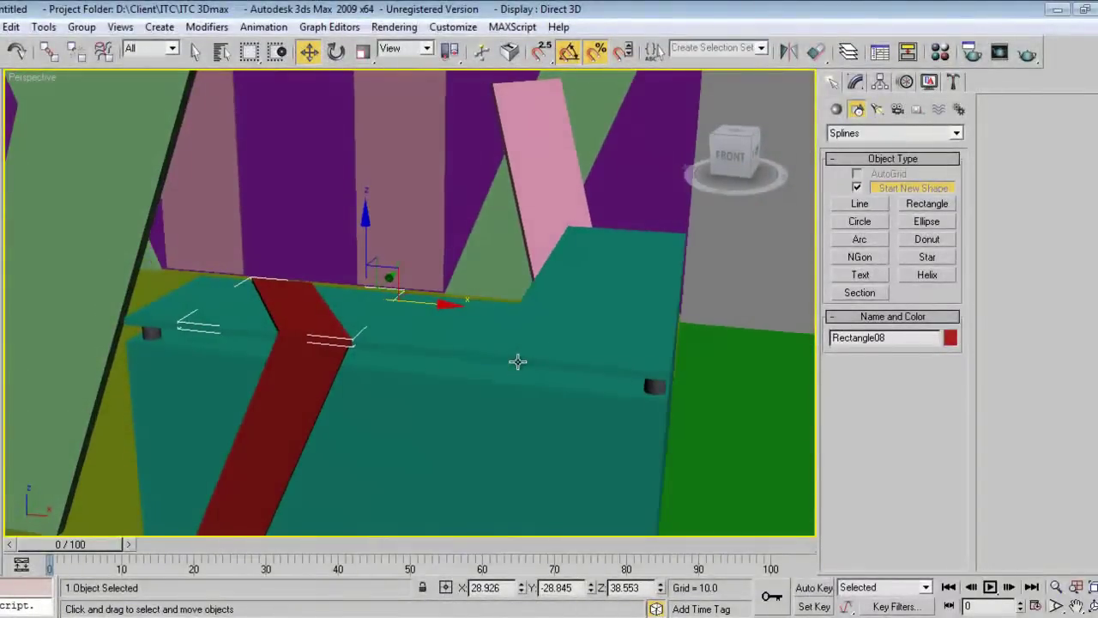
{"action": "left_click", "coordinate": [298, 418]}
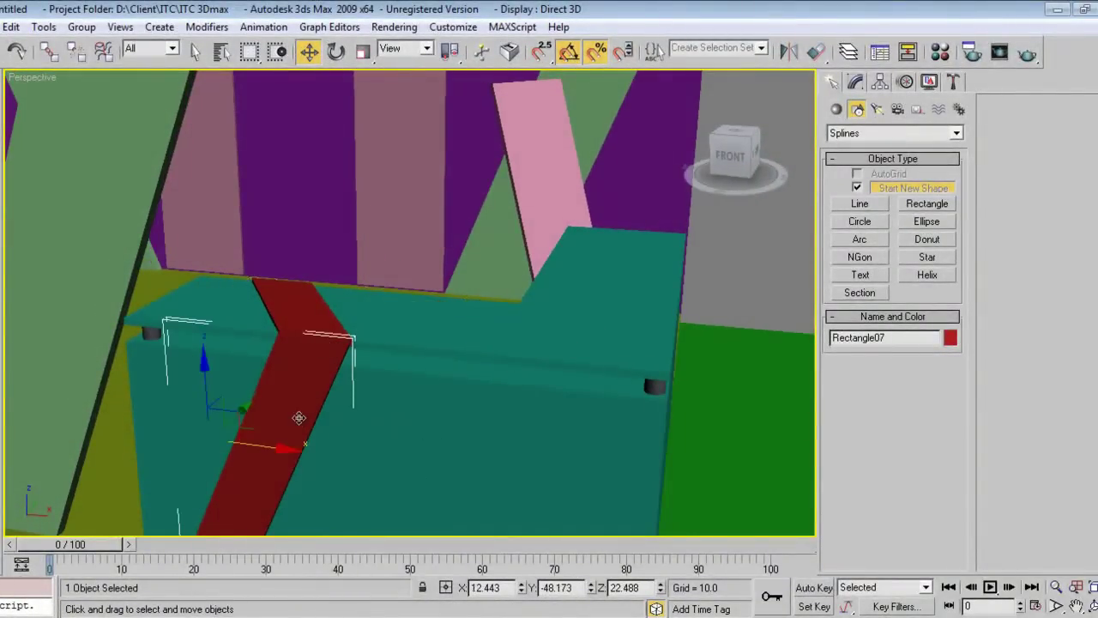
{"action": "left_click", "coordinate": [311, 286], "text": "ctrl"}
{"action": "left_click", "coordinate": [81, 26]}
{"action": "left_click", "coordinate": [96, 47]}
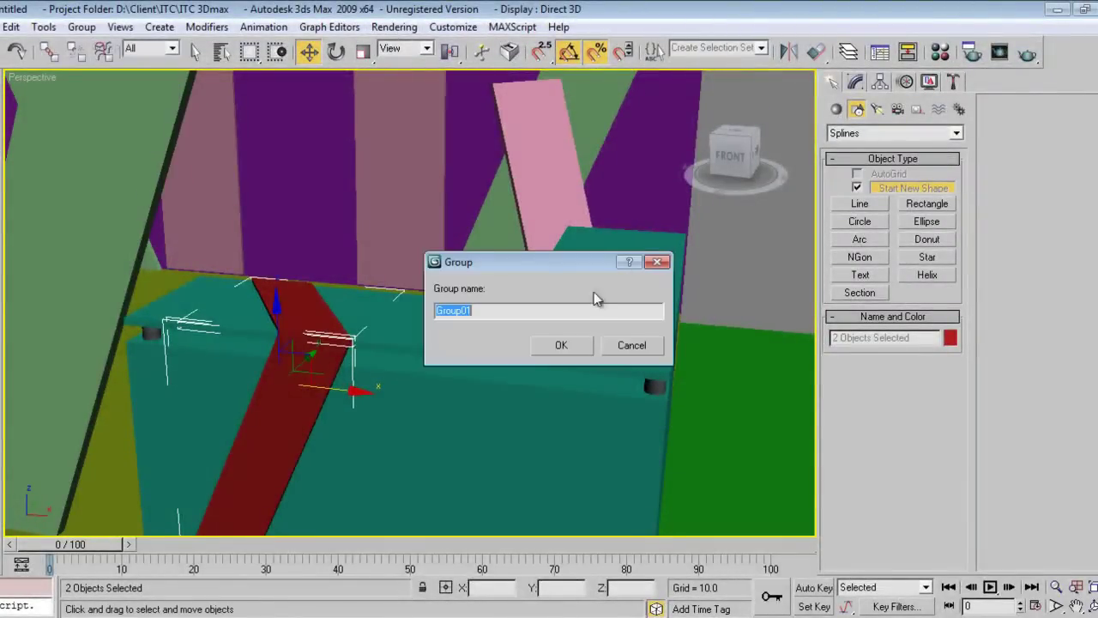
{"action": "left_click", "coordinate": [573, 343]}
Examine how the folded strip sits on the reception counter's front and top from several angles.
{"action": "middle_click_drag", "start_coordinate": [485, 431], "coordinate": [468, 369]}
{"action": "scroll", "coordinate": [471, 365], "scroll_direction": "down", "scroll_amount": 3}
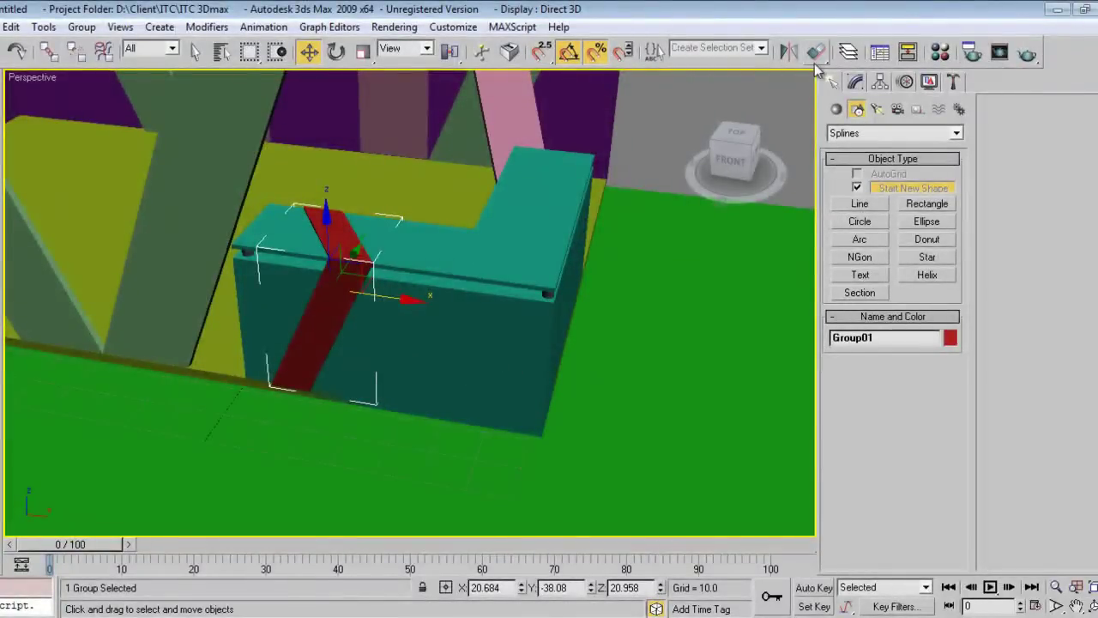
{"action": "middle_click_drag", "start_coordinate": [448, 375], "coordinate": [404, 363], "text": "alt"}
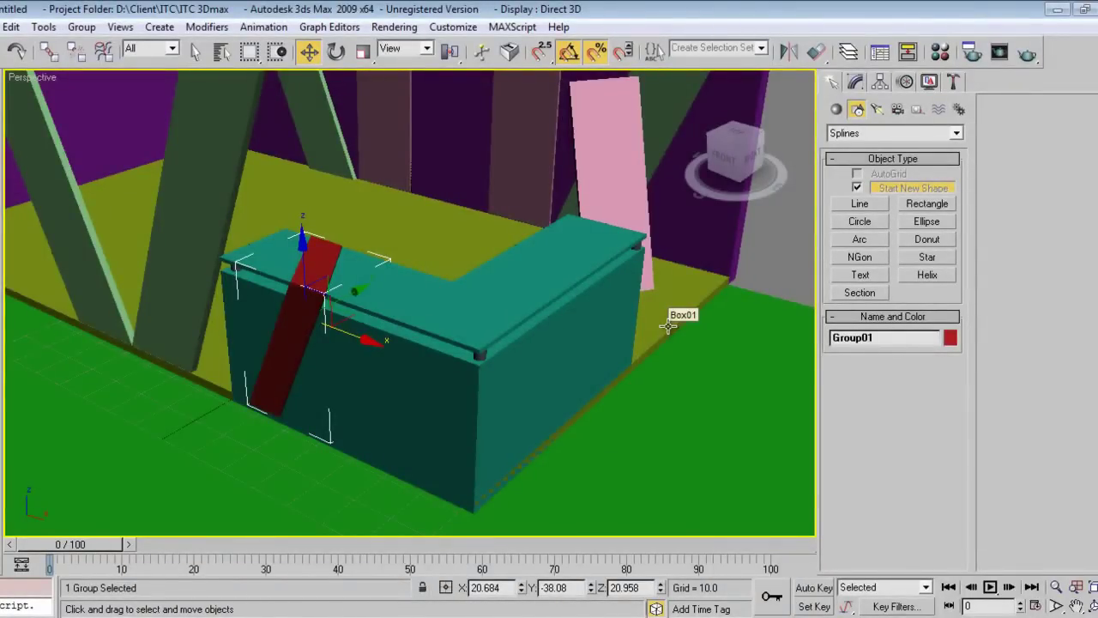
{"action": "middle_click_drag", "start_coordinate": [351, 410], "coordinate": [394, 395], "text": "alt"}
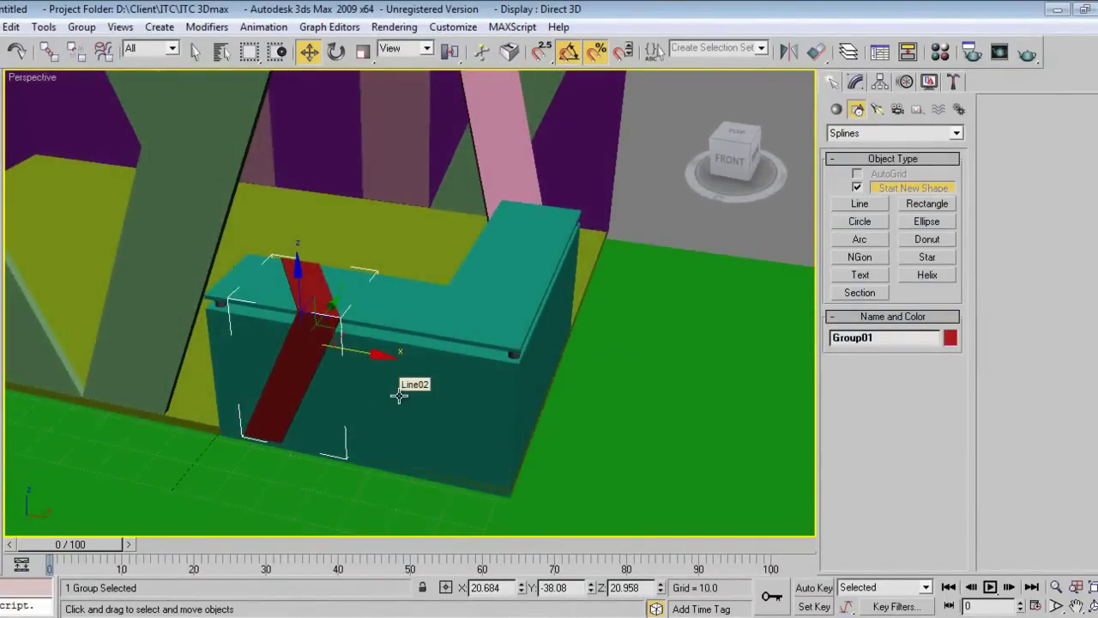
{"action": "scroll", "coordinate": [303, 314], "scroll_direction": "down", "scroll_amount": 5}
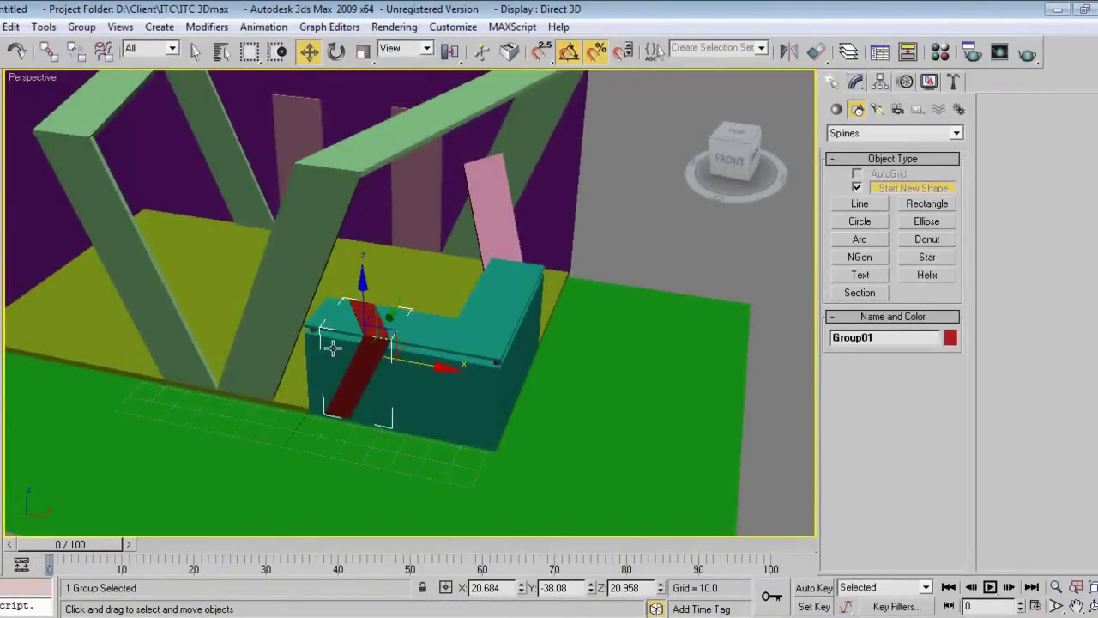
{"action": "middle_click_drag", "start_coordinate": [277, 273], "coordinate": [342, 292]}
{"action": "scroll", "coordinate": [421, 347], "scroll_direction": "up", "scroll_amount": 8}
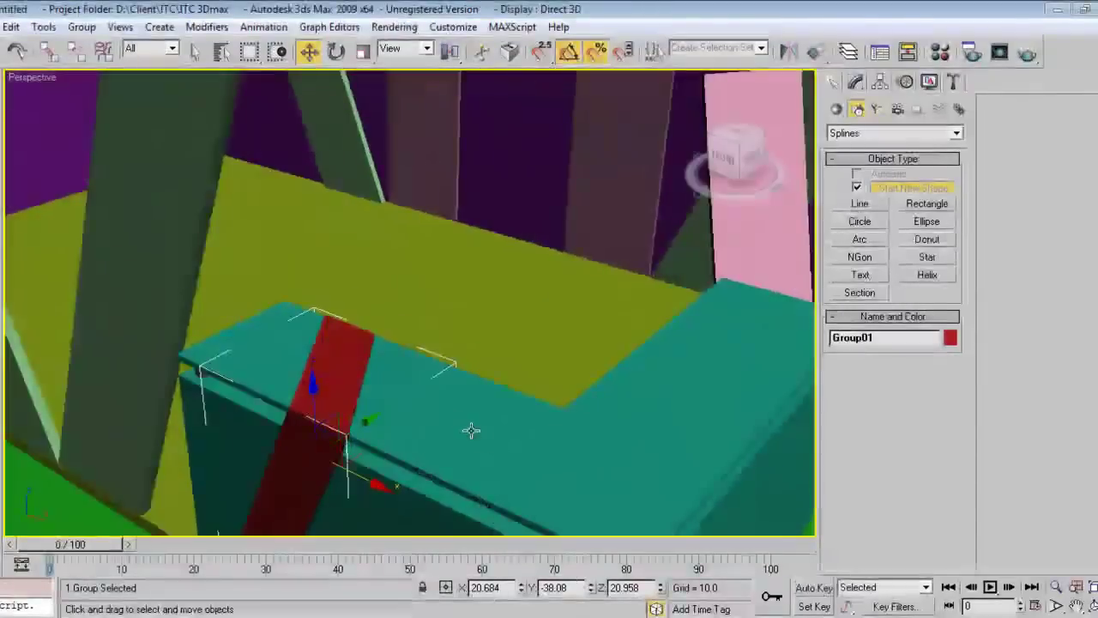
{"action": "middle_click_drag", "start_coordinate": [471, 431], "coordinate": [411, 428]}
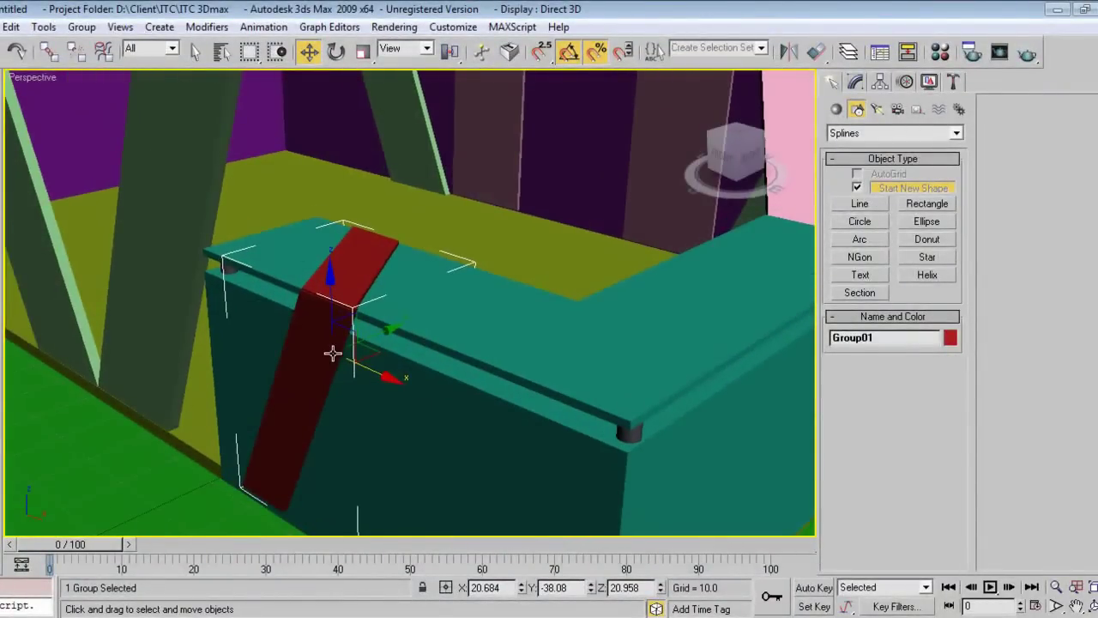
{"action": "middle_click_drag", "start_coordinate": [317, 372], "coordinate": [341, 387], "text": "alt"}
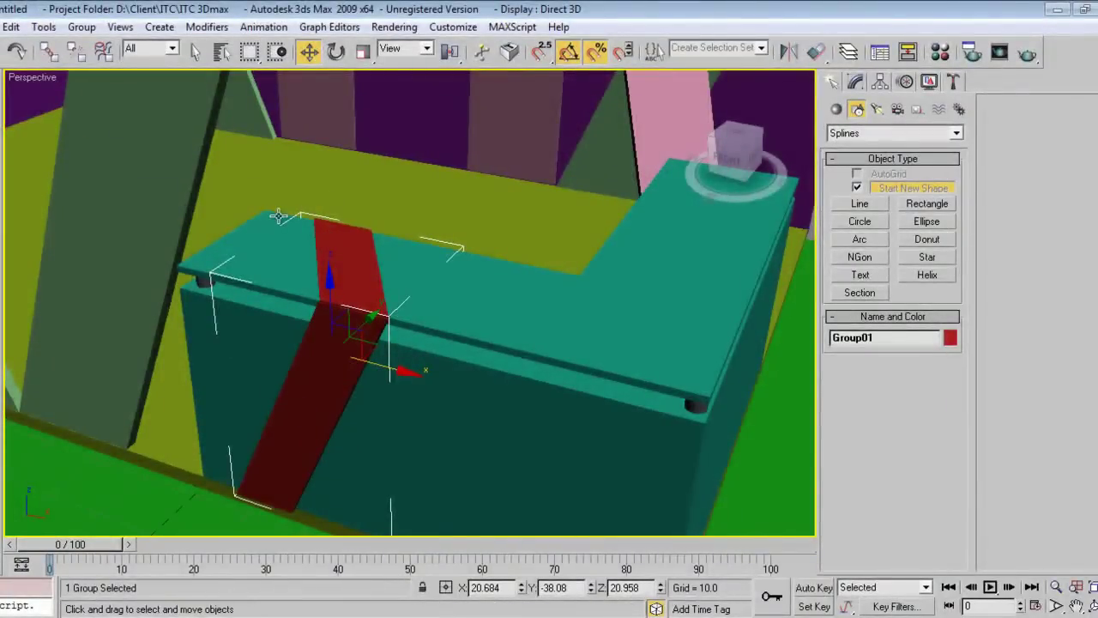
Mirror the strip group about the X axis as a copy and move the copy along X to about 53.07.
{"action": "left_click", "coordinate": [790, 54]}
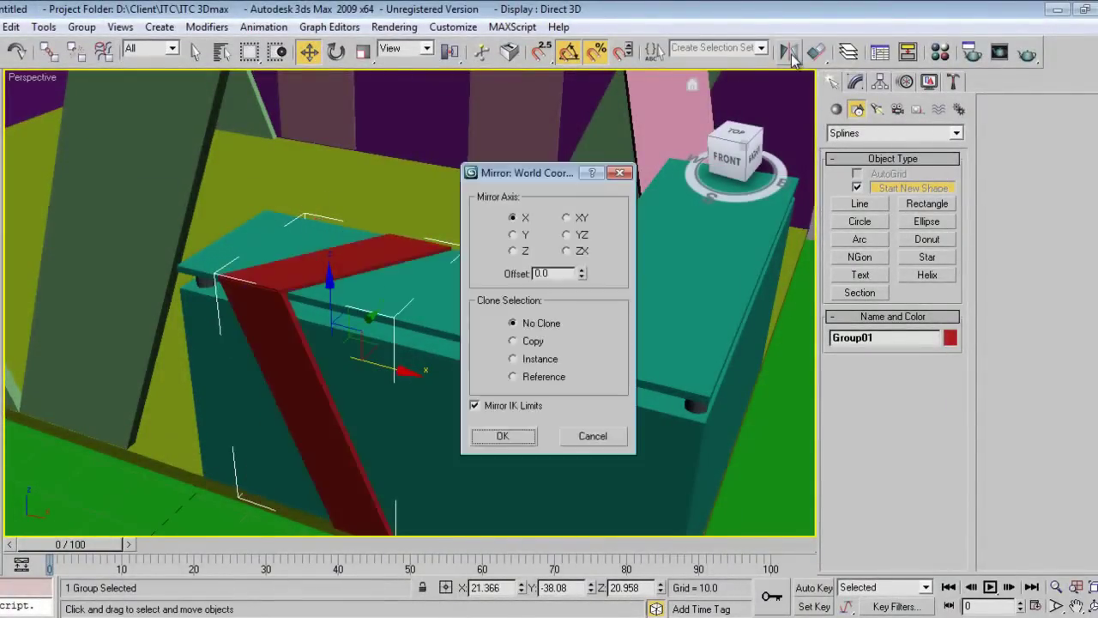
{"action": "left_click", "coordinate": [514, 341]}
{"action": "left_click", "coordinate": [502, 435]}
{"action": "left_click_drag", "start_coordinate": [402, 372], "coordinate": [610, 471]}
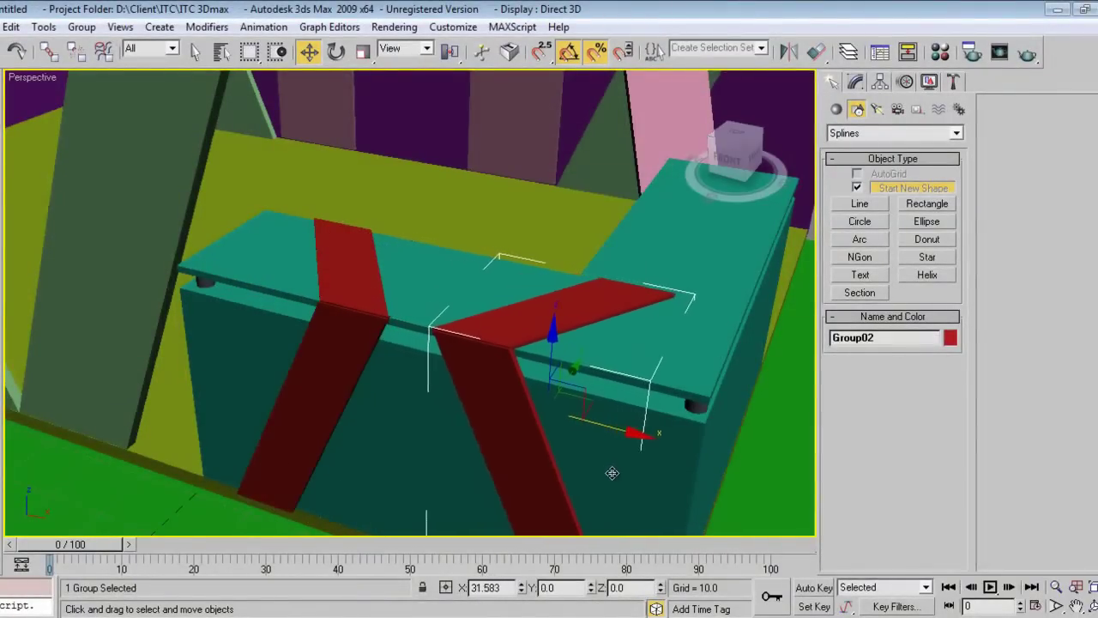
Try mirroring the copied strip group about the X axis with No Clone to match the first strip's slant.
{"action": "left_click", "coordinate": [787, 52]}
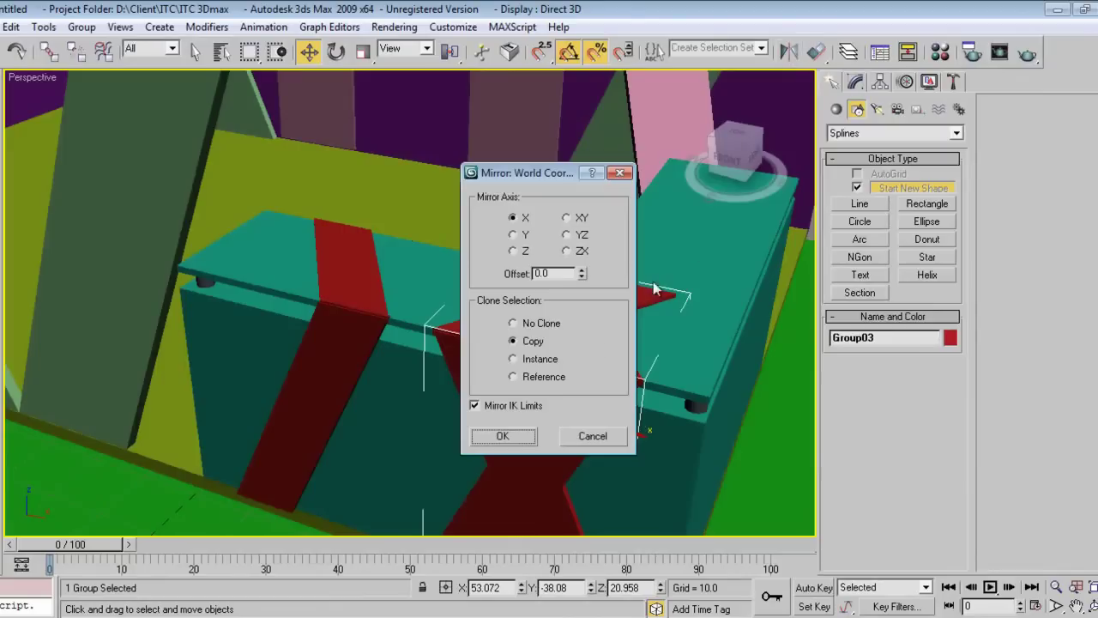
{"action": "left_click", "coordinate": [536, 326]}
{"action": "left_click_drag", "start_coordinate": [548, 176], "coordinate": [366, 136]}
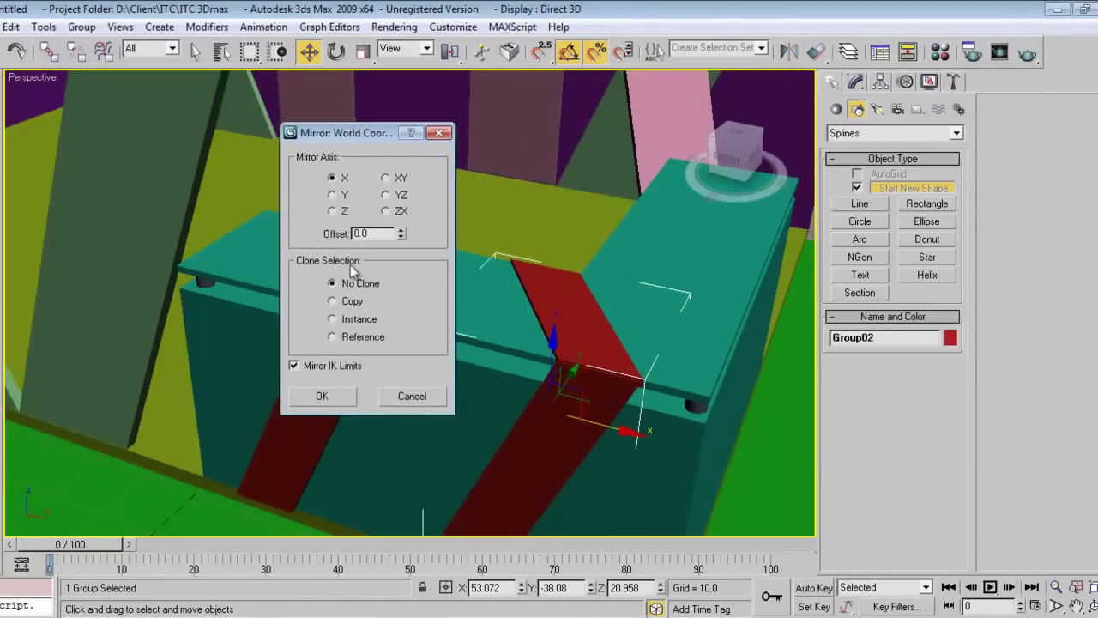
{"action": "left_click", "coordinate": [322, 395]}
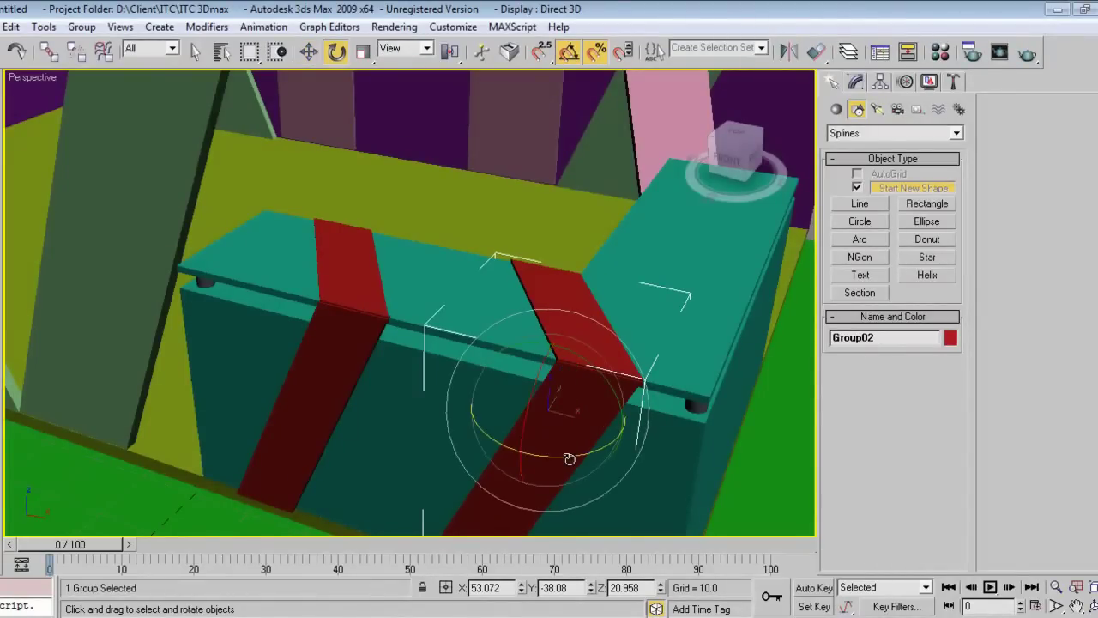
{"action": "right_click", "coordinate": [584, 444]}
{"action": "left_click", "coordinate": [669, 392]}
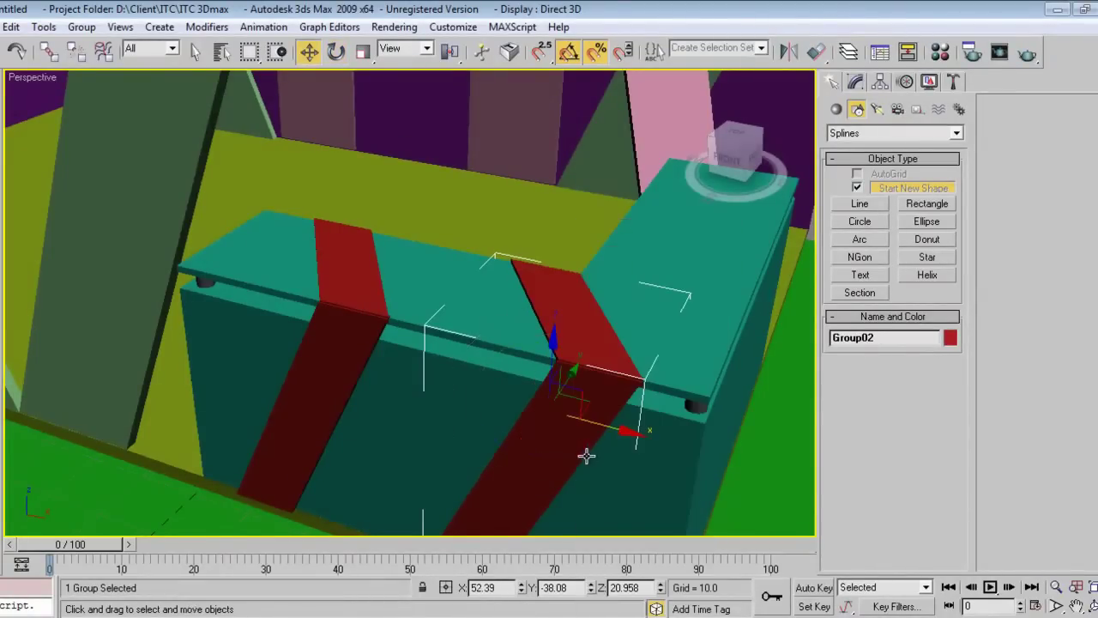
Flip the copied strip group back about the X axis with No Clone.
{"action": "left_click", "coordinate": [788, 52]}
{"action": "left_click_drag", "start_coordinate": [574, 182], "coordinate": [703, 163]}
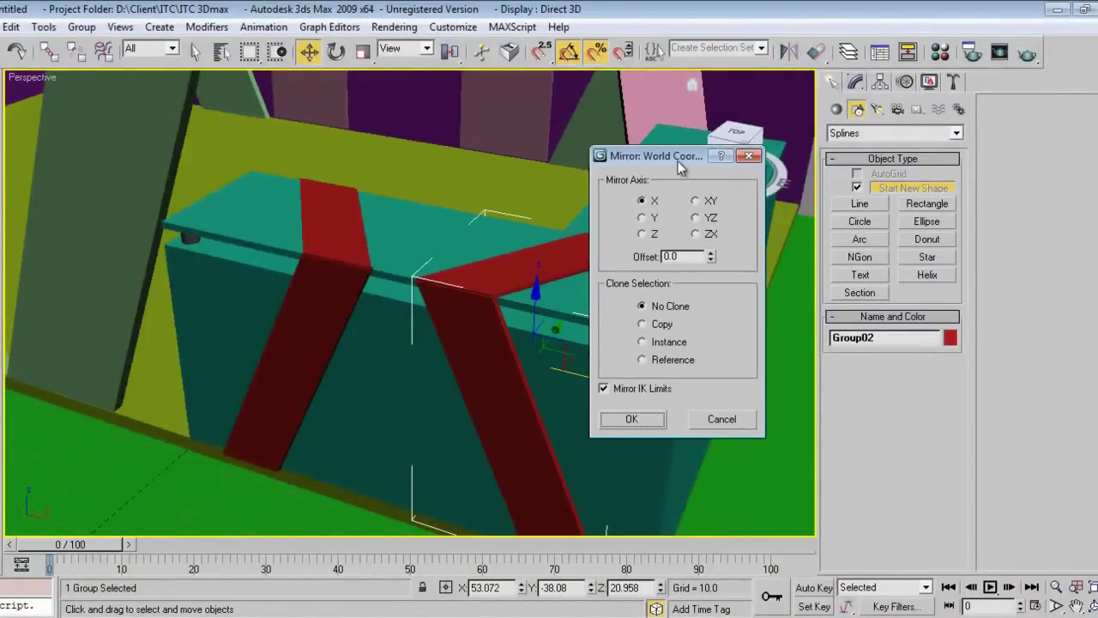
{"action": "left_click", "coordinate": [632, 419]}
Slide the copied strip group along X until it meets the first strip, and open the group for editing.
{"action": "left_click_drag", "start_coordinate": [599, 382], "coordinate": [557, 370]}
{"action": "left_click", "coordinate": [82, 26]}
{"action": "left_click", "coordinate": [103, 90]}
Mirror the copied flat strip about the X axis with No Clone and move it along X to the countertop's front corner.
{"action": "left_click", "coordinate": [471, 259]}
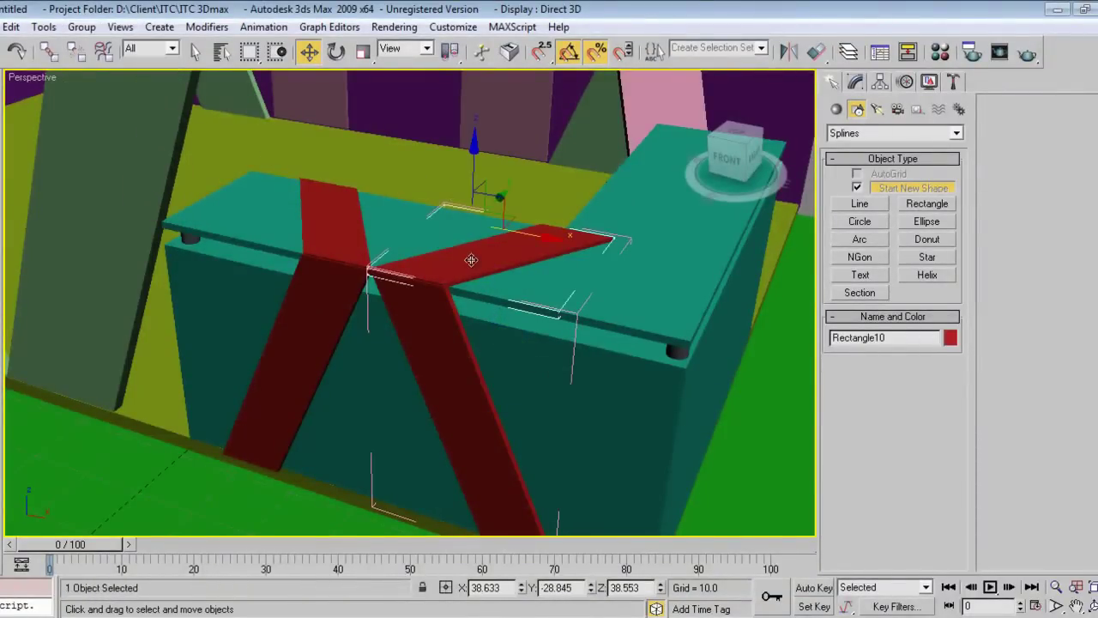
{"action": "left_click", "coordinate": [789, 53]}
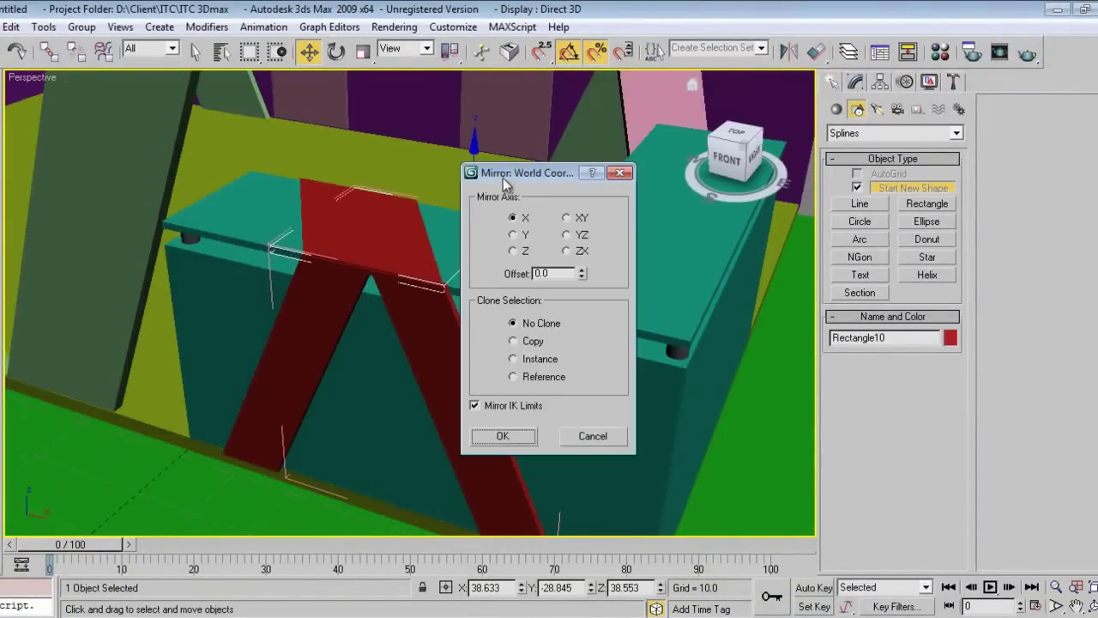
{"action": "left_click_drag", "start_coordinate": [502, 178], "coordinate": [548, 182]}
{"action": "left_click", "coordinate": [591, 278]}
{"action": "left_click", "coordinate": [559, 239]}
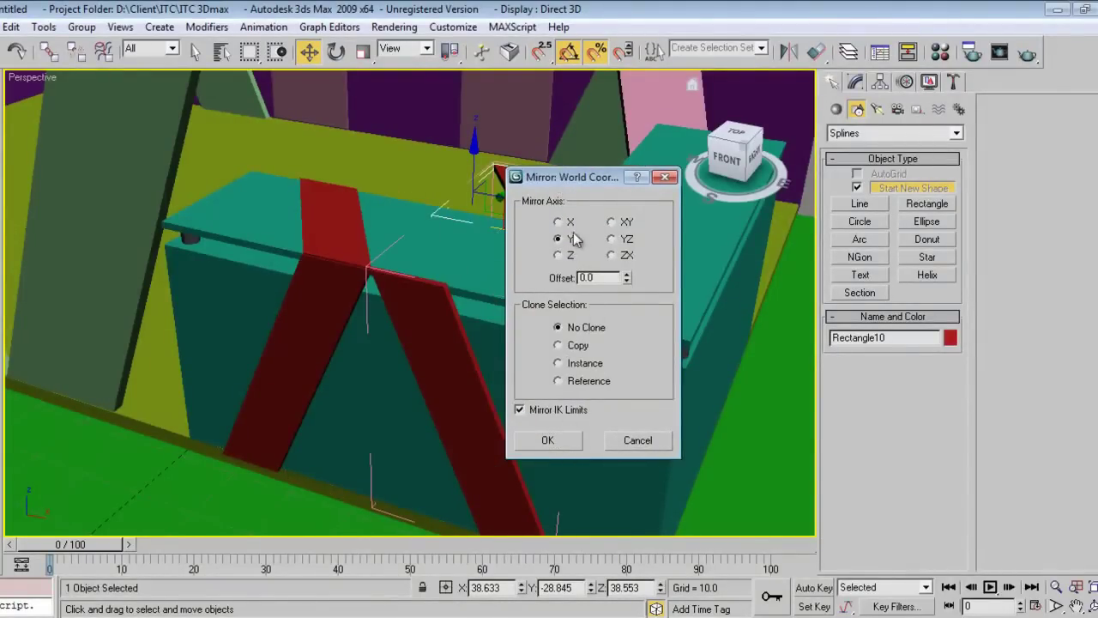
{"action": "left_click", "coordinate": [571, 222]}
{"action": "left_click", "coordinate": [566, 439]}
{"action": "left_click_drag", "start_coordinate": [528, 233], "coordinate": [727, 344]}
Mirror the copied slanted front strip about X with No Clone and align it under the flat strip, at about X 50.60.
{"action": "left_click", "coordinate": [460, 372]}
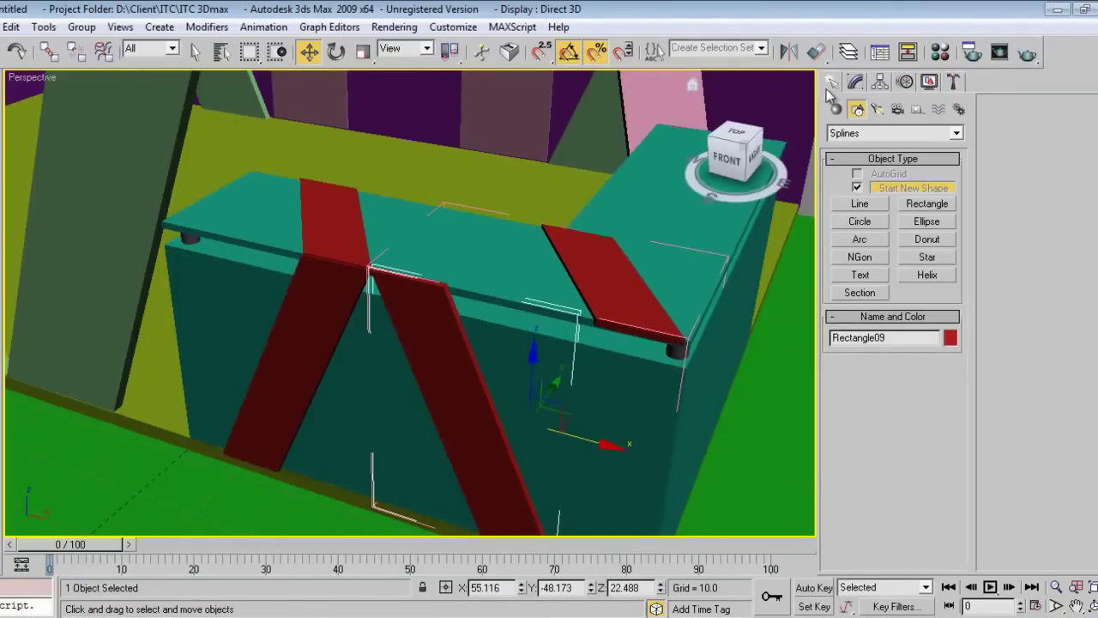
{"action": "left_click", "coordinate": [789, 52]}
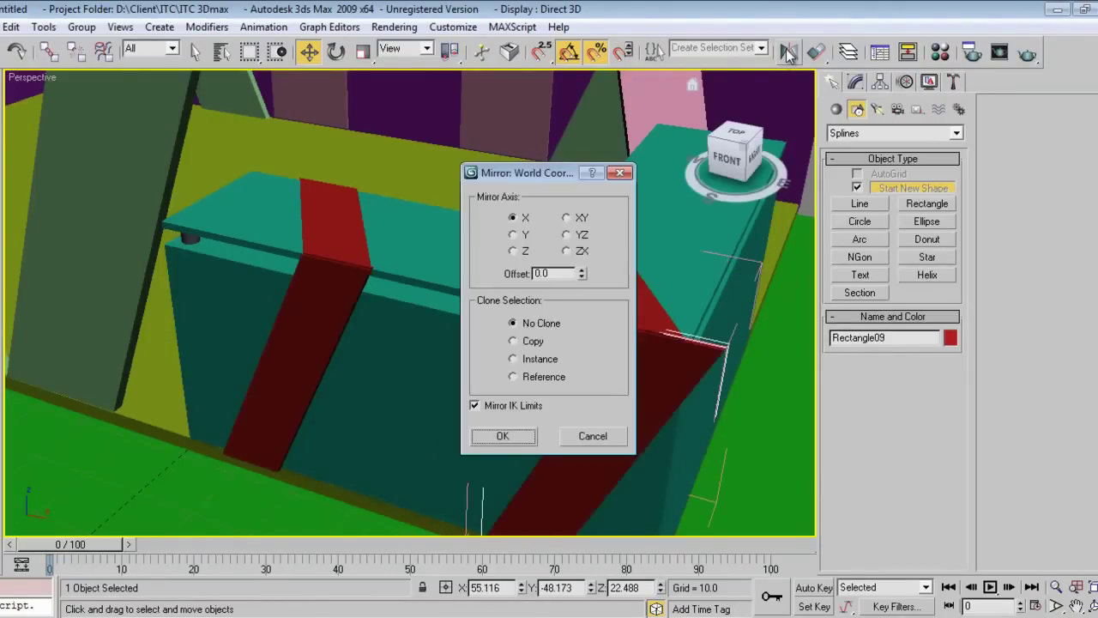
{"action": "left_click", "coordinate": [504, 436]}
{"action": "left_click_drag", "start_coordinate": [599, 443], "coordinate": [568, 438]}
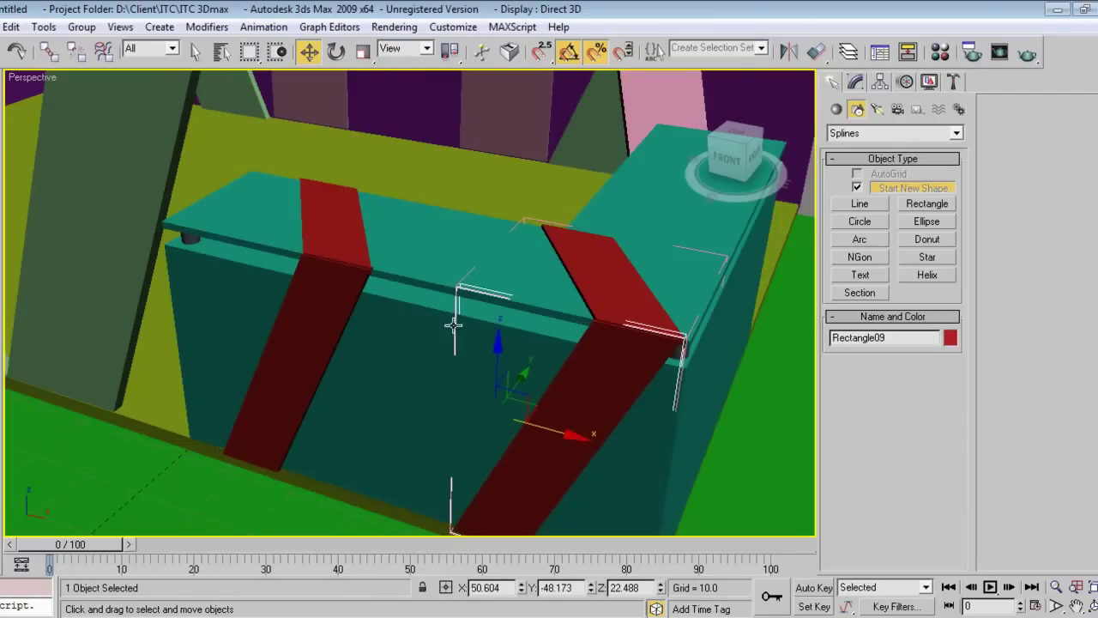
Close the opened group containing the second folded strip.
{"action": "scroll", "coordinate": [467, 331], "scroll_direction": "down", "scroll_amount": 3}
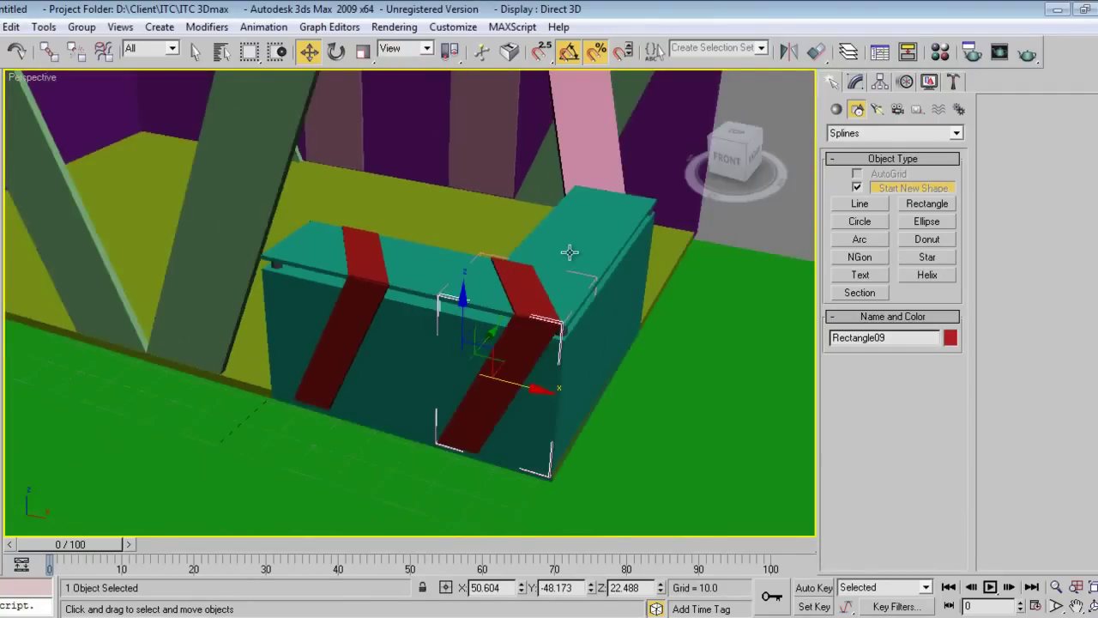
{"action": "middle_click_drag", "start_coordinate": [516, 305], "coordinate": [430, 295], "text": "alt"}
{"action": "scroll", "coordinate": [425, 295], "scroll_direction": "down", "scroll_amount": 3}
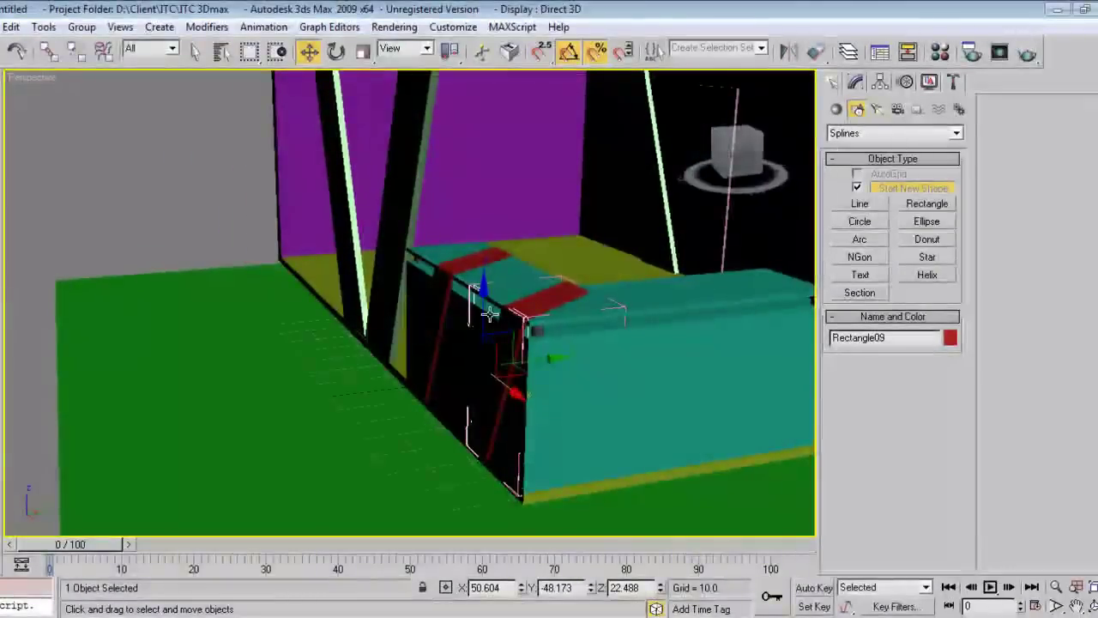
{"action": "scroll", "coordinate": [491, 314], "scroll_direction": "down", "scroll_amount": 2}
{"action": "left_click", "coordinate": [82, 27]}
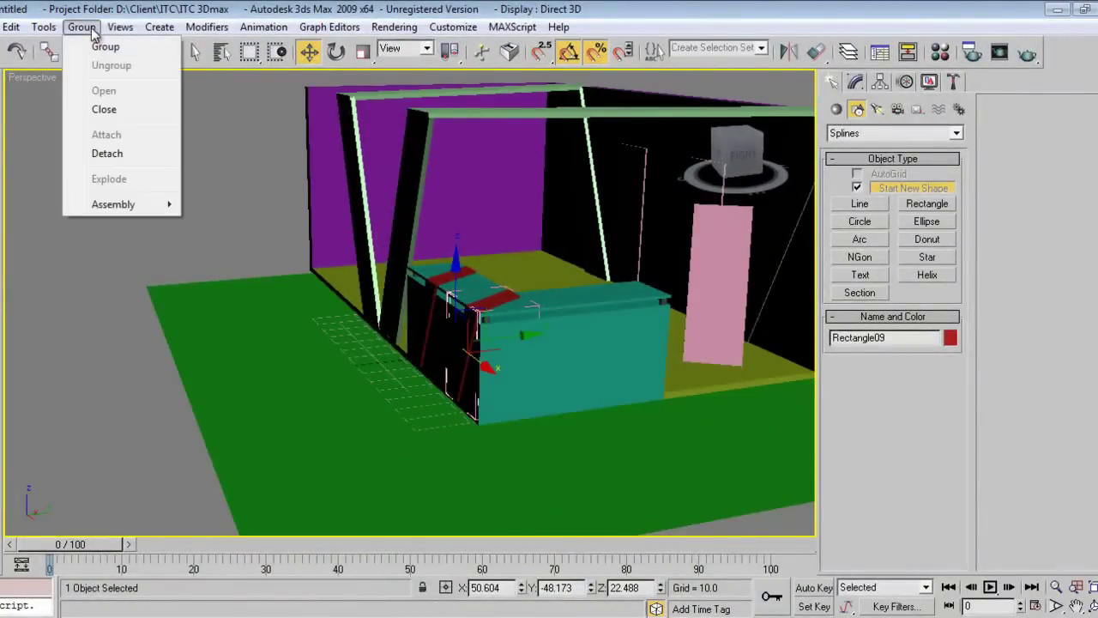
{"action": "left_click", "coordinate": [103, 108]}
Make a copy of the second folded strip group rotated 90 degrees about the Z axis.
{"action": "key", "text": "e"}
{"action": "left_click_drag", "start_coordinate": [537, 351], "coordinate": [613, 335]}
{"action": "left_click", "coordinate": [569, 390]}
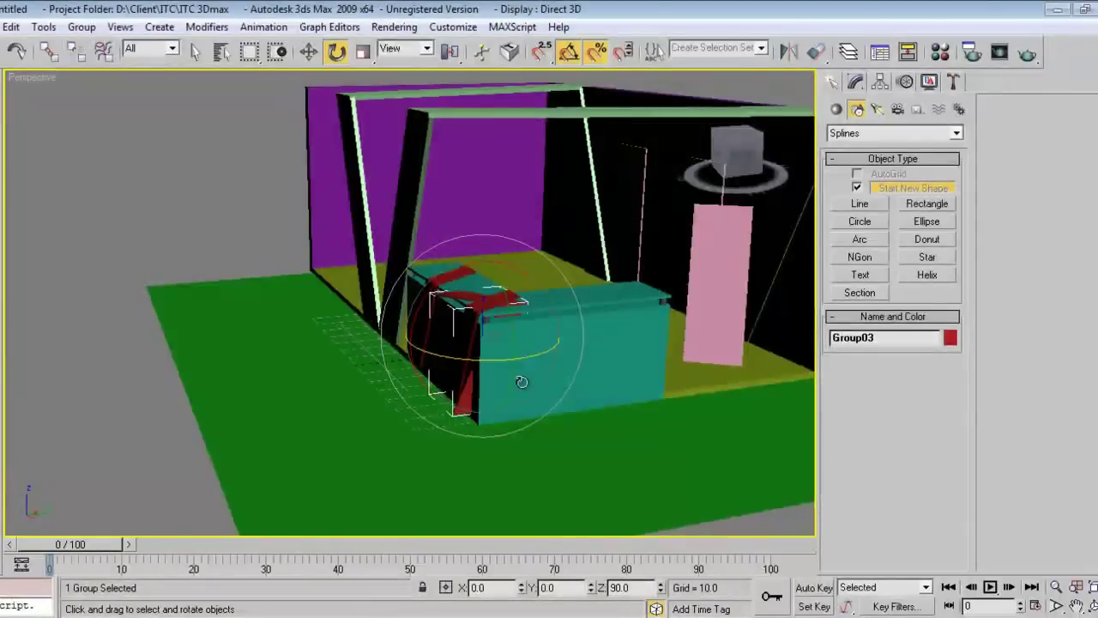
{"action": "scroll", "coordinate": [520, 380], "scroll_direction": "up", "scroll_amount": 3}
Move the rotated strip group onto the counter's side wing near its rear end, at about X 63.29, Y -5.28.
{"action": "right_click", "coordinate": [527, 358]}
{"action": "left_click", "coordinate": [533, 363]}
{"action": "left_click_drag", "start_coordinate": [532, 369], "coordinate": [540, 364]}
{"action": "left_click_drag", "start_coordinate": [537, 322], "coordinate": [669, 291]}
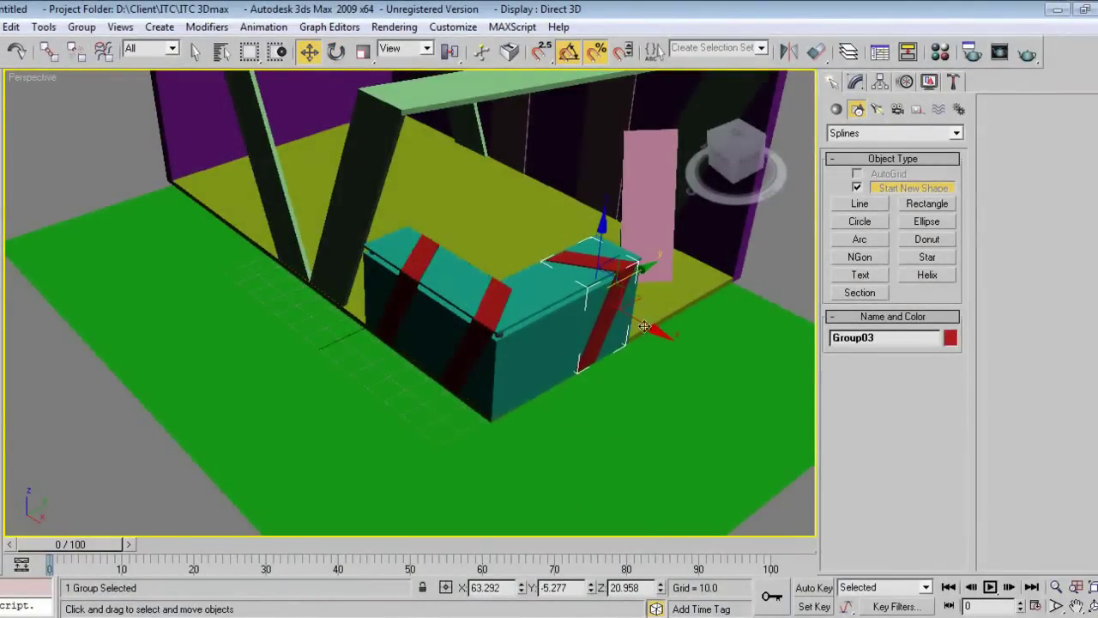
Using AutoGrid, create a thin box about 8.38 long, 23.29 wide and 0.12 high on the counter's front between the two strips.
{"action": "middle_click_drag", "start_coordinate": [603, 396], "coordinate": [589, 371], "text": "alt"}
{"action": "scroll", "coordinate": [507, 373], "scroll_direction": "up", "scroll_amount": 3}
{"action": "middle_click_drag", "start_coordinate": [507, 373], "coordinate": [554, 375], "text": "alt"}
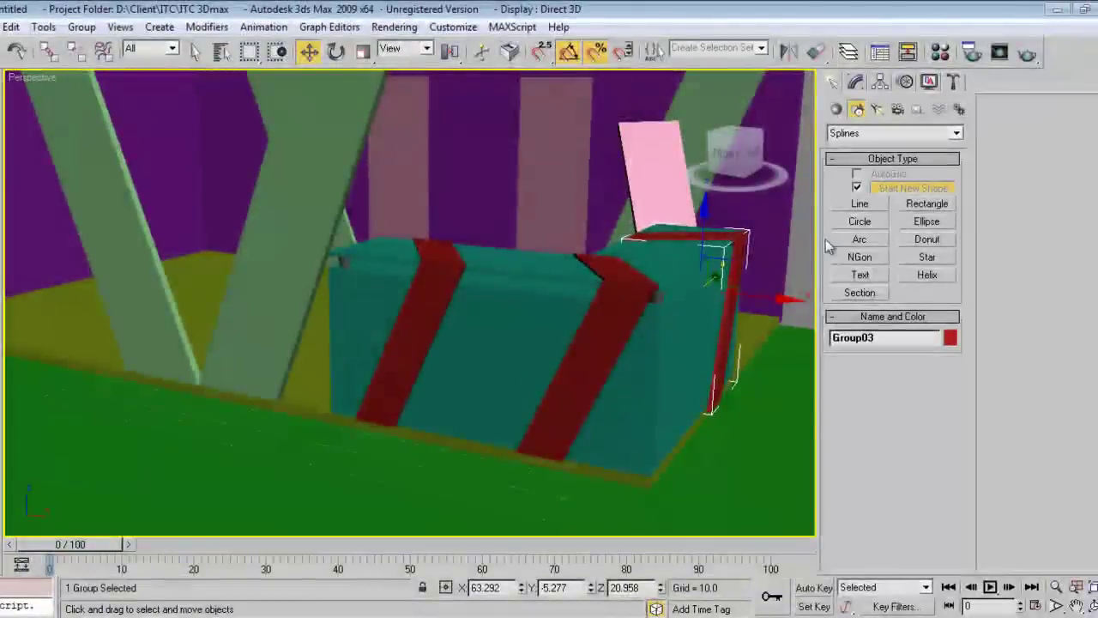
{"action": "left_click", "coordinate": [836, 110]}
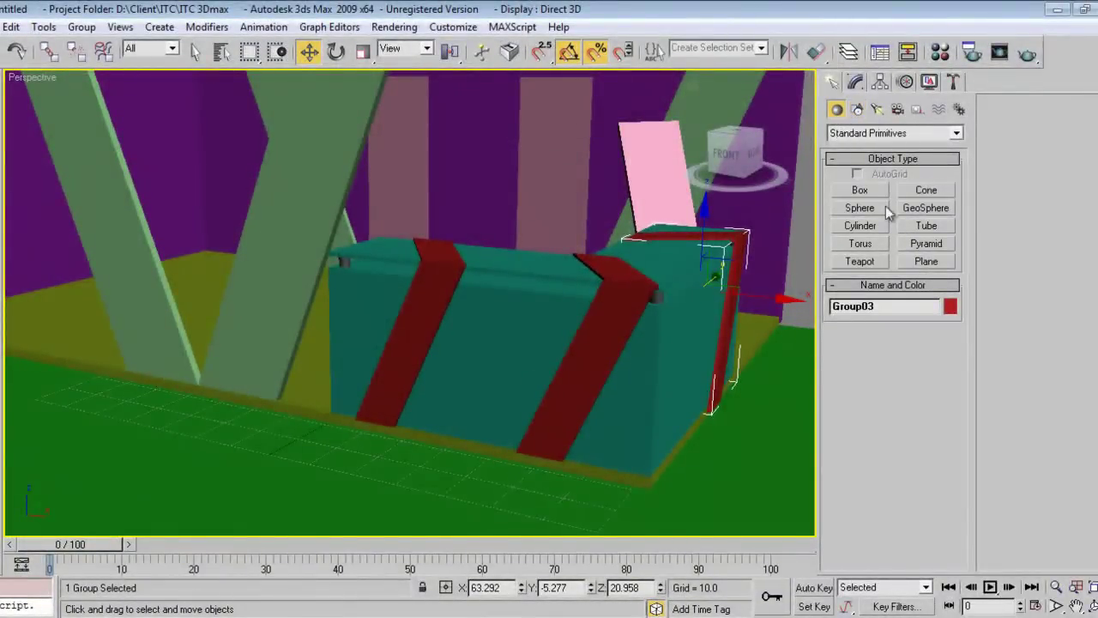
{"action": "left_click", "coordinate": [859, 190]}
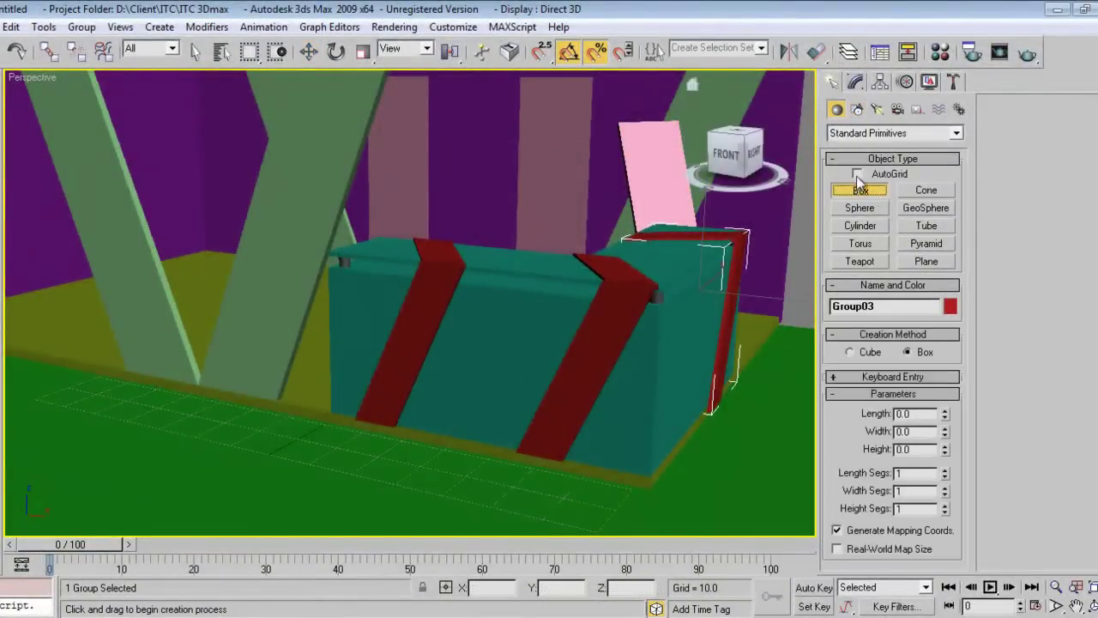
{"action": "left_click", "coordinate": [857, 175]}
{"action": "left_click_drag", "start_coordinate": [448, 319], "coordinate": [554, 371]}
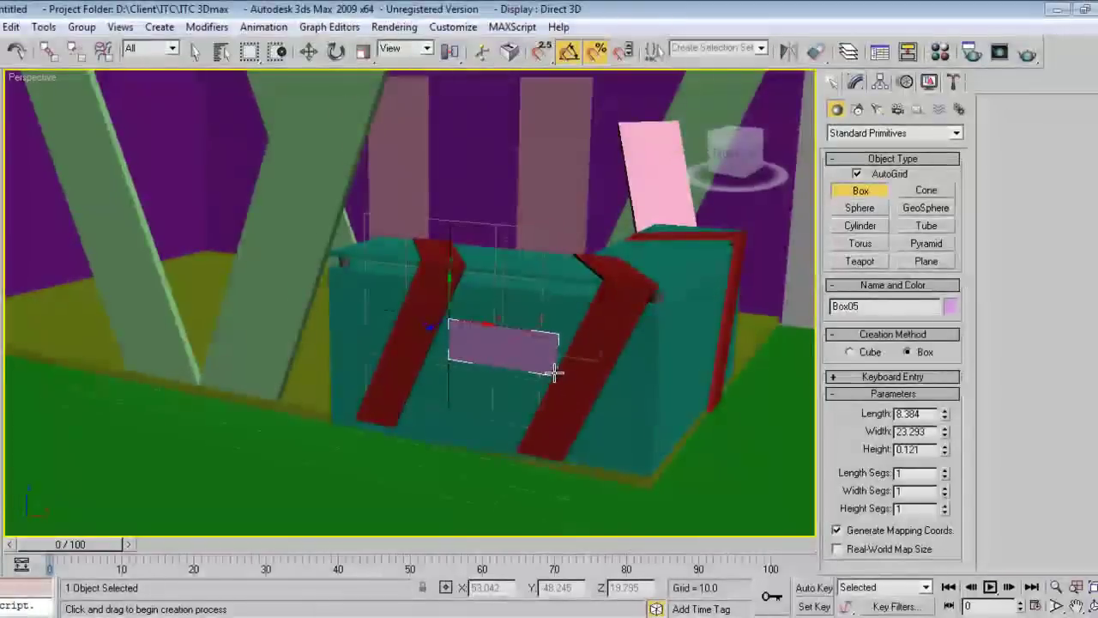
{"action": "left_click", "coordinate": [554, 370]}
{"action": "right_click", "coordinate": [555, 367]}
Examine the new front panel and the red strips on the counter from close up and from farther away.
{"action": "scroll", "coordinate": [480, 347], "scroll_direction": "up", "scroll_amount": 3}
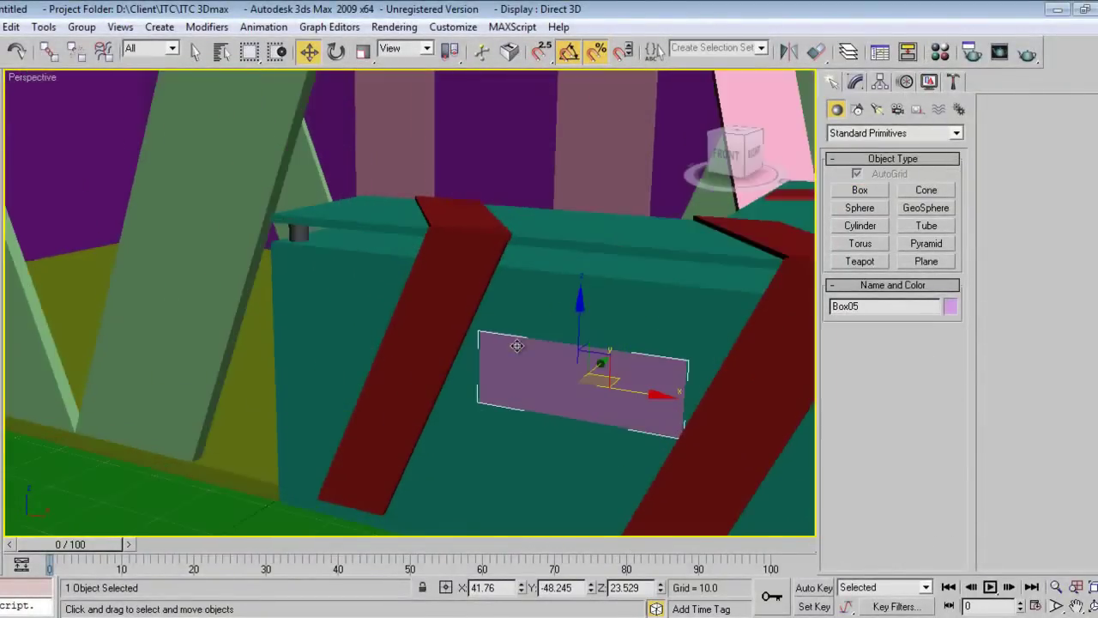
{"action": "scroll", "coordinate": [512, 349], "scroll_direction": "up", "scroll_amount": 3}
{"action": "middle_click_drag", "start_coordinate": [499, 383], "coordinate": [449, 355], "text": "alt"}
{"action": "scroll", "coordinate": [488, 335], "scroll_direction": "down", "scroll_amount": 2}
{"action": "scroll", "coordinate": [449, 354], "scroll_direction": "down", "scroll_amount": 2}
{"action": "key", "text": "shift+z"}
{"action": "key", "text": "shift+z"}
{"action": "key", "text": "shift+z"}
{"action": "key", "text": "shift+z"}
{"action": "key", "text": "shift+z"}
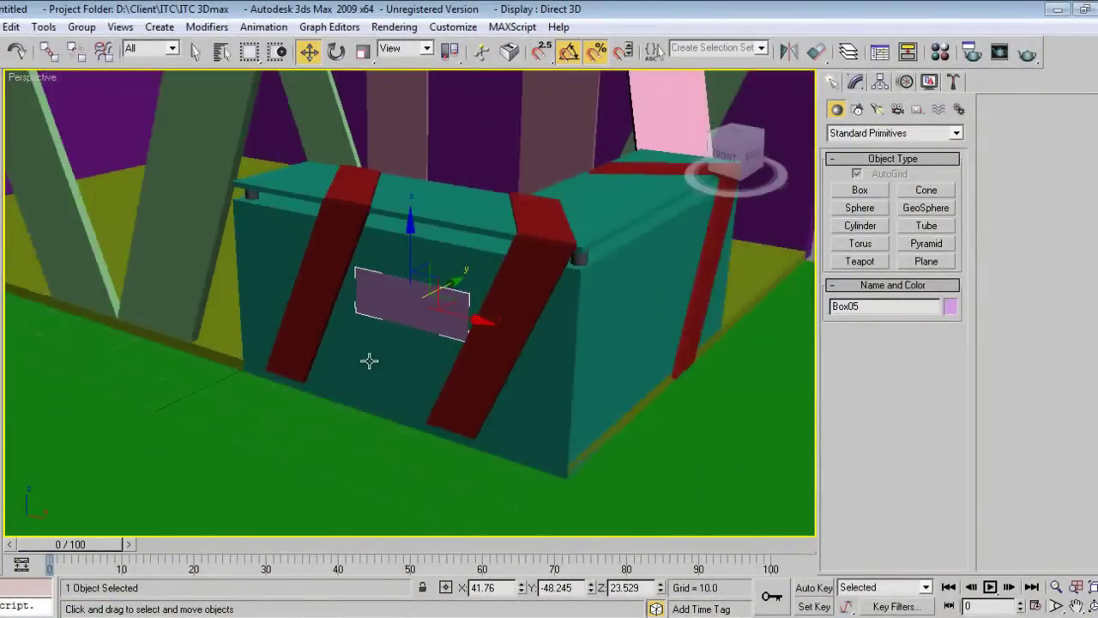
{"action": "key", "text": "shift+z"}
{"action": "key", "text": "shift+z"}
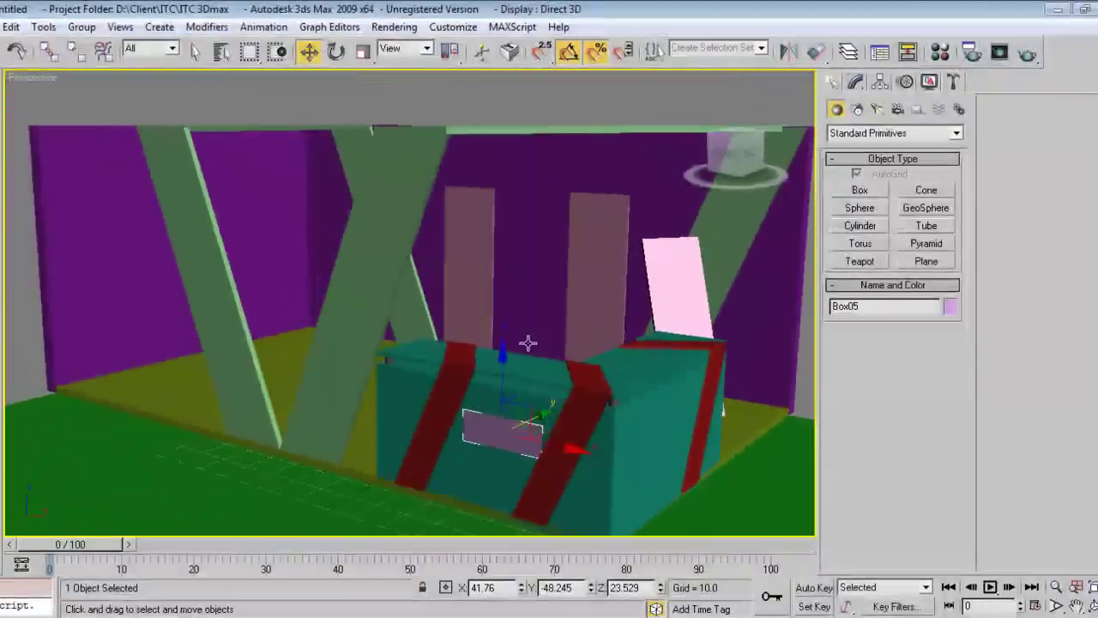
Merge all objects from Led.max in the D:\keyframesonline\Stall design Project folder into the scene.
{"action": "left_click", "coordinate": [6, 27]}
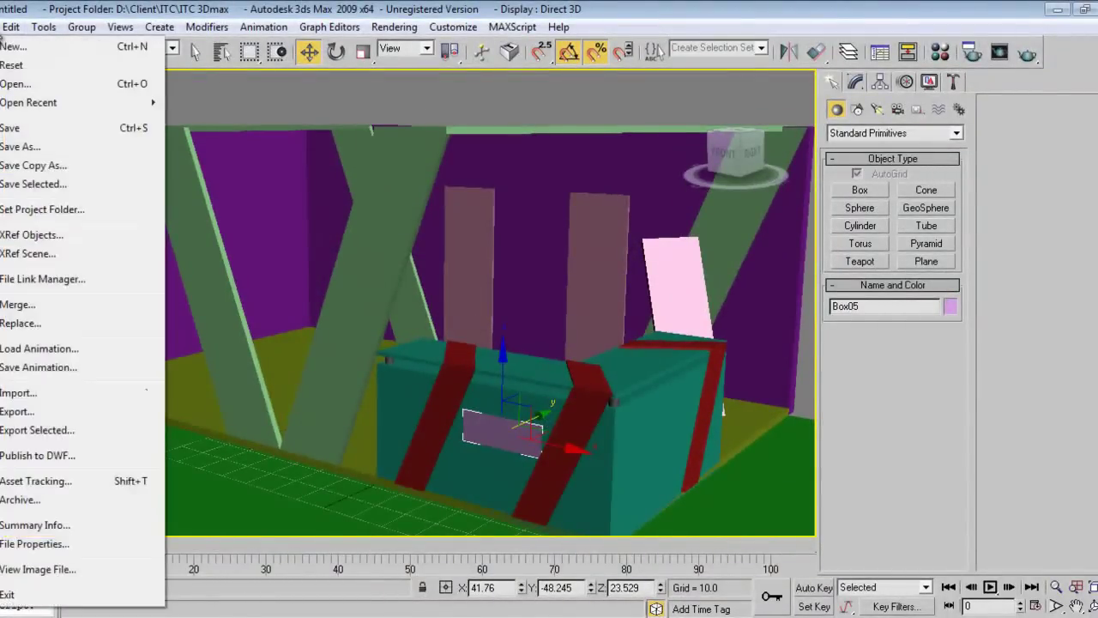
{"action": "left_click", "coordinate": [22, 304]}
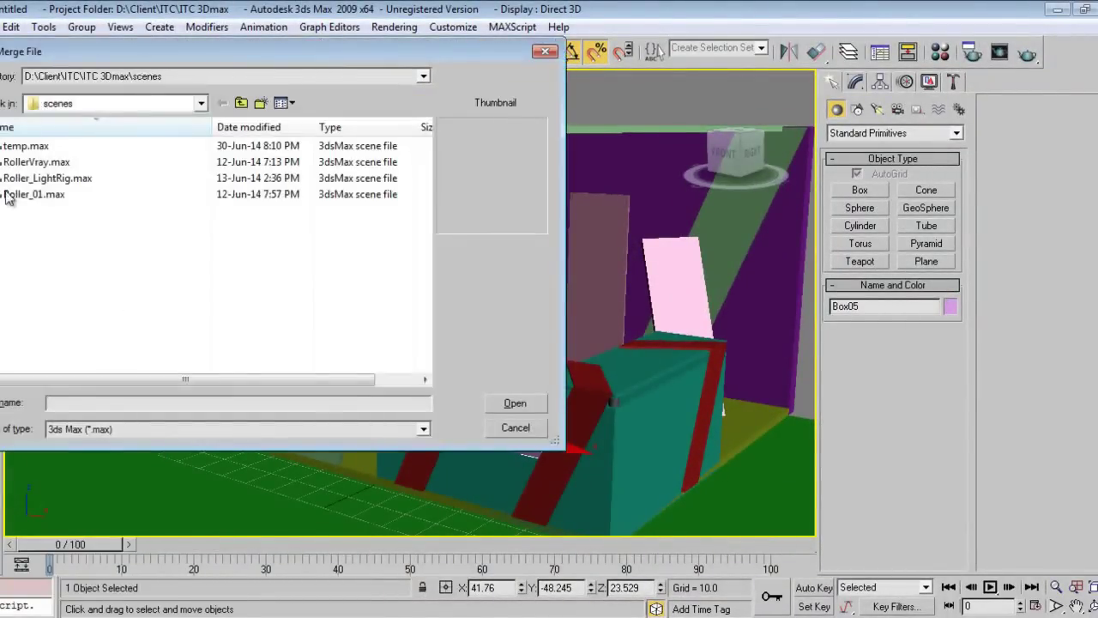
{"action": "left_click", "coordinate": [190, 110]}
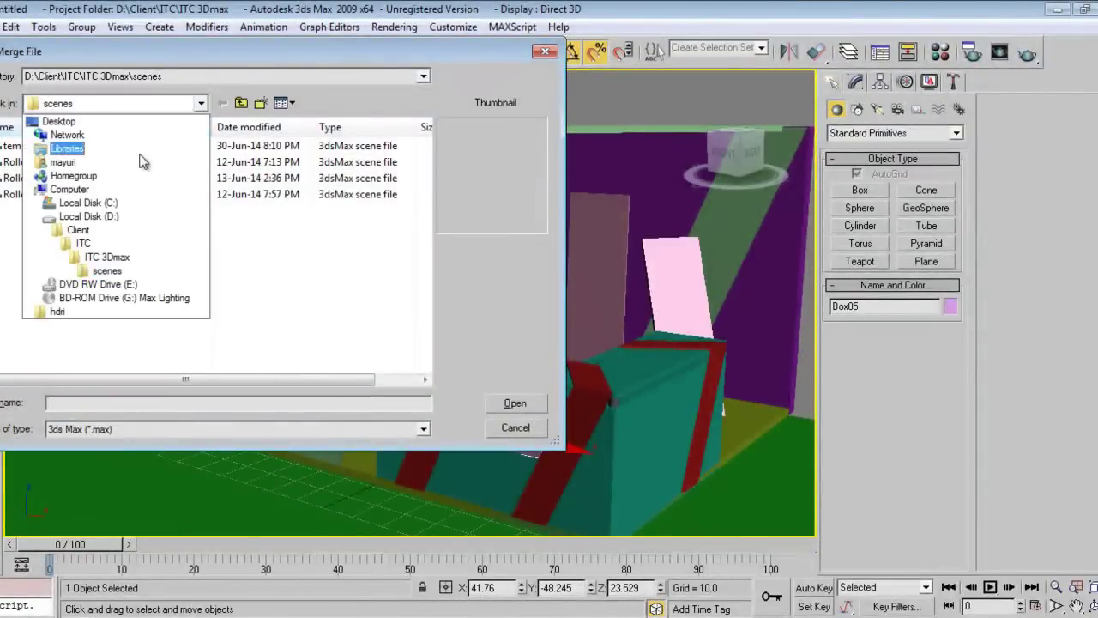
{"action": "left_click", "coordinate": [107, 217]}
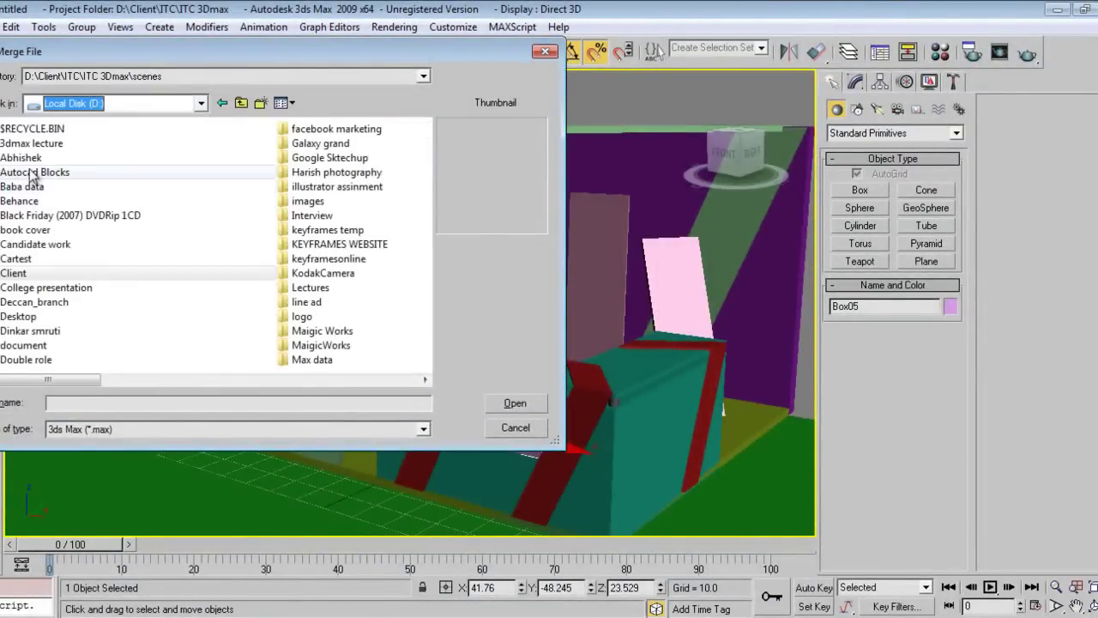
{"action": "scroll", "coordinate": [32, 173], "scroll_direction": "down", "scroll_amount": 1}
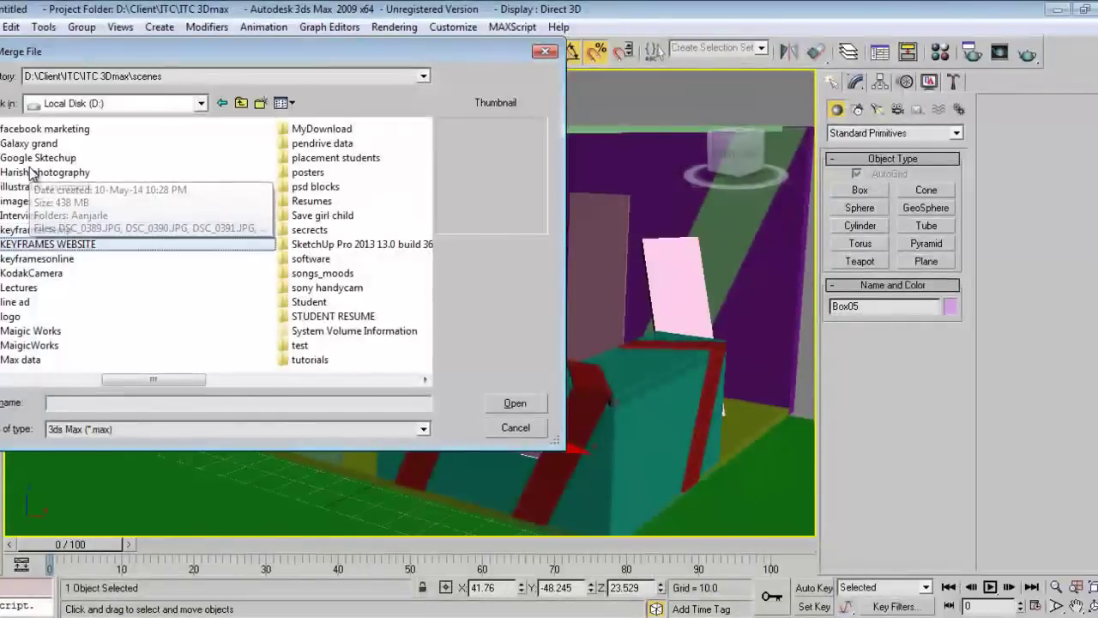
{"action": "key", "text": "Return"}
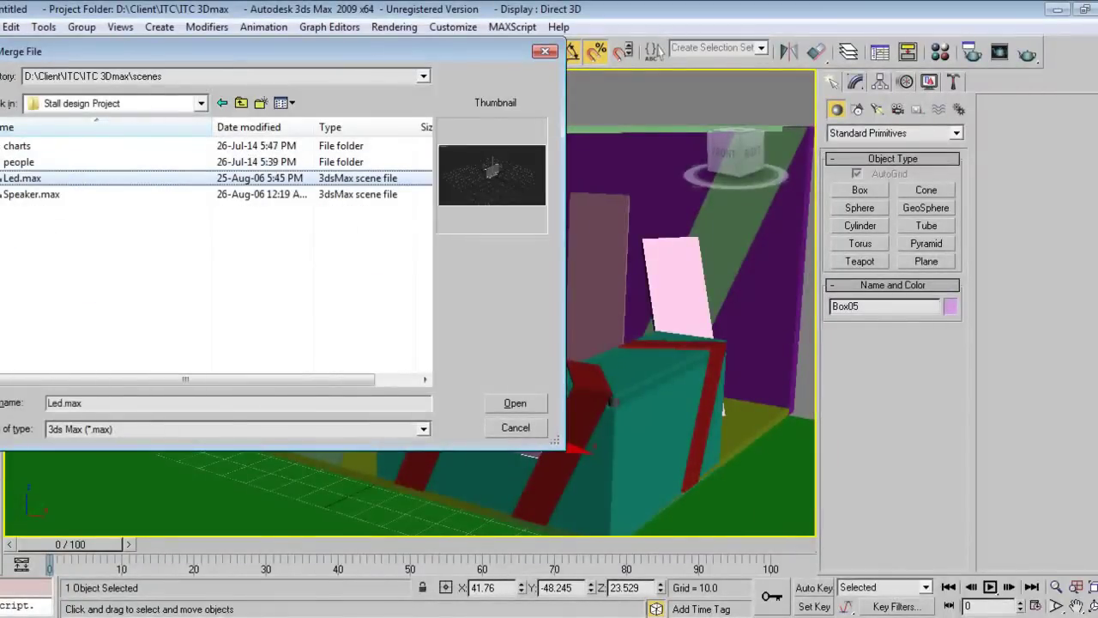
{"action": "left_click", "coordinate": [514, 403]}
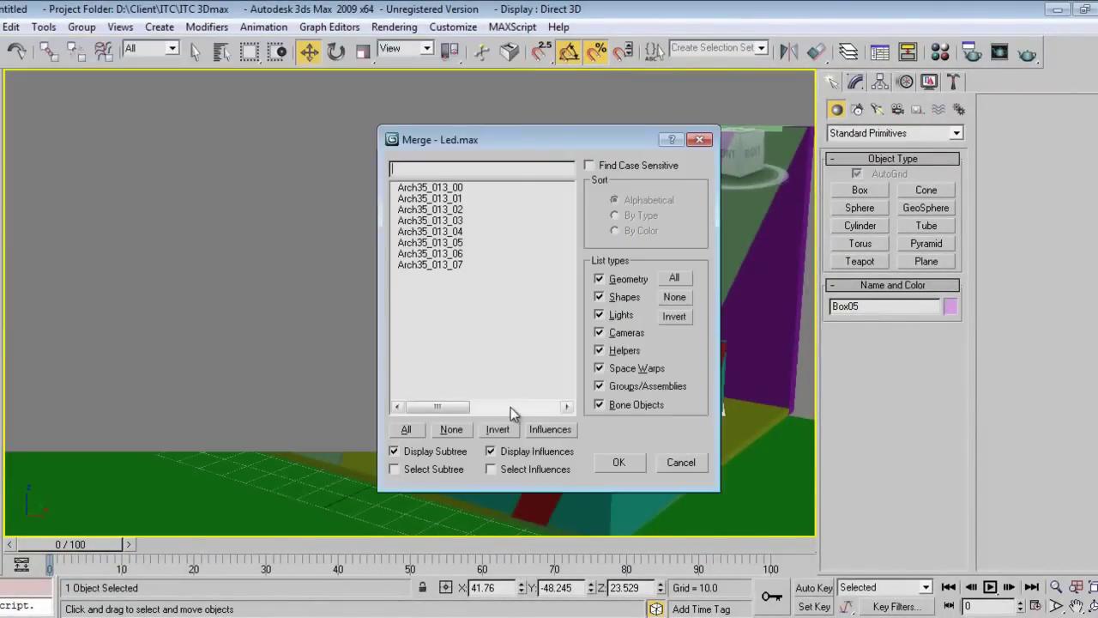
{"action": "left_click", "coordinate": [407, 429]}
{"action": "left_click", "coordinate": [615, 463]}
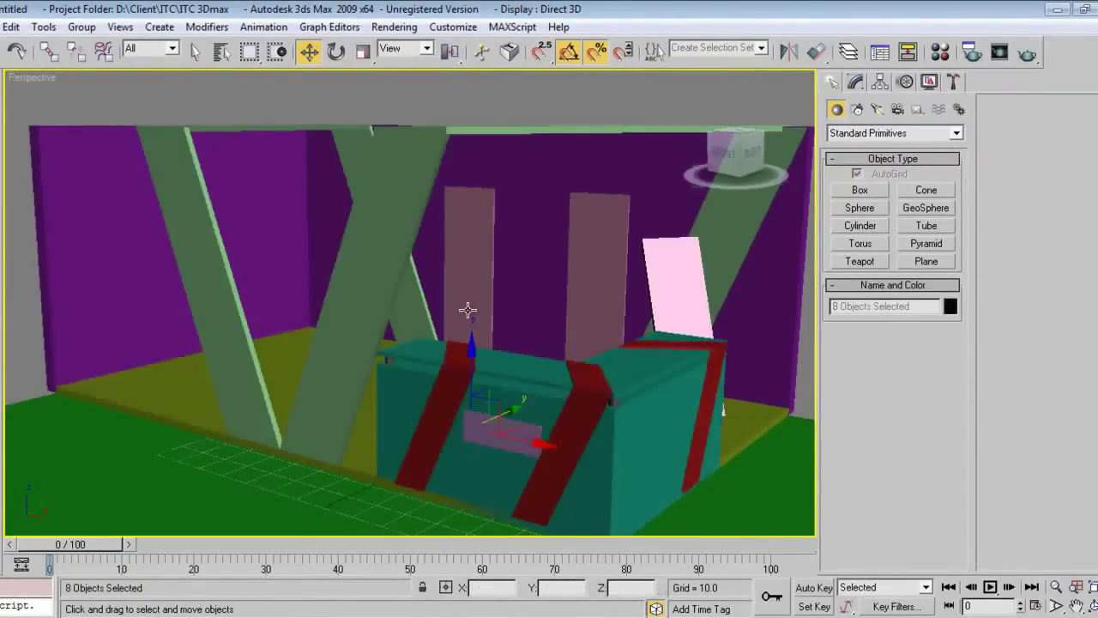
Group the eight merged LED screen parts, keeping the suggested group name.
{"action": "left_click", "coordinate": [82, 27]}
{"action": "left_click", "coordinate": [102, 43]}
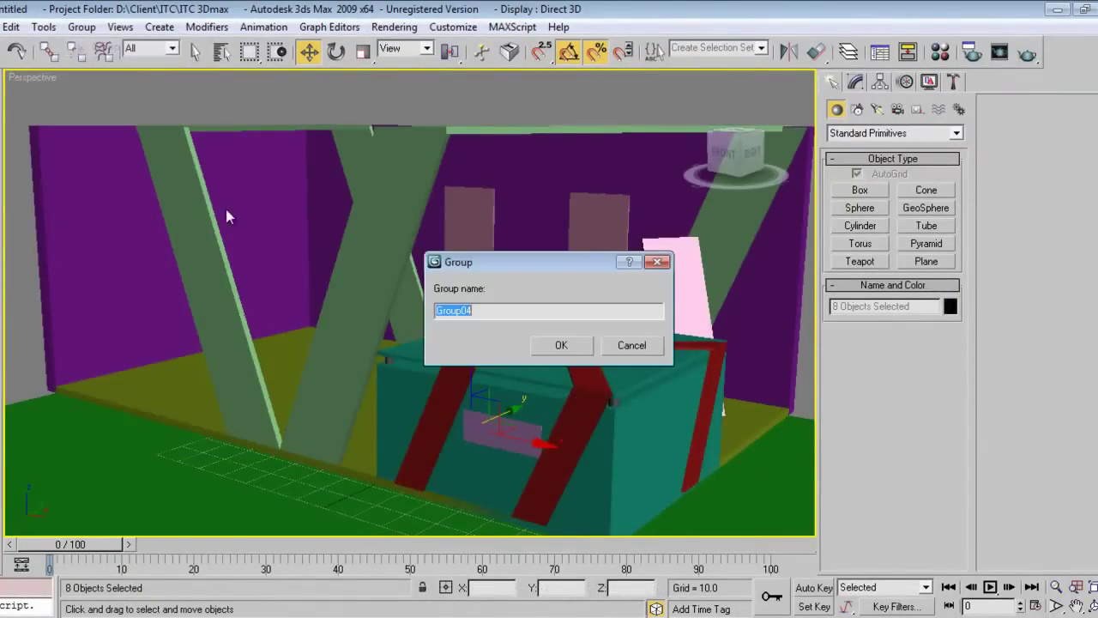
{"action": "left_click", "coordinate": [575, 344]}
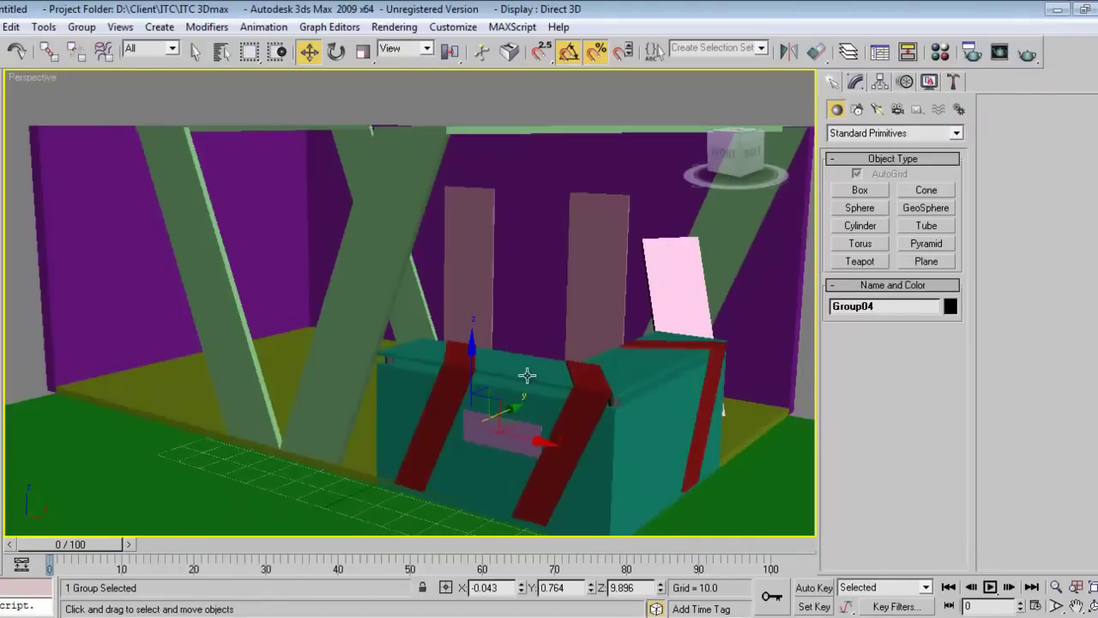
Rotate the LED screen group to face into the stall and mount it on the purple side wall at about X -152.8, Z 66.2.
{"action": "left_click_drag", "start_coordinate": [480, 366], "coordinate": [489, 290]}
{"action": "key", "text": "e"}
{"action": "left_click_drag", "start_coordinate": [505, 358], "coordinate": [194, 132]}
{"action": "key", "text": "w"}
{"action": "key", "text": "r"}
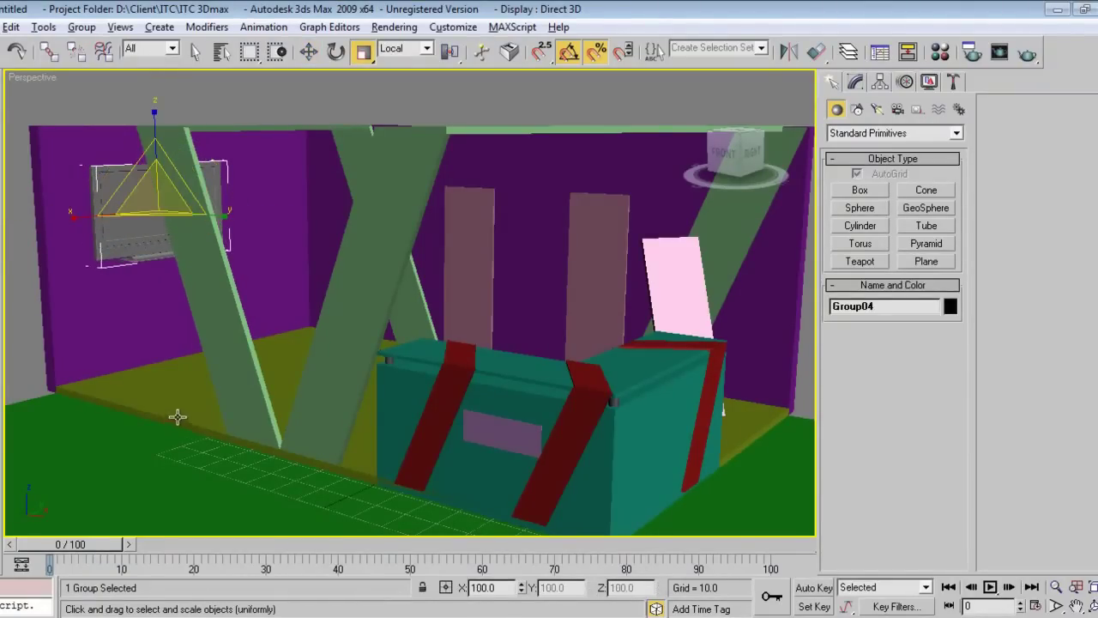
Open the LED screen group and delete its stand and base parts, working in wireframe display.
{"action": "middle_click_drag", "start_coordinate": [176, 416], "coordinate": [232, 392], "text": "alt"}
{"action": "scroll", "coordinate": [234, 322], "scroll_direction": "up", "scroll_amount": 2}
{"action": "middle_click_drag", "start_coordinate": [209, 309], "coordinate": [245, 357]}
{"action": "scroll", "coordinate": [248, 344], "scroll_direction": "up", "scroll_amount": 8}
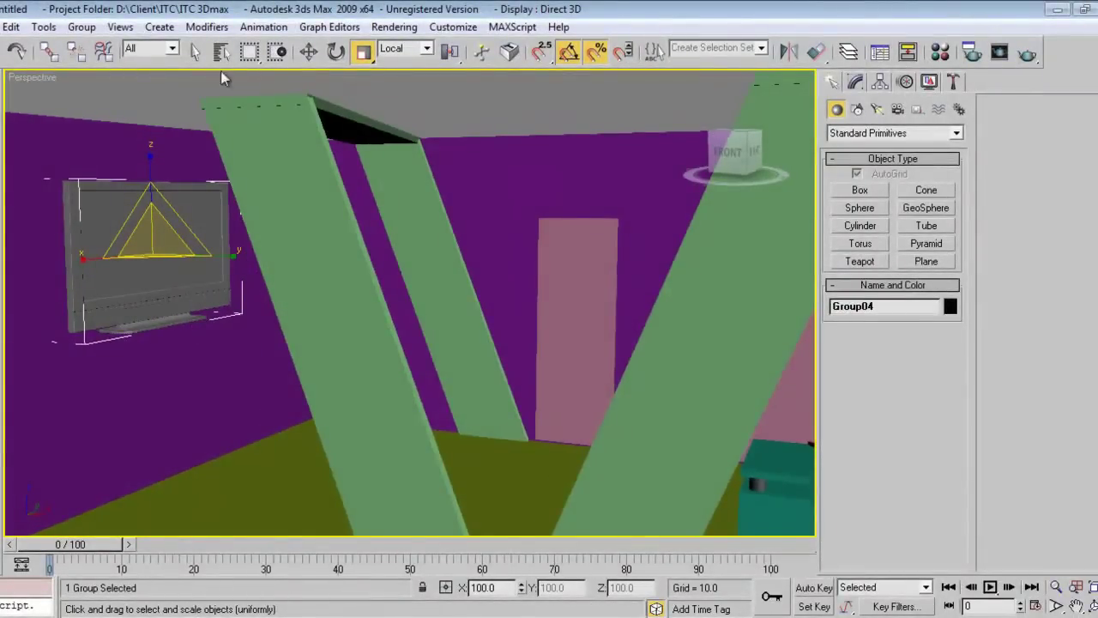
{"action": "left_click", "coordinate": [83, 27]}
{"action": "left_click", "coordinate": [103, 91]}
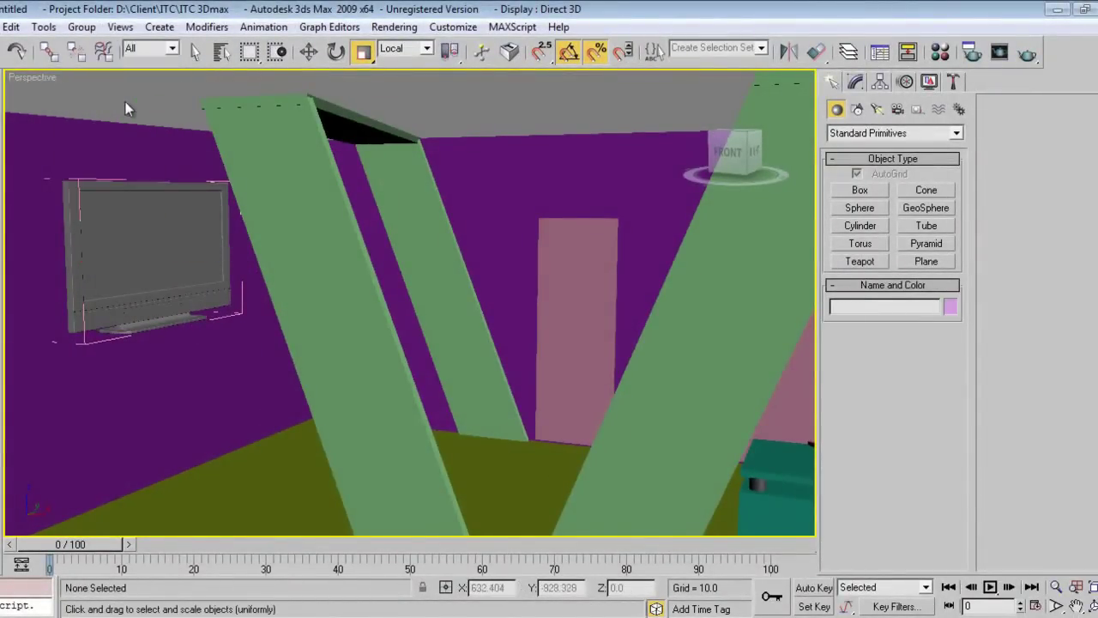
{"action": "left_click", "coordinate": [153, 326]}
{"action": "scroll", "coordinate": [206, 360], "scroll_direction": "up", "scroll_amount": 2}
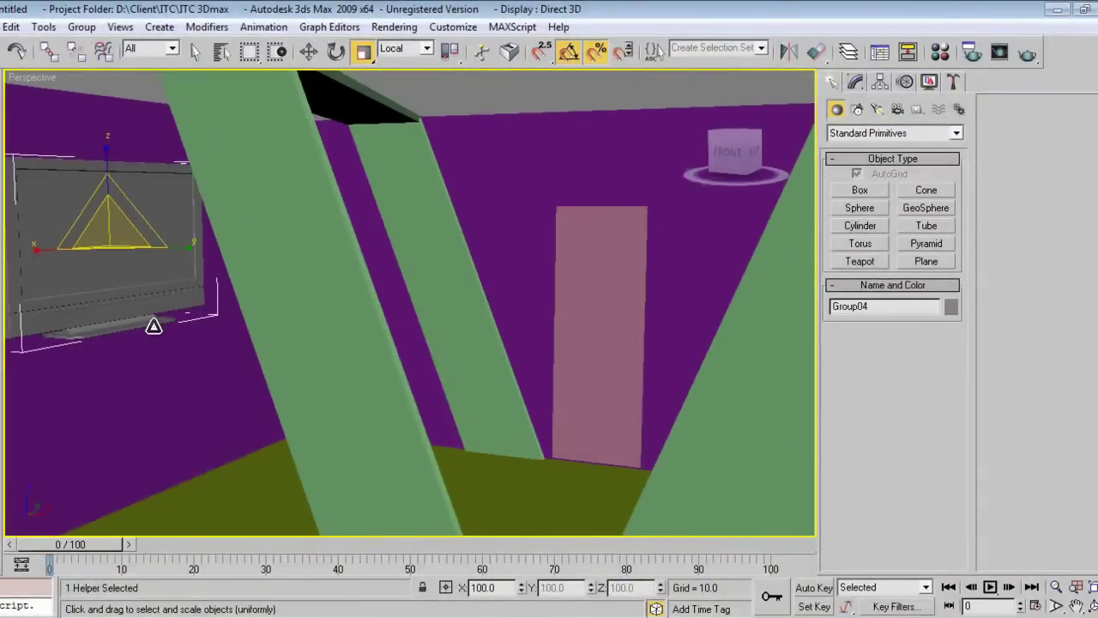
{"action": "key", "text": "F3"}
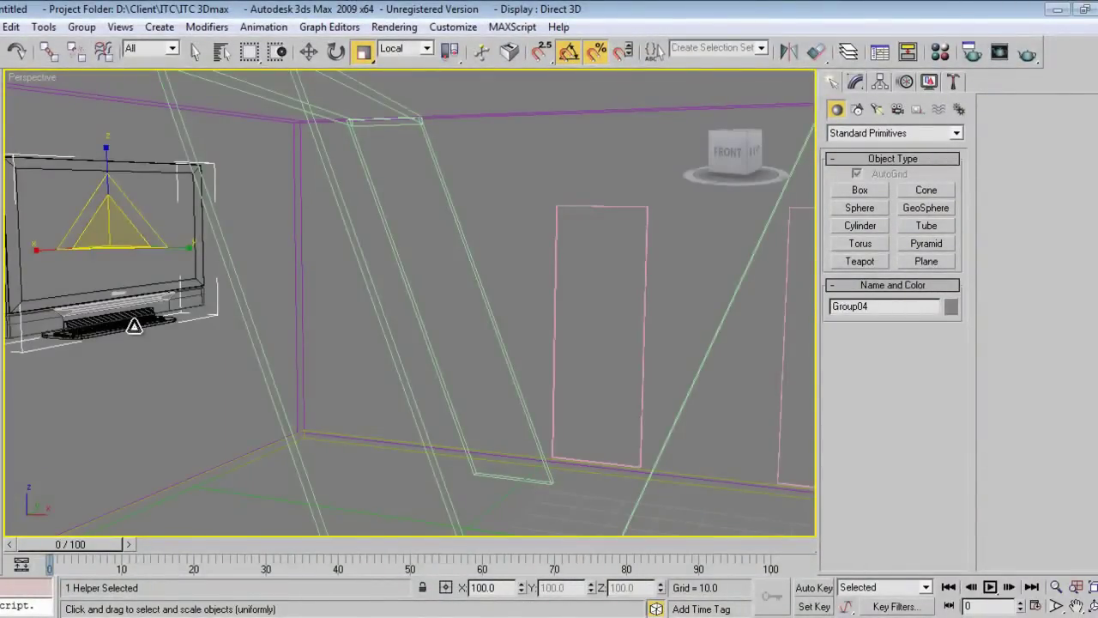
{"action": "left_click", "coordinate": [134, 326]}
{"action": "key", "text": "Delete"}
{"action": "left_click", "coordinate": [134, 326]}
{"action": "key", "text": "Delete"}
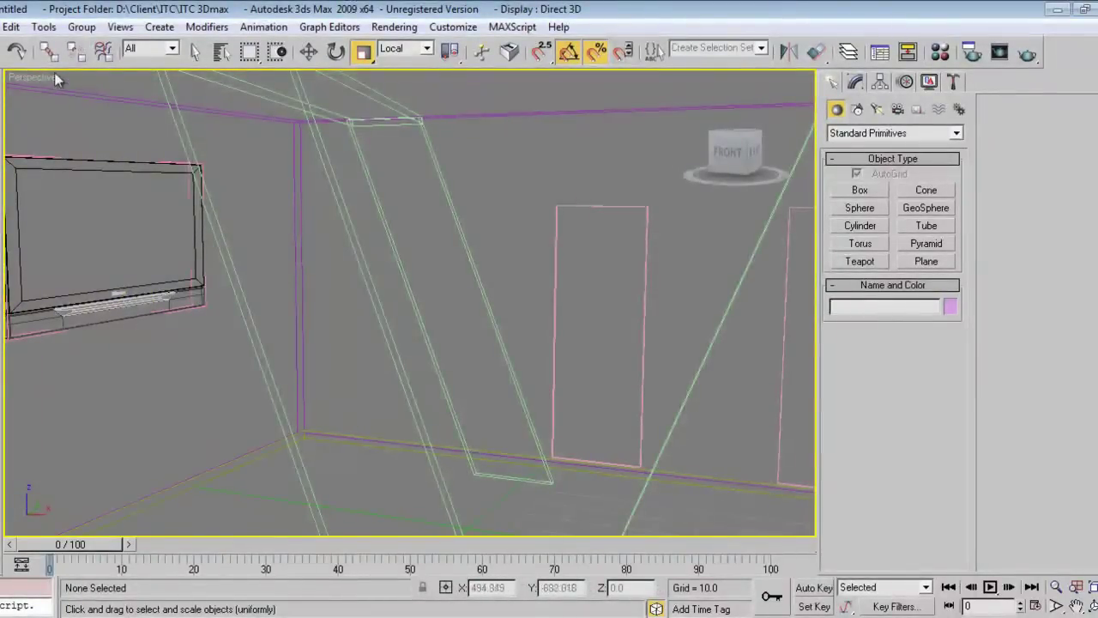
Close the LED screen group and return the viewport to shaded display.
{"action": "left_click", "coordinate": [76, 31]}
{"action": "left_click", "coordinate": [84, 266]}
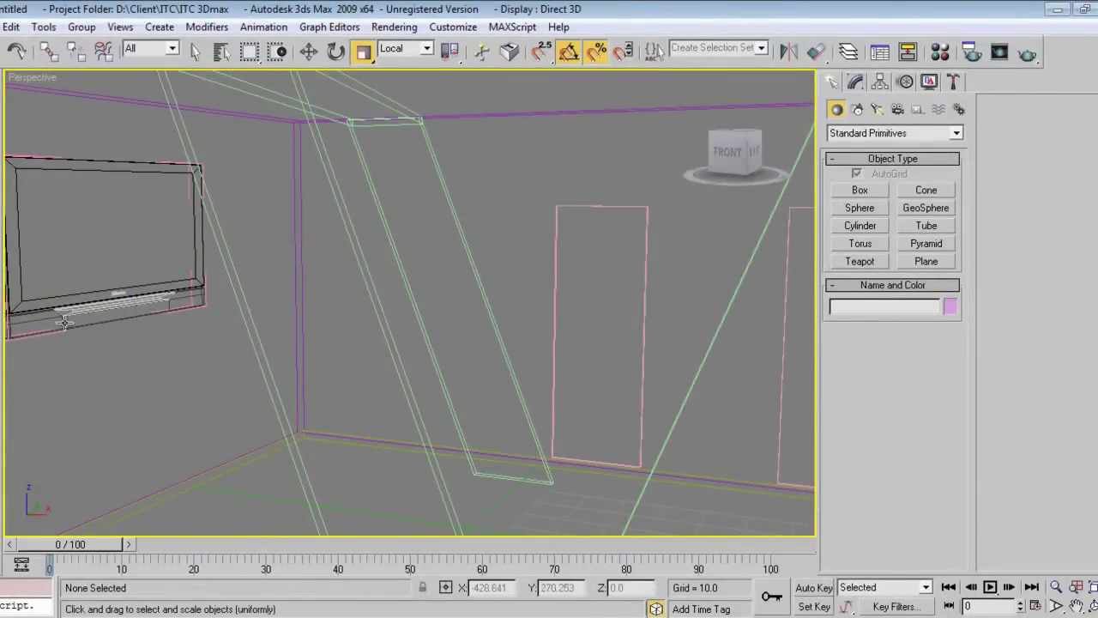
{"action": "left_click", "coordinate": [54, 326]}
{"action": "left_click", "coordinate": [81, 26]}
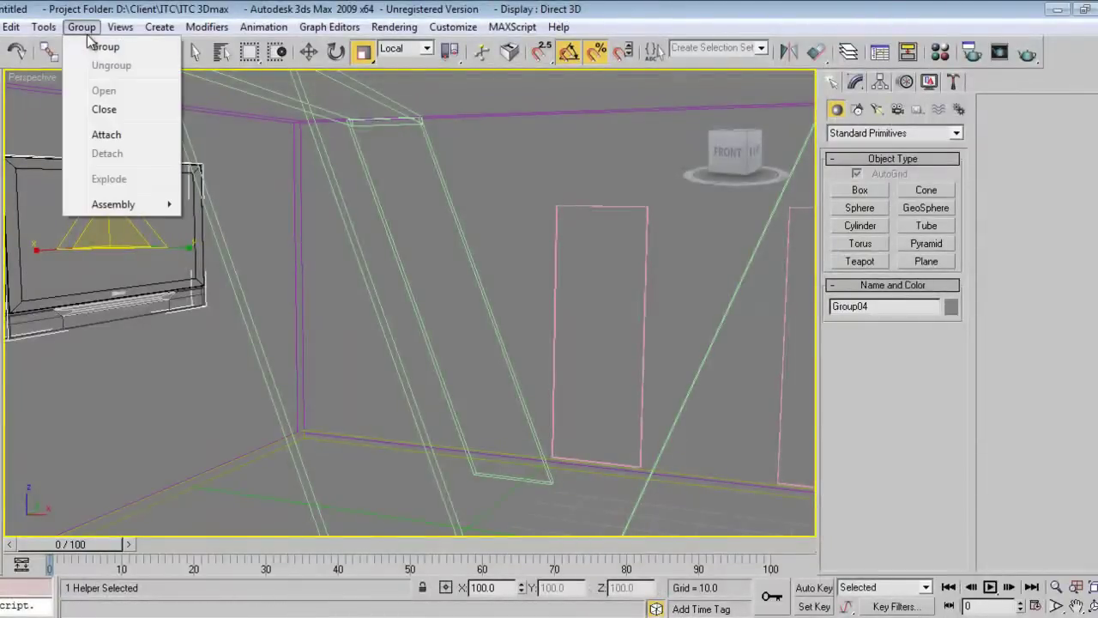
{"action": "left_click", "coordinate": [108, 116]}
{"action": "key", "text": "F3"}
Move the LED screen group along the side wall to about Y 19.38.
{"action": "scroll", "coordinate": [172, 300], "scroll_direction": "down", "scroll_amount": 3}
{"action": "middle_click_drag", "start_coordinate": [180, 325], "coordinate": [255, 352], "text": "alt"}
{"action": "right_click", "coordinate": [220, 314]}
{"action": "left_click", "coordinate": [246, 327]}
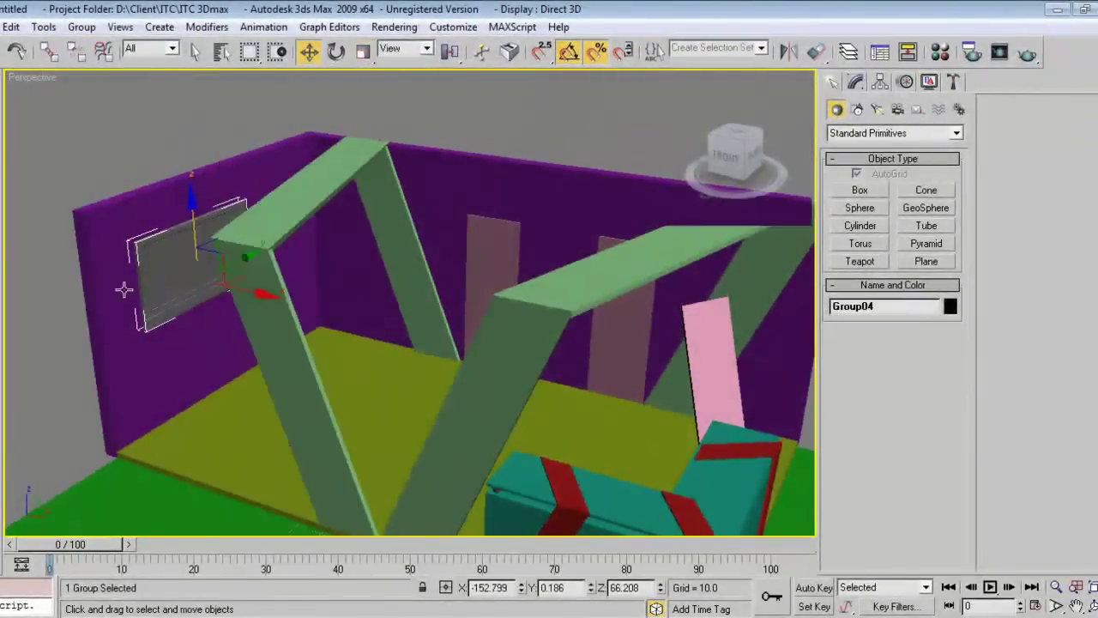
{"action": "left_click_drag", "start_coordinate": [241, 260], "coordinate": [279, 239]}
{"action": "middle_click_drag", "start_coordinate": [248, 347], "coordinate": [286, 324], "text": "alt"}
Merge all objects from Speaker.max in the Stall design Project folder into the scene.
{"action": "left_click", "coordinate": [1, 26]}
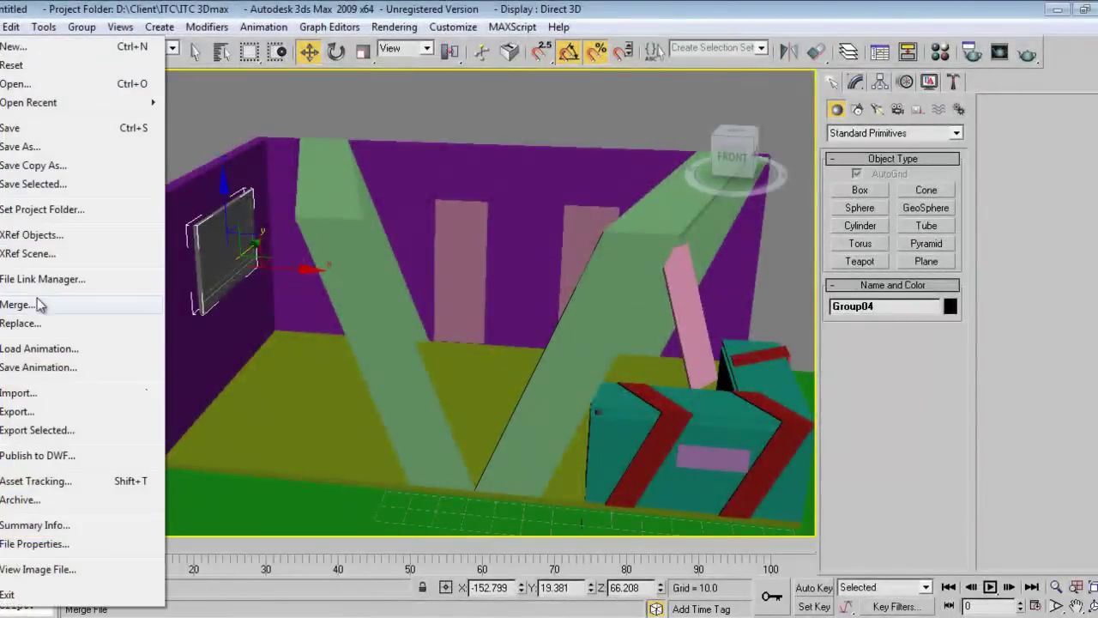
{"action": "left_click", "coordinate": [39, 304]}
{"action": "left_click", "coordinate": [55, 201]}
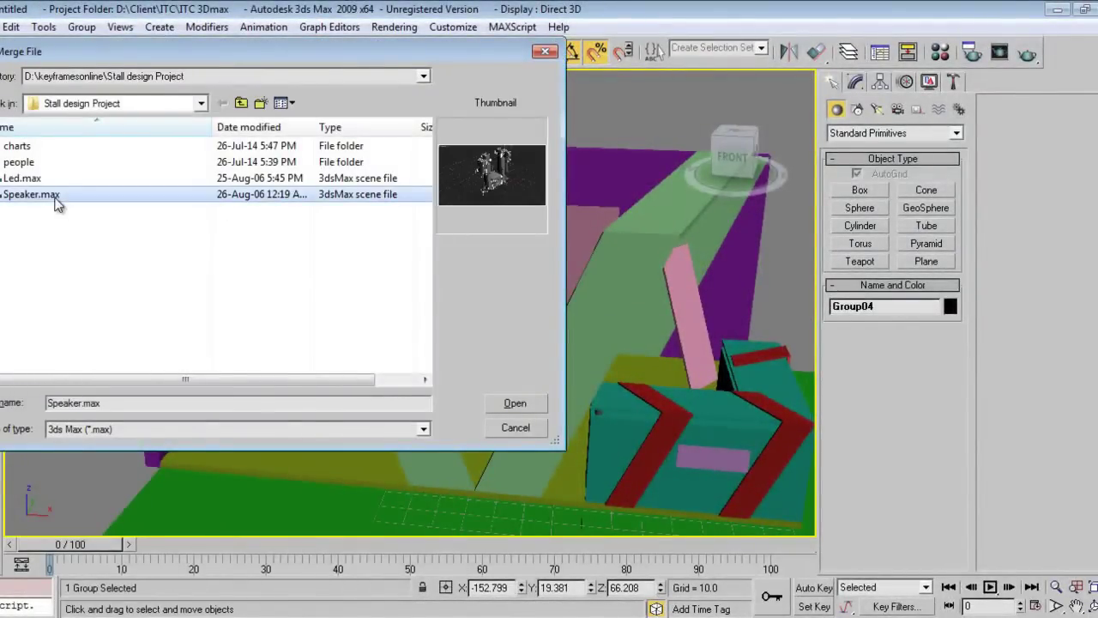
{"action": "left_click", "coordinate": [515, 404]}
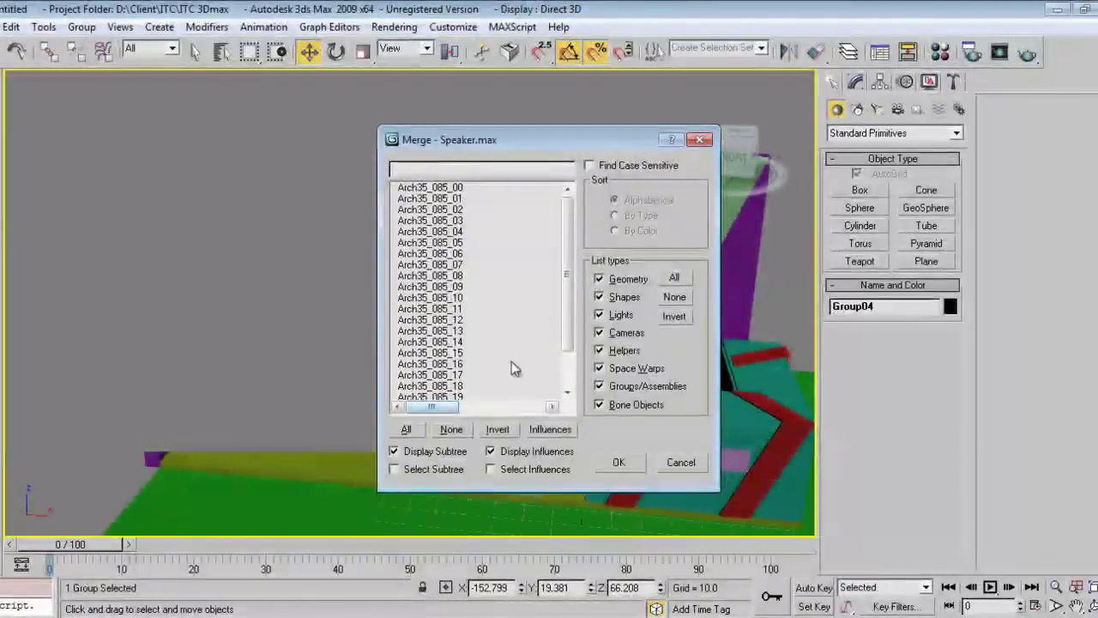
{"action": "left_click_drag", "start_coordinate": [564, 262], "coordinate": [568, 377]}
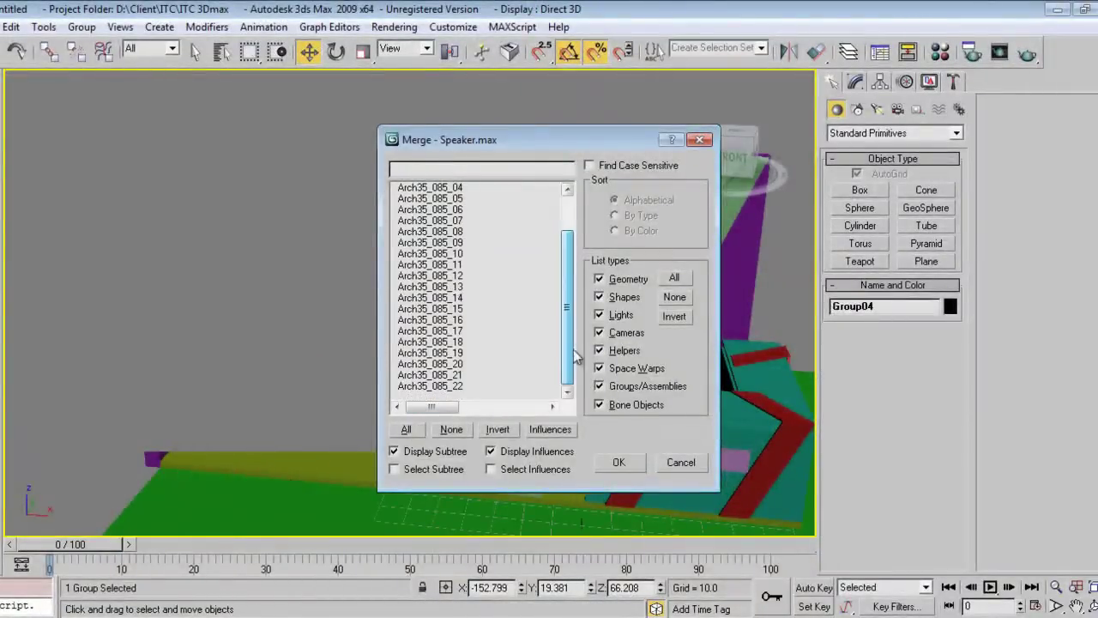
{"action": "left_click", "coordinate": [408, 430]}
{"action": "left_click", "coordinate": [617, 464]}
{"action": "left_click", "coordinate": [524, 331]}
{"action": "left_click", "coordinate": [505, 355]}
Move the merged speakers to the side wall below the LED screen and rotate them to face into the stall, at about X -150.8, Y 1.95.
{"action": "left_click_drag", "start_coordinate": [649, 395], "coordinate": [257, 378]}
{"action": "key", "text": "e"}
{"action": "right_click", "coordinate": [323, 388]}
{"action": "left_click", "coordinate": [319, 403]}
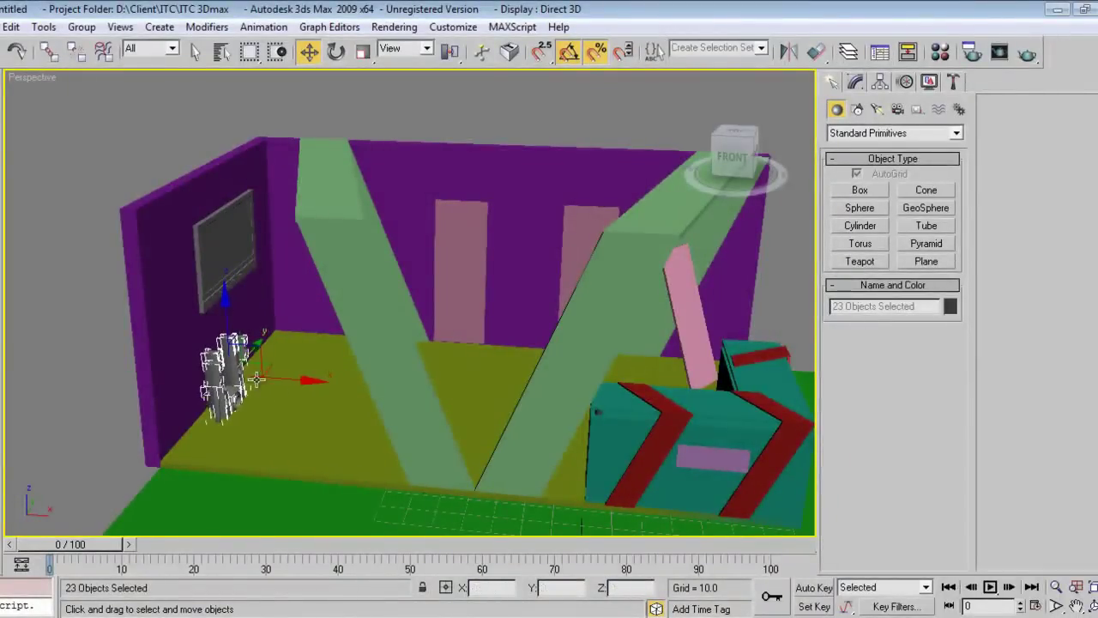
{"action": "key", "text": "z"}
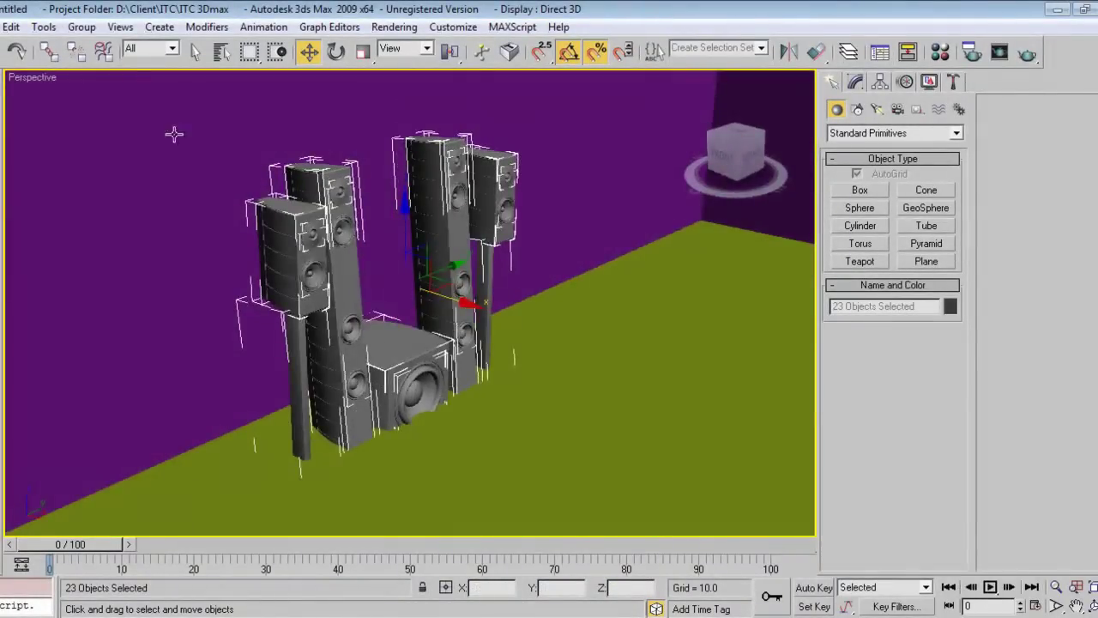
{"action": "left_click", "coordinate": [81, 27]}
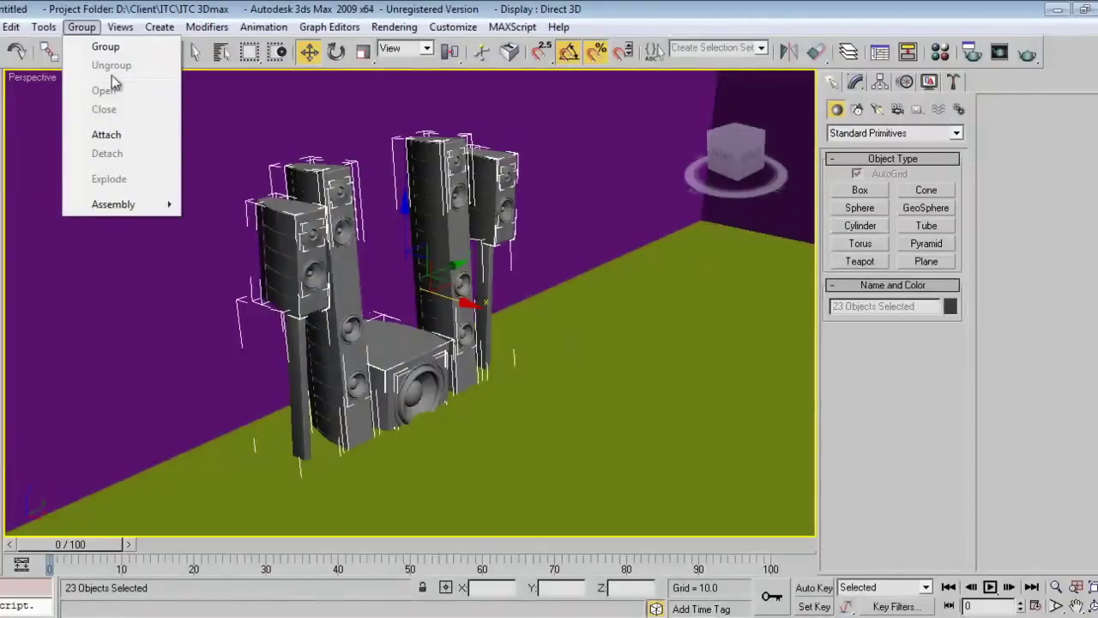
{"action": "left_click", "coordinate": [391, 279]}
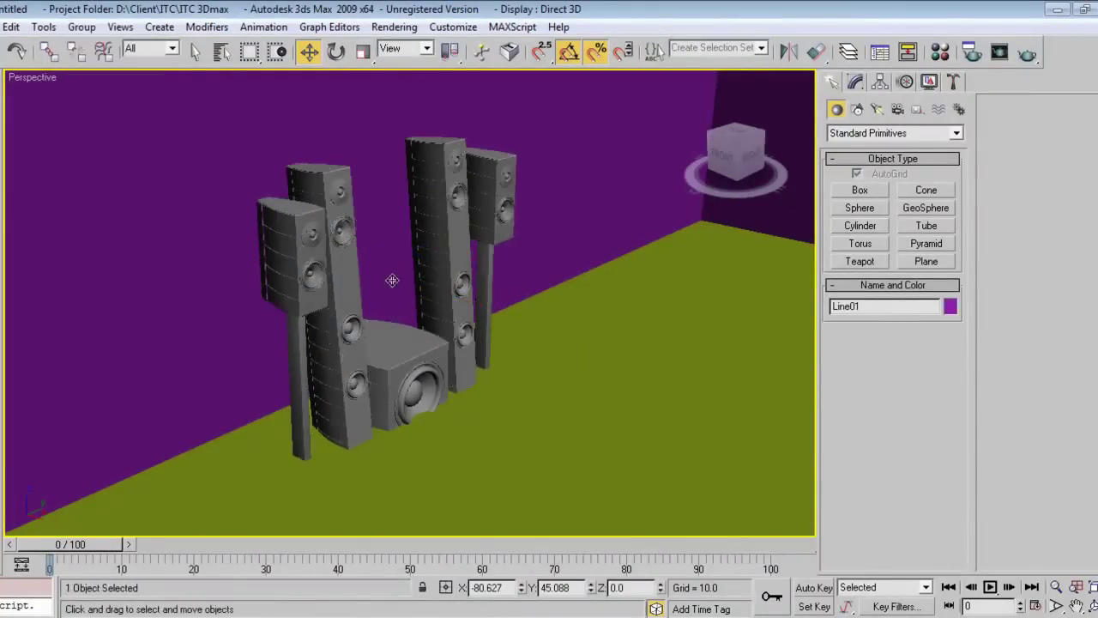
In wireframe display, select all 23 speaker parts and group them under the name Speaker.
{"action": "key", "text": "F3"}
{"action": "left_click", "coordinate": [333, 268]}
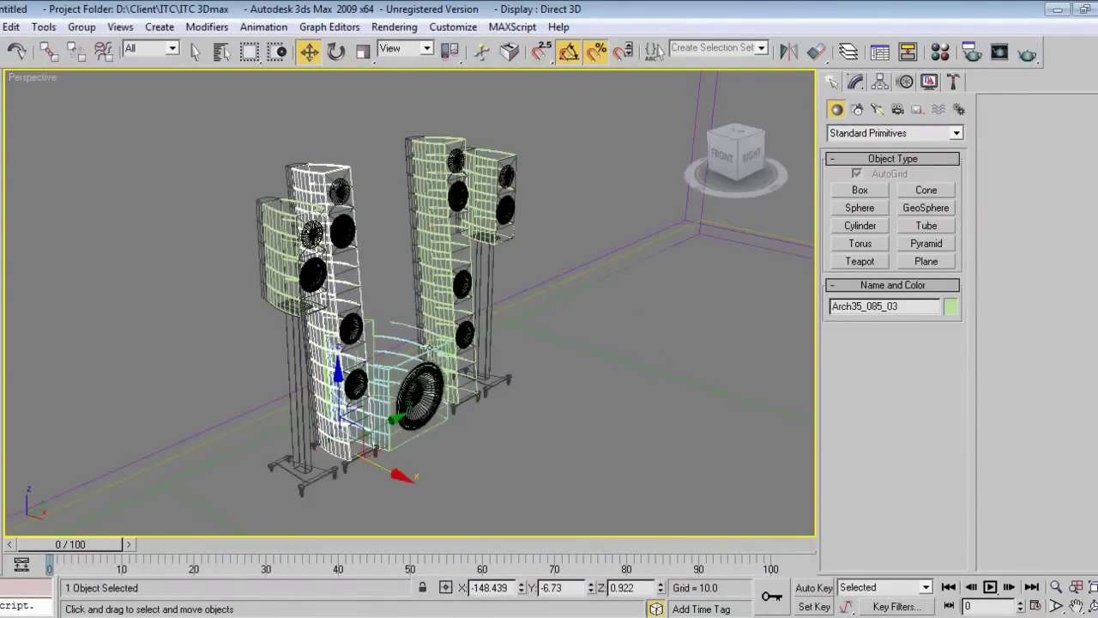
{"action": "middle_click_drag", "start_coordinate": [528, 356], "coordinate": [502, 359], "text": "alt"}
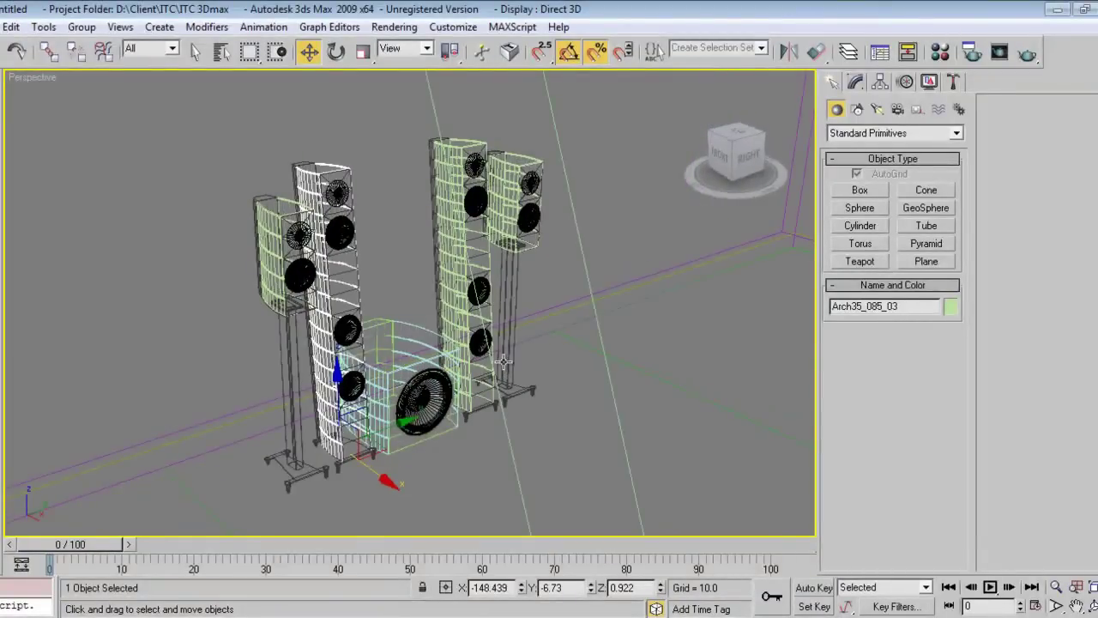
{"action": "left_click", "coordinate": [504, 361]}
{"action": "key", "text": "ctrl+a"}
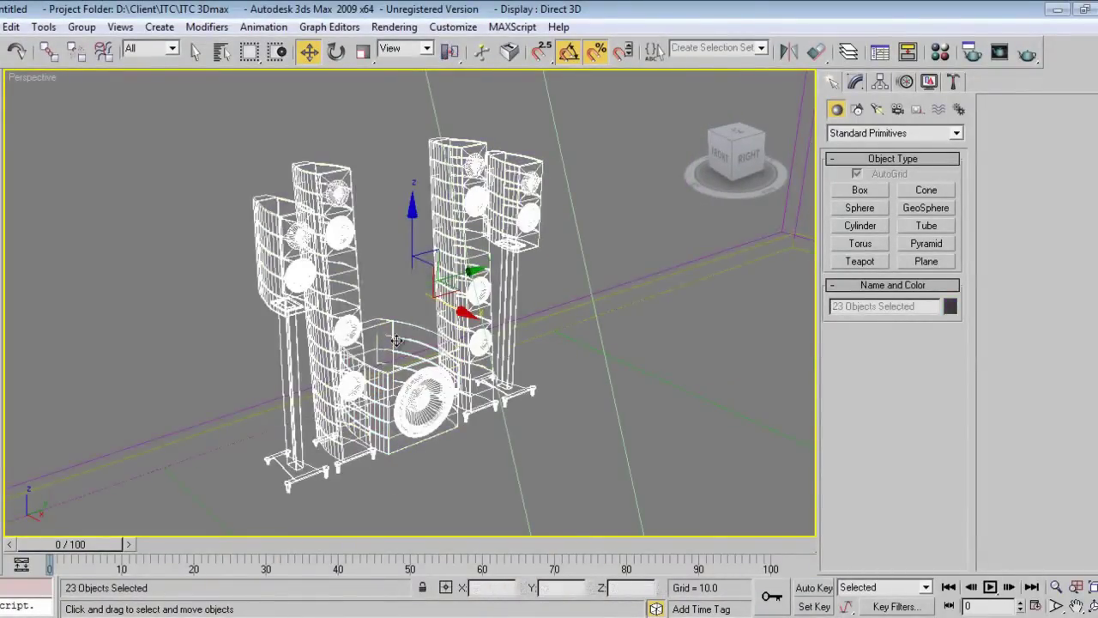
{"action": "scroll", "coordinate": [479, 379], "scroll_direction": "down", "scroll_amount": 5}
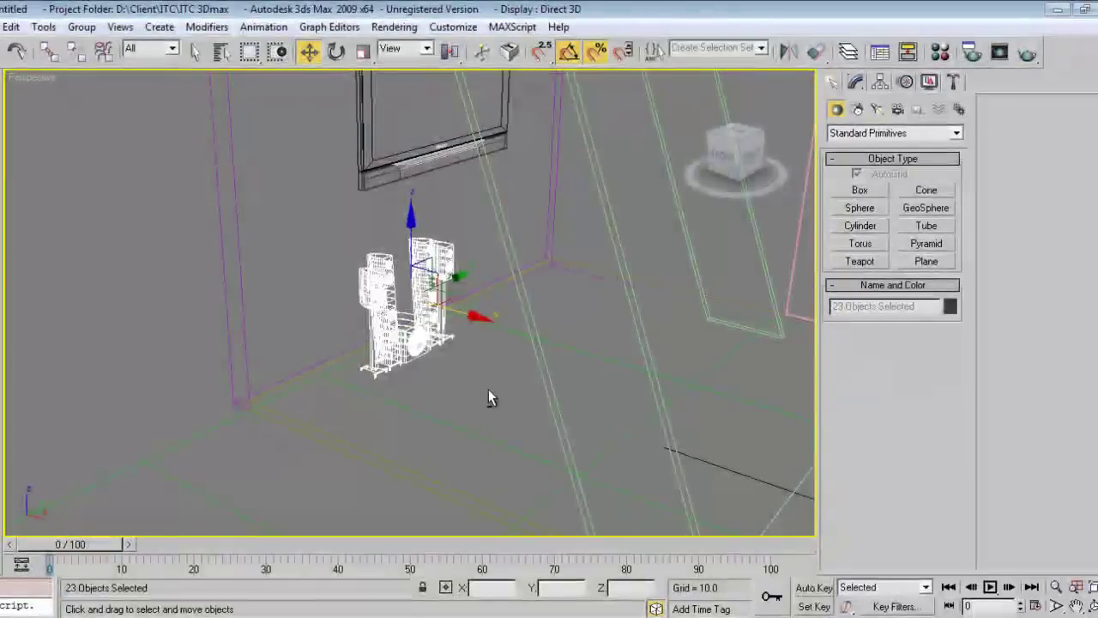
{"action": "middle_click_drag", "start_coordinate": [393, 346], "coordinate": [403, 324], "text": "alt"}
{"action": "left_click", "coordinate": [81, 26]}
{"action": "left_click", "coordinate": [98, 41]}
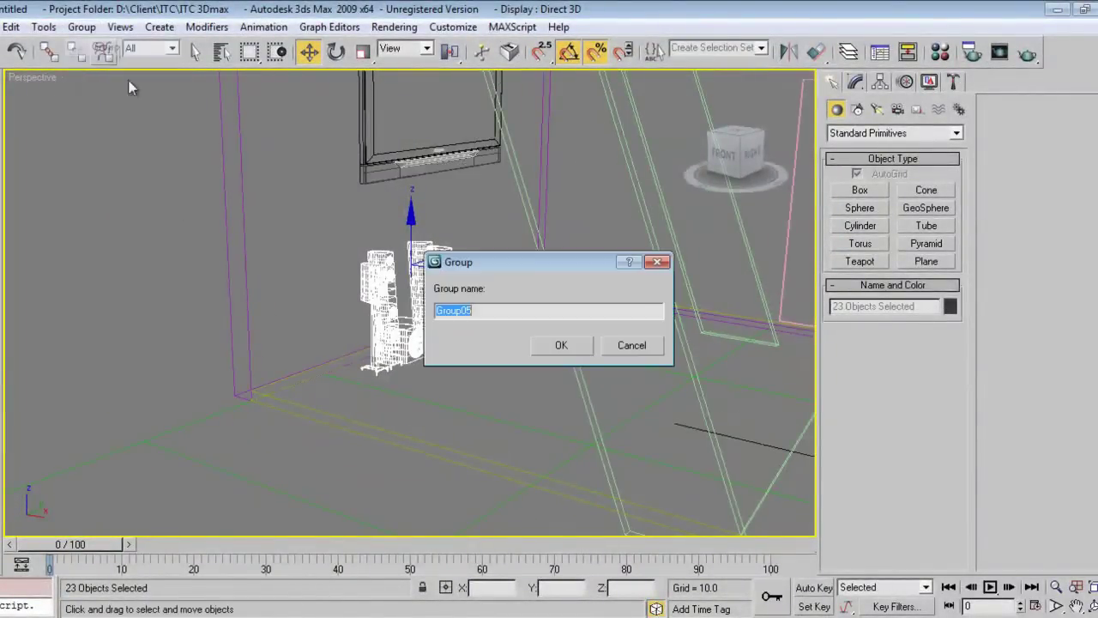
{"action": "type", "text": "Speaker"}
{"action": "key", "text": "Return"}
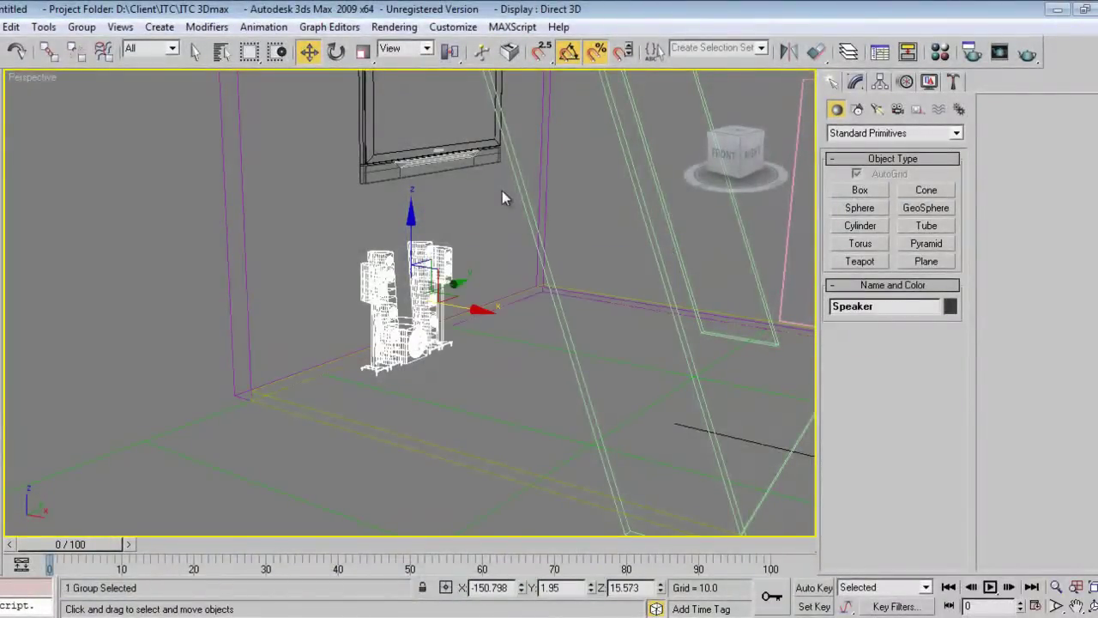
Open the Speaker group so its individual speakers can be edited, and face the side wall.
{"action": "left_click", "coordinate": [82, 26]}
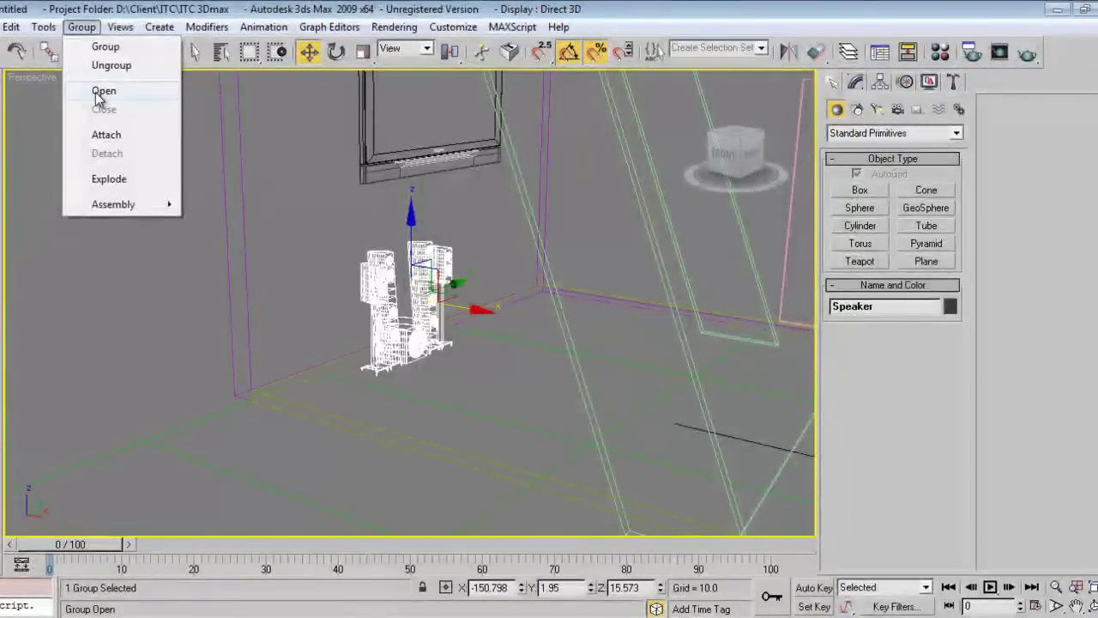
{"action": "left_click", "coordinate": [96, 93]}
{"action": "middle_click_drag", "start_coordinate": [387, 360], "coordinate": [343, 360], "text": "alt"}
{"action": "left_click", "coordinate": [137, 49]}
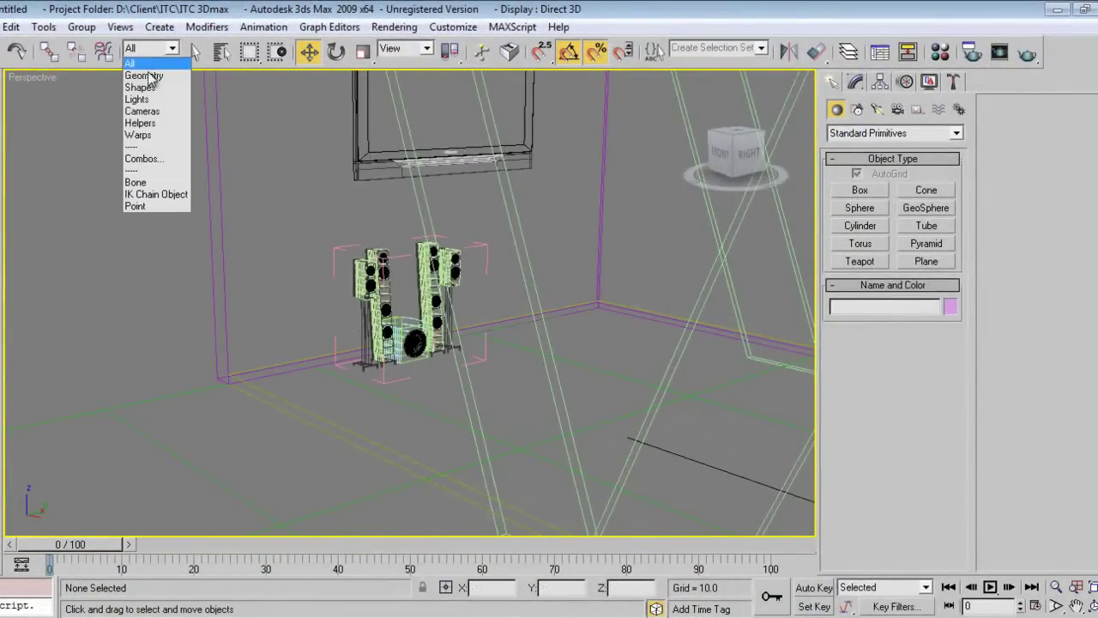
{"action": "left_click", "coordinate": [150, 79]}
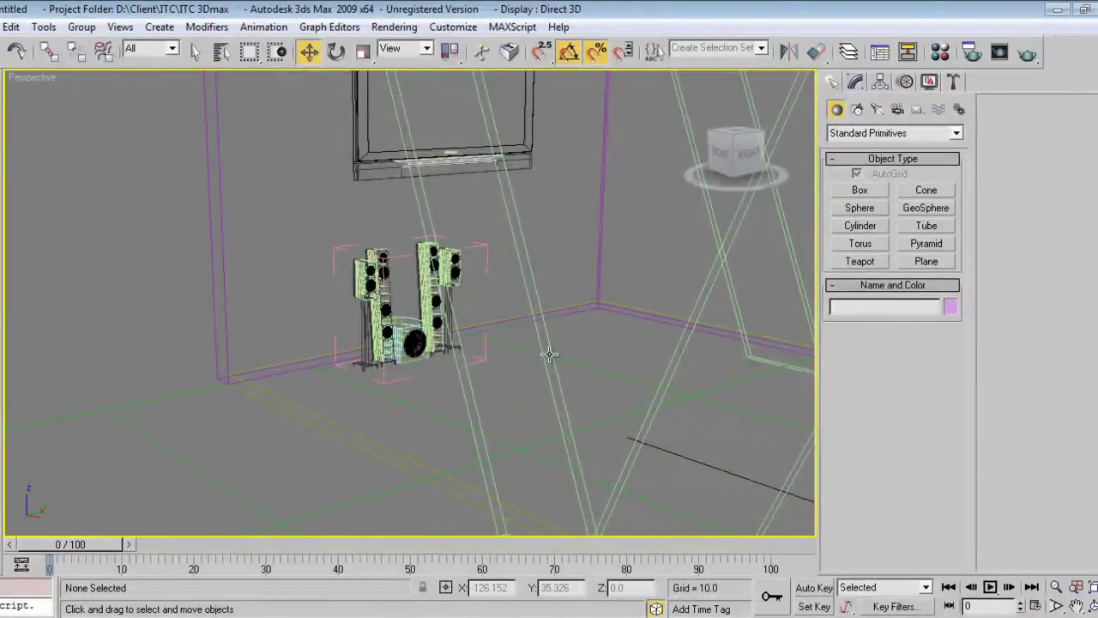
{"action": "scroll", "coordinate": [549, 355], "scroll_direction": "up", "scroll_amount": 3}
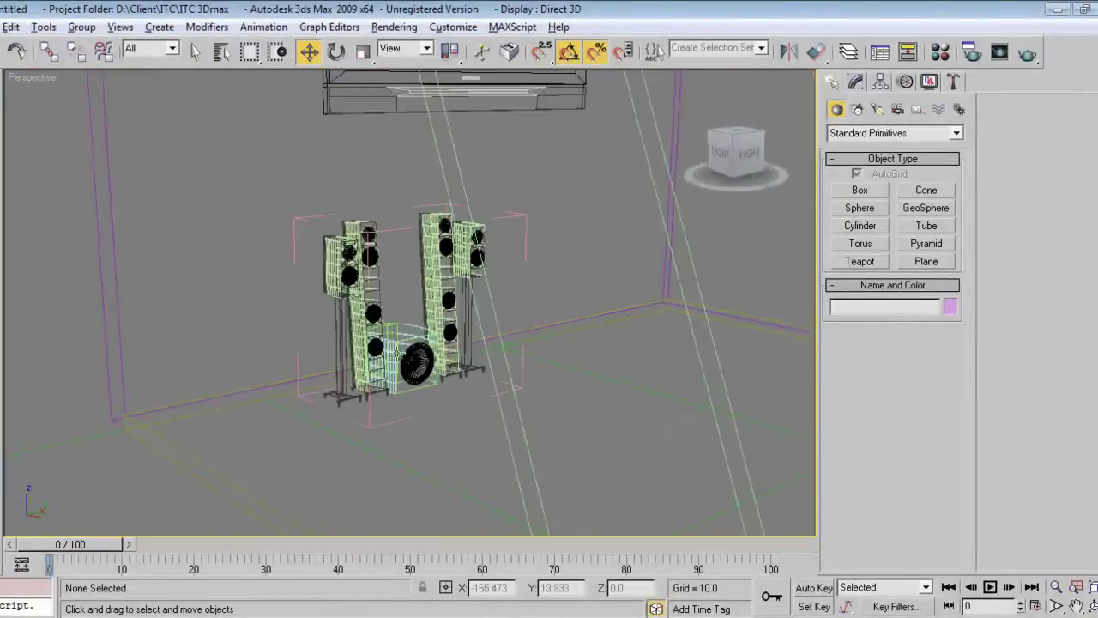
{"action": "middle_click_drag", "start_coordinate": [549, 354], "coordinate": [353, 324], "text": "alt"}
{"action": "middle_click_drag", "start_coordinate": [292, 236], "coordinate": [284, 180], "text": "alt"}
Move only the left stand speaker's five parts outward along Y, away from the tower speakers, leaving the group's bounding helper out of the selection.
{"action": "left_click_drag", "start_coordinate": [284, 175], "coordinate": [339, 425]}
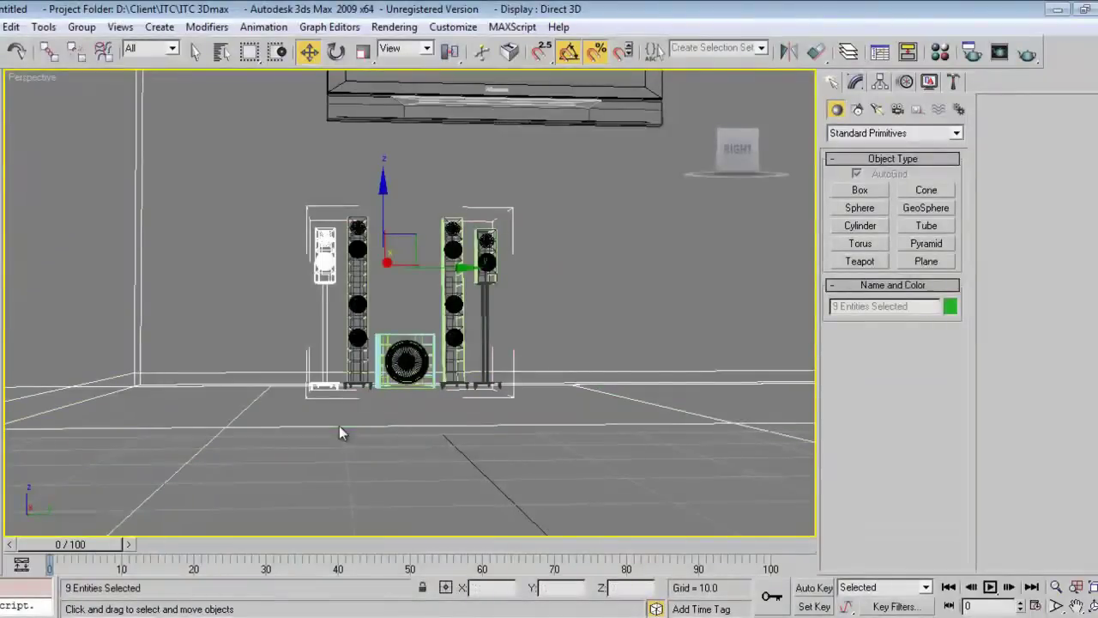
{"action": "middle_click_drag", "start_coordinate": [339, 425], "coordinate": [387, 281], "text": "alt"}
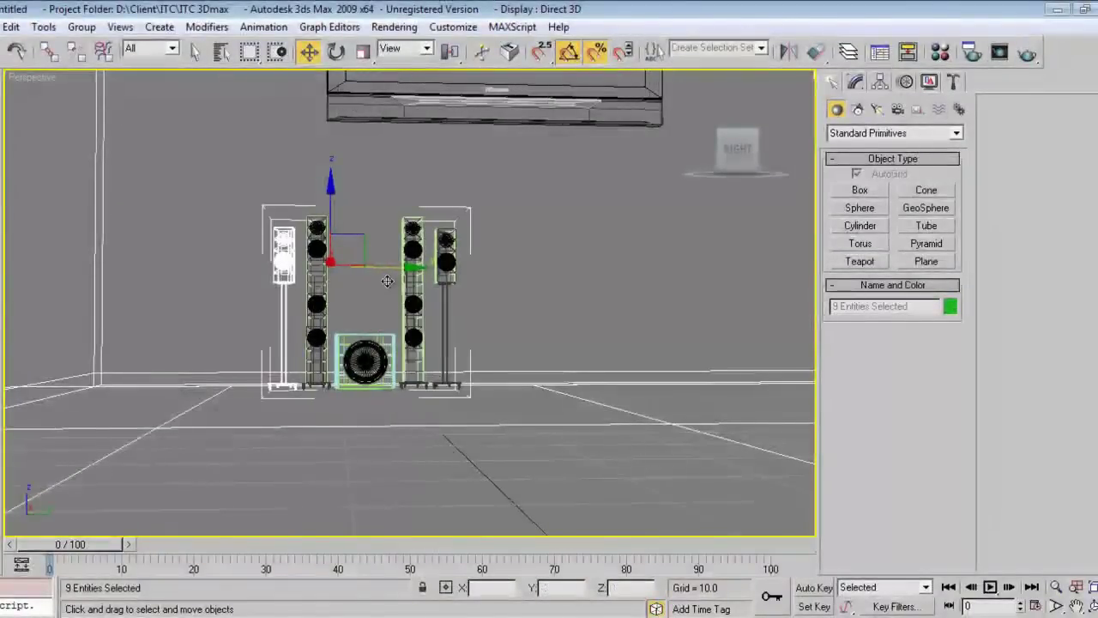
{"action": "key", "text": "ctrl+z"}
{"action": "left_click", "coordinate": [637, 274], "text": "alt"}
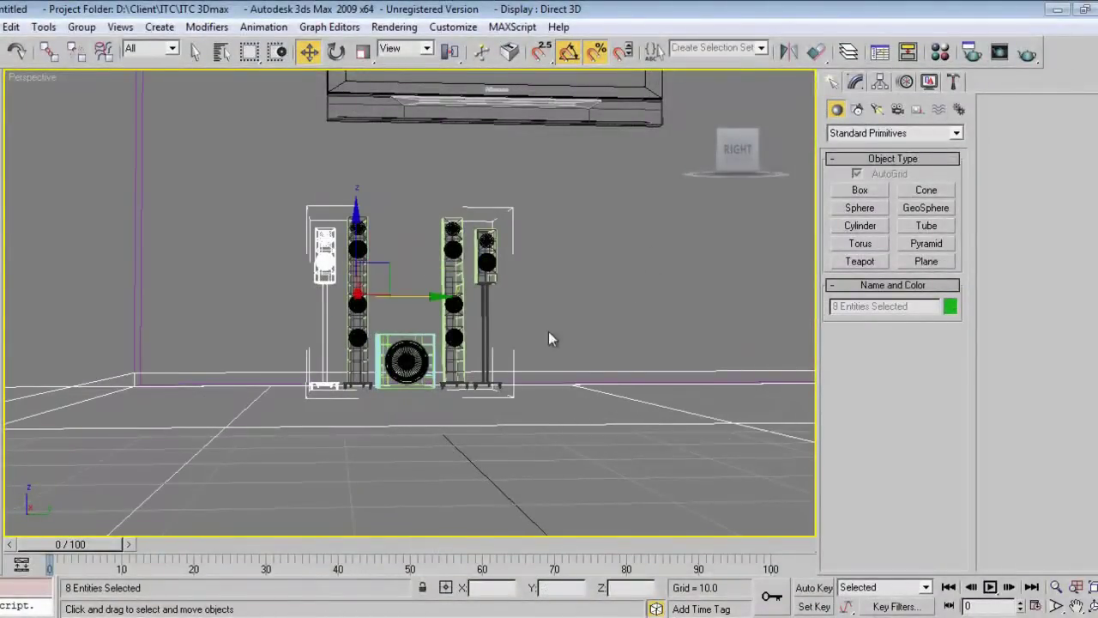
{"action": "left_click", "coordinate": [221, 52]}
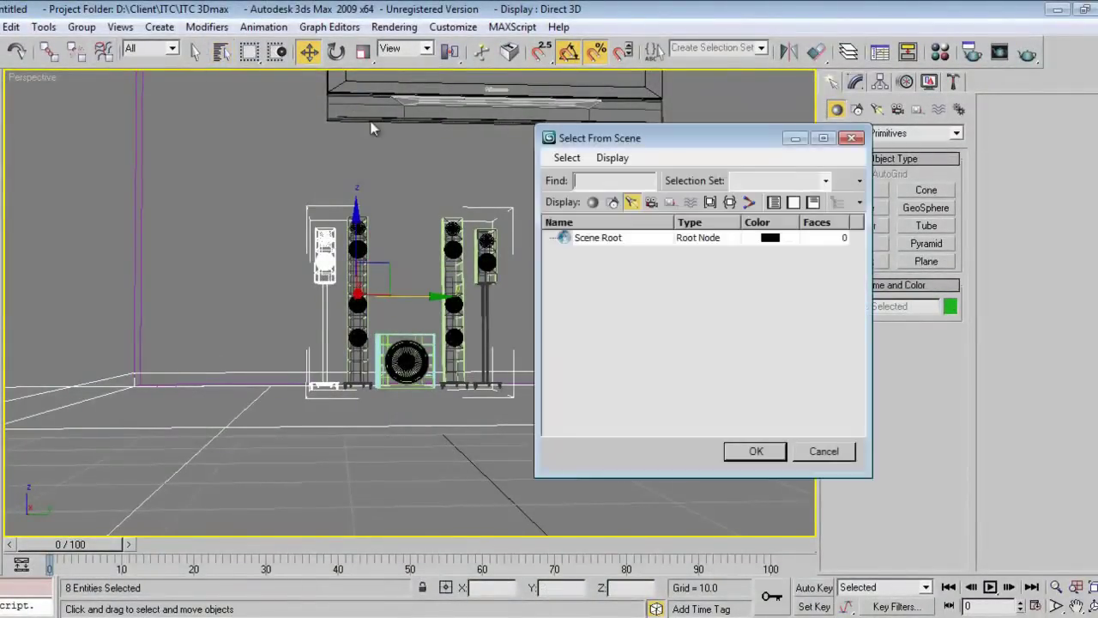
{"action": "left_click", "coordinate": [824, 450]}
{"action": "left_click", "coordinate": [194, 52]}
{"action": "left_click_drag", "start_coordinate": [686, 296], "coordinate": [619, 511], "text": "alt"}
{"action": "key", "text": "w"}
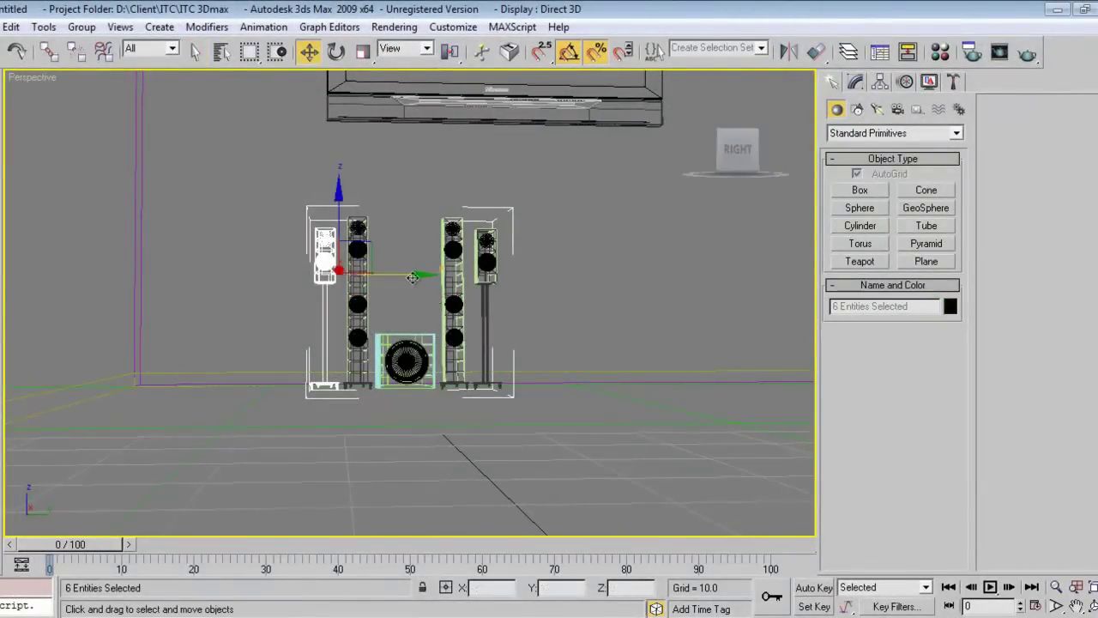
{"action": "left_click_drag", "start_coordinate": [398, 278], "coordinate": [302, 276]}
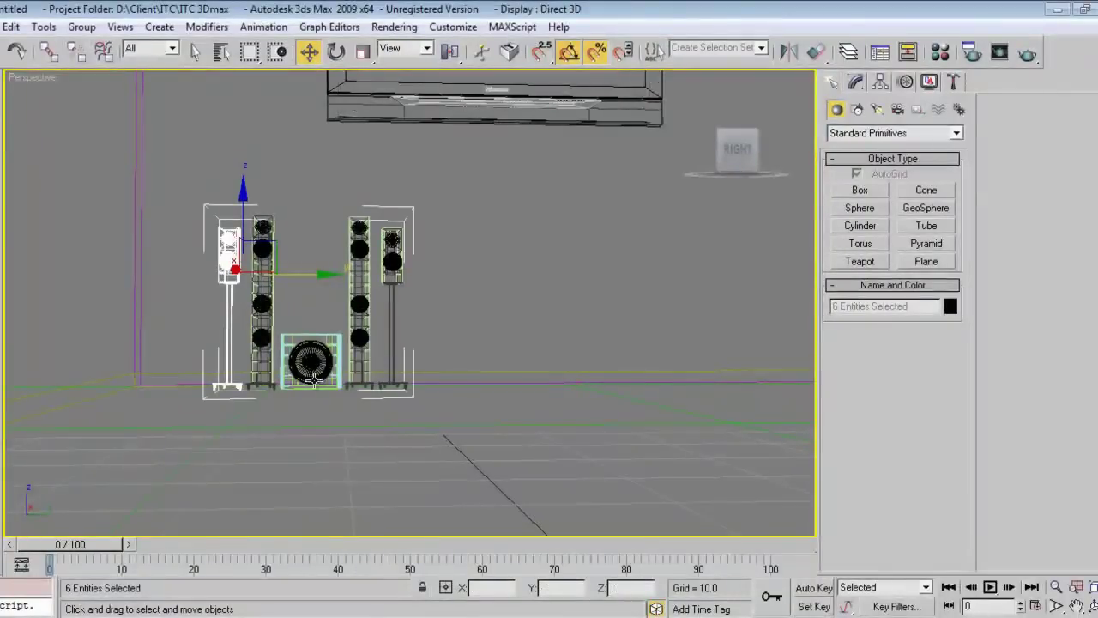
{"action": "key", "text": "ctrl+z"}
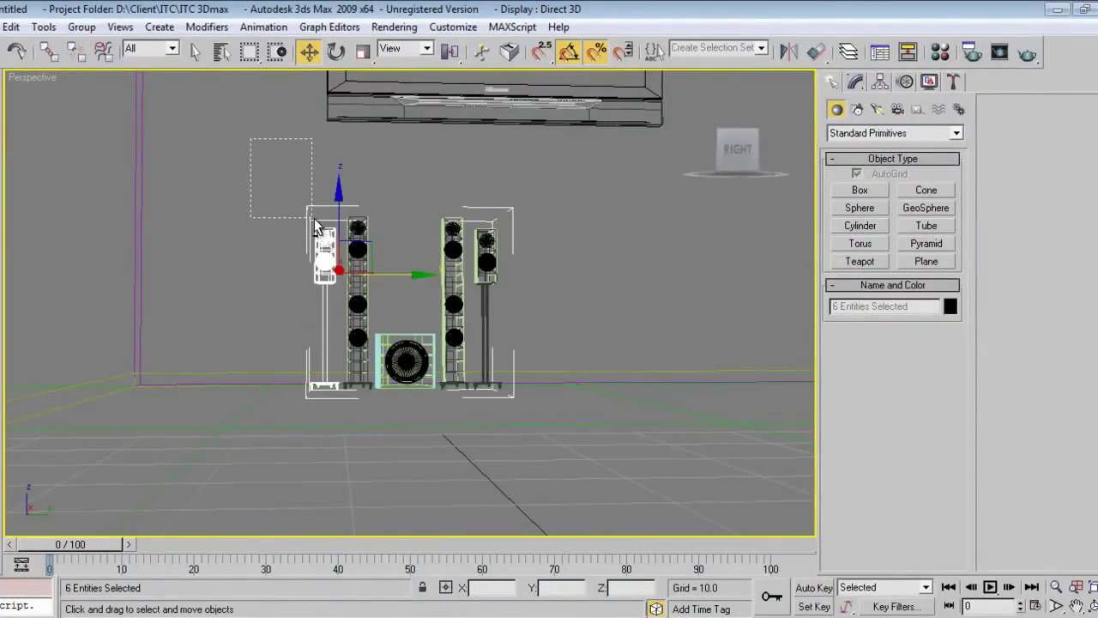
{"action": "left_click_drag", "start_coordinate": [315, 227], "coordinate": [315, 227], "text": "alt"}
{"action": "left_click_drag", "start_coordinate": [397, 272], "coordinate": [277, 273]}
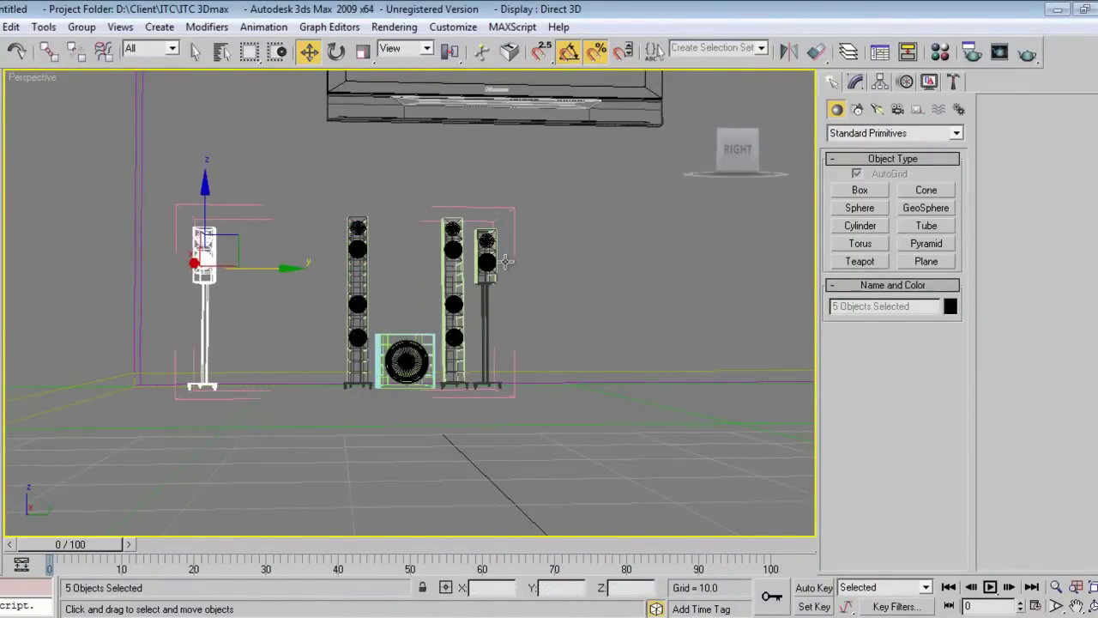
Limit selection to Geometry and move the right stand speaker outward along Y, towards the far end of the side wall.
{"action": "left_click", "coordinate": [165, 54]}
{"action": "left_click", "coordinate": [157, 77]}
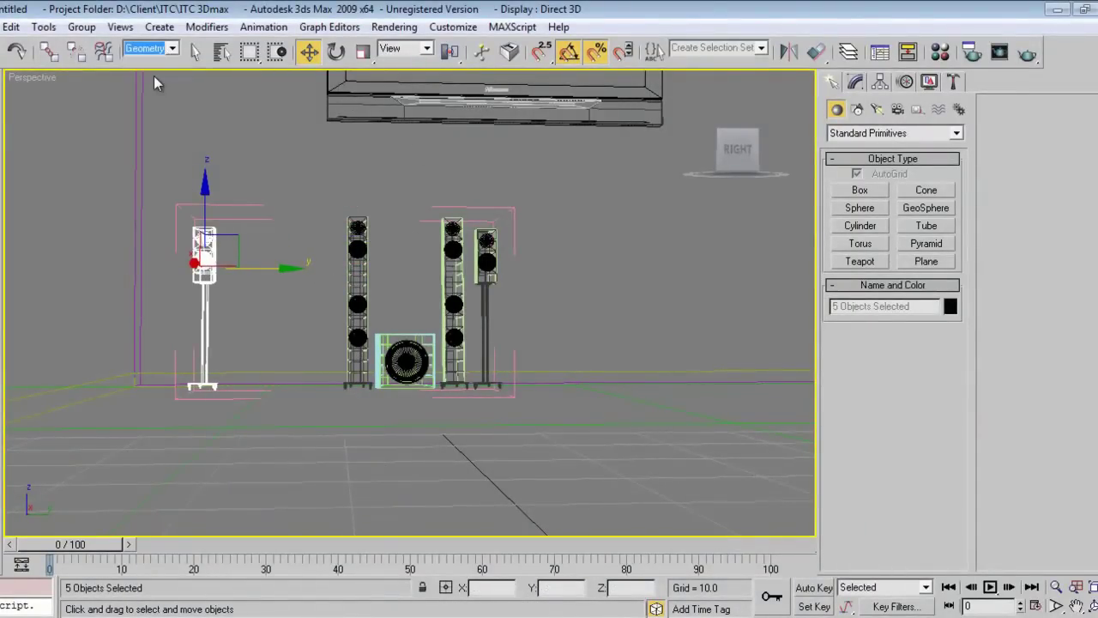
{"action": "left_click", "coordinate": [544, 187]}
{"action": "left_click_drag", "start_coordinate": [550, 179], "coordinate": [471, 409]}
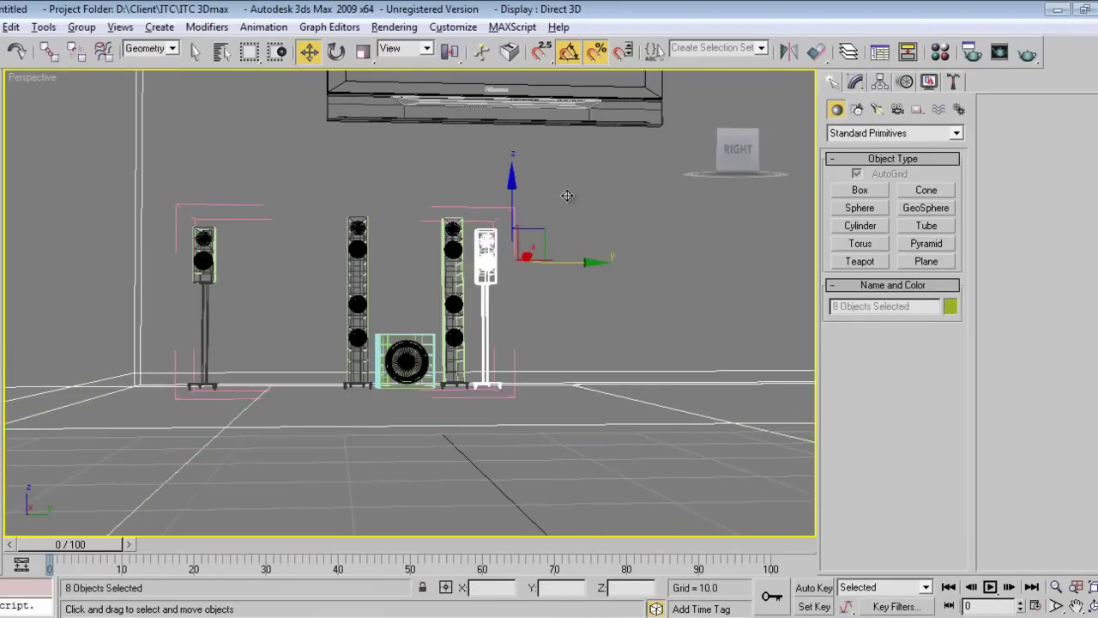
{"action": "key", "text": "q"}
{"action": "left_click_drag", "start_coordinate": [698, 308], "coordinate": [589, 514]}
{"action": "key", "text": "w"}
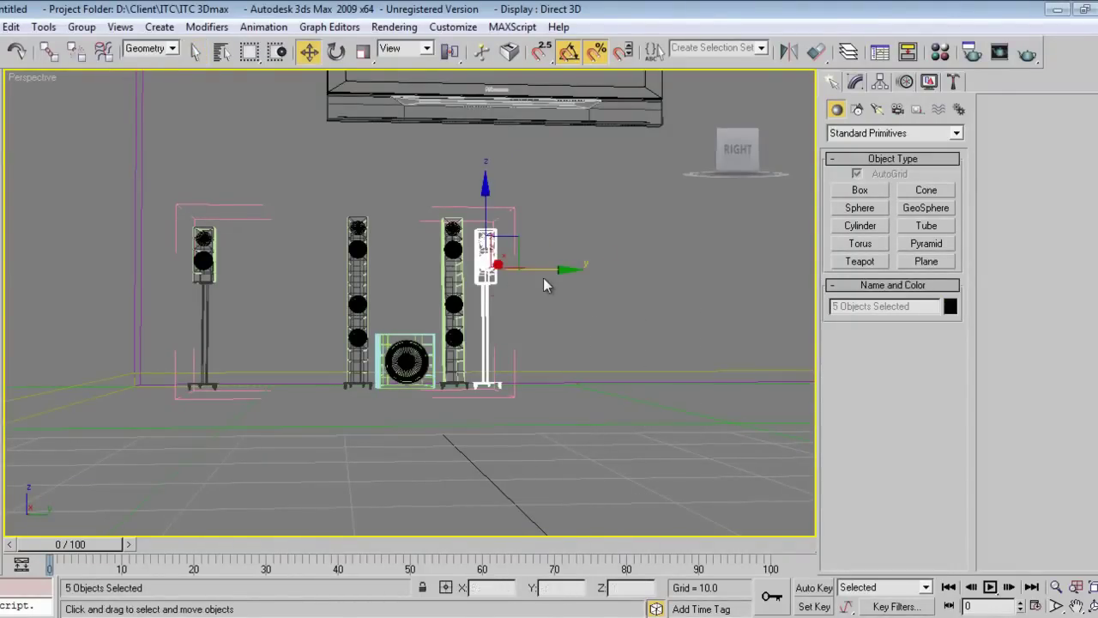
{"action": "left_click_drag", "start_coordinate": [545, 273], "coordinate": [836, 318]}
Move the right tower speaker's four parts along Y until it stands near the right stand speaker, below the LED screen's right edge.
{"action": "middle_click_drag", "start_coordinate": [503, 354], "coordinate": [460, 251]}
{"action": "middle_click_drag", "start_coordinate": [495, 288], "coordinate": [480, 238], "text": "alt"}
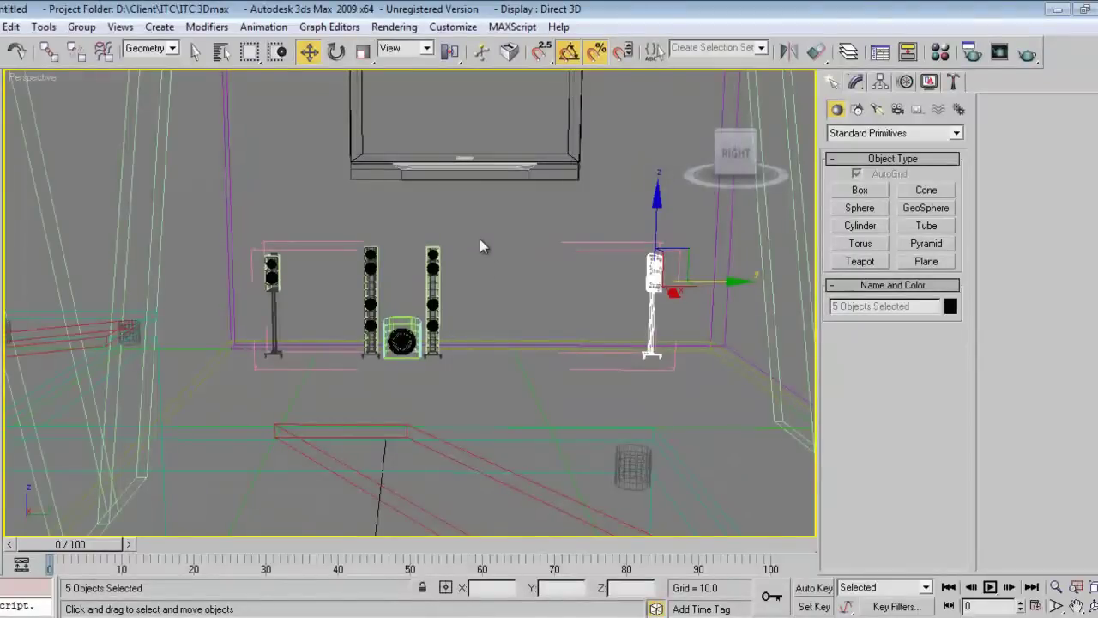
{"action": "left_click", "coordinate": [193, 51]}
{"action": "left_click_drag", "start_coordinate": [427, 385], "coordinate": [423, 386]}
{"action": "left_click_drag", "start_coordinate": [307, 209], "coordinate": [366, 434], "text": "alt"}
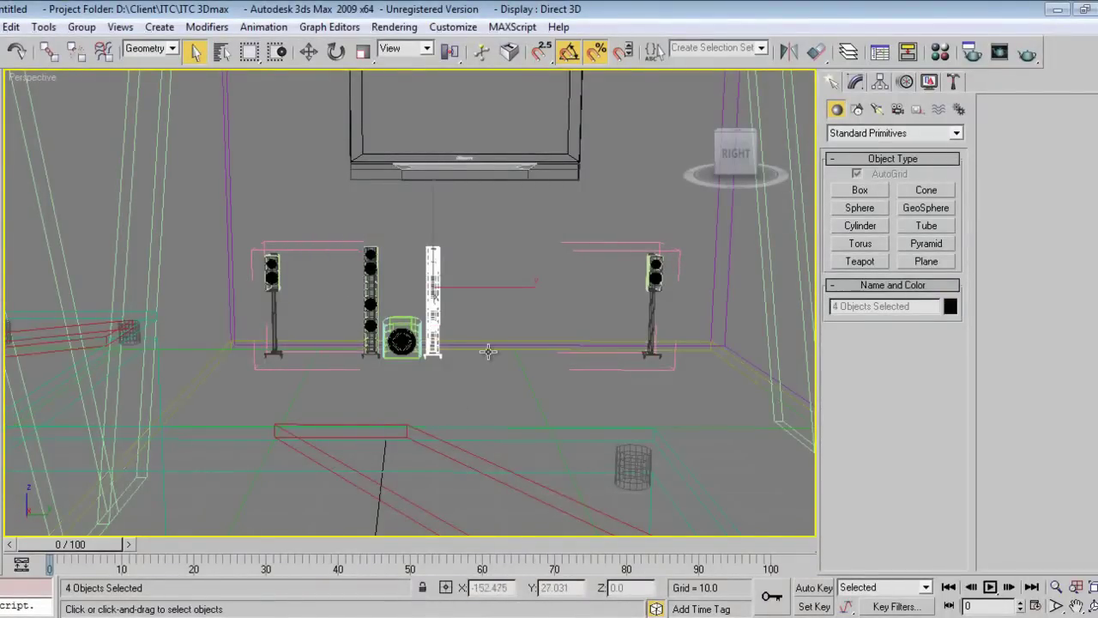
{"action": "key", "text": "w"}
{"action": "left_click_drag", "start_coordinate": [505, 291], "coordinate": [639, 326]}
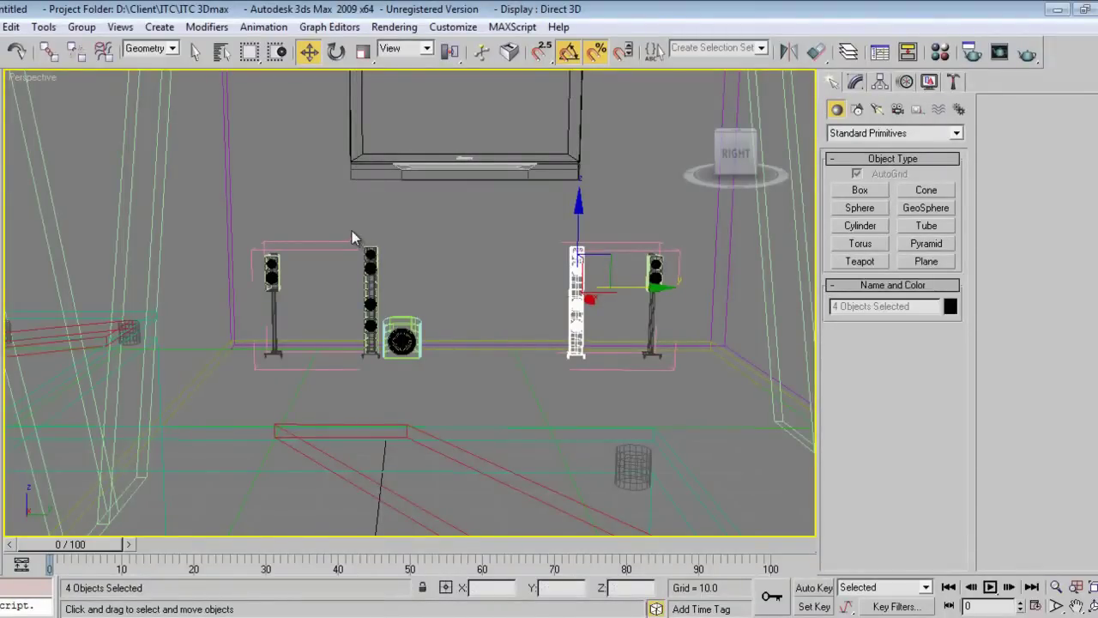
Move the left tower speaker's four parts slightly outward along Y, towards the left stand speaker.
{"action": "left_click_drag", "start_coordinate": [383, 402], "coordinate": [381, 403]}
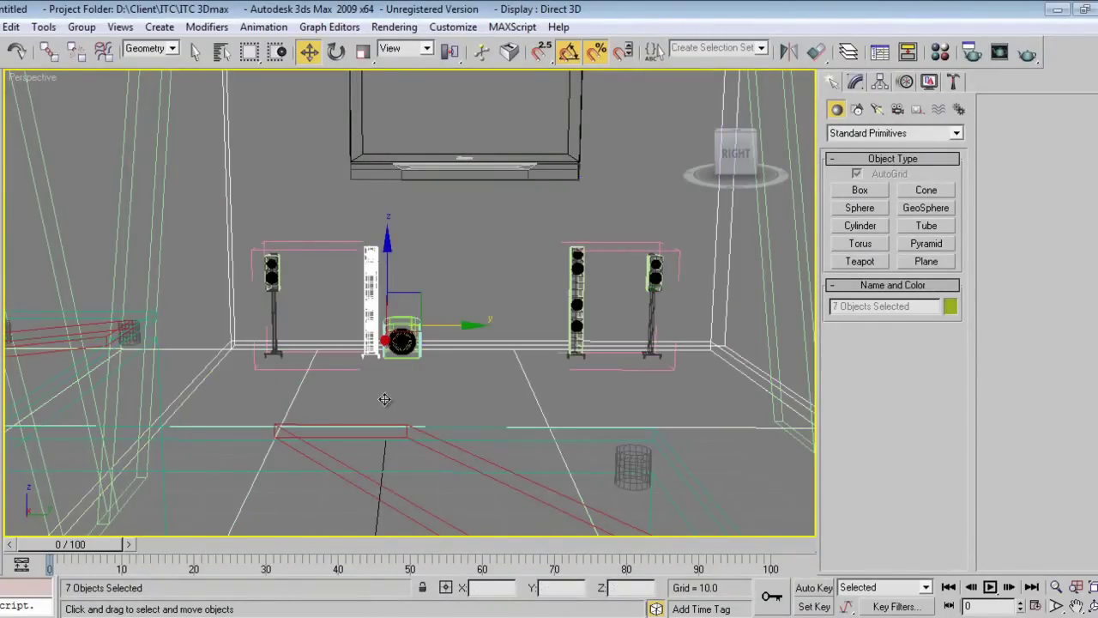
{"action": "left_click", "coordinate": [196, 51]}
{"action": "left_click_drag", "start_coordinate": [497, 247], "coordinate": [452, 465], "text": "alt"}
{"action": "key", "text": "w"}
{"action": "left_click_drag", "start_coordinate": [436, 290], "coordinate": [402, 290]}
Select the subwoofer's five parts without the floor and walls and move it midway between the two tower speakers.
{"action": "mouse_move", "coordinate": [450, 359]}
{"action": "middle_mouse_down", "text": "alt"}
{"action": "mouse_move", "coordinate": [466, 372]}
{"action": "mouse_move", "coordinate": [453, 372]}
{"action": "middle_mouse_up", "text": "alt"}
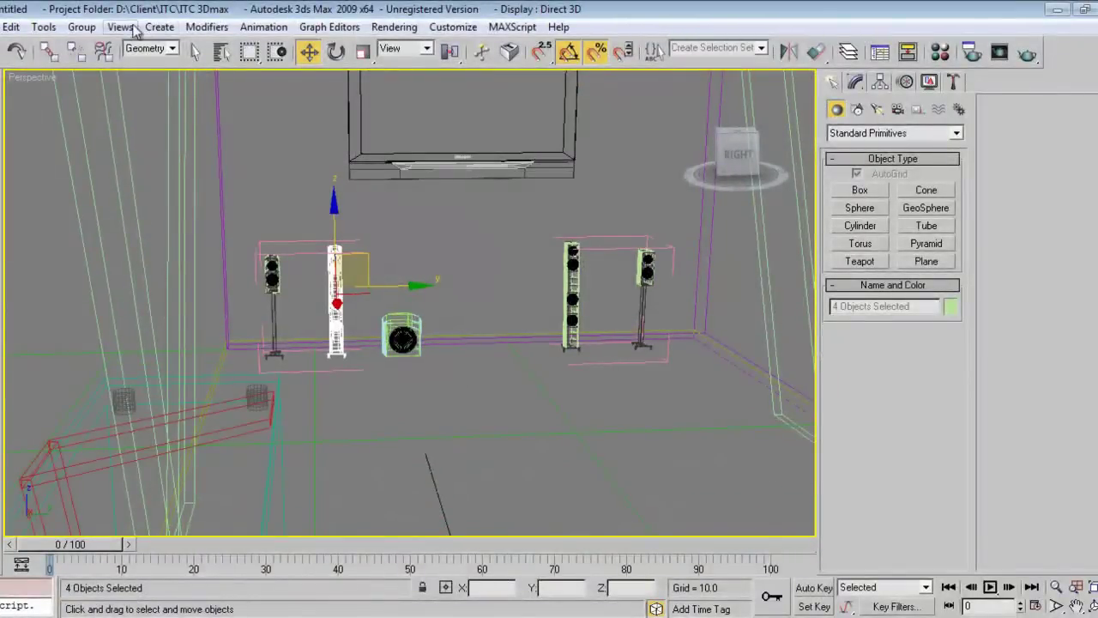
{"action": "middle_click_drag", "start_coordinate": [434, 324], "coordinate": [237, 157], "text": "alt"}
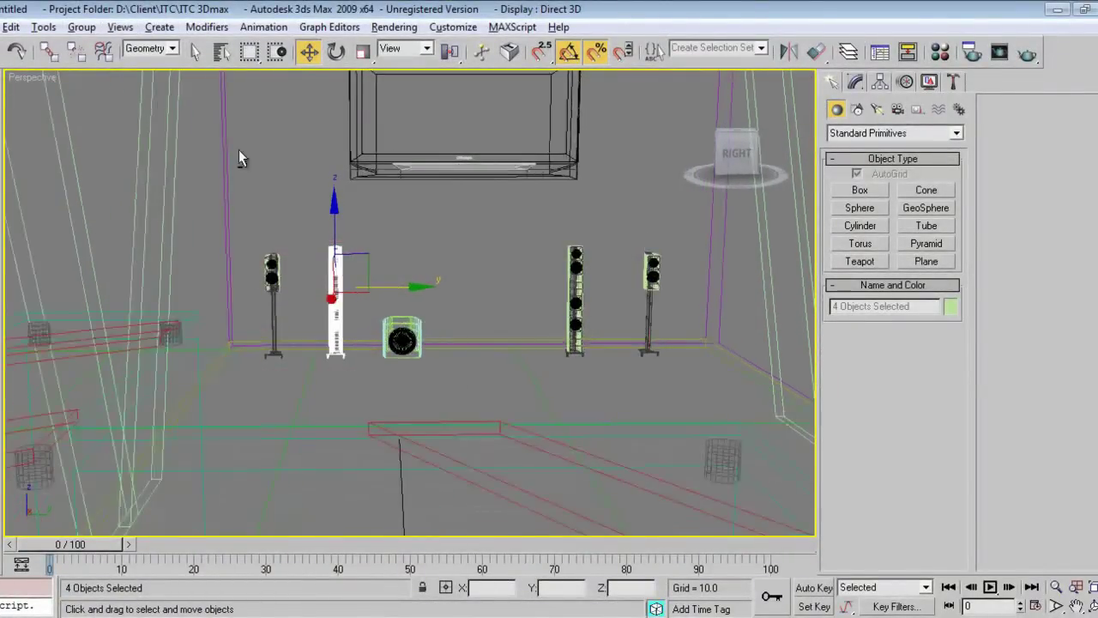
{"action": "left_click", "coordinate": [193, 50]}
{"action": "left_click_drag", "start_coordinate": [463, 276], "coordinate": [367, 369]}
{"action": "key", "text": "w"}
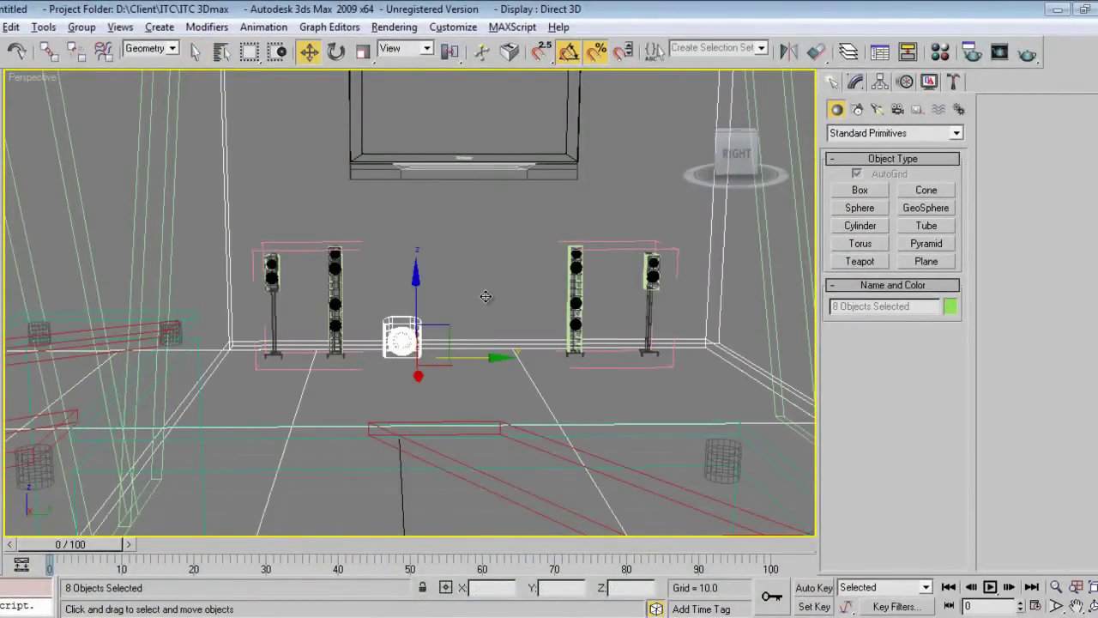
{"action": "left_click", "coordinate": [196, 51]}
{"action": "left_click_drag", "start_coordinate": [481, 229], "coordinate": [506, 433], "text": "alt"}
{"action": "key", "text": "w"}
Close the Speaker group and, in shaded display, raise it to about Z 19.37.
{"action": "middle_click_drag", "start_coordinate": [459, 337], "coordinate": [394, 343], "text": "alt"}
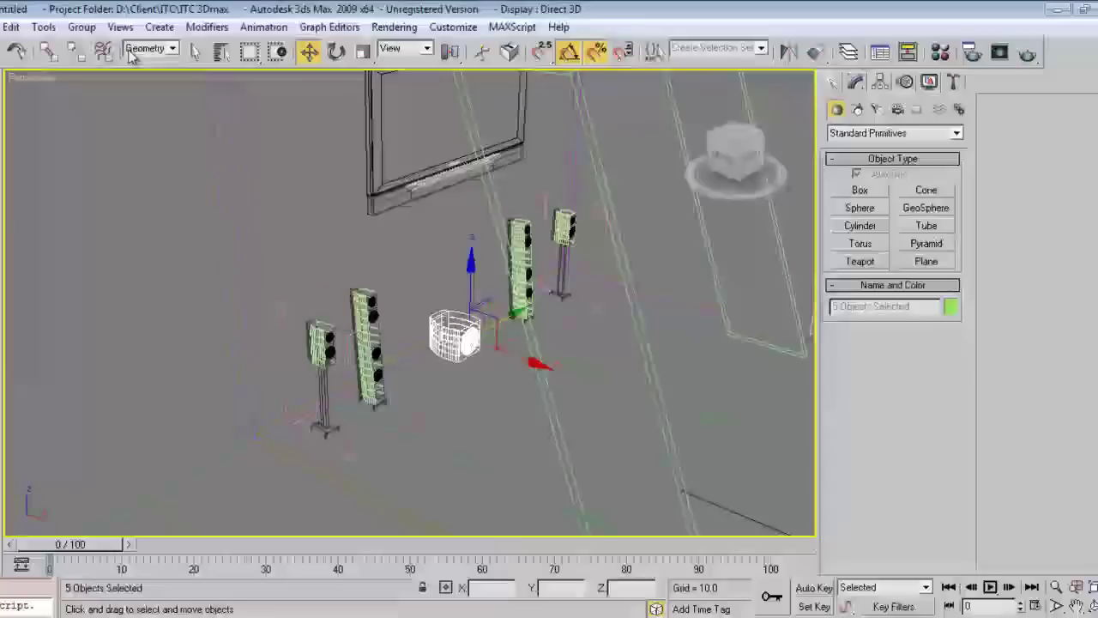
{"action": "left_click", "coordinate": [81, 27]}
{"action": "left_click", "coordinate": [102, 110]}
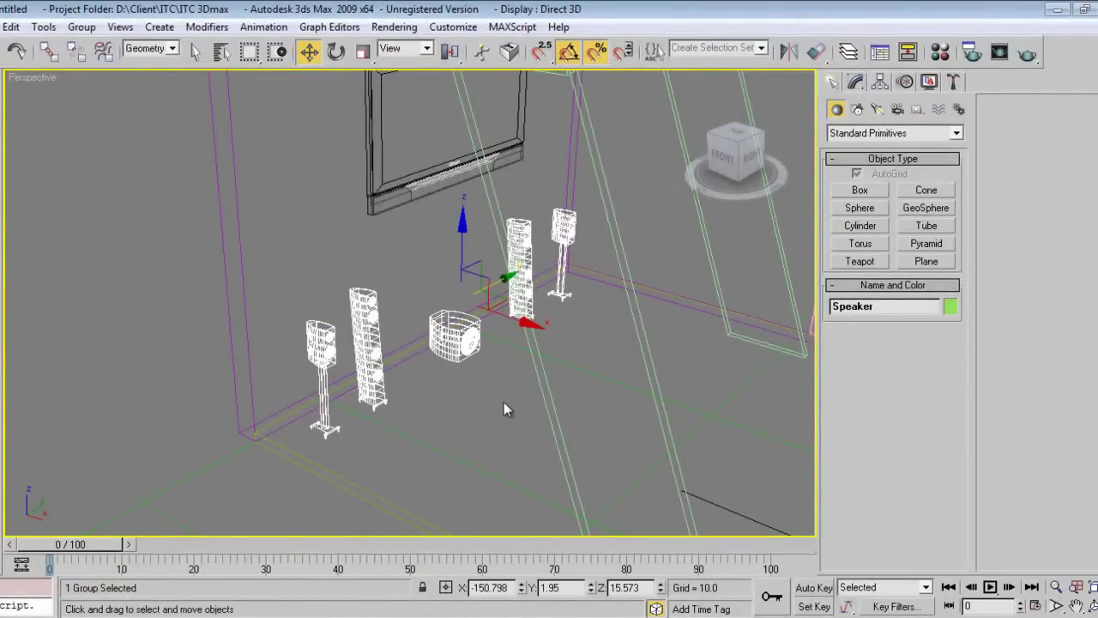
{"action": "key", "text": "F3"}
{"action": "left_click_drag", "start_coordinate": [463, 250], "coordinate": [461, 235]}
{"action": "middle_click_drag", "start_coordinate": [446, 378], "coordinate": [487, 418], "text": "alt"}
{"action": "scroll", "coordinate": [455, 405], "scroll_direction": "down", "scroll_amount": 3}
{"action": "scroll", "coordinate": [454, 405], "scroll_direction": "down", "scroll_amount": 3}
{"action": "middle_click_drag", "start_coordinate": [438, 449], "coordinate": [454, 458], "text": "alt"}
{"action": "middle_click_drag", "start_coordinate": [545, 447], "coordinate": [509, 417]}
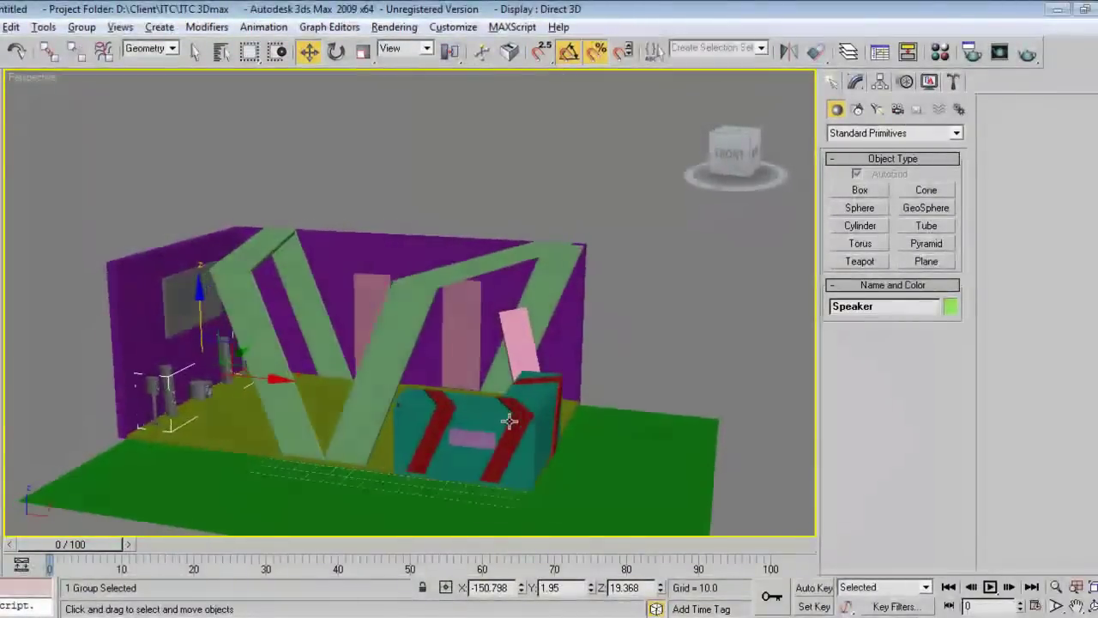
Open the Material Editor and look through the material types available for 01 - Default.
{"action": "left_click", "coordinate": [940, 52]}
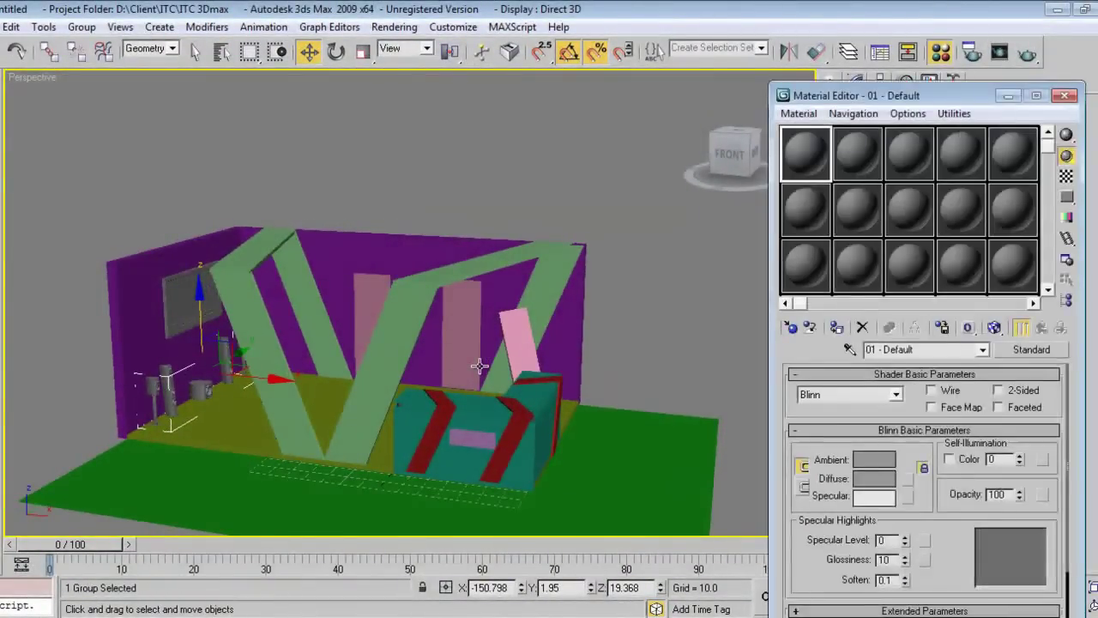
{"action": "left_click", "coordinate": [1018, 326]}
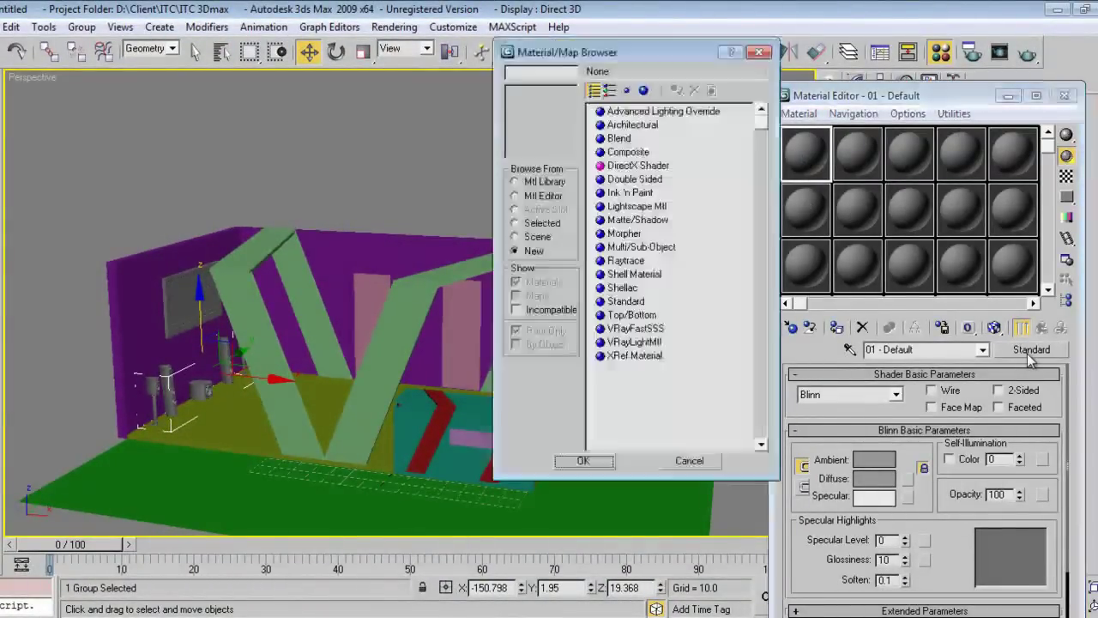
{"action": "left_click", "coordinate": [829, 49]}
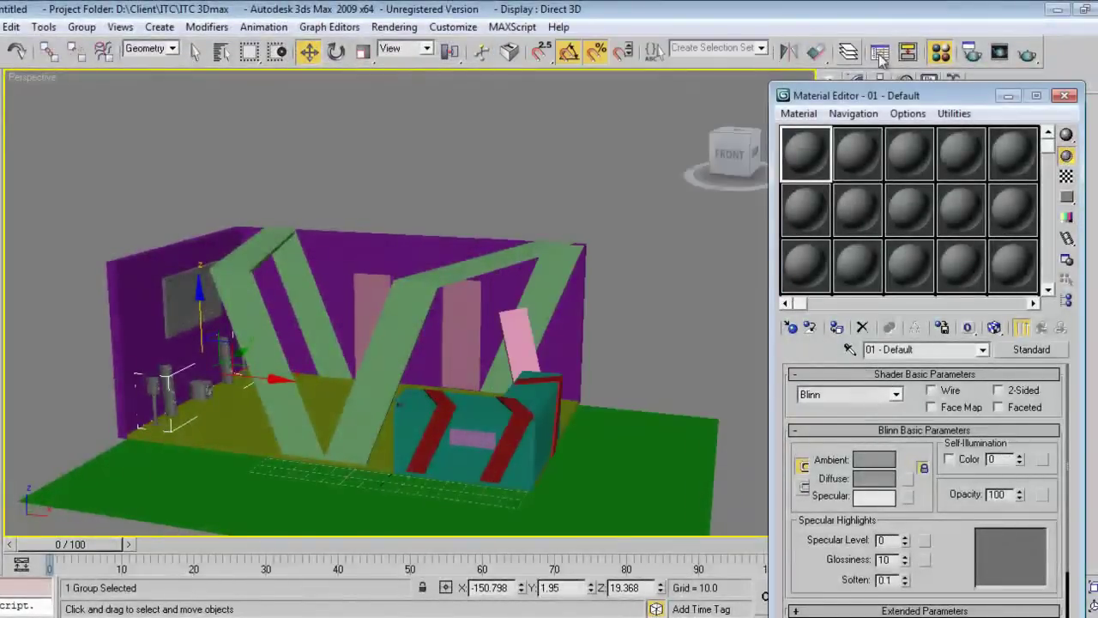
Assign V-Ray DEMO 1.50.SP2 as the production renderer in the render setup.
{"action": "left_click", "coordinate": [972, 53]}
{"action": "right_click", "coordinate": [496, 390]}
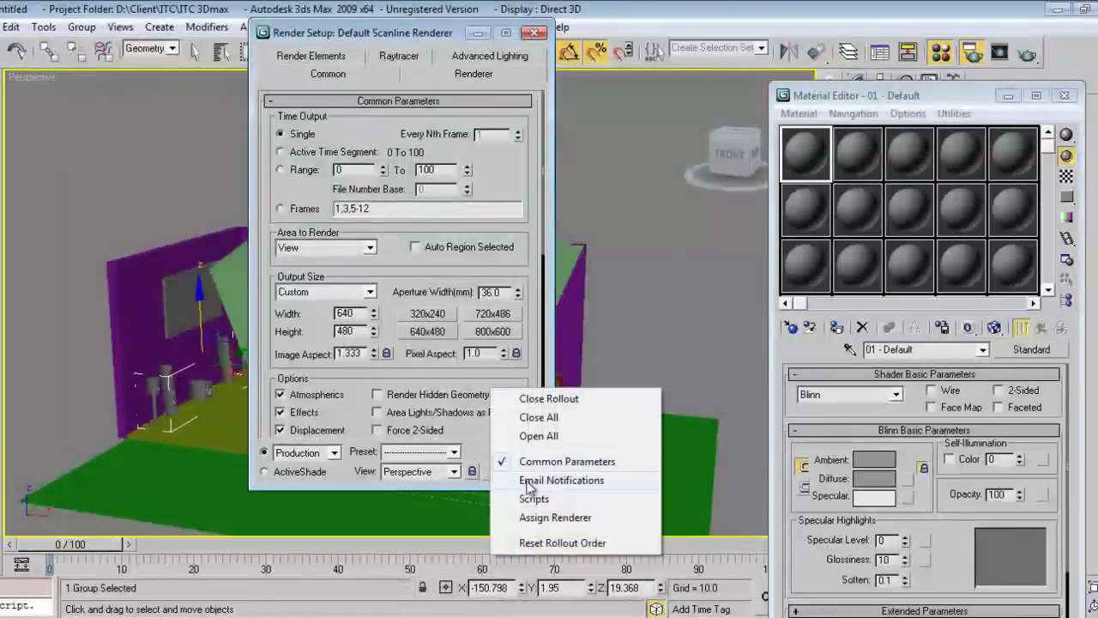
{"action": "left_click", "coordinate": [553, 517]}
{"action": "left_click", "coordinate": [485, 351]}
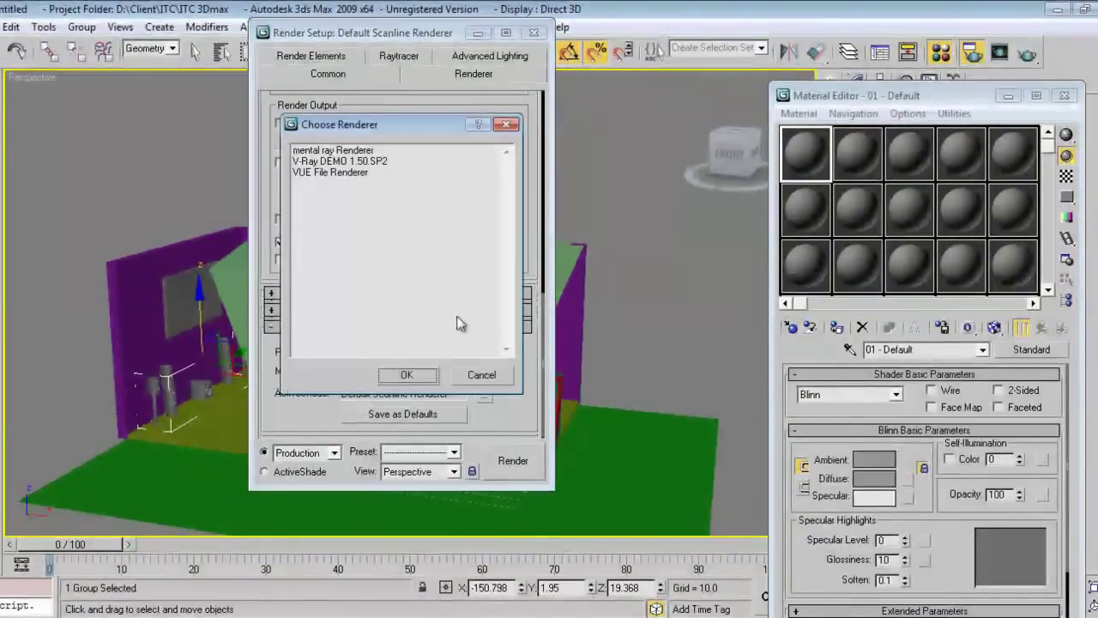
{"action": "left_click", "coordinate": [348, 162]}
{"action": "left_click", "coordinate": [403, 377]}
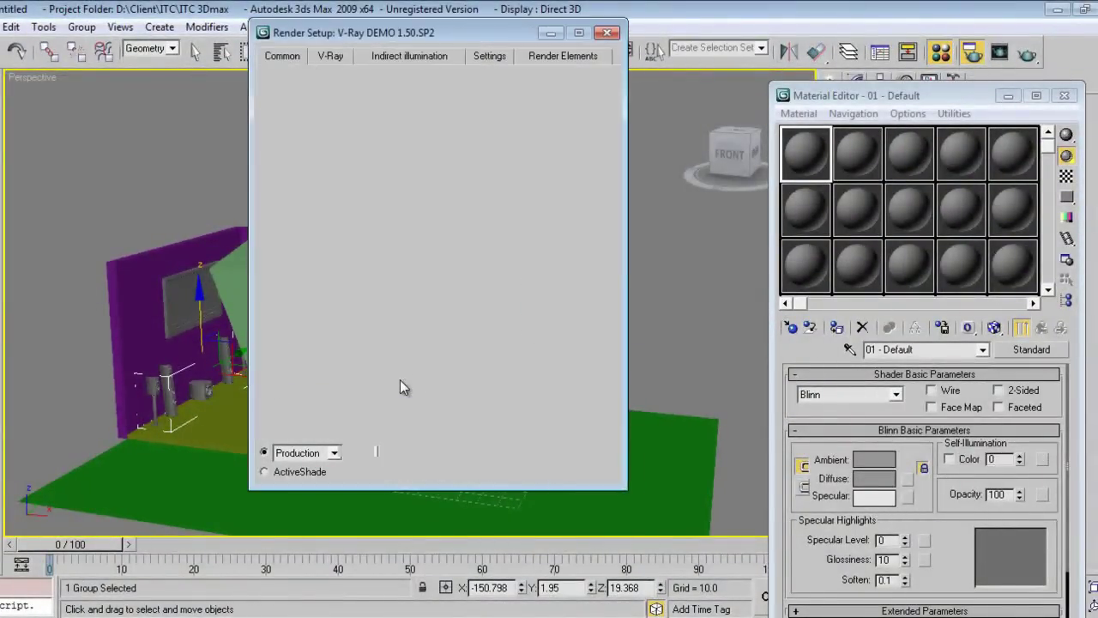
Set V-Ray's image sampler type to Adaptive DMC and its antialiasing filter to Mitchell-Netravali.
{"action": "left_click", "coordinate": [330, 59]}
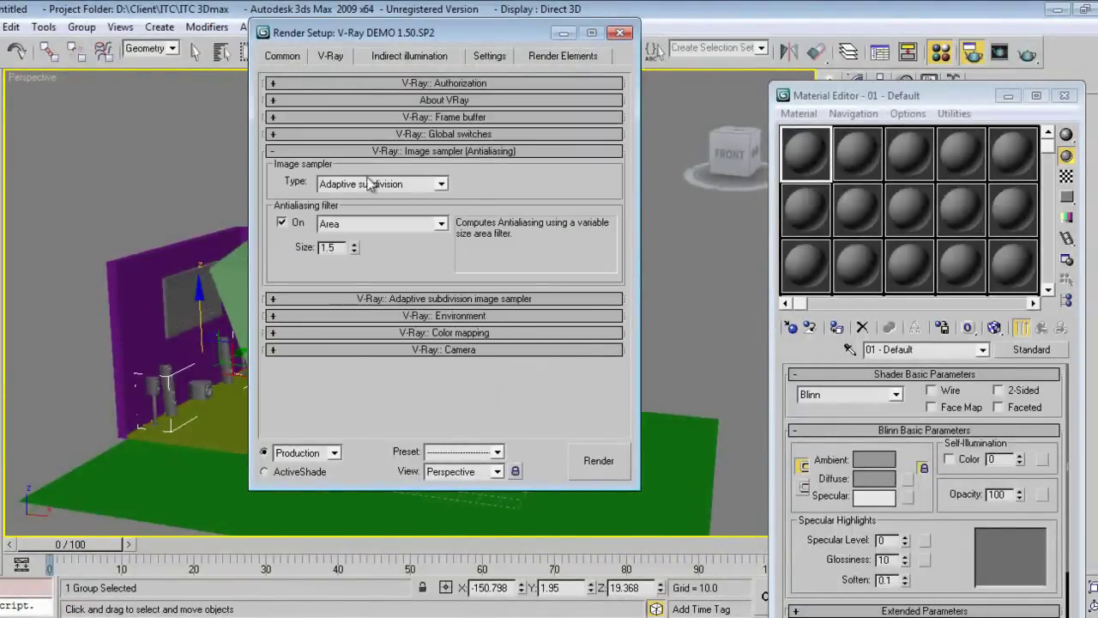
{"action": "left_click", "coordinate": [442, 135]}
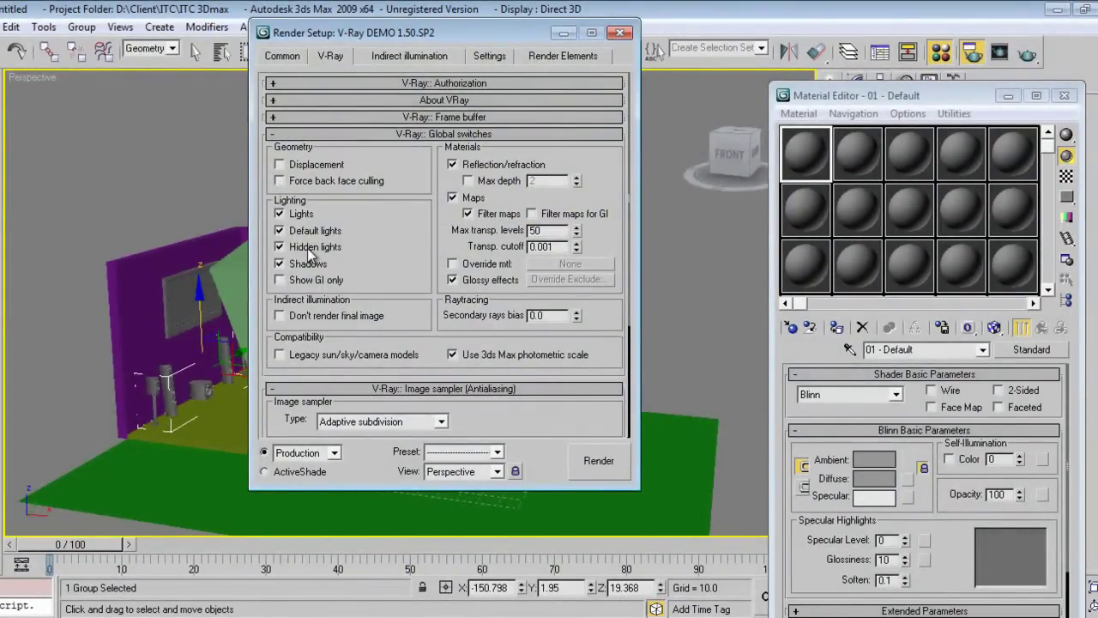
{"action": "scroll", "coordinate": [408, 246], "scroll_direction": "down", "scroll_amount": 3}
{"action": "left_click", "coordinate": [426, 261]}
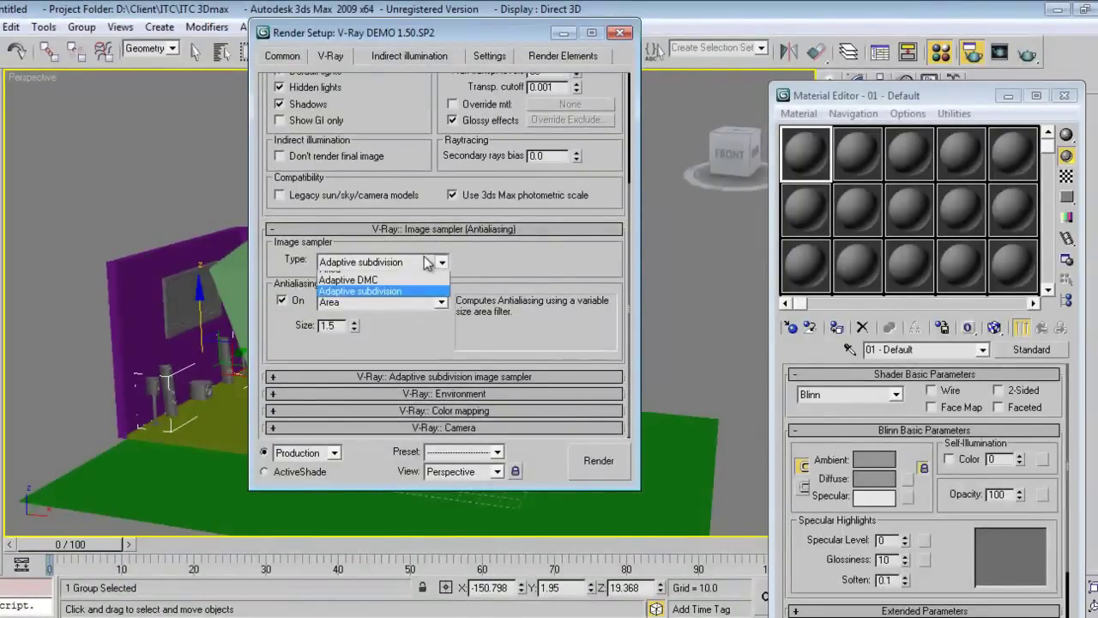
{"action": "left_click", "coordinate": [347, 280]}
{"action": "left_click", "coordinate": [440, 301]}
{"action": "left_click", "coordinate": [381, 421]}
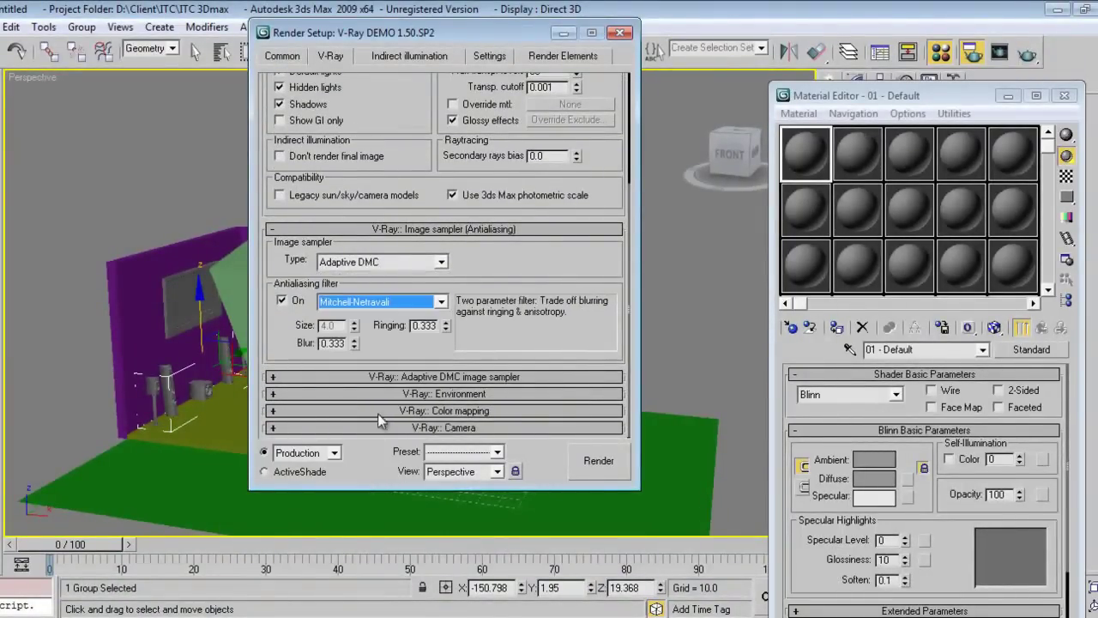
Set V-Ray's color mapping type to Exponential.
{"action": "left_click", "coordinate": [449, 376]}
{"action": "left_click", "coordinate": [449, 377]}
{"action": "left_click", "coordinate": [452, 393]}
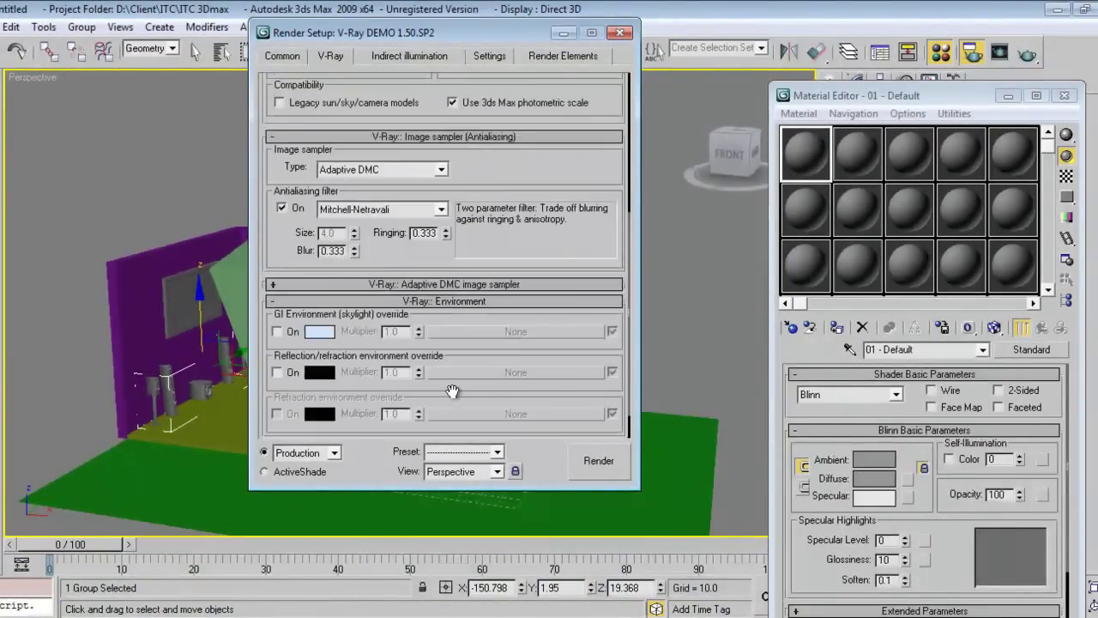
{"action": "left_click", "coordinate": [474, 301]}
{"action": "left_click", "coordinate": [458, 404]}
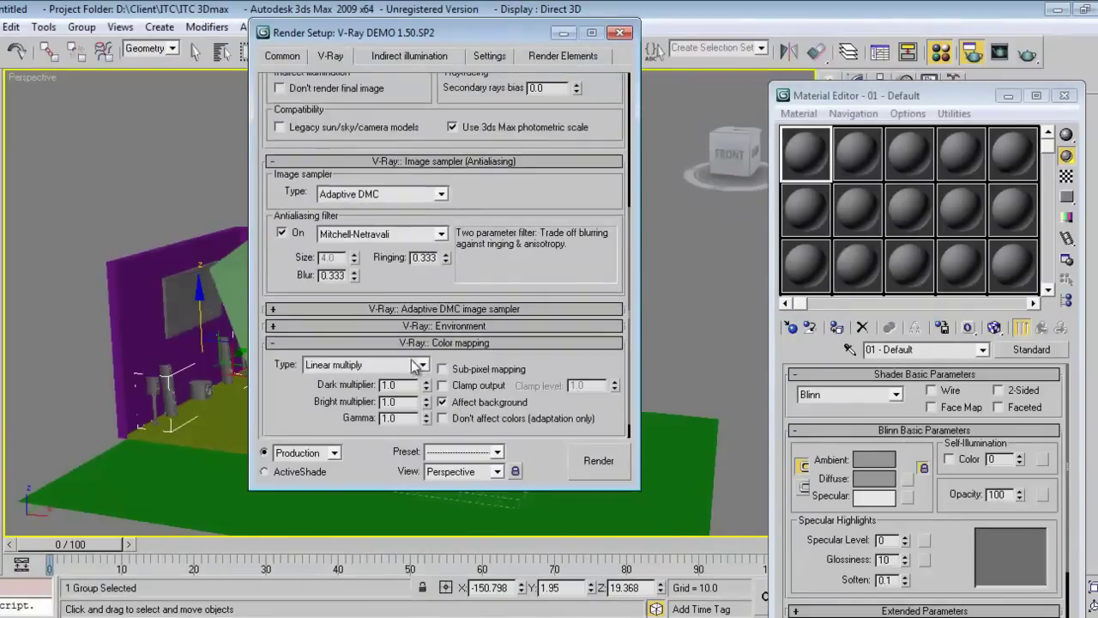
{"action": "left_click", "coordinate": [408, 367]}
{"action": "left_click", "coordinate": [348, 391]}
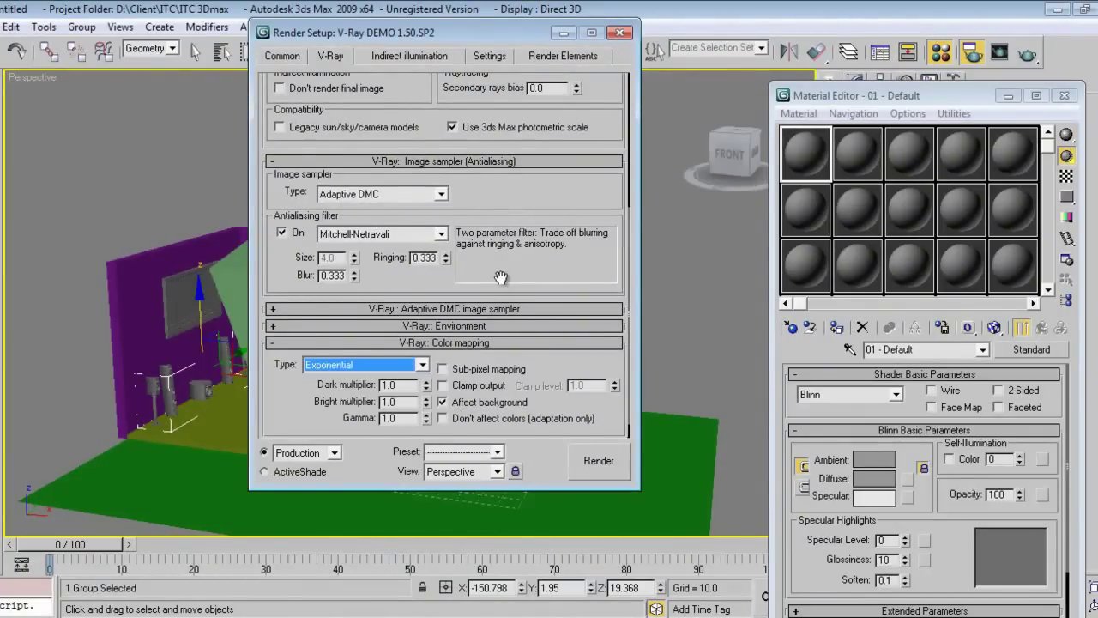
Turn on V-Ray's indirect illumination and use Light cache as the GI engine for secondary bounces.
{"action": "left_click", "coordinate": [388, 55]}
{"action": "left_click", "coordinate": [274, 103]}
{"action": "left_click", "coordinate": [480, 222]}
{"action": "left_click", "coordinate": [461, 271]}
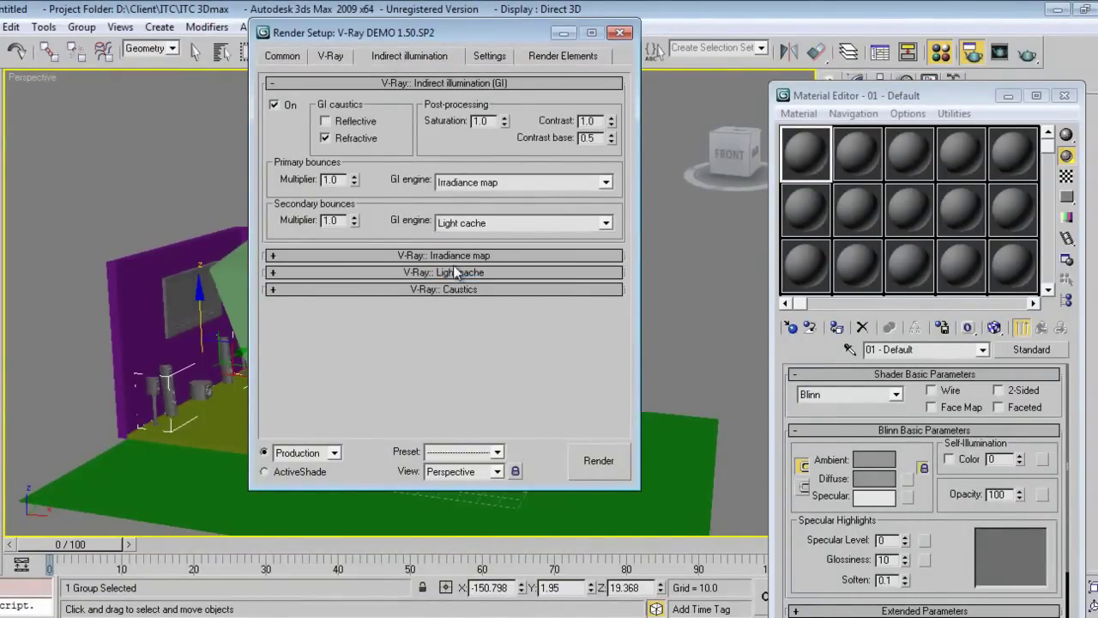
Choose a built-in preset for V-Ray's irradiance map and review its remaining options.
{"action": "left_click", "coordinate": [449, 255]}
{"action": "left_click", "coordinate": [521, 113]}
{"action": "left_click", "coordinate": [477, 150]}
{"action": "scroll", "coordinate": [521, 207], "scroll_direction": "down", "scroll_amount": 5}
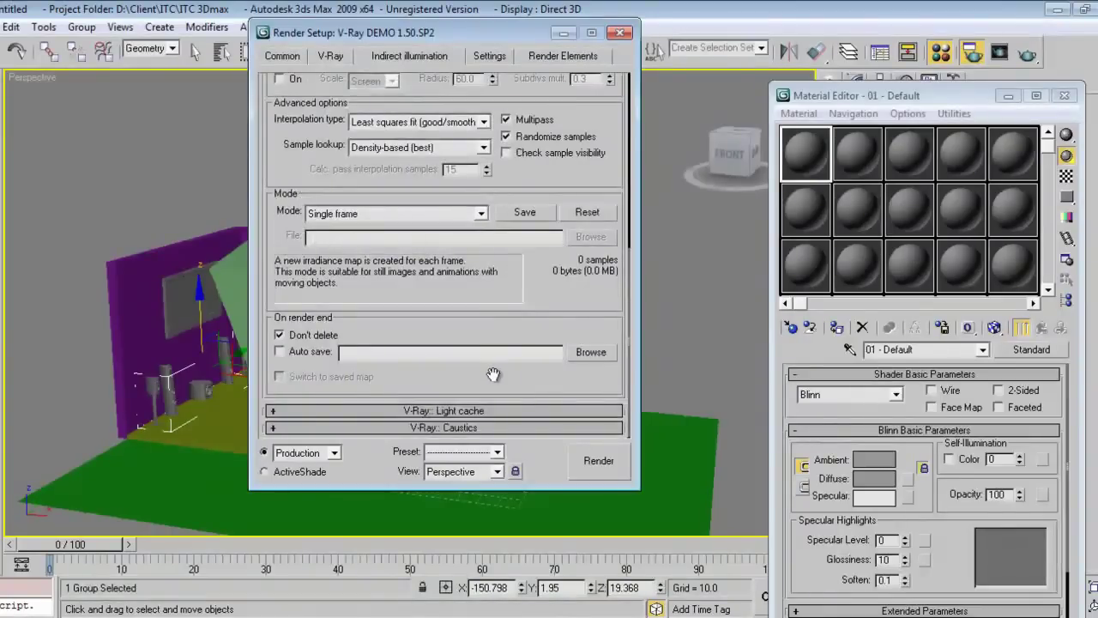
Set the light cache subdivisions to 500 and enable the display of its calculation phase.
{"action": "left_click", "coordinate": [497, 411]}
{"action": "double_click", "coordinate": [383, 140]}
{"action": "type", "text": "500"}
{"action": "key", "text": "Return"}
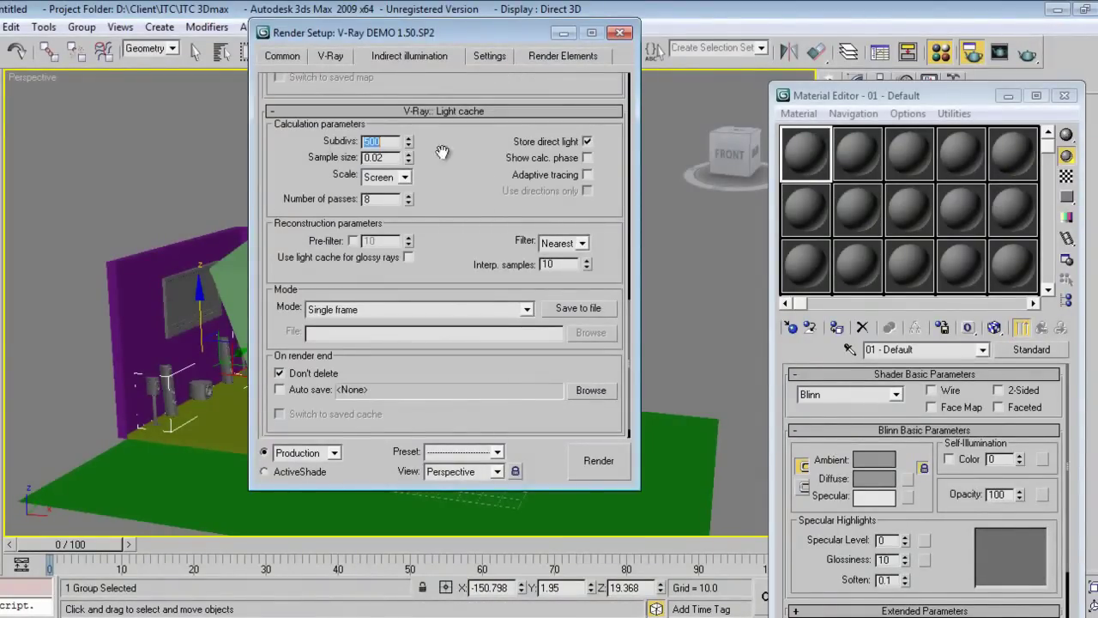
{"action": "left_click", "coordinate": [587, 157]}
{"action": "scroll", "coordinate": [470, 152], "scroll_direction": "down", "scroll_amount": 1}
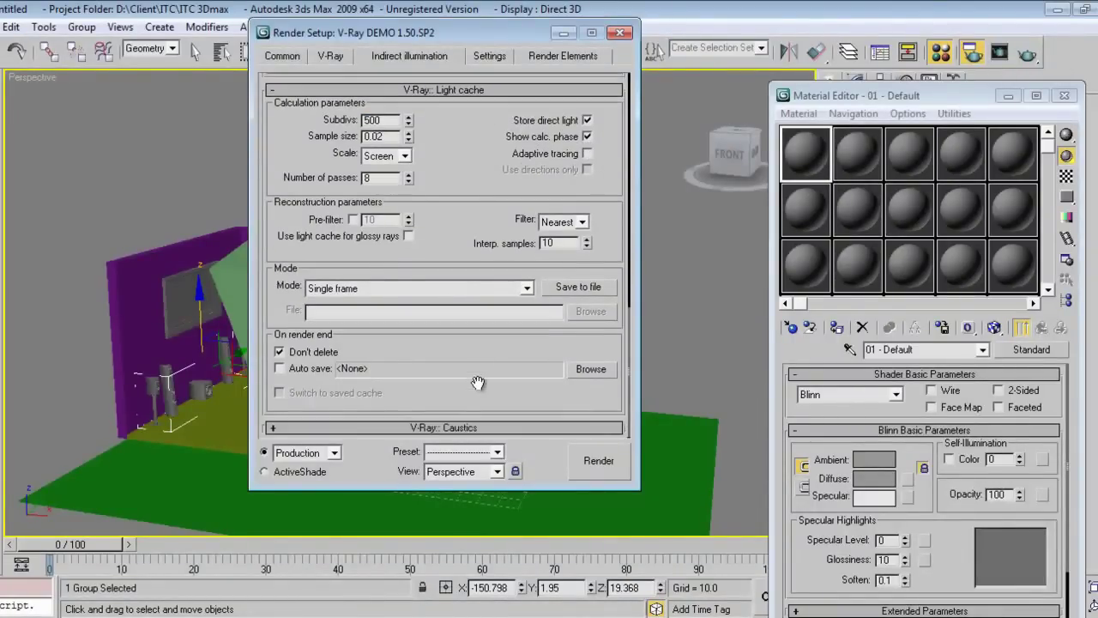
Set V-Ray's render region division to 32 and close the render setup.
{"action": "left_click", "coordinate": [489, 56]}
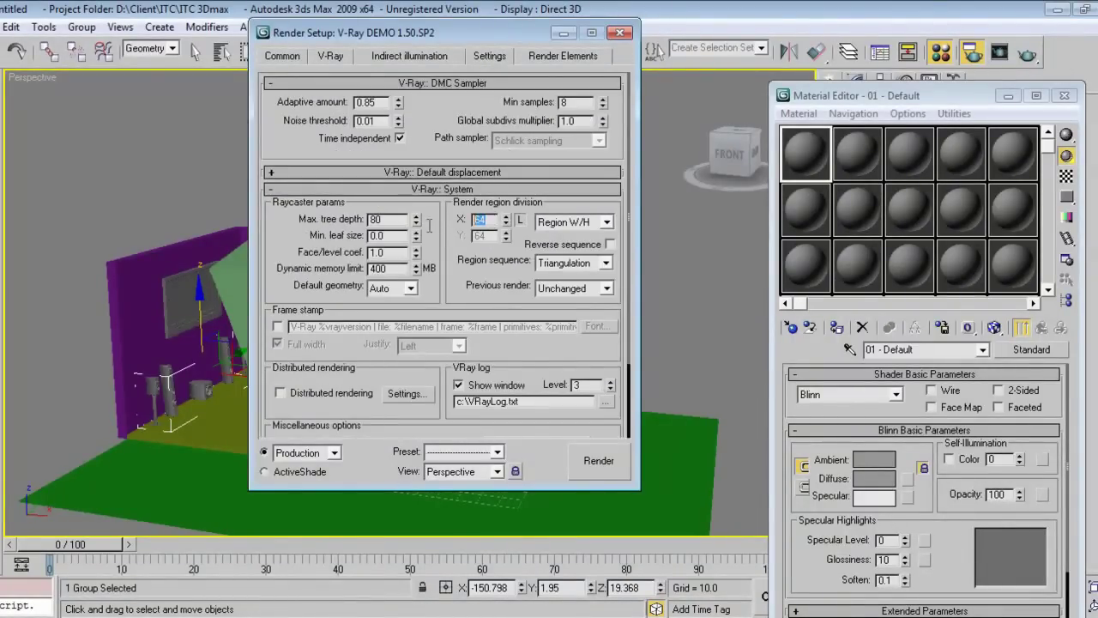
{"action": "key", "text": "Return"}
{"action": "left_click", "coordinate": [619, 33]}
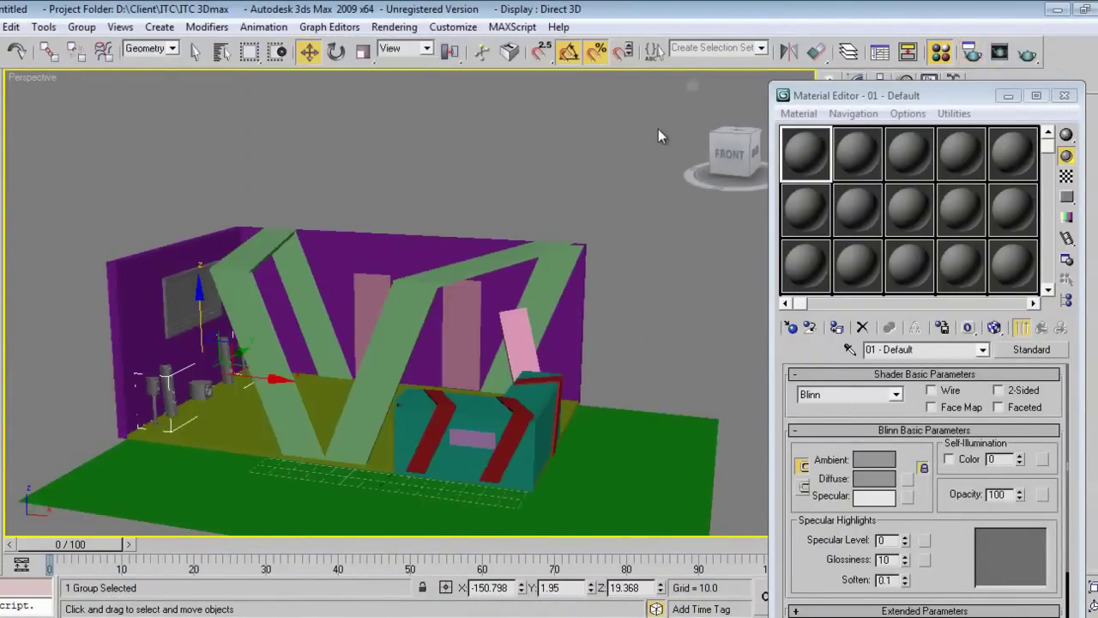
Change the 01 - Default material's type to VRayMtl.
{"action": "left_click", "coordinate": [1019, 351]}
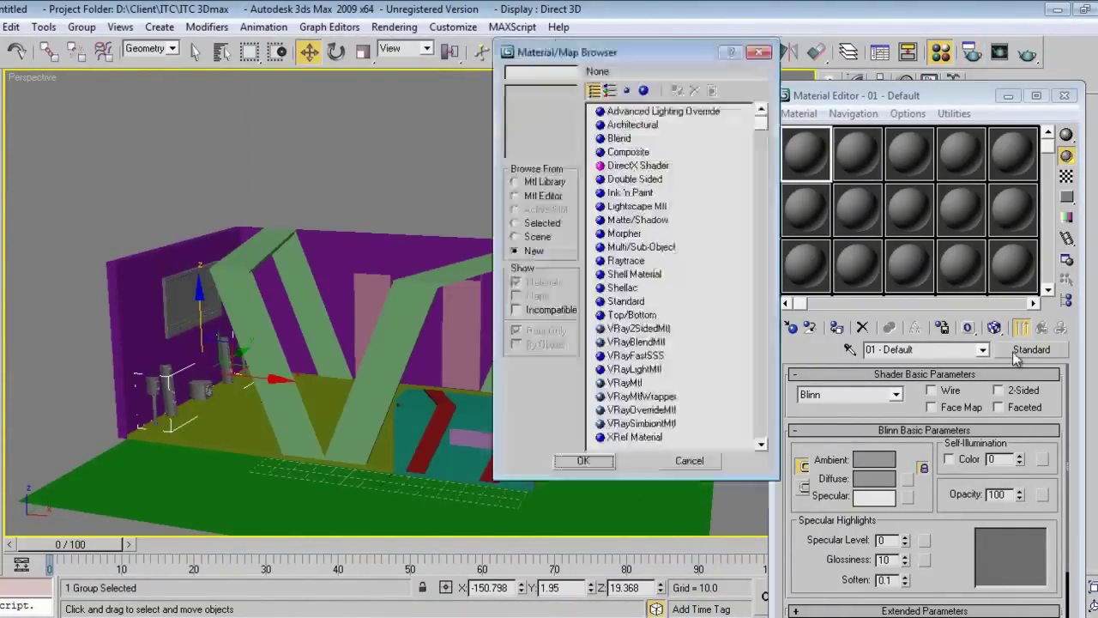
{"action": "left_click", "coordinate": [638, 385]}
{"action": "double_click", "coordinate": [624, 383]}
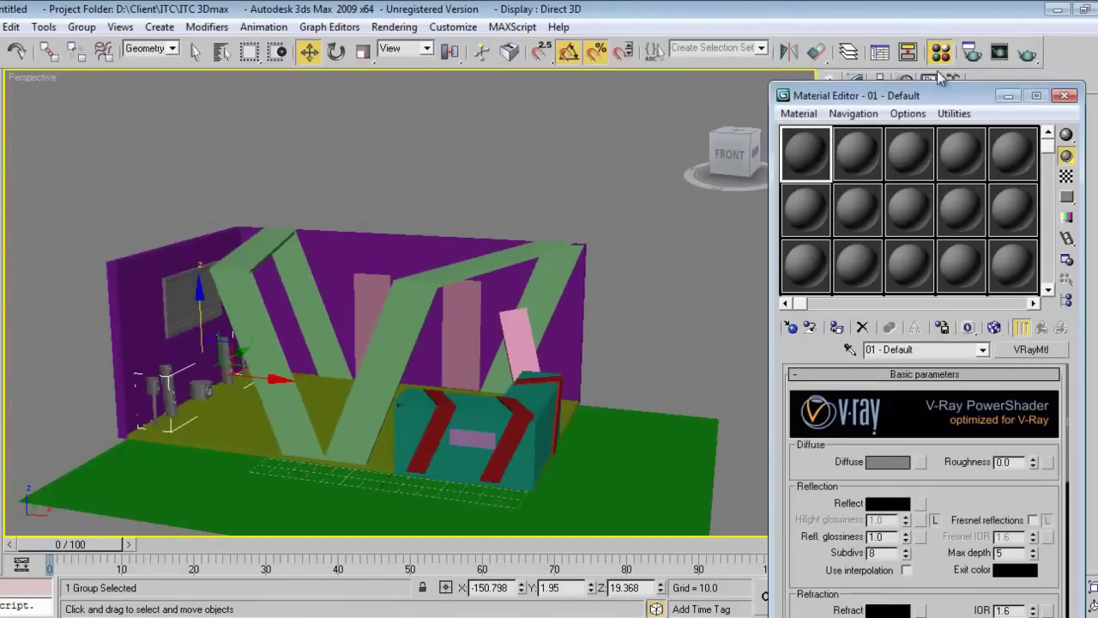
In the render setup, assign V-Ray DEMO 1.50.SP2 as the Material Editor renderer separately, restore its lock to the production renderer and close the setup.
{"action": "left_click", "coordinate": [972, 52]}
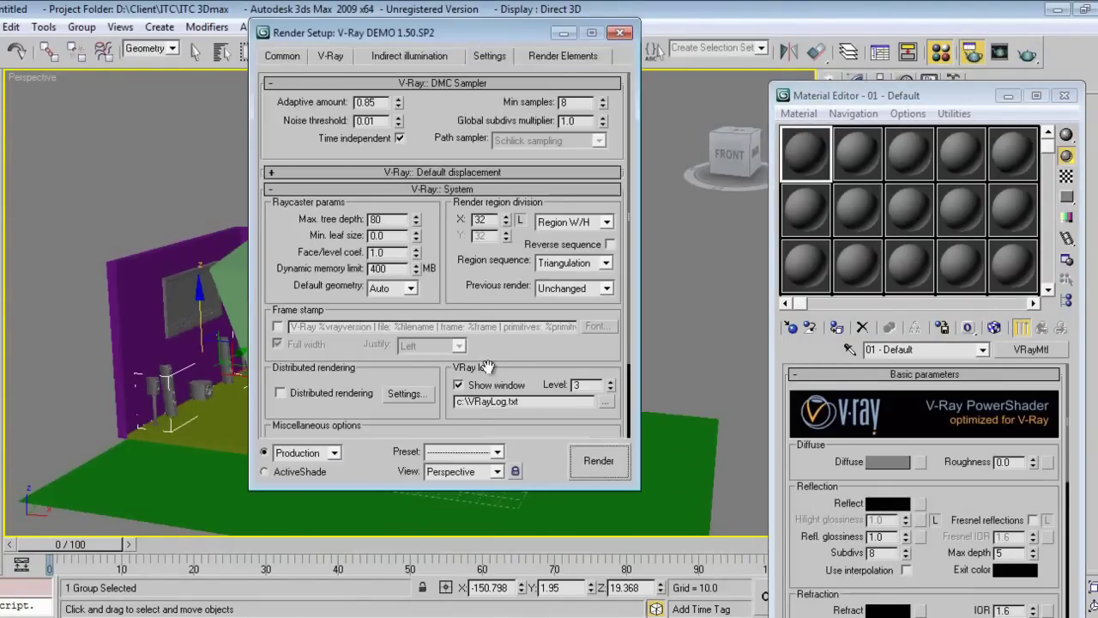
{"action": "left_click", "coordinate": [286, 57]}
{"action": "scroll", "coordinate": [457, 348], "scroll_direction": "down", "scroll_amount": 8}
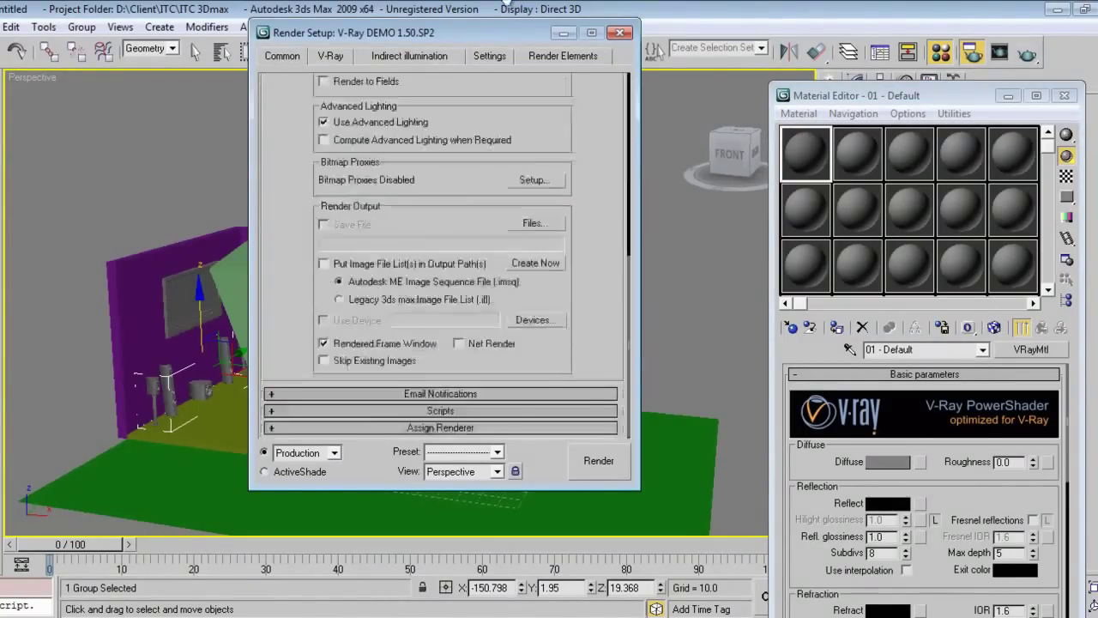
{"action": "left_click", "coordinate": [486, 427]}
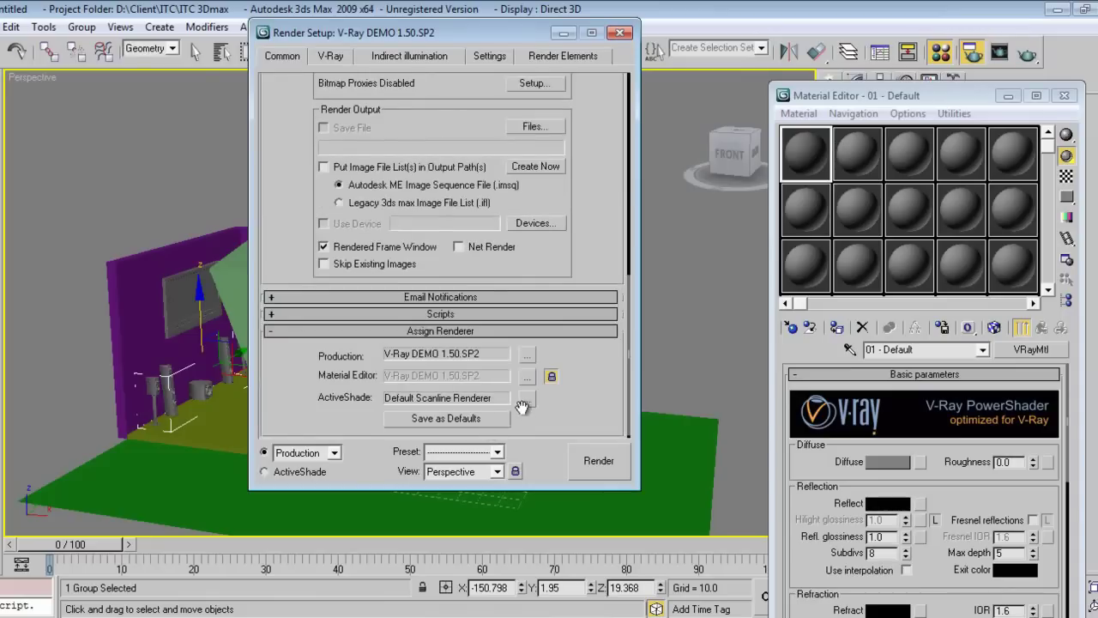
{"action": "left_click", "coordinate": [521, 399]}
{"action": "left_click", "coordinate": [526, 375]}
{"action": "left_click", "coordinate": [552, 379]}
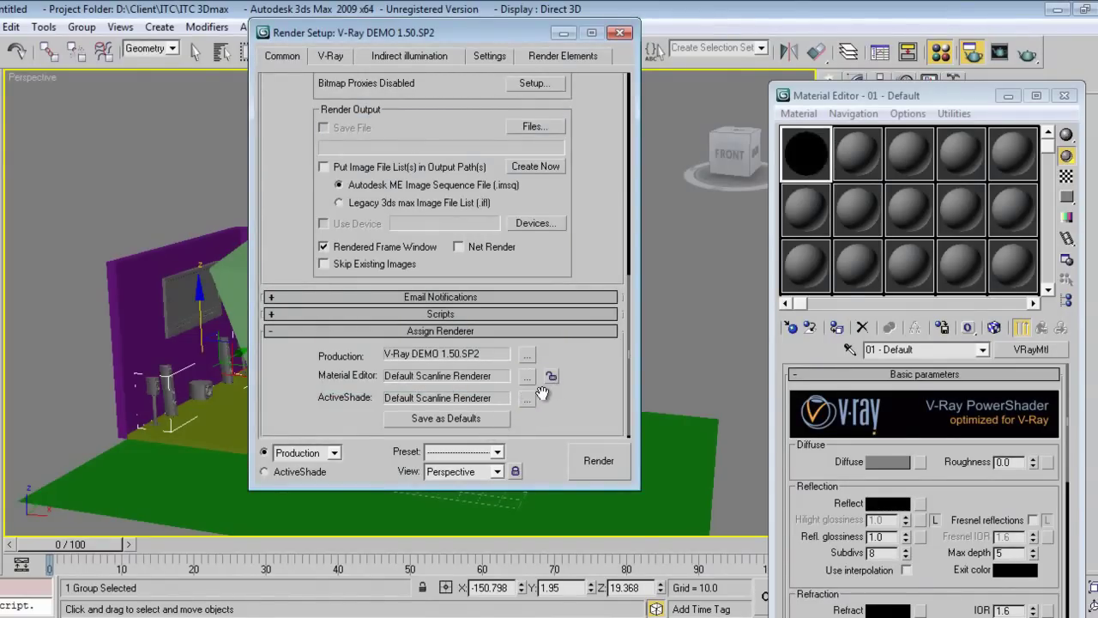
{"action": "left_click", "coordinate": [525, 376]}
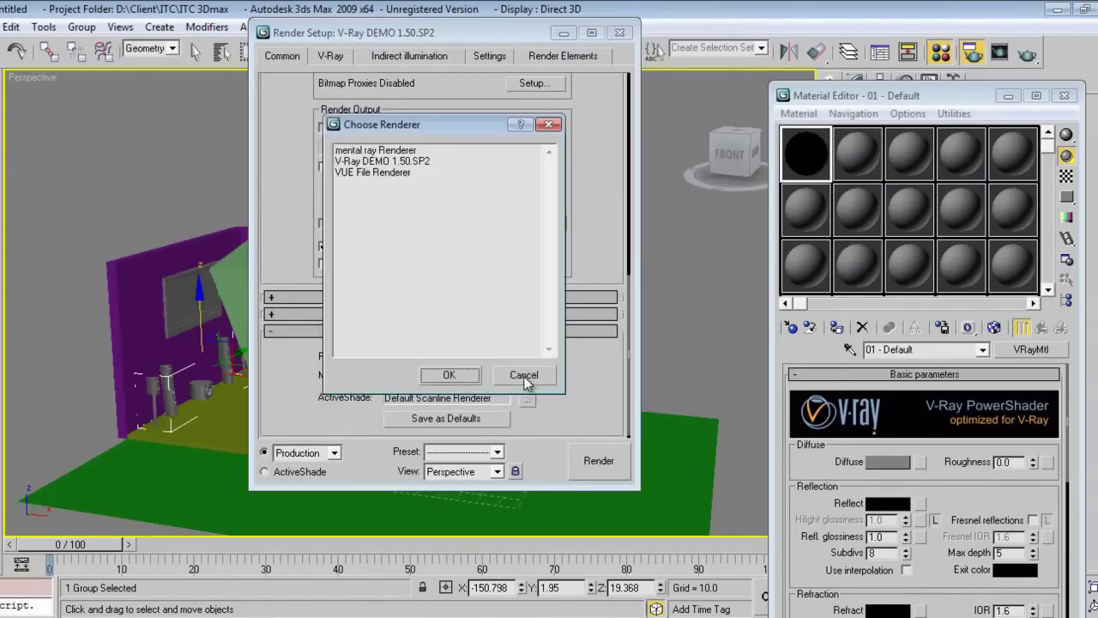
{"action": "left_click", "coordinate": [400, 162]}
{"action": "left_click", "coordinate": [461, 383]}
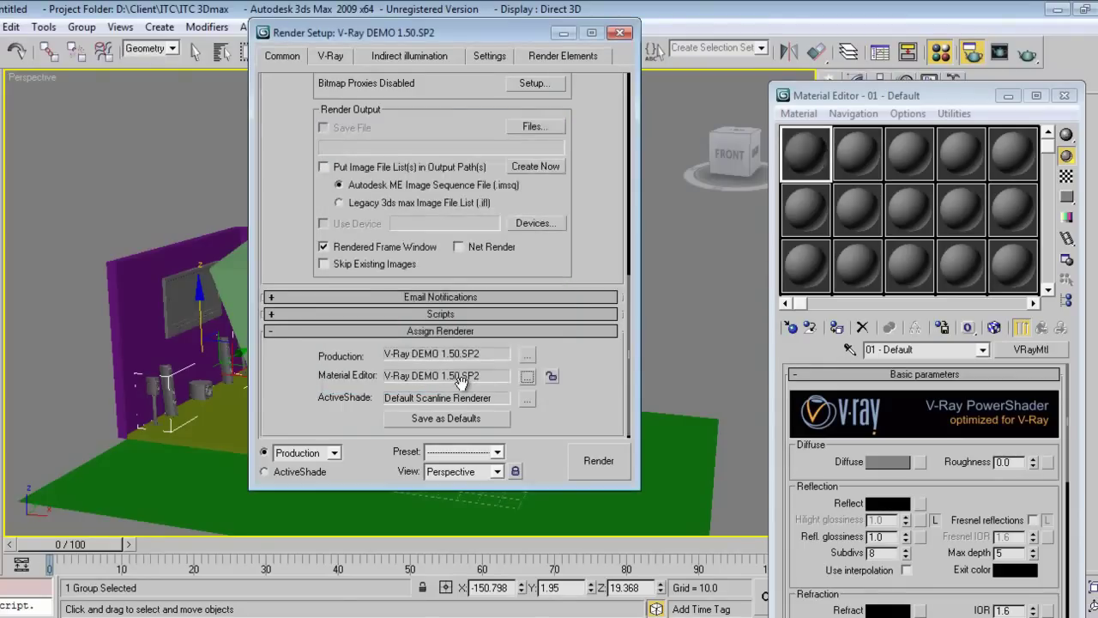
{"action": "left_click", "coordinate": [552, 379]}
{"action": "left_click", "coordinate": [619, 33]}
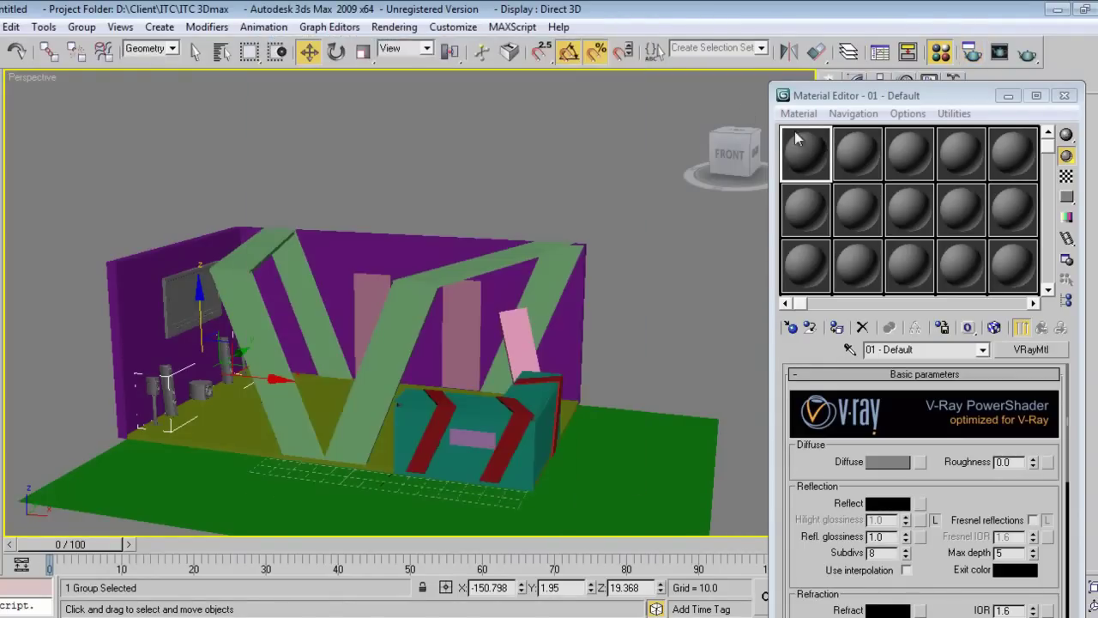
{"action": "left_click", "coordinate": [854, 147]}
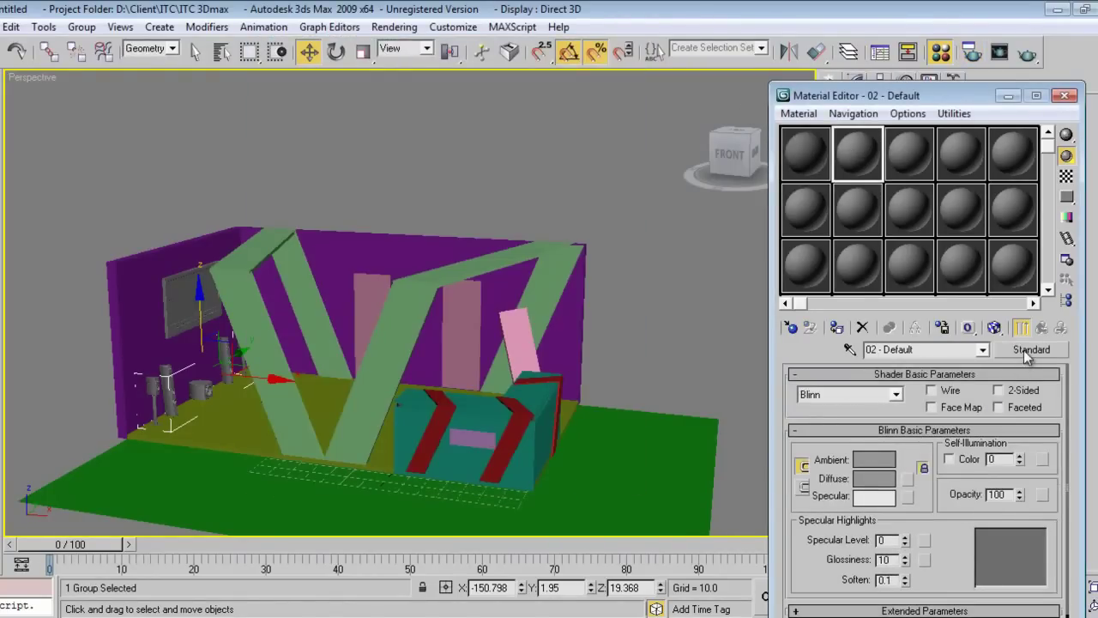
{"action": "left_click", "coordinate": [1026, 350]}
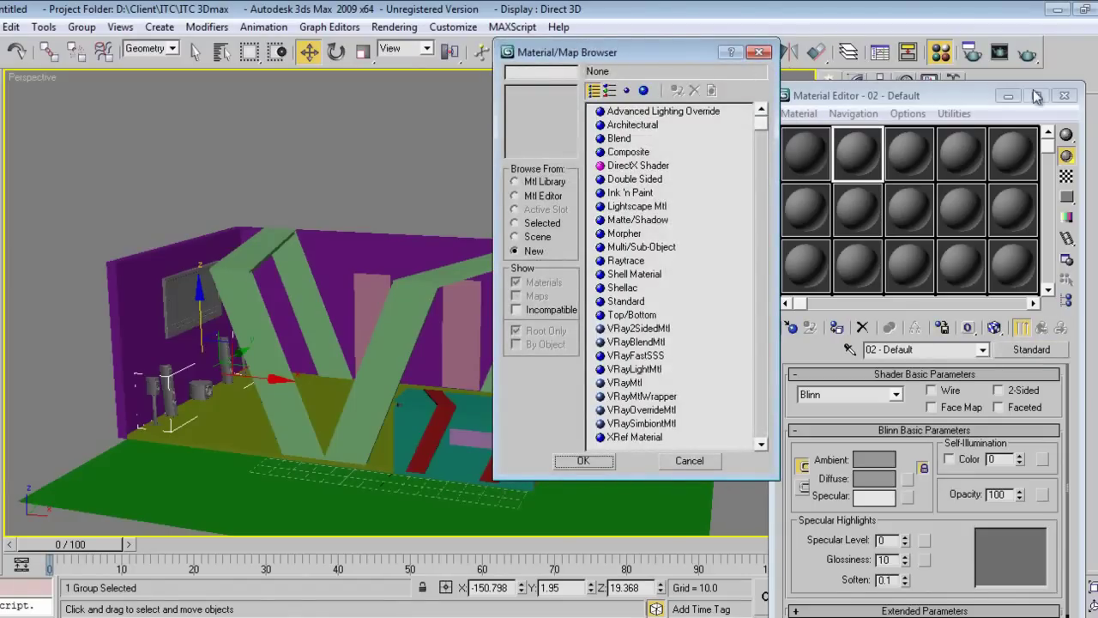
{"action": "left_click", "coordinate": [758, 52]}
{"action": "left_click", "coordinate": [1063, 95]}
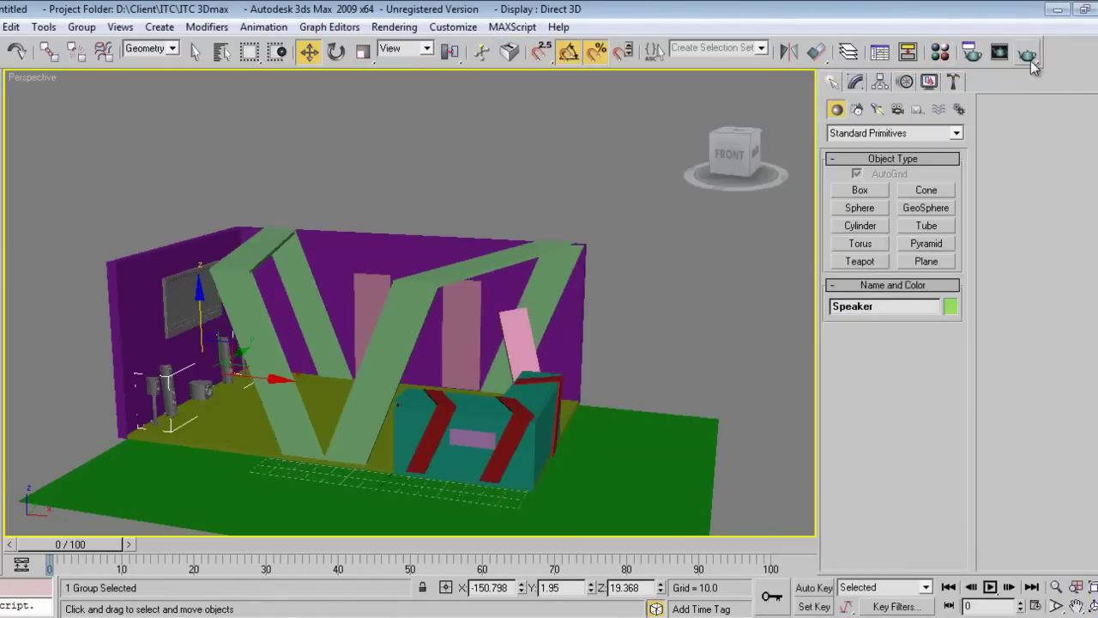
{"action": "left_click", "coordinate": [940, 54]}
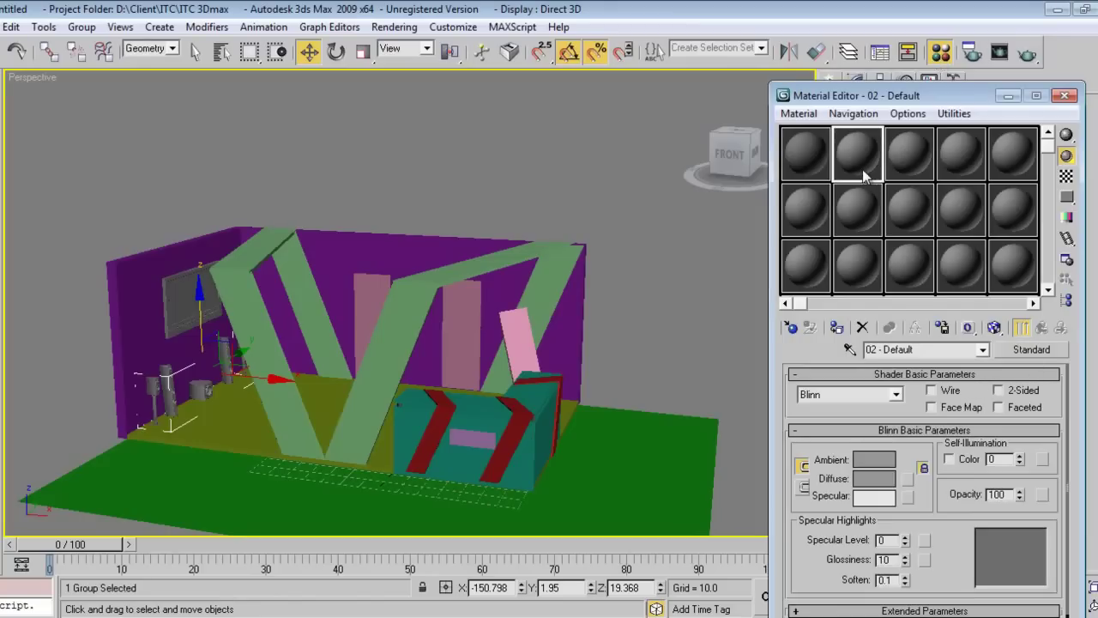
{"action": "left_click", "coordinate": [908, 177]}
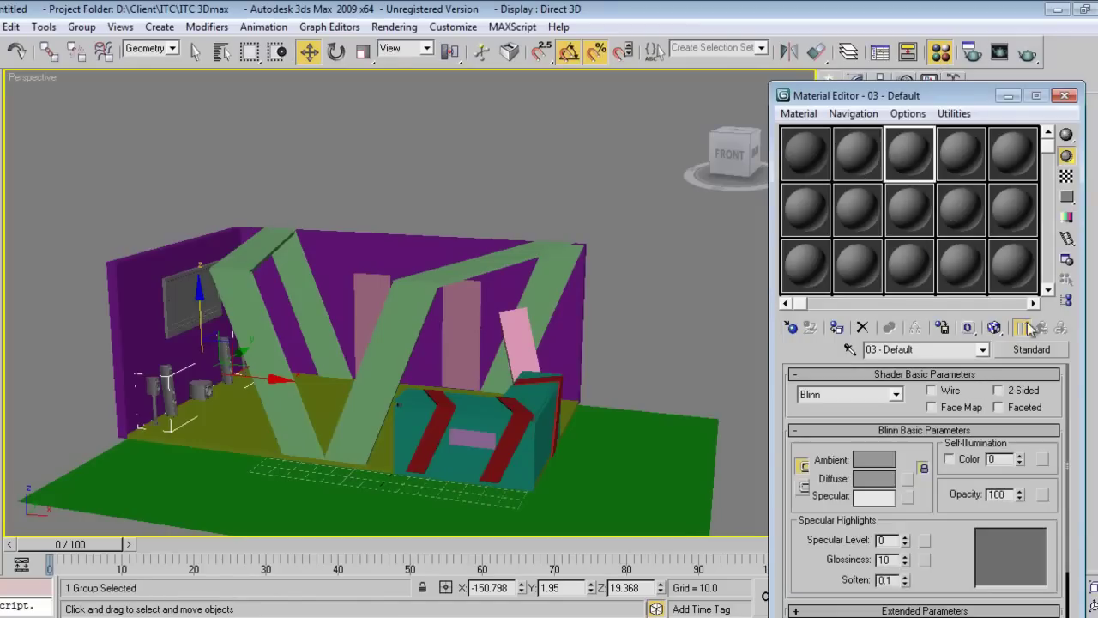
Copy the VRayMtl 01 - Default into the other material sample slots and reselect the first slot.
{"action": "left_click", "coordinate": [822, 226]}
{"action": "left_click_drag", "start_coordinate": [854, 101], "coordinate": [702, 69]}
{"action": "left_click", "coordinate": [714, 135]}
{"action": "left_click", "coordinate": [753, 135]}
{"action": "left_click", "coordinate": [806, 128]}
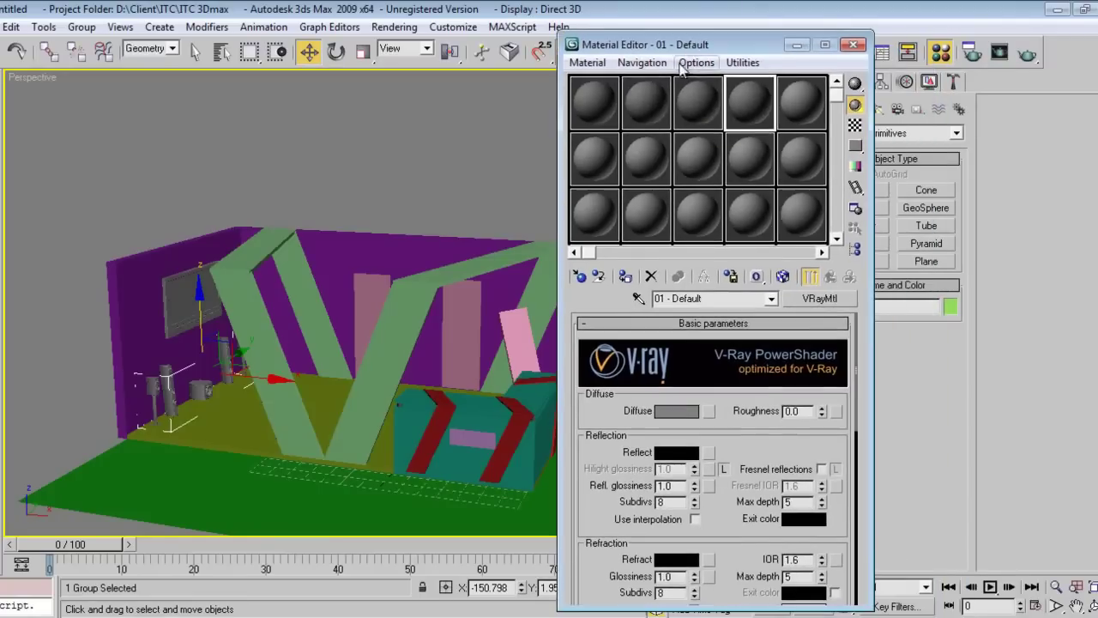
{"action": "left_click", "coordinate": [601, 129]}
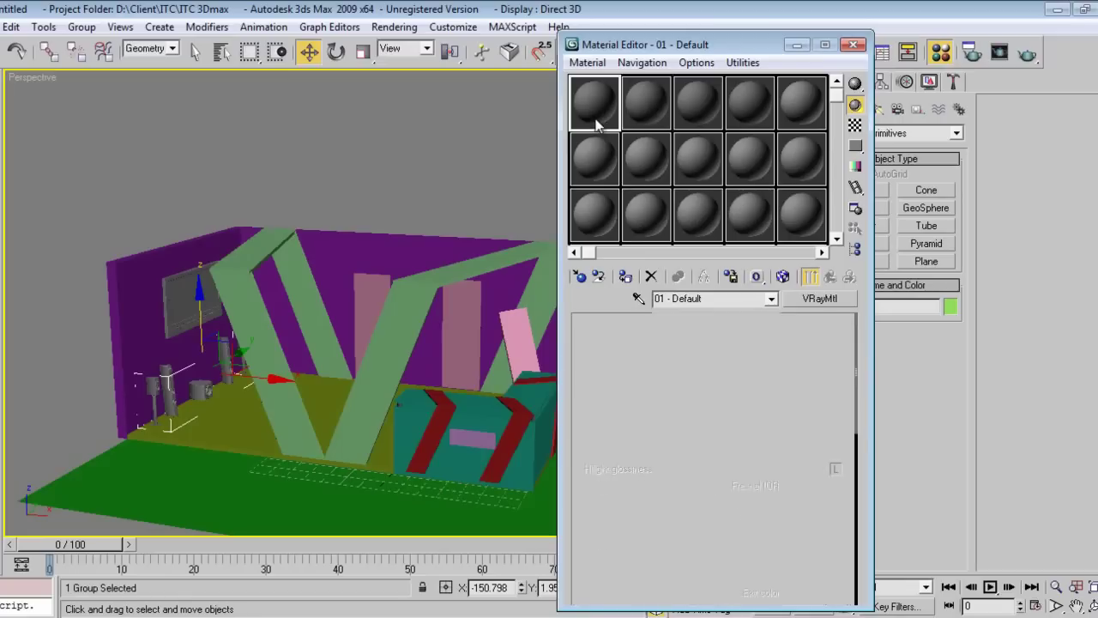
{"action": "left_click_drag", "start_coordinate": [678, 52], "coordinate": [693, 50]}
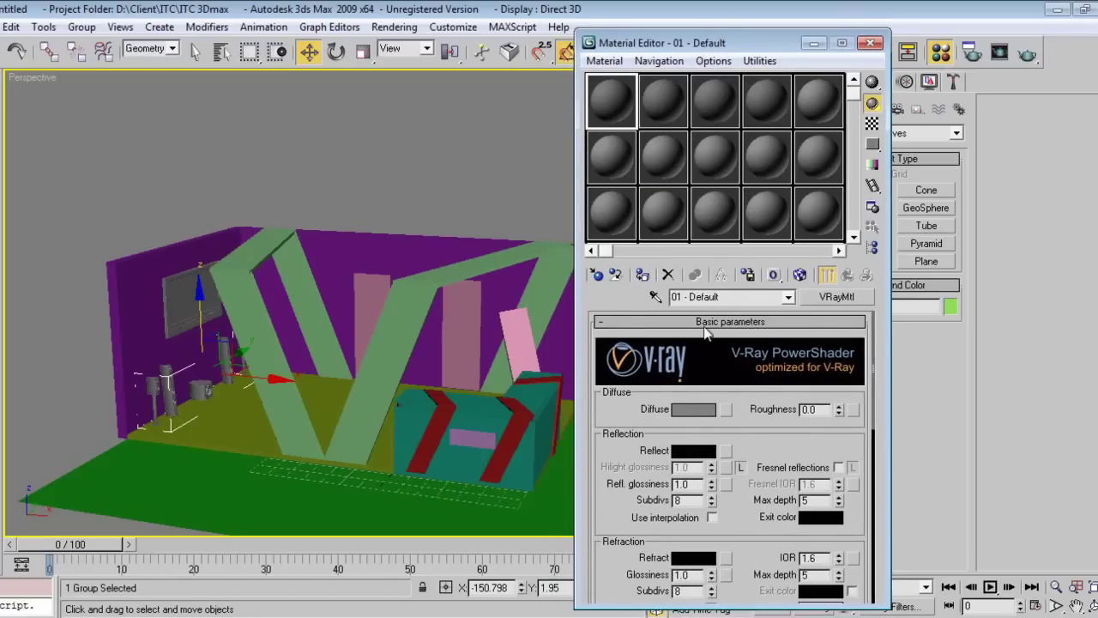
Set the diffuse color of the first V-Ray material to pure red.
{"action": "left_click", "coordinate": [705, 409]}
{"action": "left_click_drag", "start_coordinate": [428, 142], "coordinate": [455, 106]}
{"action": "left_click", "coordinate": [593, 248]}
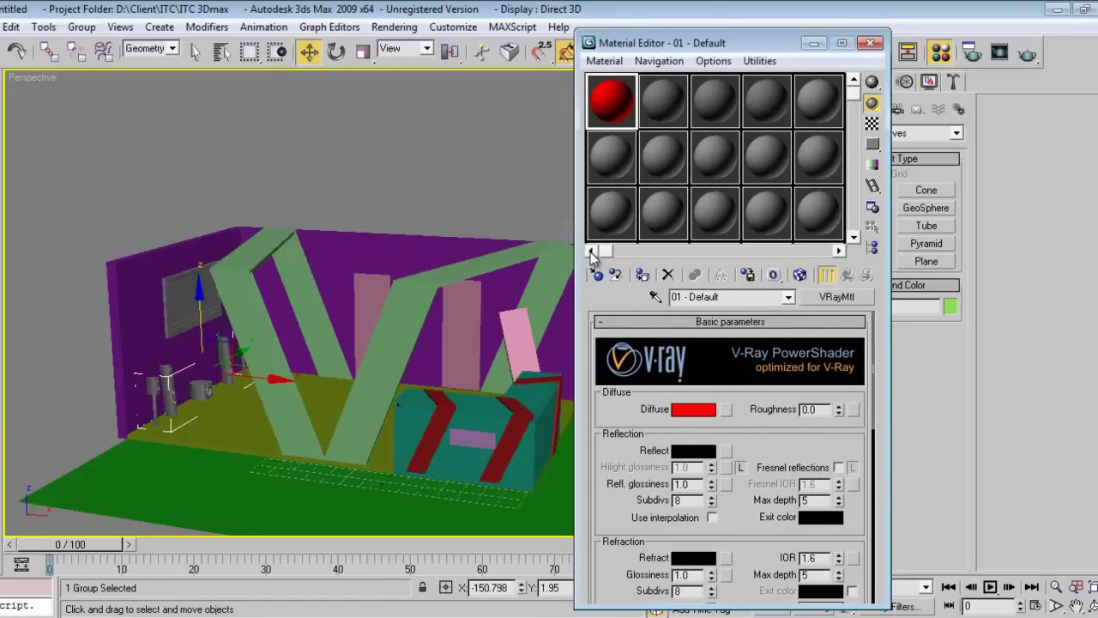
Assign the red material to the top beam of the stall's left frame, renaming the material red.
{"action": "left_click", "coordinate": [292, 182]}
{"action": "left_click", "coordinate": [252, 250]}
{"action": "left_click", "coordinate": [641, 276]}
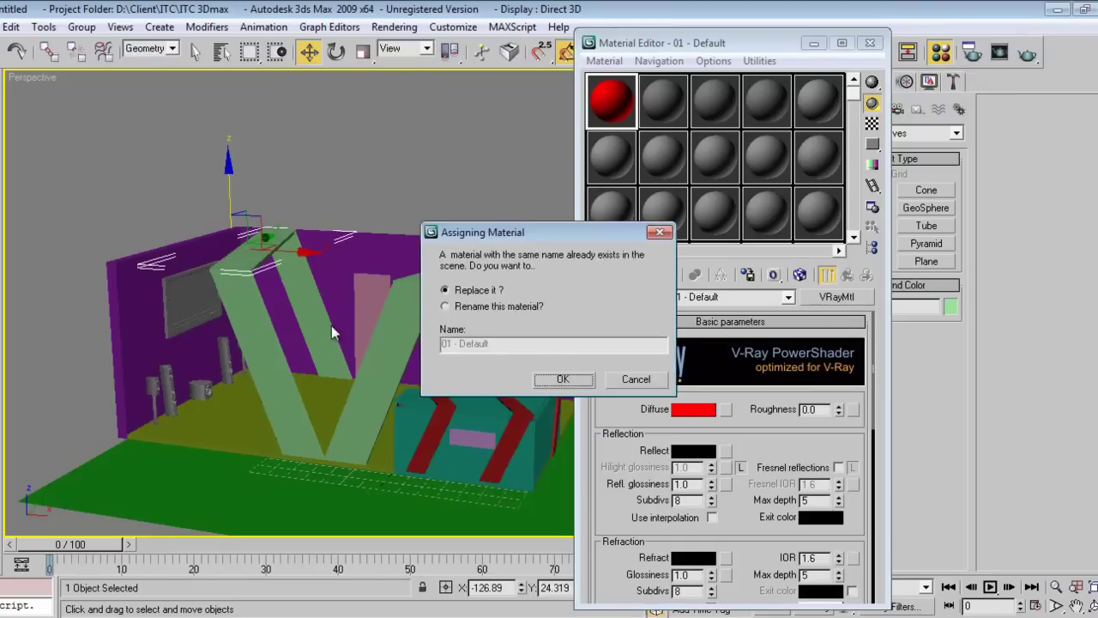
{"action": "left_click", "coordinate": [516, 314]}
{"action": "type", "text": "re"}
{"action": "left_click", "coordinate": [550, 378]}
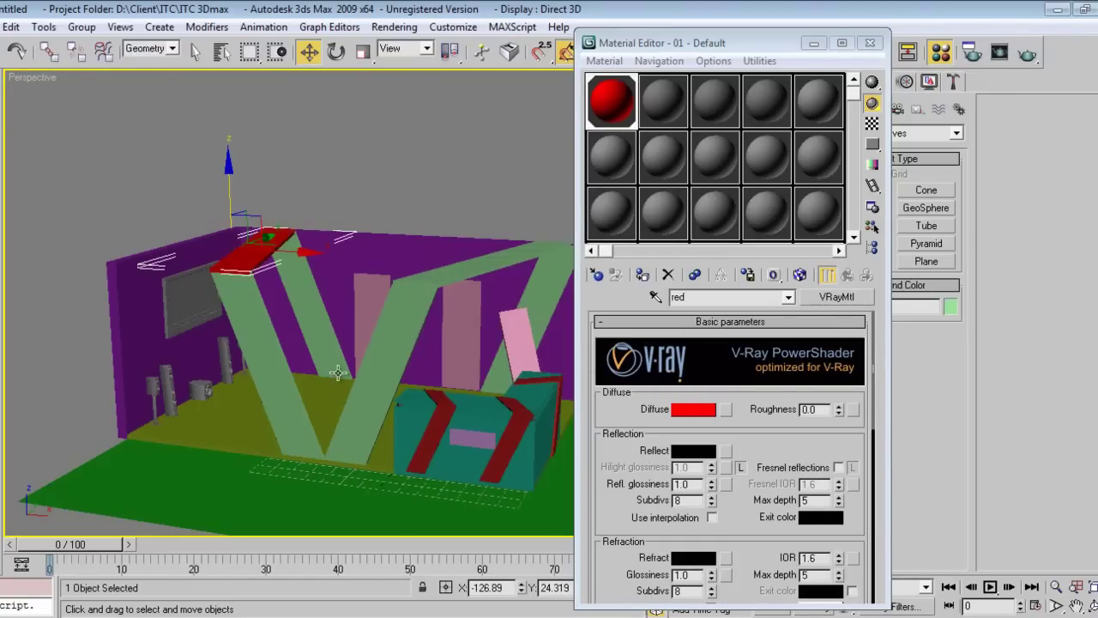
Assign the red material to the front and rear slanted legs of the left frame.
{"action": "left_click", "coordinate": [275, 371]}
{"action": "left_click", "coordinate": [649, 268]}
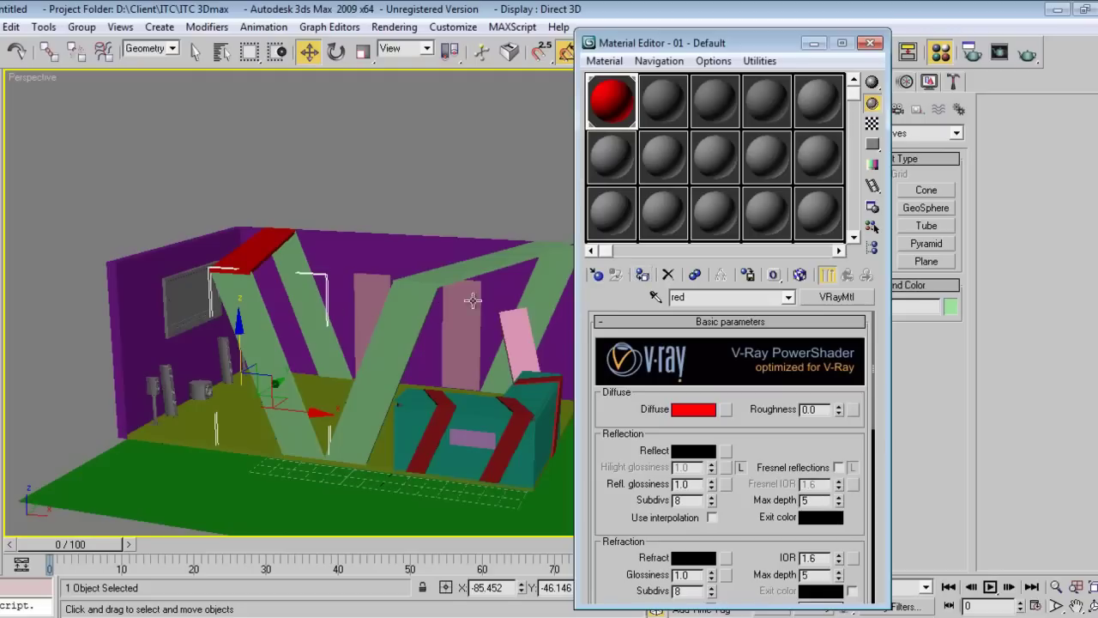
{"action": "left_click", "coordinate": [642, 275]}
{"action": "left_click", "coordinate": [314, 291]}
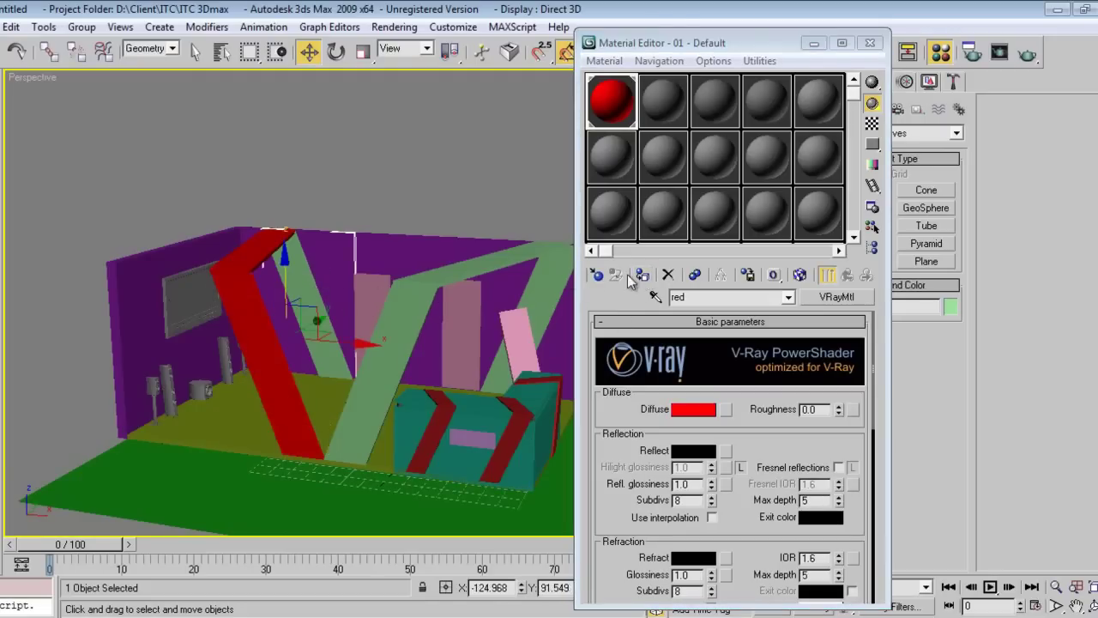
{"action": "left_click", "coordinate": [642, 275]}
Assign the red material to the right frame's top beam and its front and rear slanted legs.
{"action": "left_click", "coordinate": [431, 279]}
{"action": "left_click", "coordinate": [434, 282]}
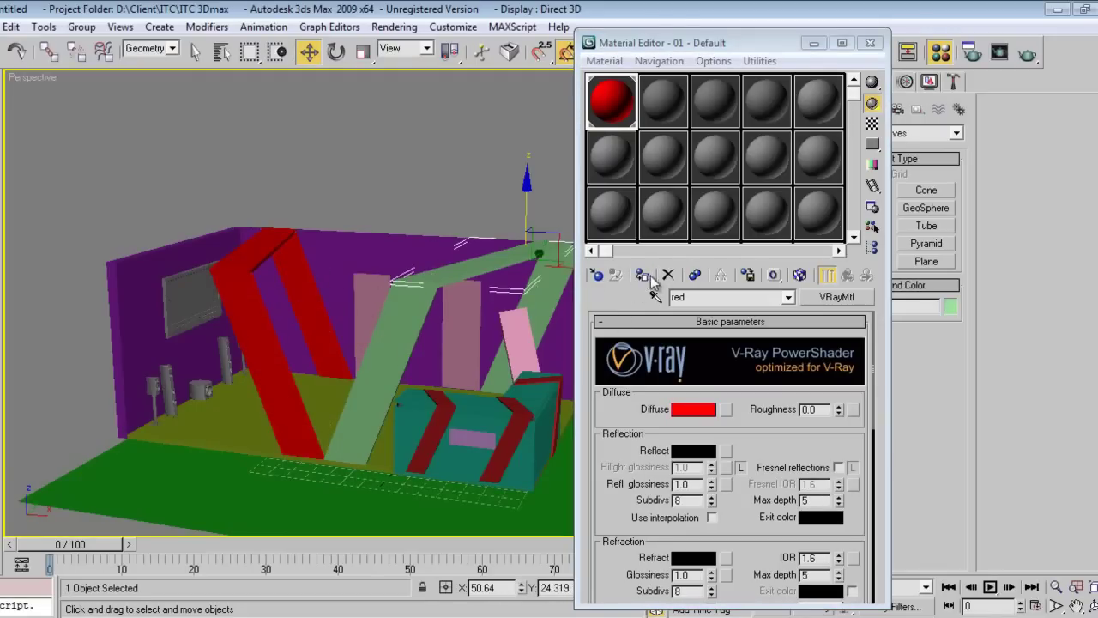
{"action": "left_click", "coordinate": [641, 275]}
{"action": "left_click", "coordinate": [391, 350]}
{"action": "left_click", "coordinate": [641, 275]}
{"action": "left_click", "coordinate": [540, 316]}
{"action": "left_click", "coordinate": [641, 275]}
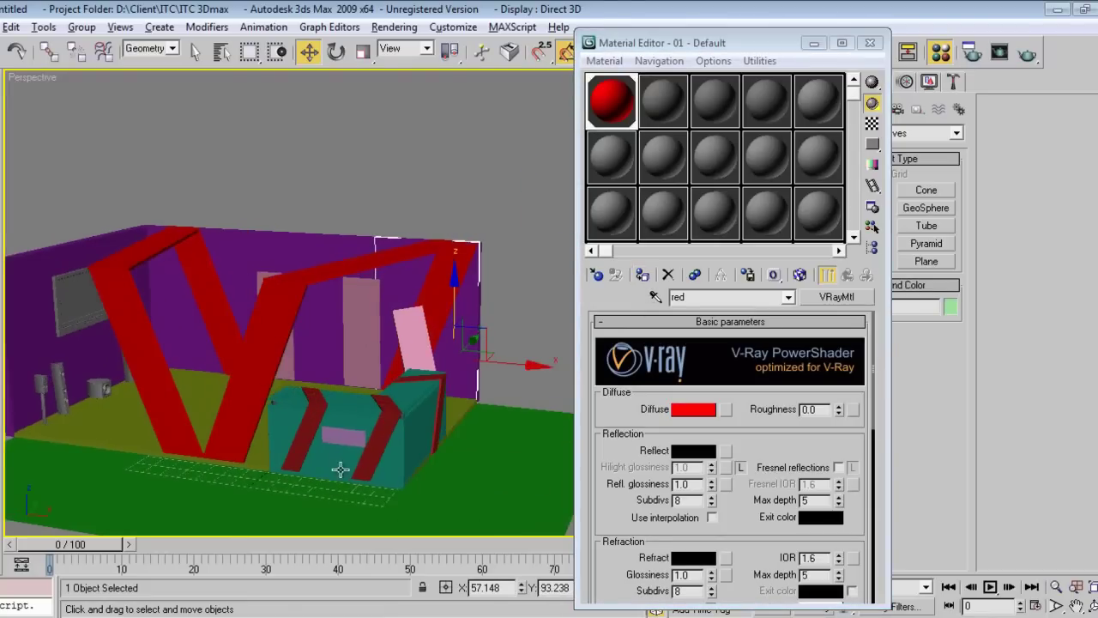
Name the second V-Ray material wall and assign it to the stall's surrounding walls.
{"action": "left_click", "coordinate": [662, 102]}
{"action": "left_click", "coordinate": [735, 297]}
{"action": "type", "text": "wall"}
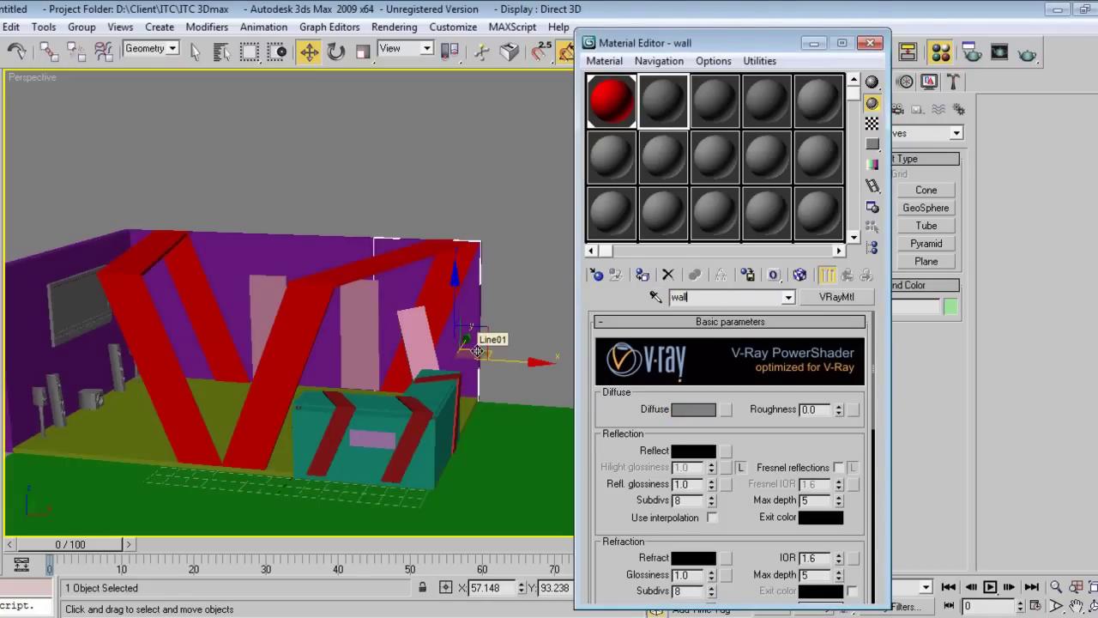
{"action": "left_click", "coordinate": [247, 234]}
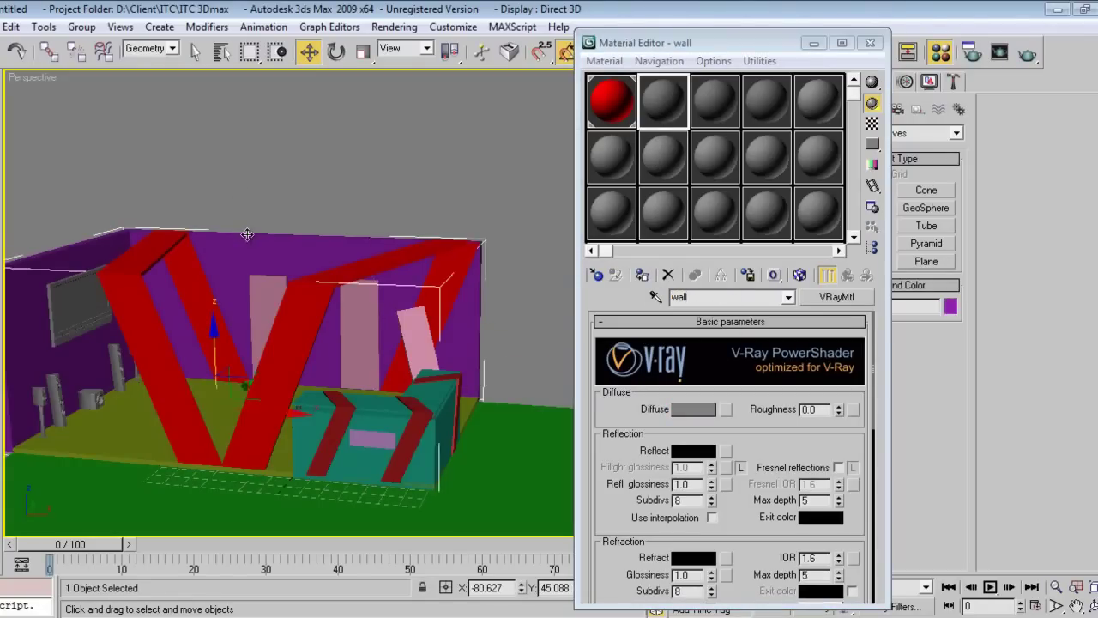
{"action": "middle_click_drag", "start_coordinate": [118, 211], "coordinate": [90, 282], "text": "alt"}
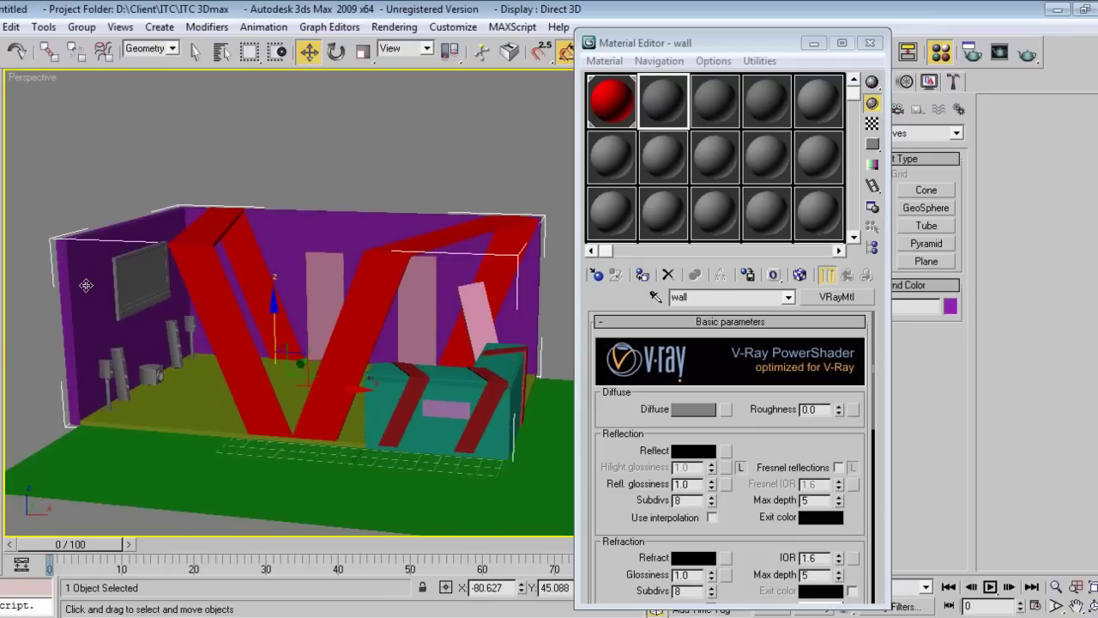
{"action": "key", "text": "F3"}
{"action": "left_click", "coordinate": [642, 275]}
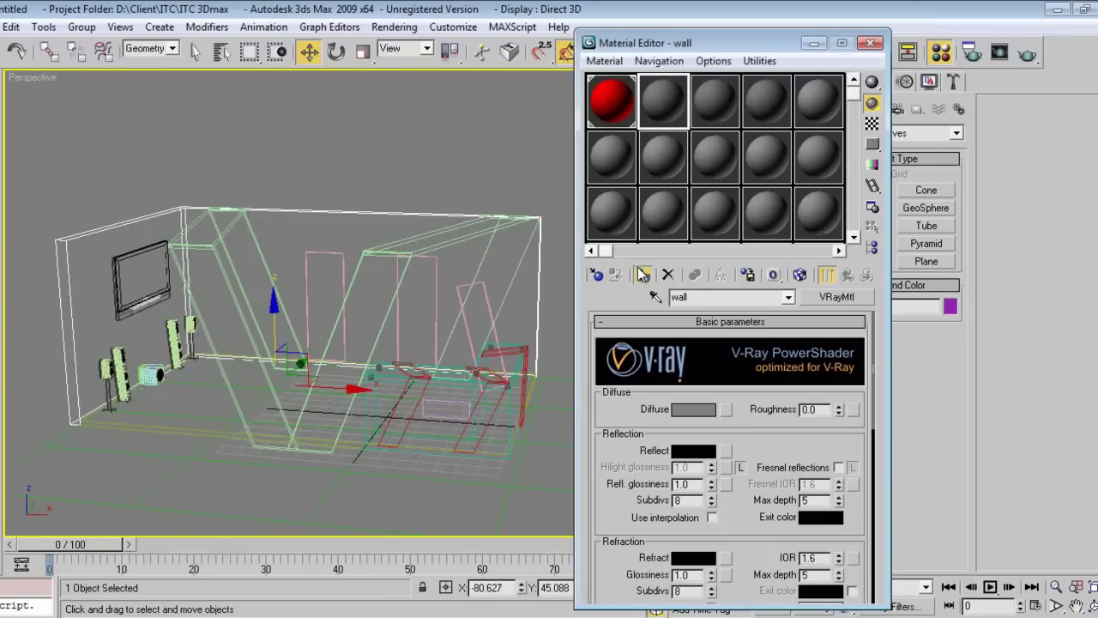
{"action": "key", "text": "F3"}
Set the wall material's diffuse color to a warm off-white, RGB 252, 249, 243.
{"action": "left_click", "coordinate": [693, 409]}
{"action": "left_click_drag", "start_coordinate": [382, 189], "coordinate": [326, 142]}
{"action": "left_click_drag", "start_coordinate": [474, 174], "coordinate": [460, 230]}
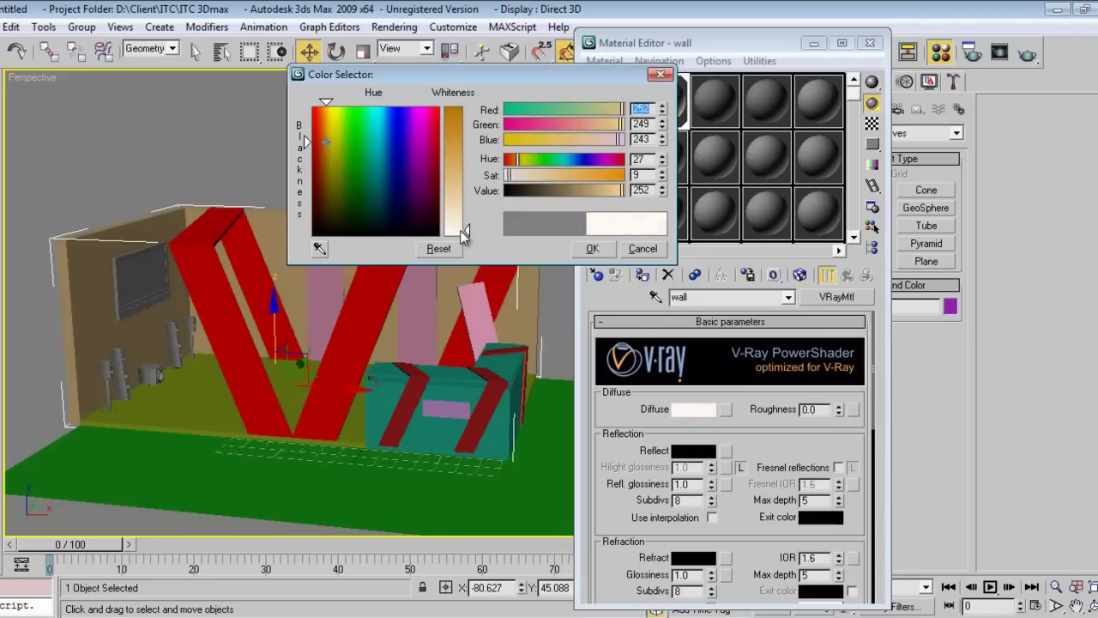
{"action": "left_click", "coordinate": [592, 248]}
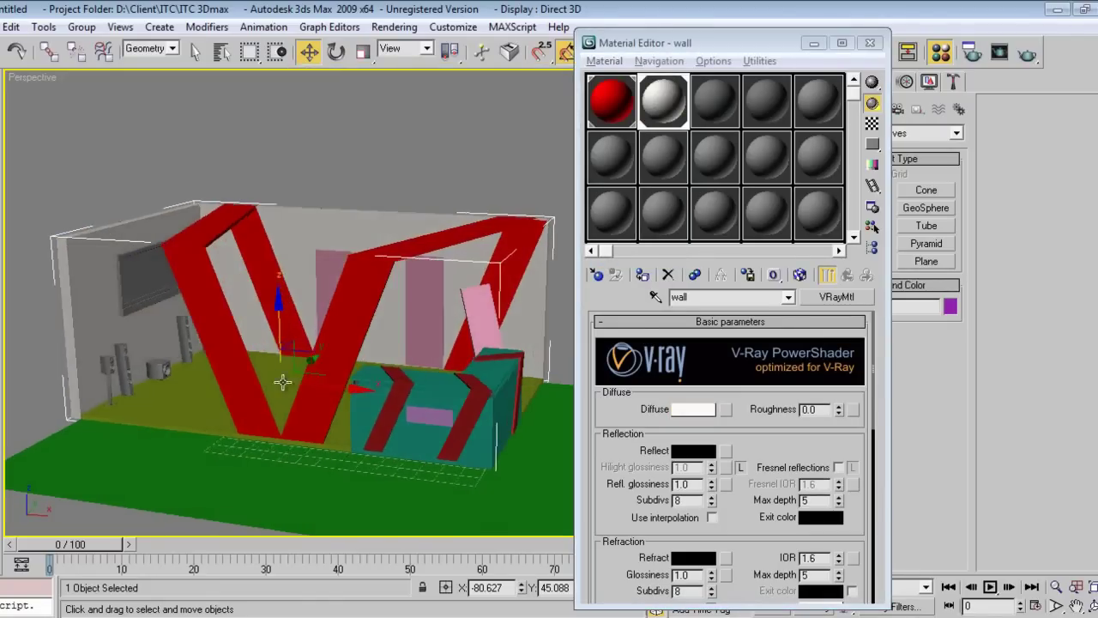
With the counter body selected, name the third V-Ray material table and set its diffuse color to white.
{"action": "scroll", "coordinate": [284, 380], "scroll_direction": "up", "scroll_amount": 5}
{"action": "left_click", "coordinate": [390, 422]}
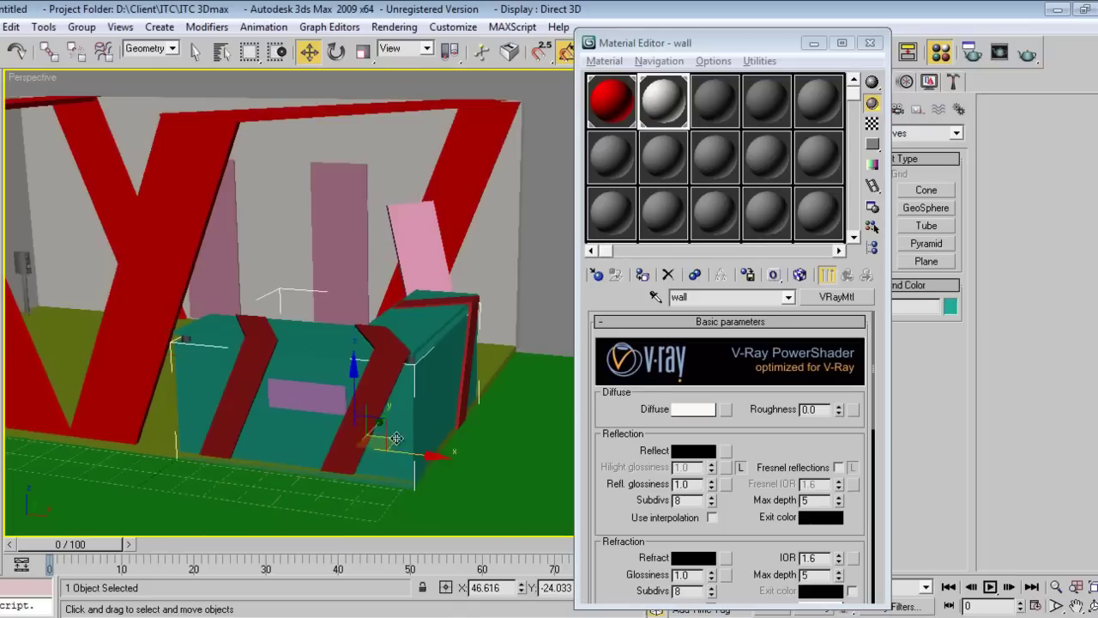
{"action": "left_click", "coordinate": [741, 83]}
{"action": "left_click", "coordinate": [719, 114]}
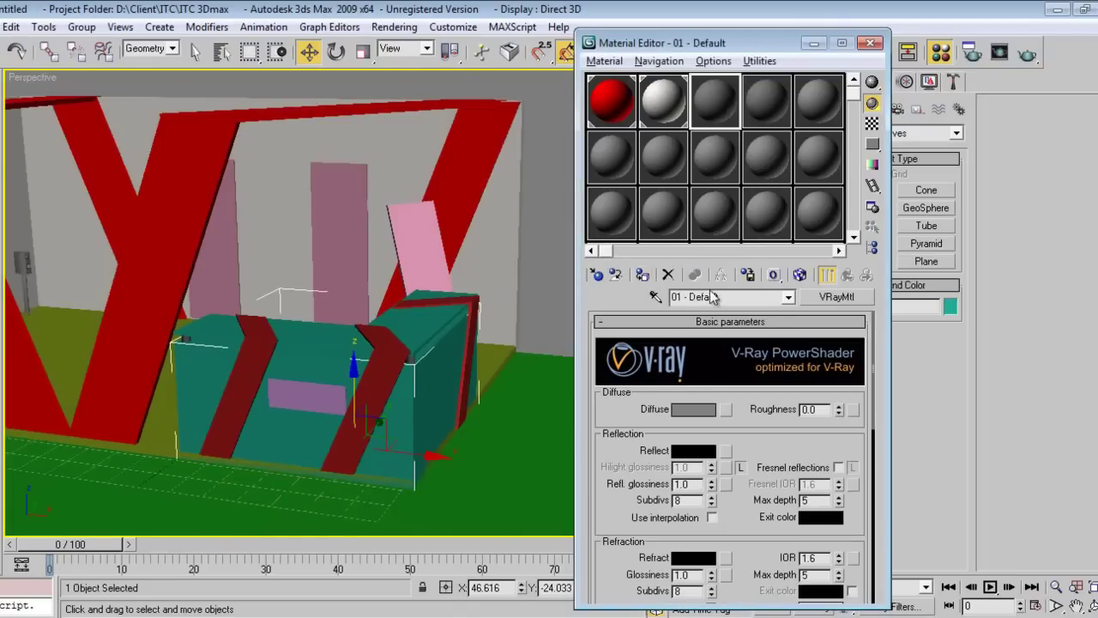
{"action": "double_click", "coordinate": [719, 297]}
{"action": "type", "text": "table"}
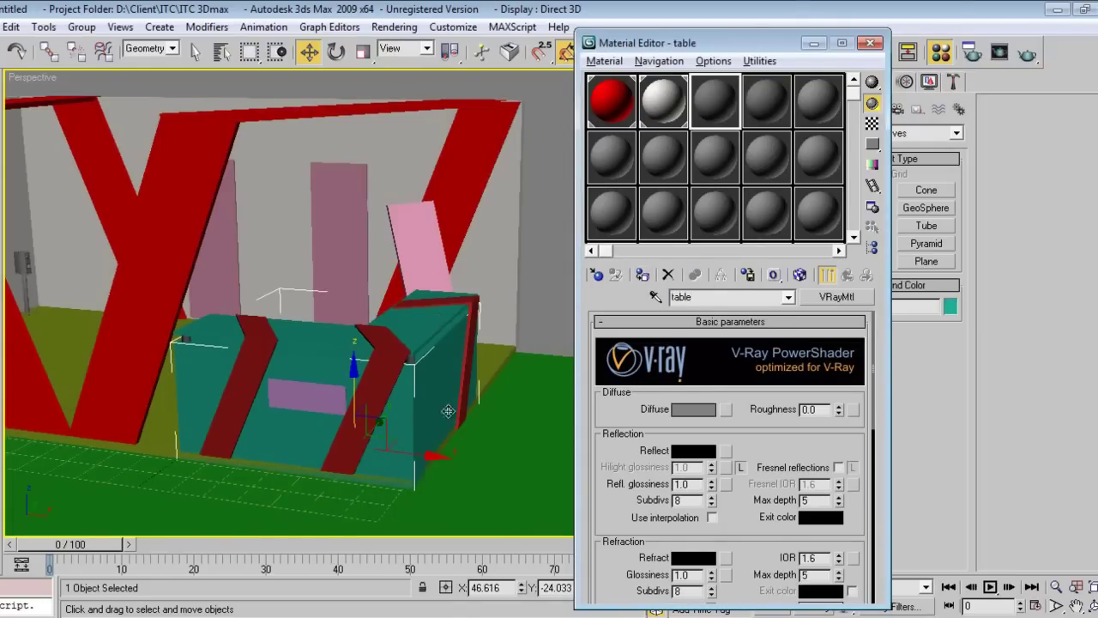
{"action": "left_click", "coordinate": [693, 409]}
{"action": "left_click_drag", "start_coordinate": [458, 177], "coordinate": [460, 230]}
{"action": "left_click", "coordinate": [592, 248]}
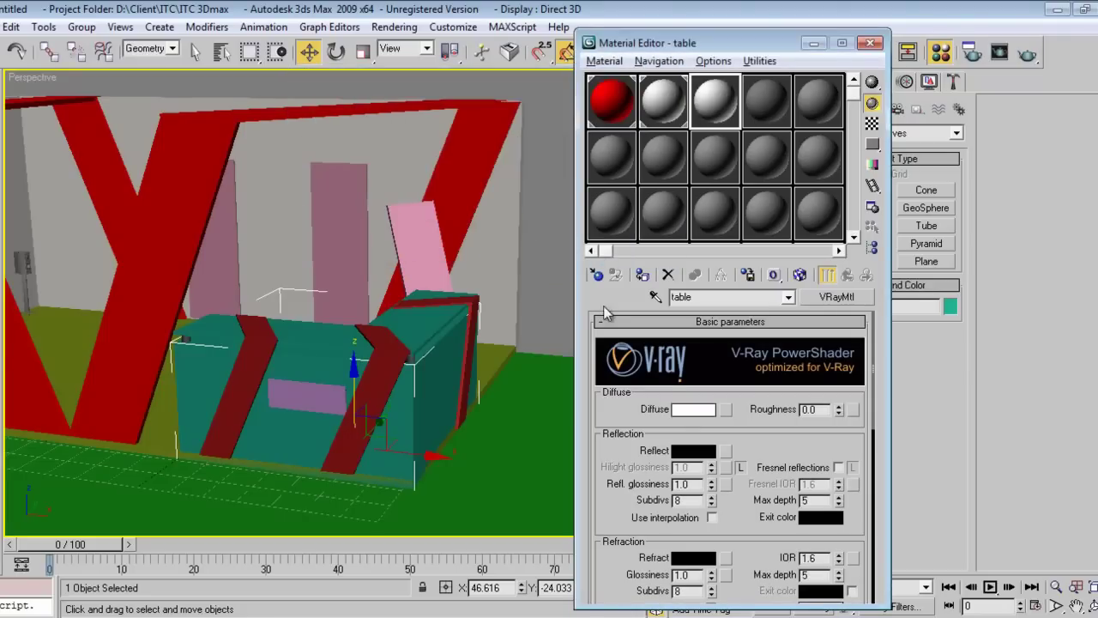
Set the table material's reflection color to dark grey with value 32 and assign the material to the counter body.
{"action": "left_click", "coordinate": [691, 450]}
{"action": "left_click", "coordinate": [460, 124]}
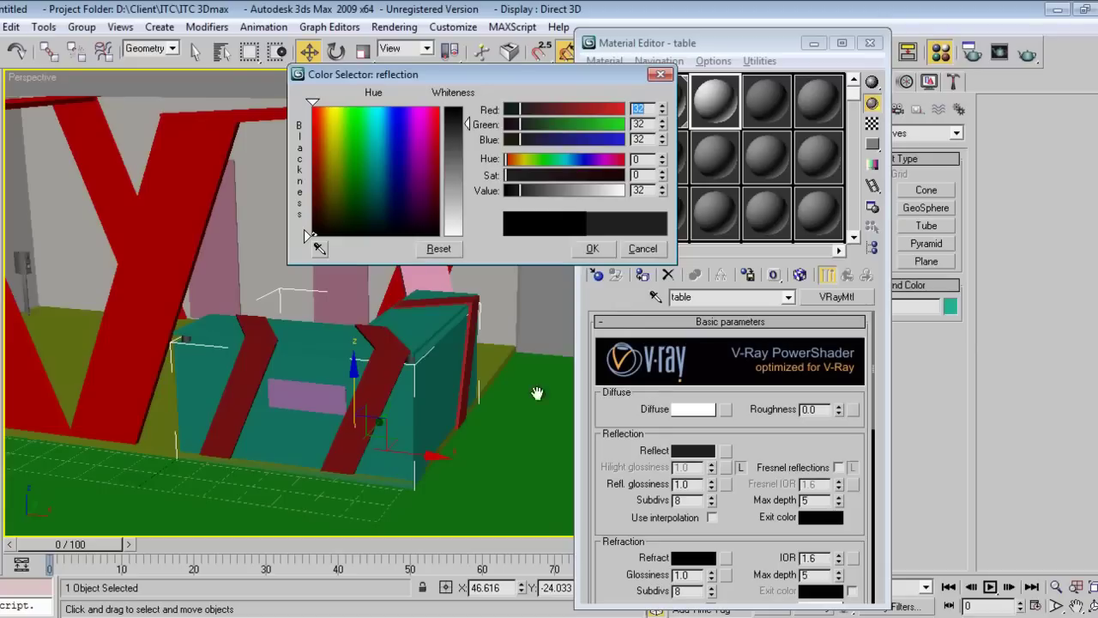
{"action": "right_click", "coordinate": [400, 388]}
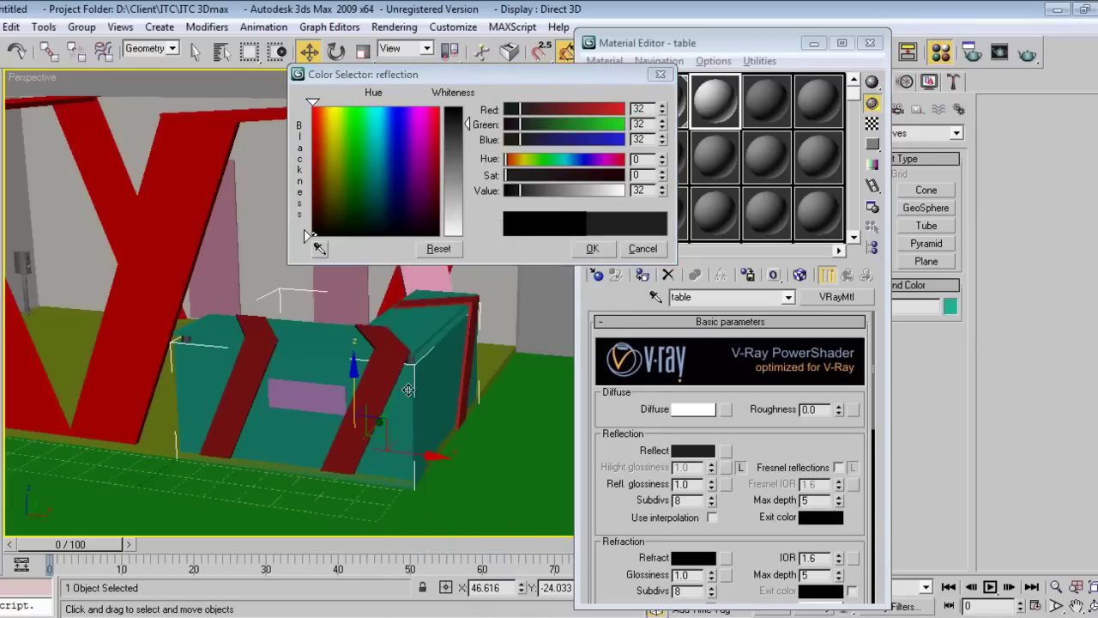
{"action": "left_click", "coordinate": [583, 253]}
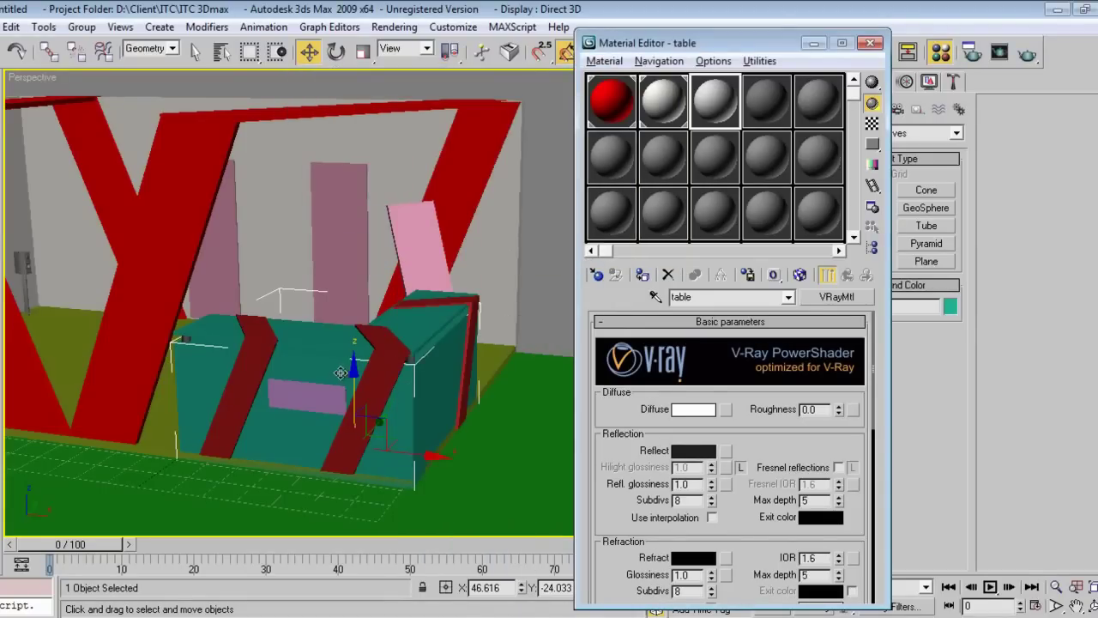
{"action": "key", "text": "F3"}
{"action": "key", "text": "F3"}
{"action": "left_click", "coordinate": [644, 274]}
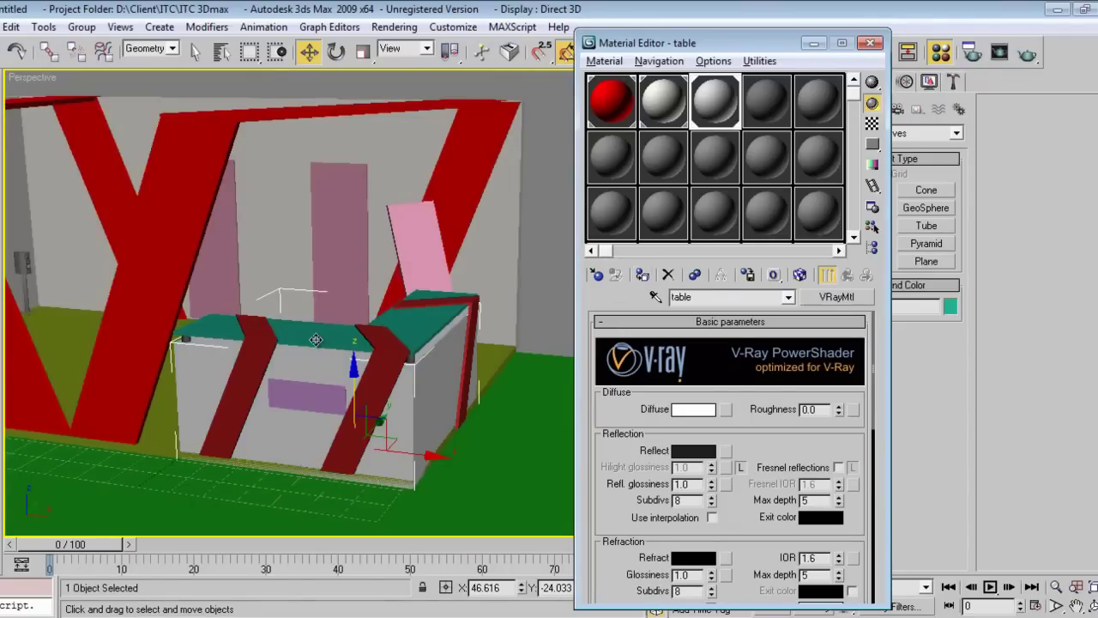
Name the fourth V-Ray material glass, leaving its reflection color black.
{"action": "left_click", "coordinate": [783, 107]}
{"action": "left_click", "coordinate": [737, 296]}
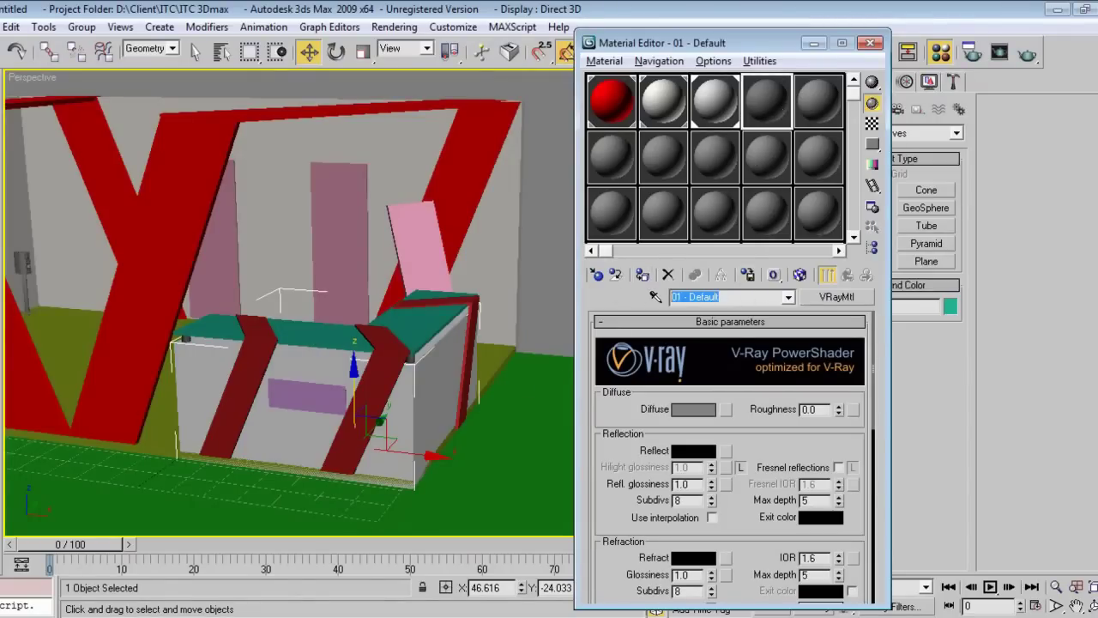
{"action": "type", "text": "gra"}
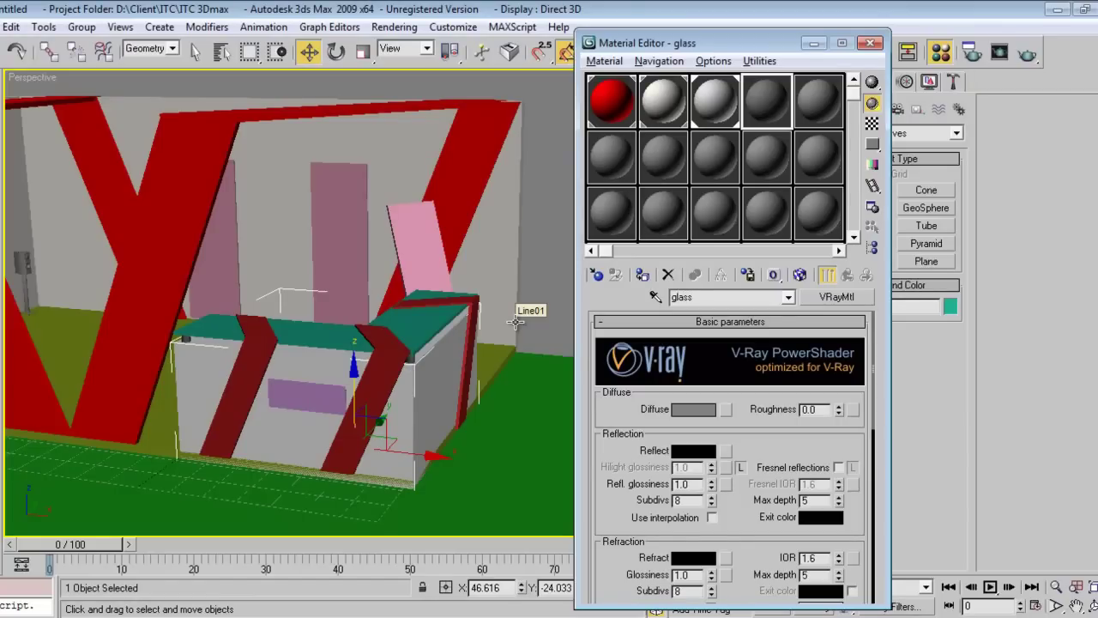
{"action": "left_click", "coordinate": [692, 452]}
{"action": "left_click", "coordinate": [642, 248]}
Set the glass material's refraction color to white and assign the material to the counter top.
{"action": "left_click", "coordinate": [692, 556]}
{"action": "left_click", "coordinate": [454, 245]}
{"action": "left_click", "coordinate": [590, 250]}
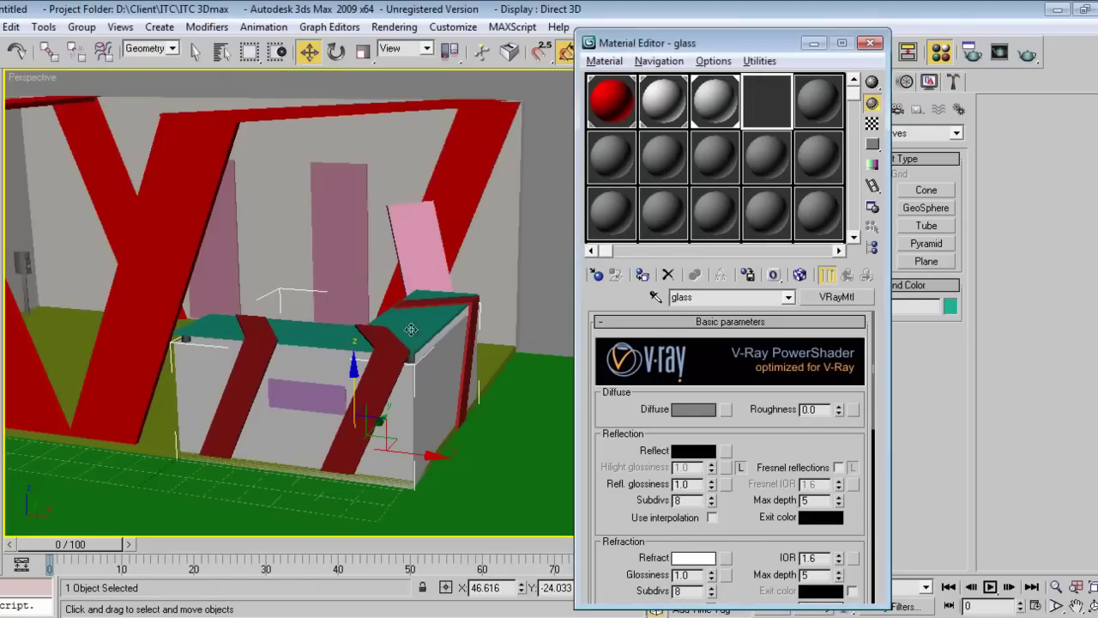
{"action": "left_click", "coordinate": [329, 331]}
{"action": "left_click", "coordinate": [643, 274]}
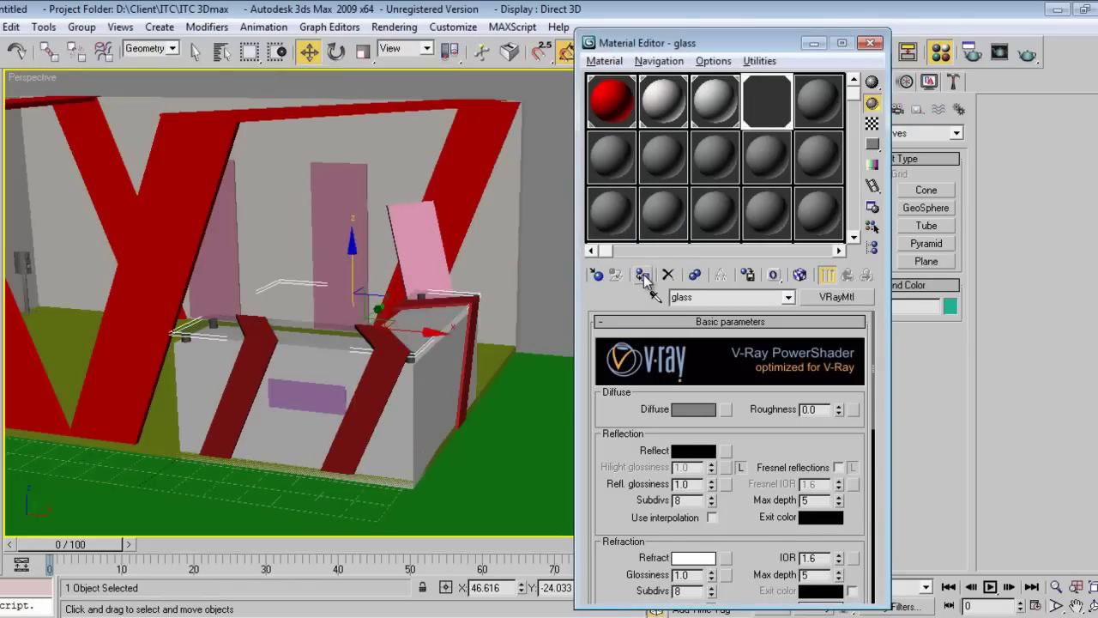
Convert the fifth material from Standard to VRayMtl for the decorative bands on the counter.
{"action": "left_click", "coordinate": [255, 390]}
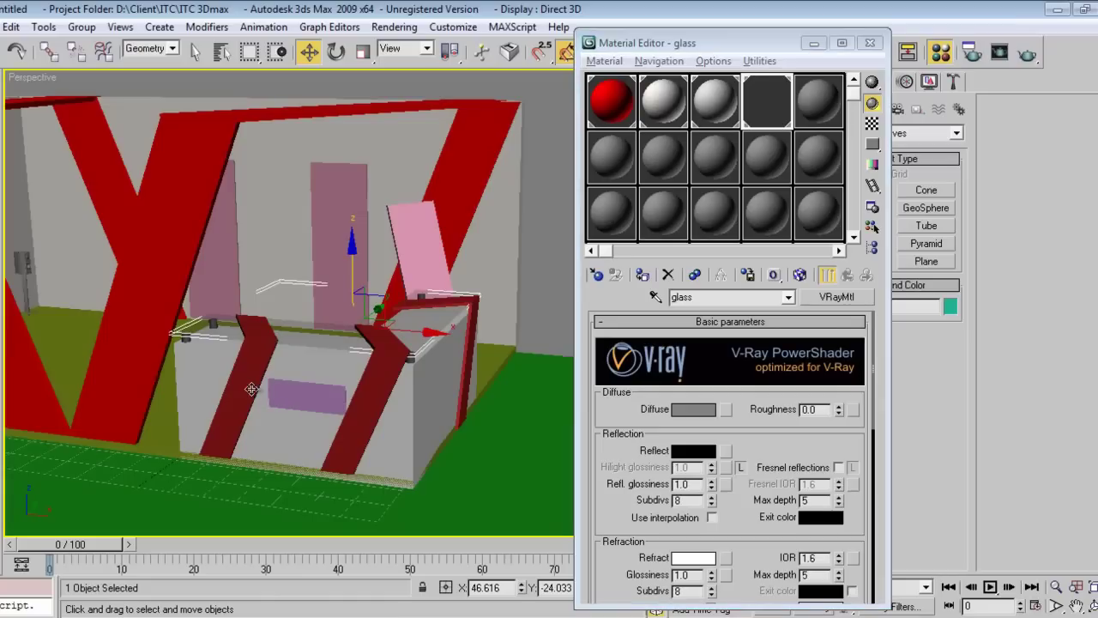
{"action": "left_click", "coordinate": [613, 159]}
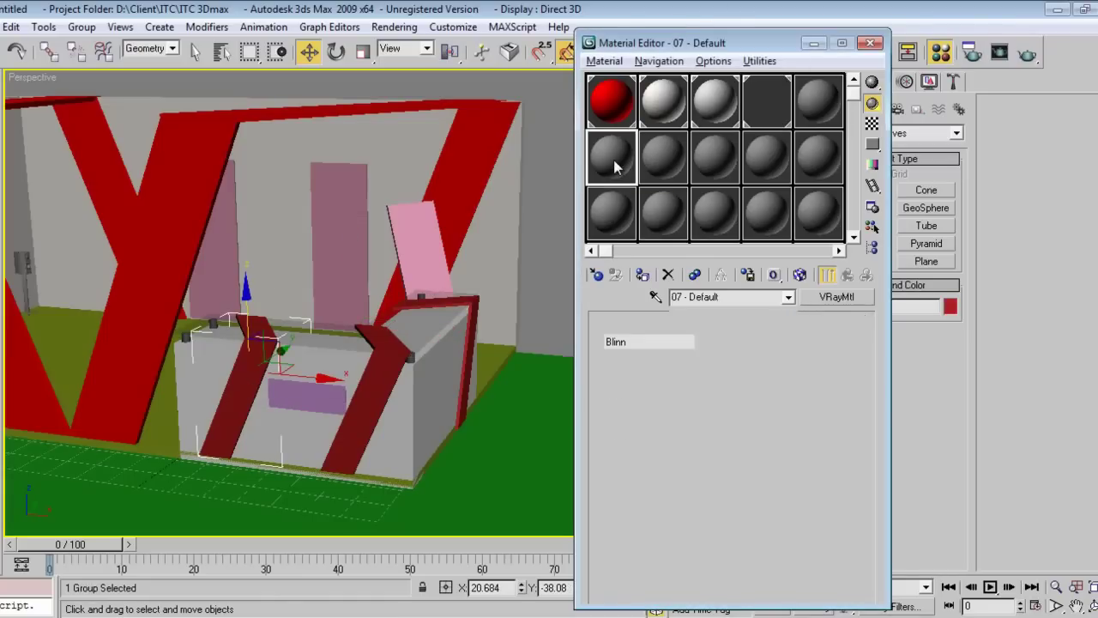
{"action": "left_click", "coordinate": [825, 107]}
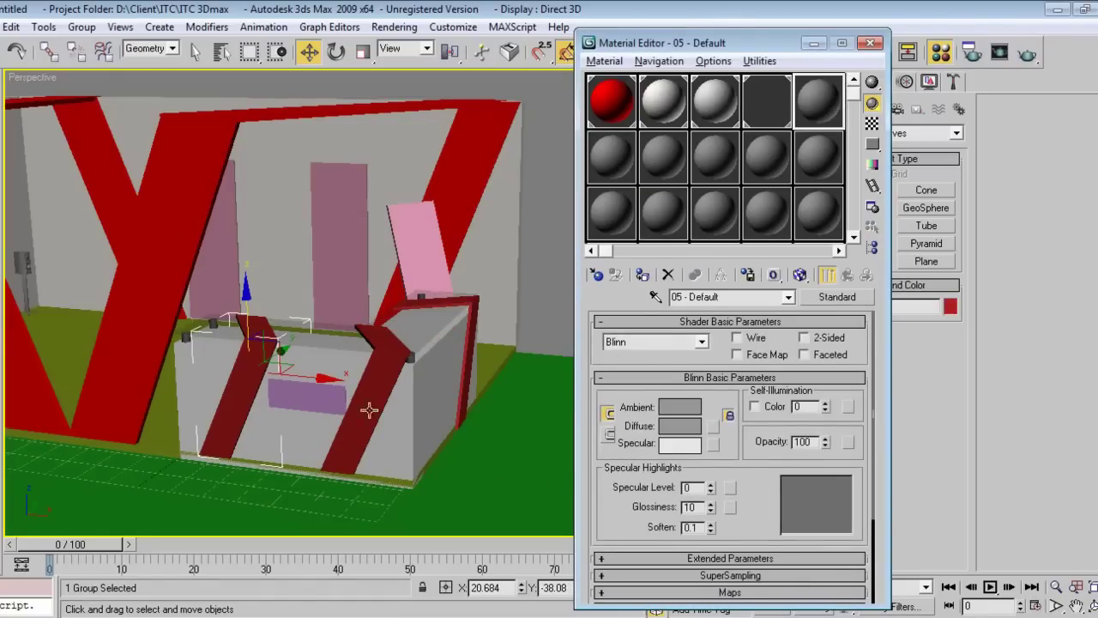
{"action": "left_click", "coordinate": [837, 296]}
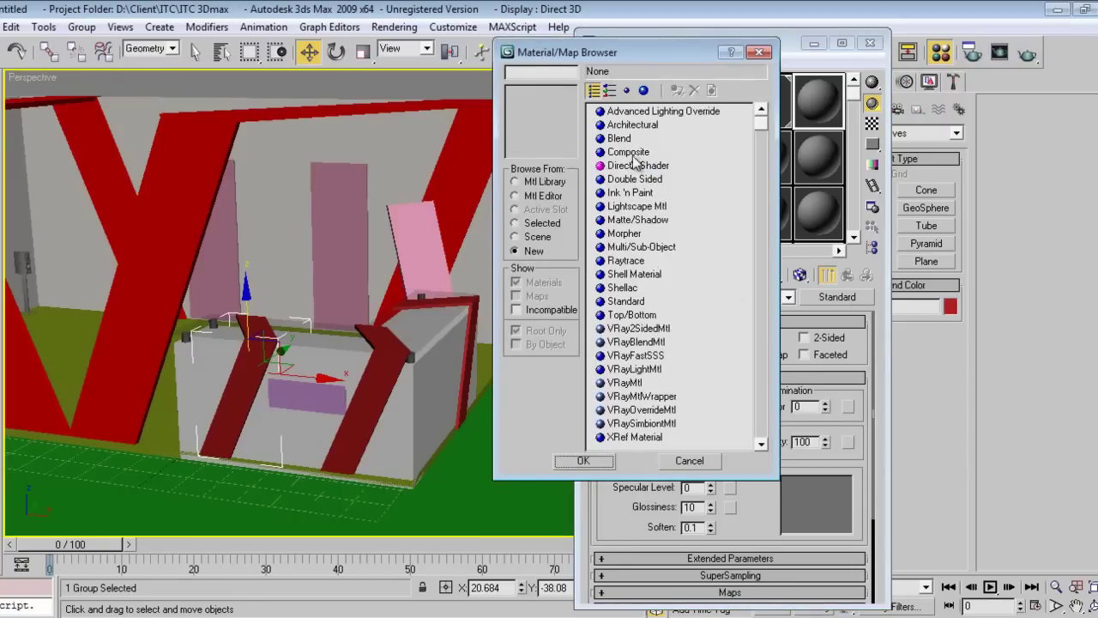
{"action": "left_click", "coordinate": [625, 382]}
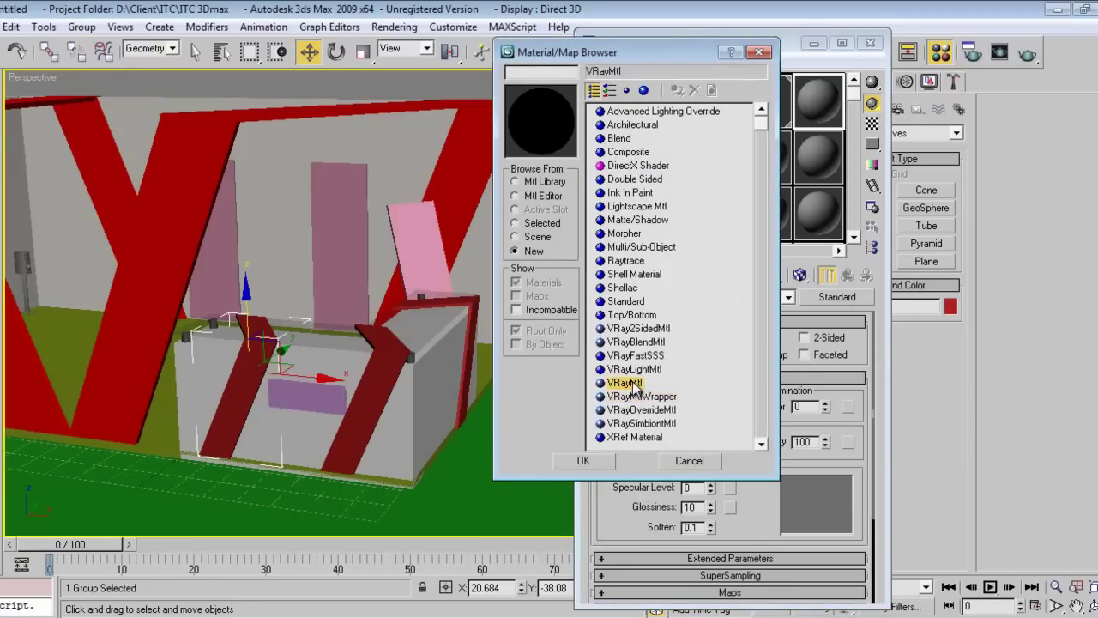
{"action": "double_click", "coordinate": [631, 384]}
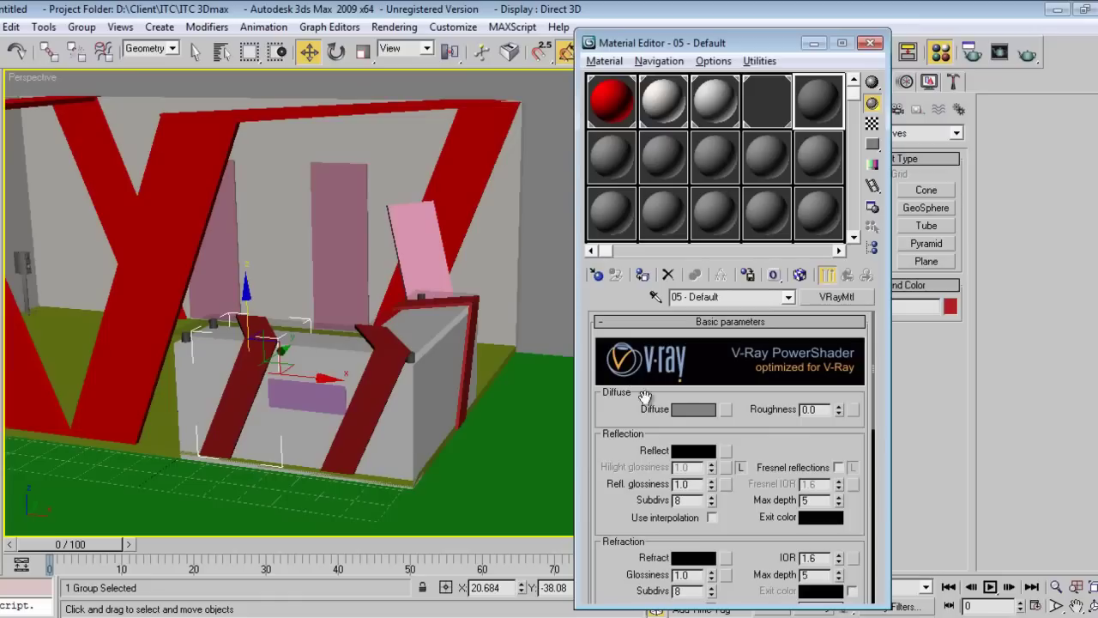
Set the fifth material's diffuse color to red and its reflection color to dark grey with value 47.
{"action": "left_click", "coordinate": [701, 411]}
{"action": "left_click_drag", "start_coordinate": [435, 171], "coordinate": [454, 107]}
{"action": "left_click", "coordinate": [580, 250]}
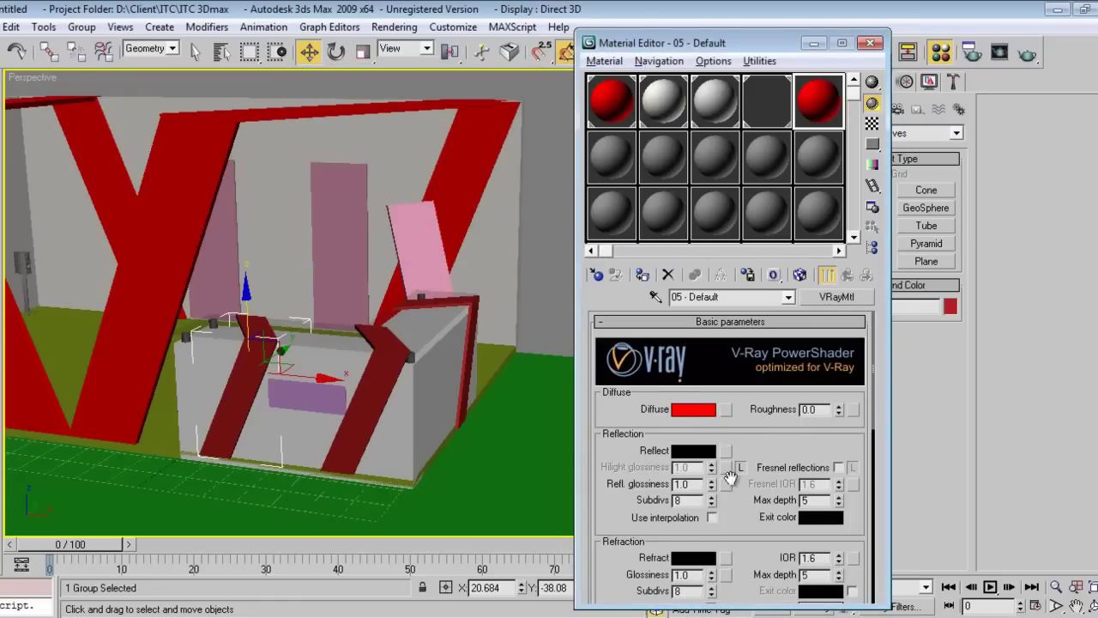
{"action": "left_click", "coordinate": [696, 452]}
{"action": "left_click_drag", "start_coordinate": [453, 130], "coordinate": [462, 131]}
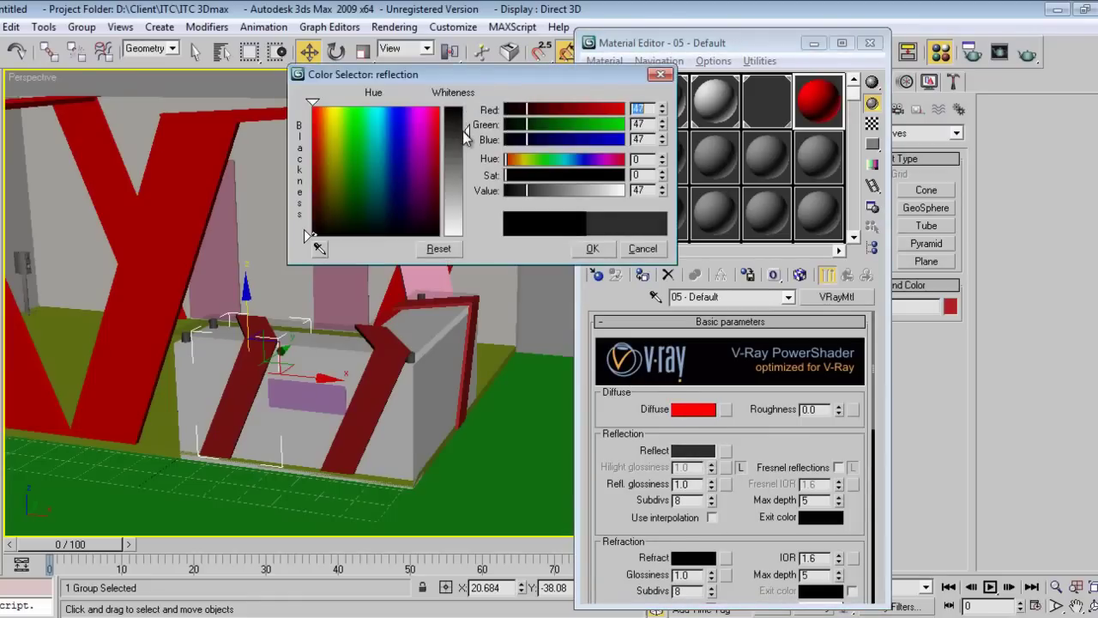
{"action": "left_click", "coordinate": [592, 248]}
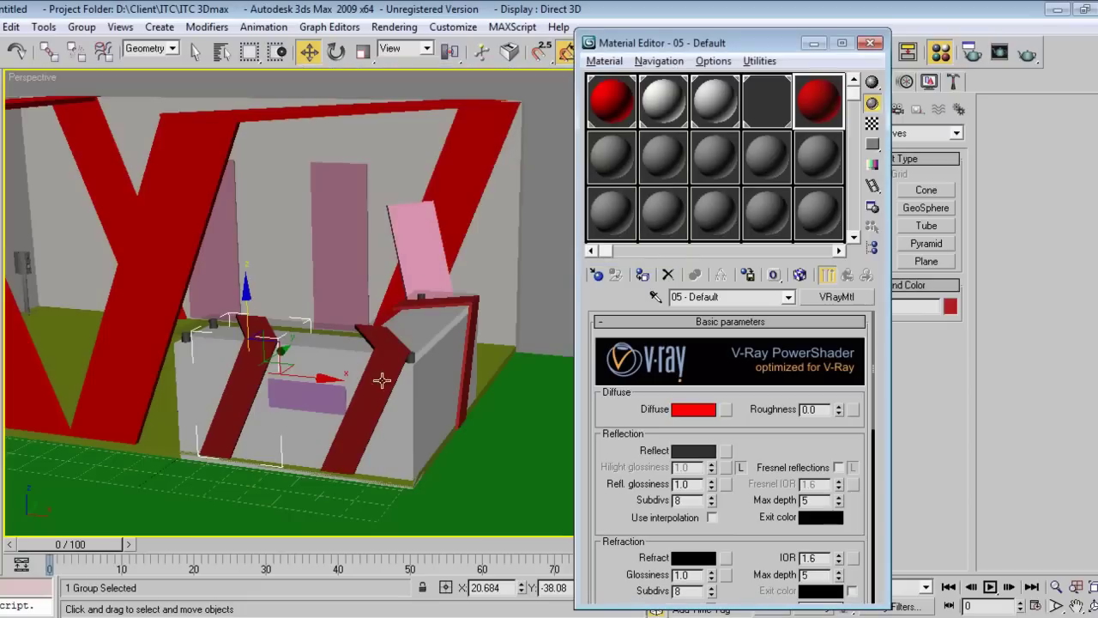
Assign the reflective red material to the two front bands and the side band of the counter.
{"action": "left_click", "coordinate": [246, 394]}
{"action": "key", "text": "F3"}
{"action": "left_click", "coordinate": [269, 354]}
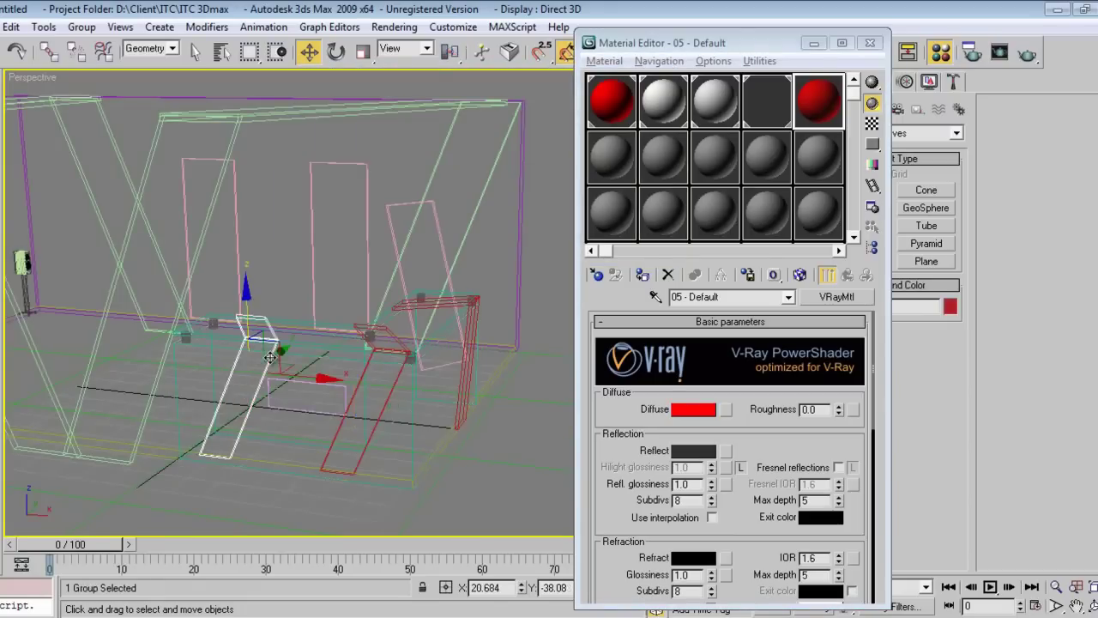
{"action": "left_click", "coordinate": [356, 386]}
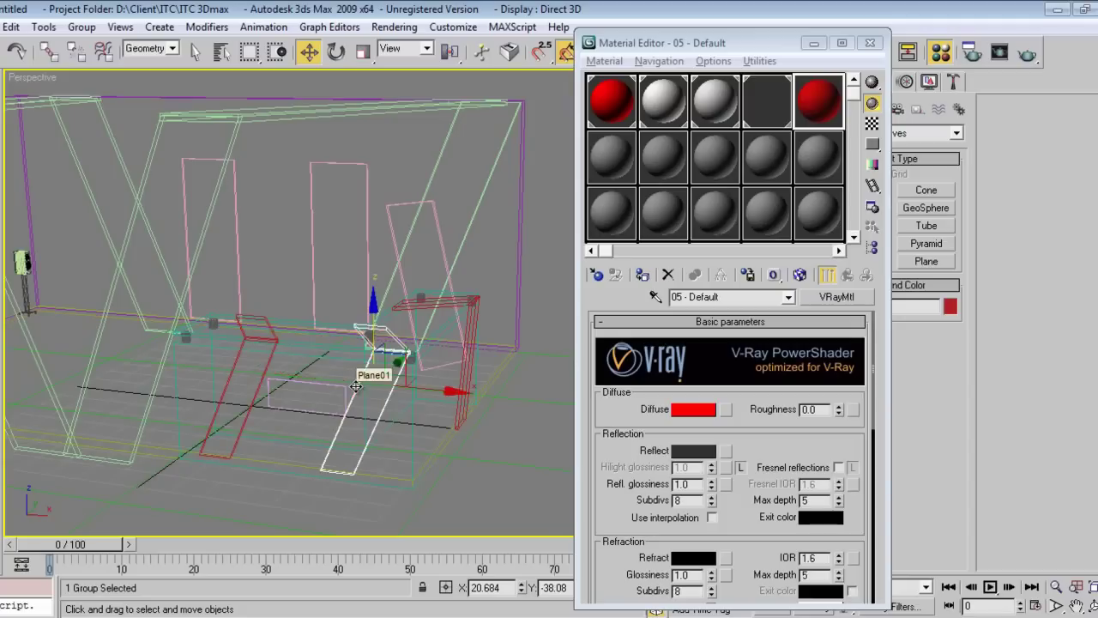
{"action": "left_click", "coordinate": [275, 360], "text": "ctrl"}
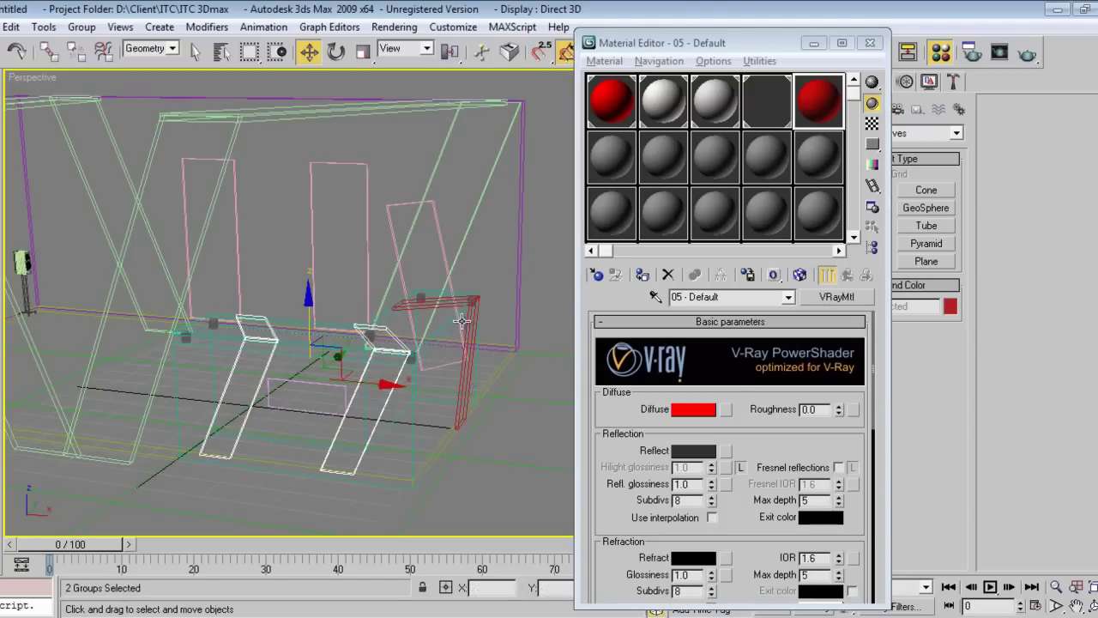
{"action": "left_click", "coordinate": [467, 325], "text": "ctrl"}
{"action": "left_click", "coordinate": [642, 275]}
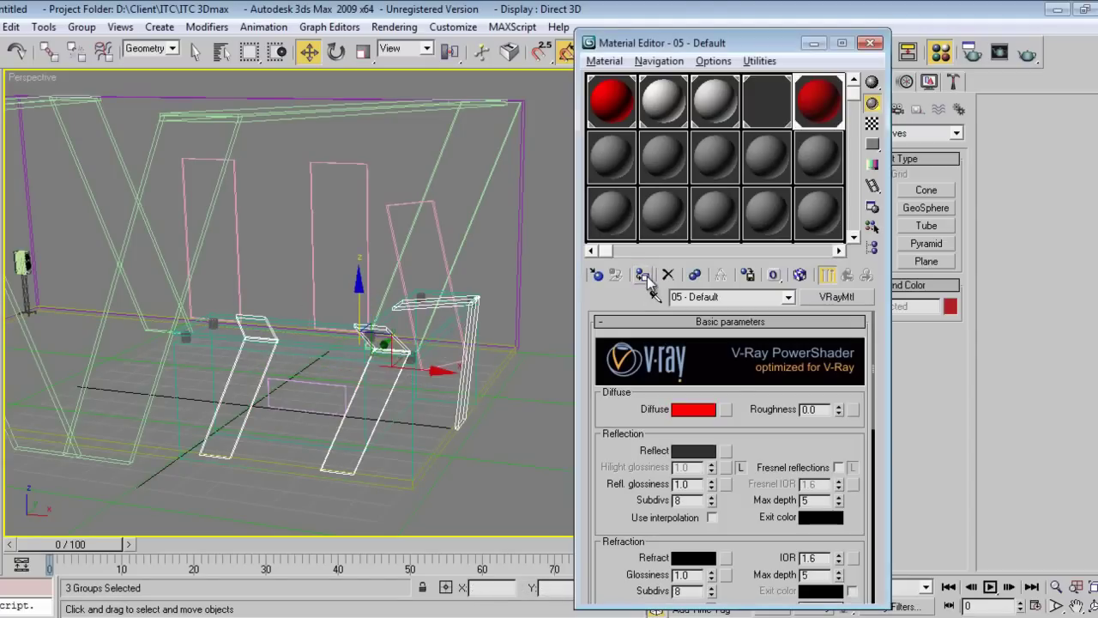
{"action": "key", "text": "F3"}
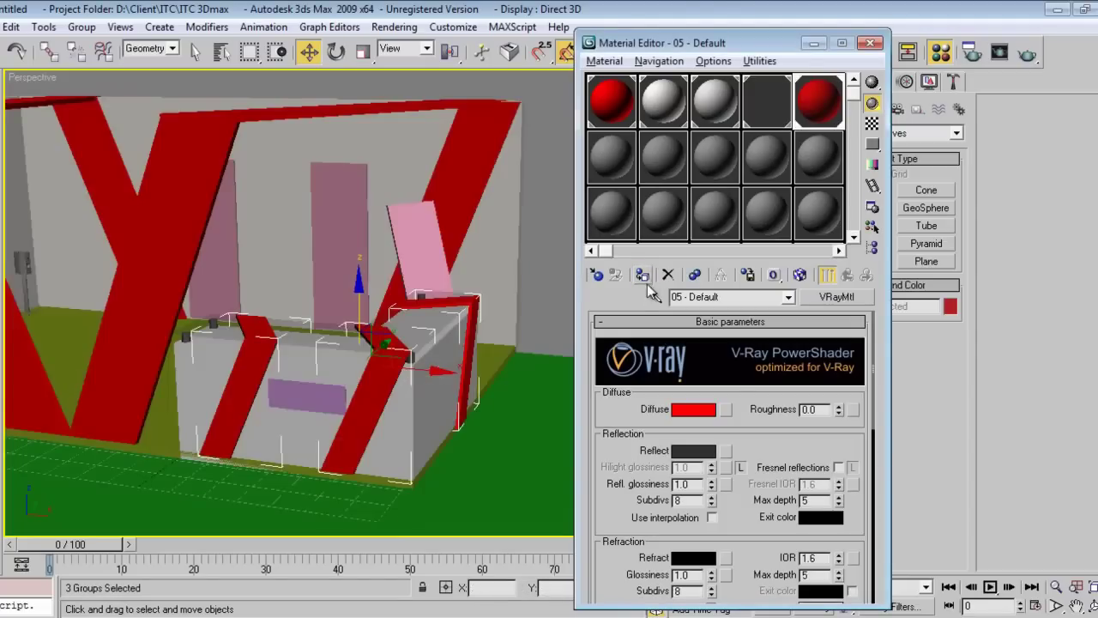
Select the pink back-wall panel nearest the tilted stand and add a Bitmap diffuse map to the unused material 07 - Default.
{"action": "left_click", "coordinate": [870, 43]}
{"action": "middle_click_drag", "start_coordinate": [259, 406], "coordinate": [496, 323], "text": "alt"}
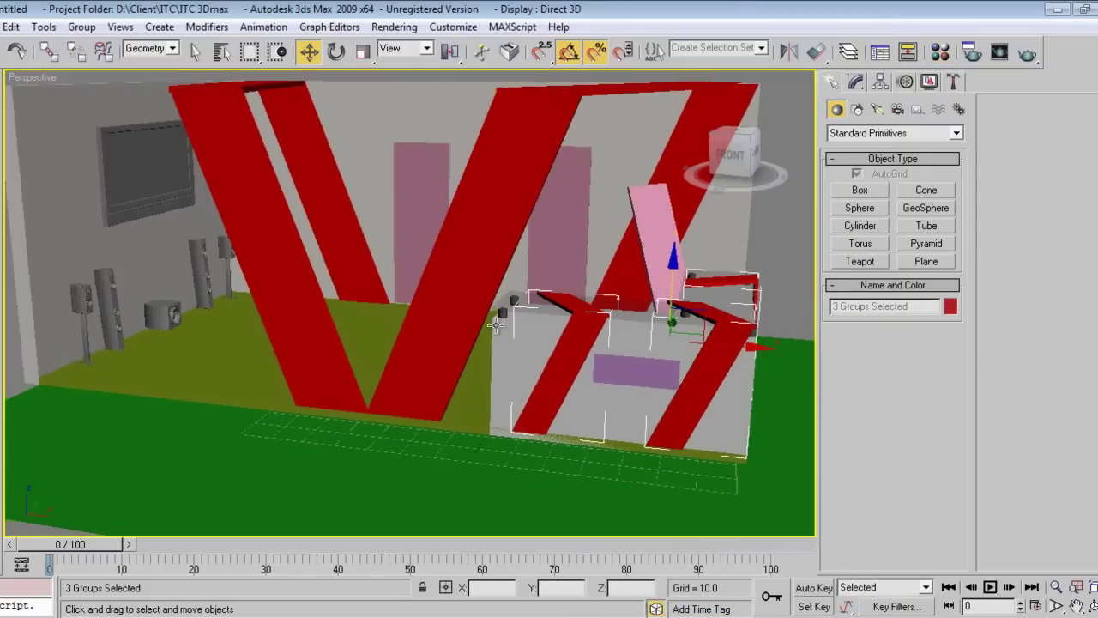
{"action": "middle_click_drag", "start_coordinate": [501, 376], "coordinate": [486, 383], "text": "alt"}
{"action": "middle_click_drag", "start_coordinate": [516, 324], "coordinate": [417, 432]}
{"action": "left_click", "coordinate": [510, 384]}
{"action": "middle_click_drag", "start_coordinate": [514, 432], "coordinate": [525, 385]}
{"action": "key", "text": "m"}
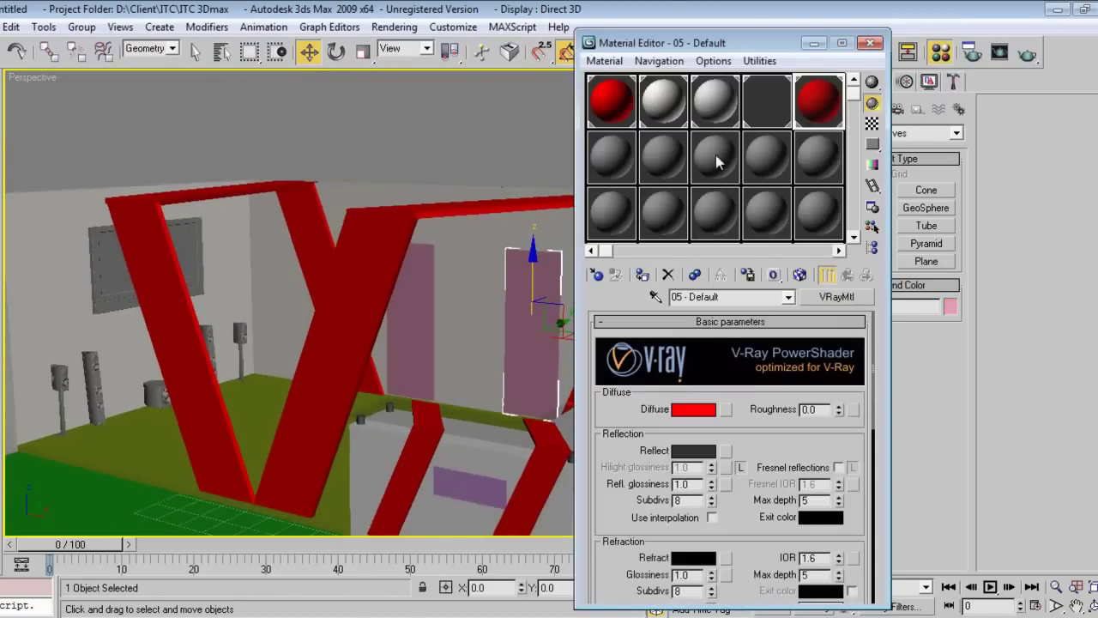
{"action": "left_click", "coordinate": [621, 164]}
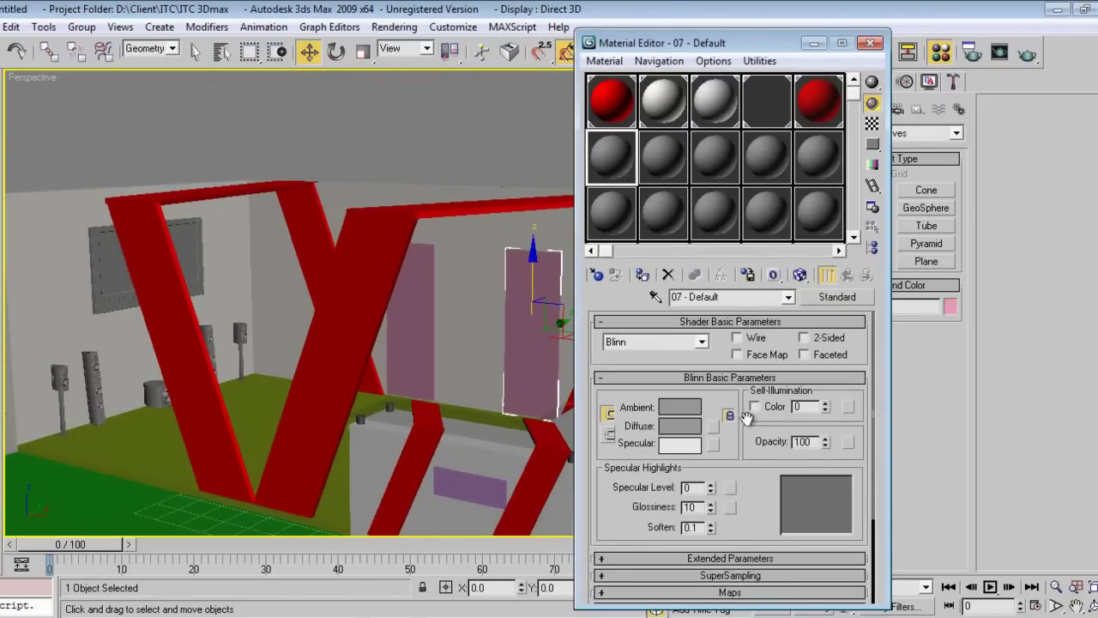
{"action": "left_click", "coordinate": [712, 427]}
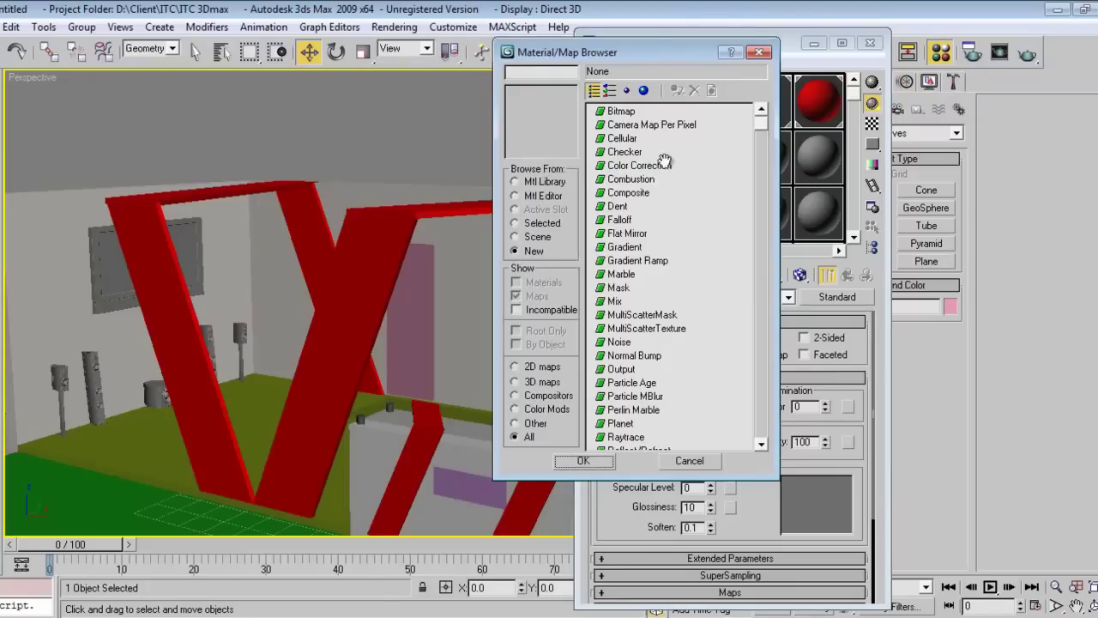
{"action": "left_click", "coordinate": [630, 115]}
{"action": "double_click", "coordinate": [631, 120]}
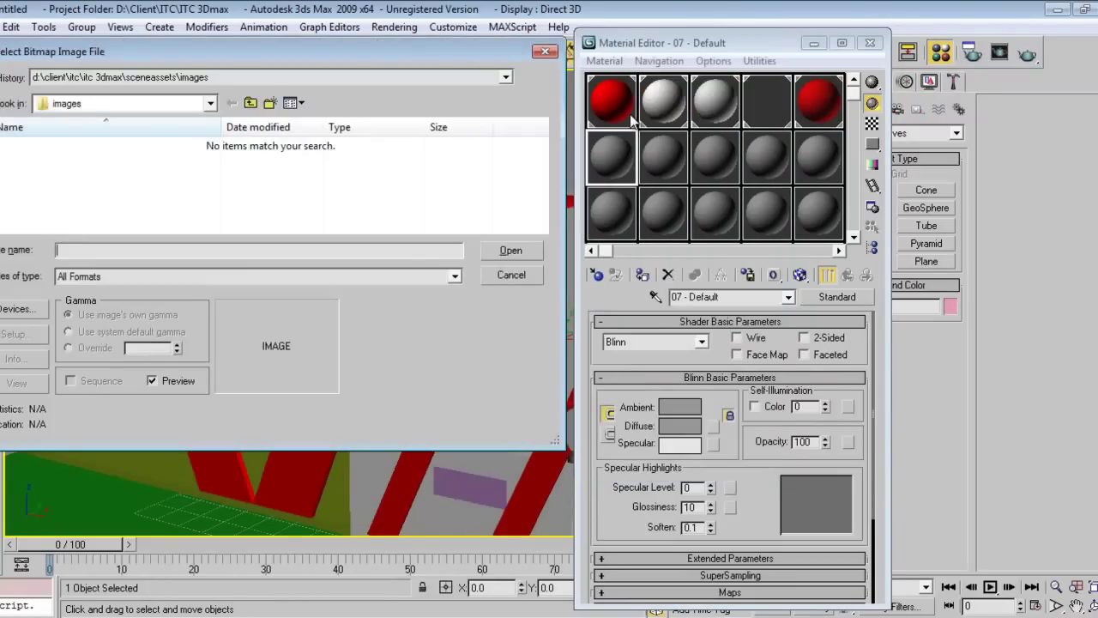
Browse for the bitmap image in the charts folder of D:\keyframesonline\Stall design Project.
{"action": "left_click", "coordinate": [178, 105]}
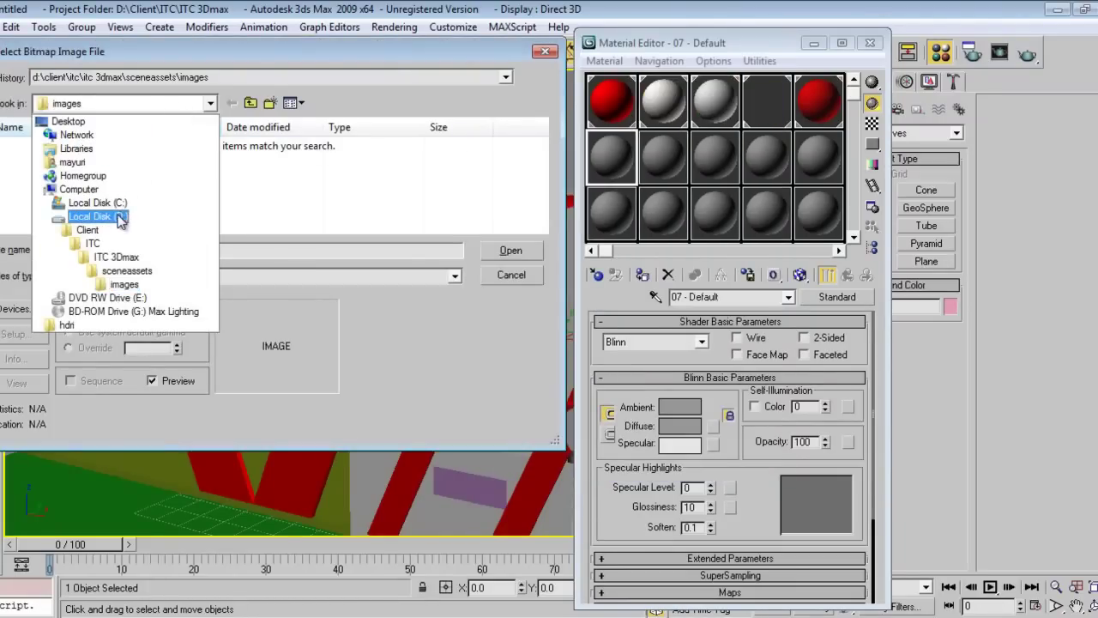
{"action": "left_click", "coordinate": [187, 103]}
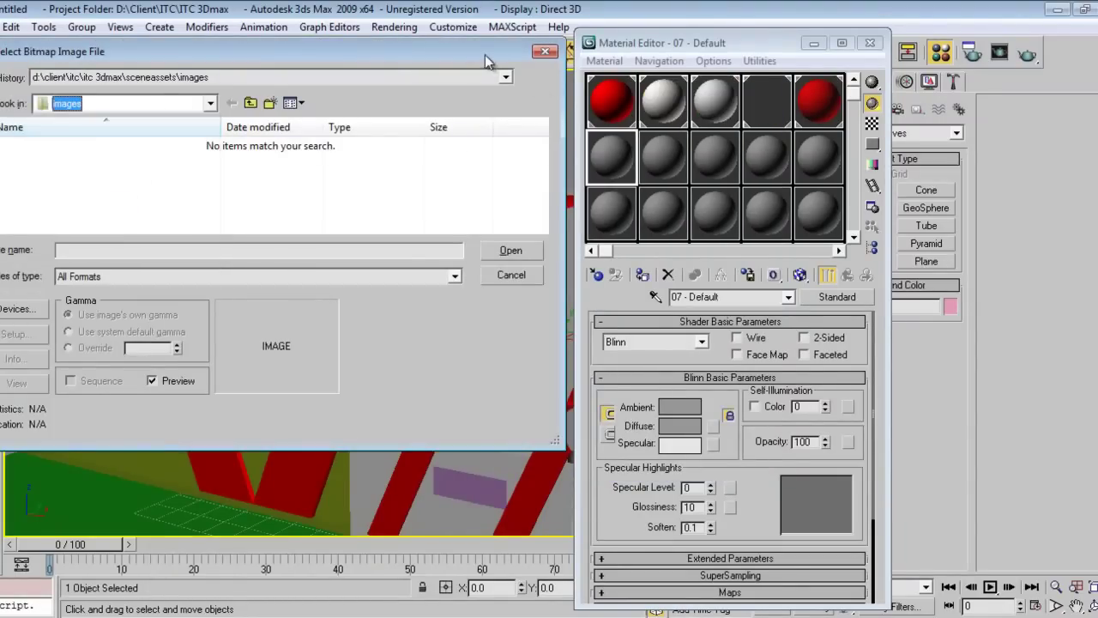
{"action": "left_click", "coordinate": [184, 98]}
{"action": "left_click", "coordinate": [184, 98]}
{"action": "left_click", "coordinate": [192, 78]}
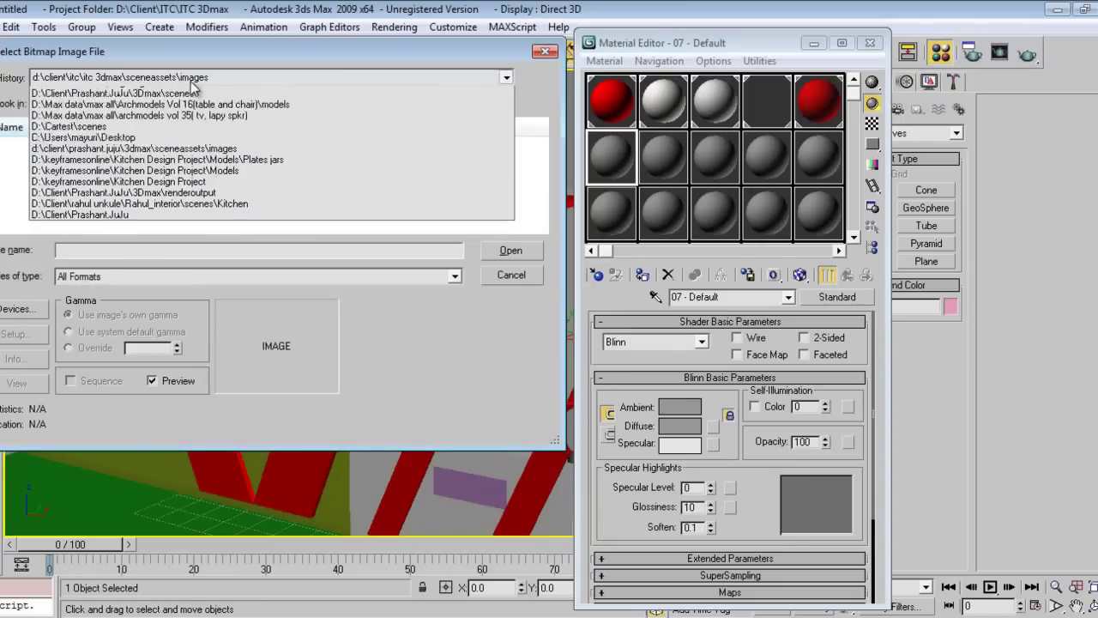
{"action": "left_click", "coordinate": [180, 105]}
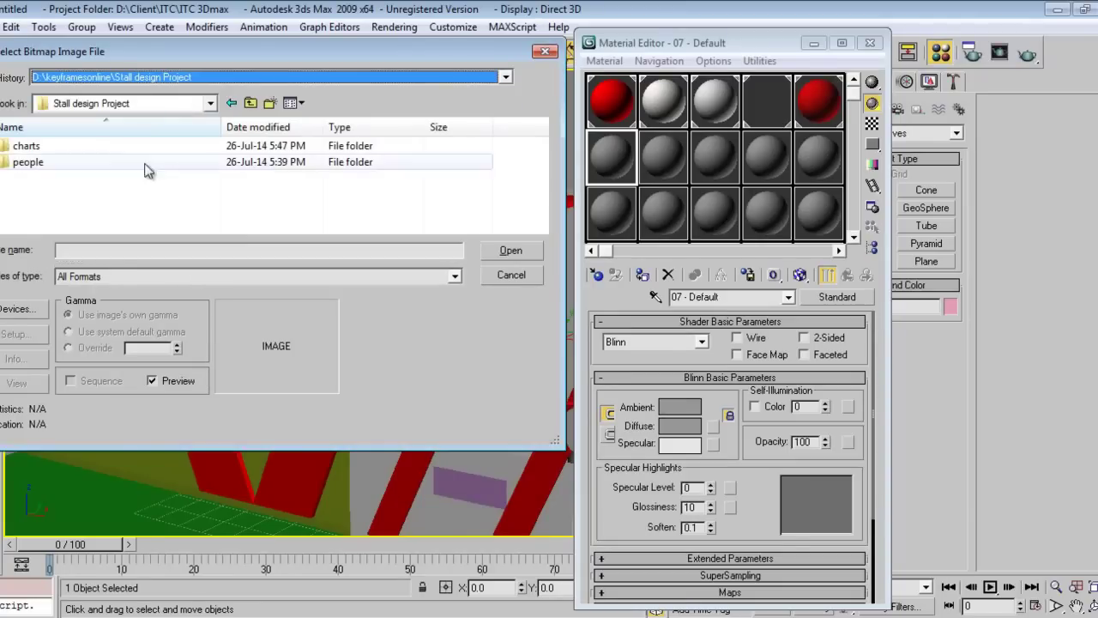
{"action": "double_click", "coordinate": [41, 148]}
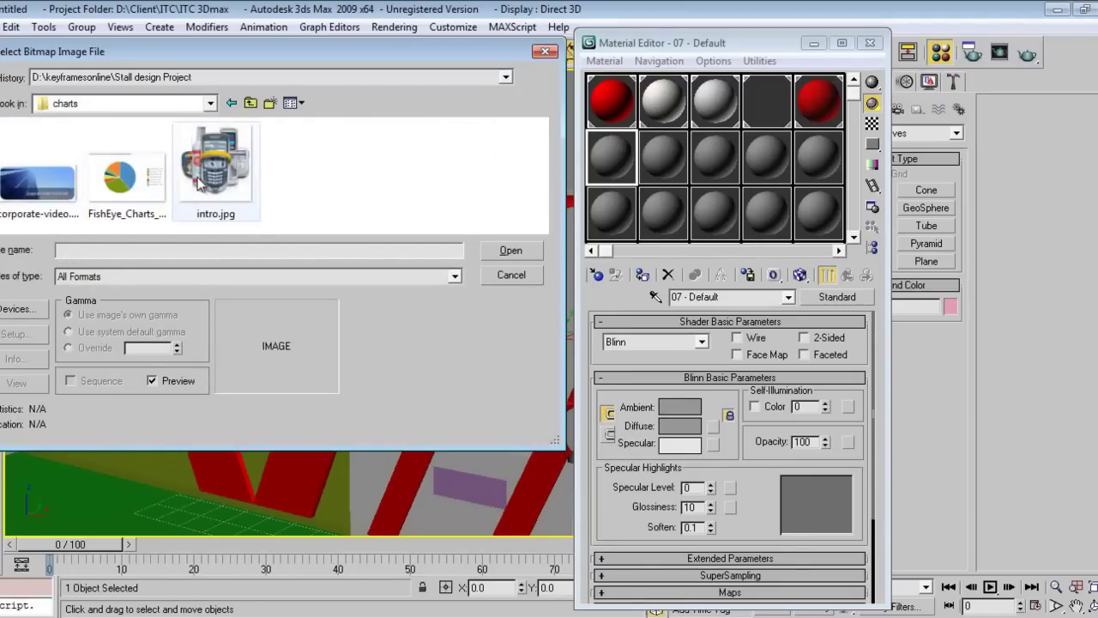
Load FishEye_Charts_Page04.png as the diffuse bitmap, assign the material to the selected panel and display its texture in the viewport.
{"action": "left_click", "coordinate": [137, 180]}
{"action": "left_click", "coordinate": [195, 177]}
{"action": "left_click", "coordinate": [141, 195]}
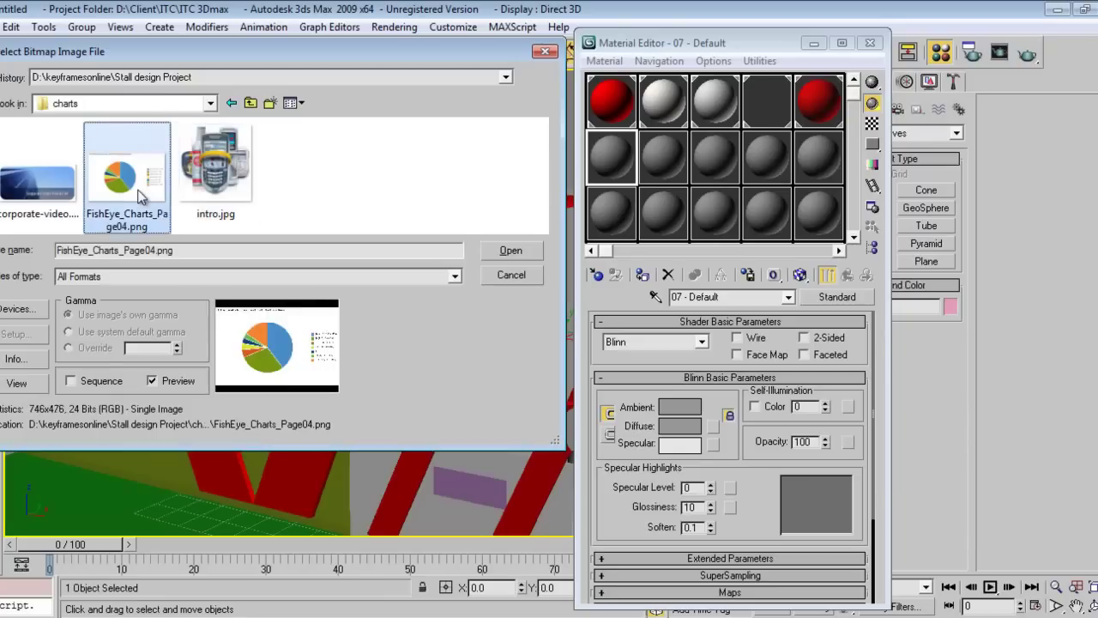
{"action": "left_click", "coordinate": [506, 251]}
{"action": "left_click", "coordinate": [799, 275]}
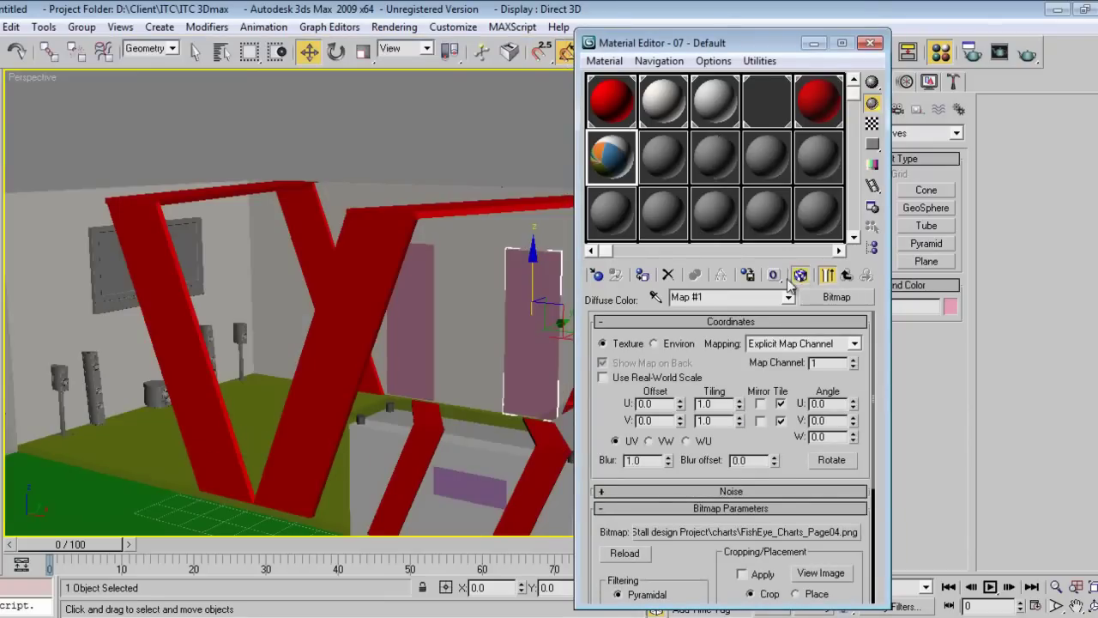
{"action": "left_click", "coordinate": [643, 274]}
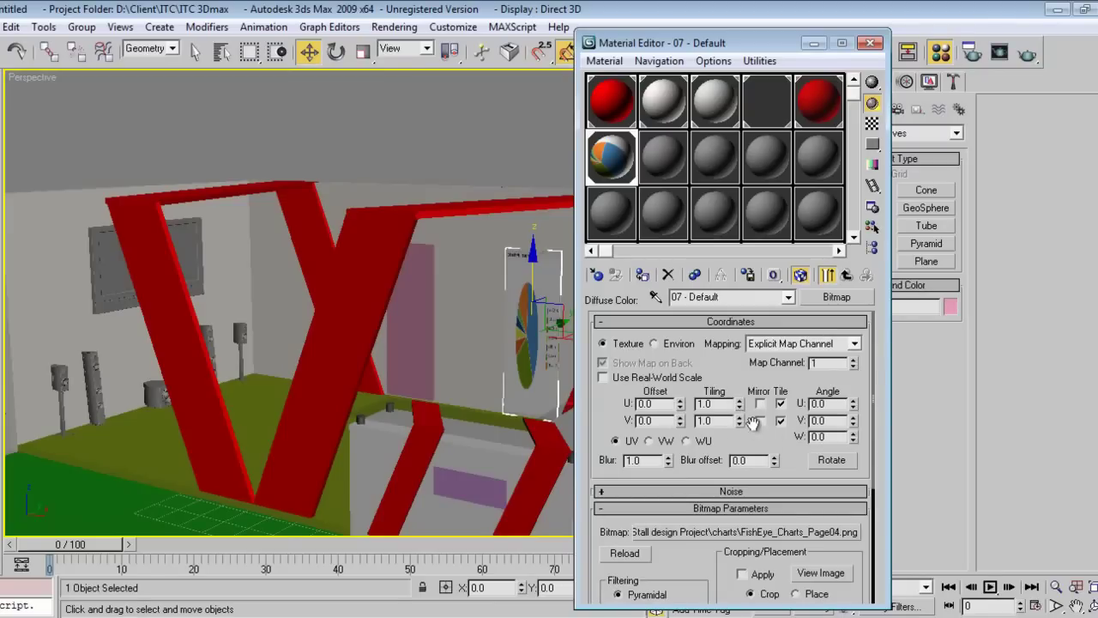
Try a U tiling of -0.3 on the chart map and toggle its U and V tile options.
{"action": "left_click_drag", "start_coordinate": [738, 404], "coordinate": [742, 420]}
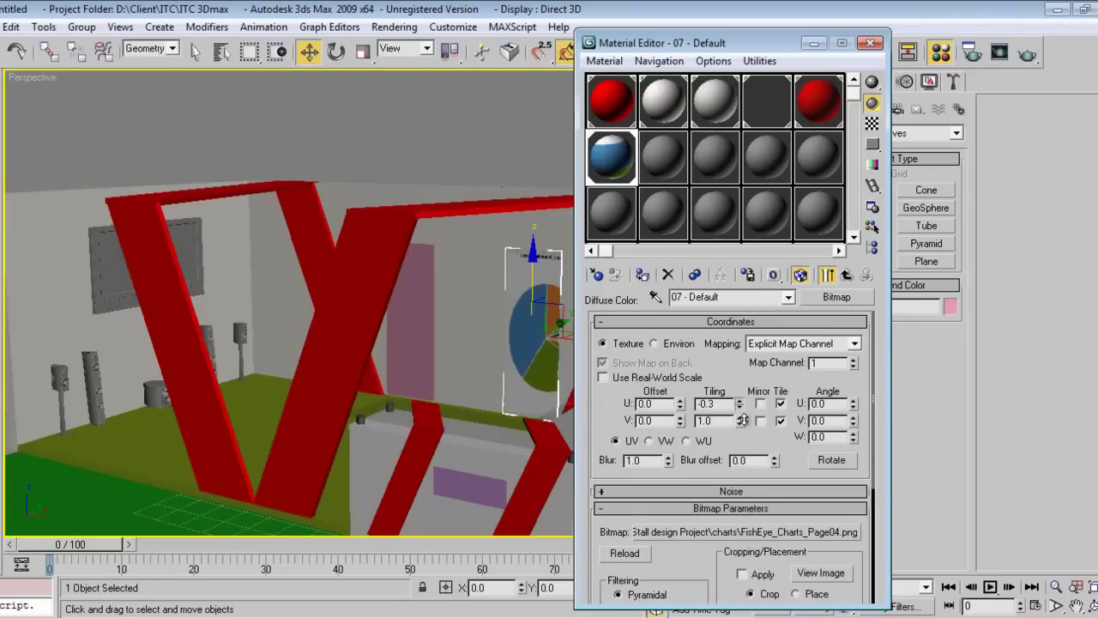
{"action": "left_click", "coordinate": [779, 420]}
{"action": "left_click", "coordinate": [779, 404]}
{"action": "left_click", "coordinate": [780, 421]}
{"action": "left_click", "coordinate": [780, 403]}
{"action": "left_click", "coordinate": [740, 425]}
Scale the chart panel wider along its local X axis.
{"action": "left_click_drag", "start_coordinate": [759, 42], "coordinate": [880, 319]}
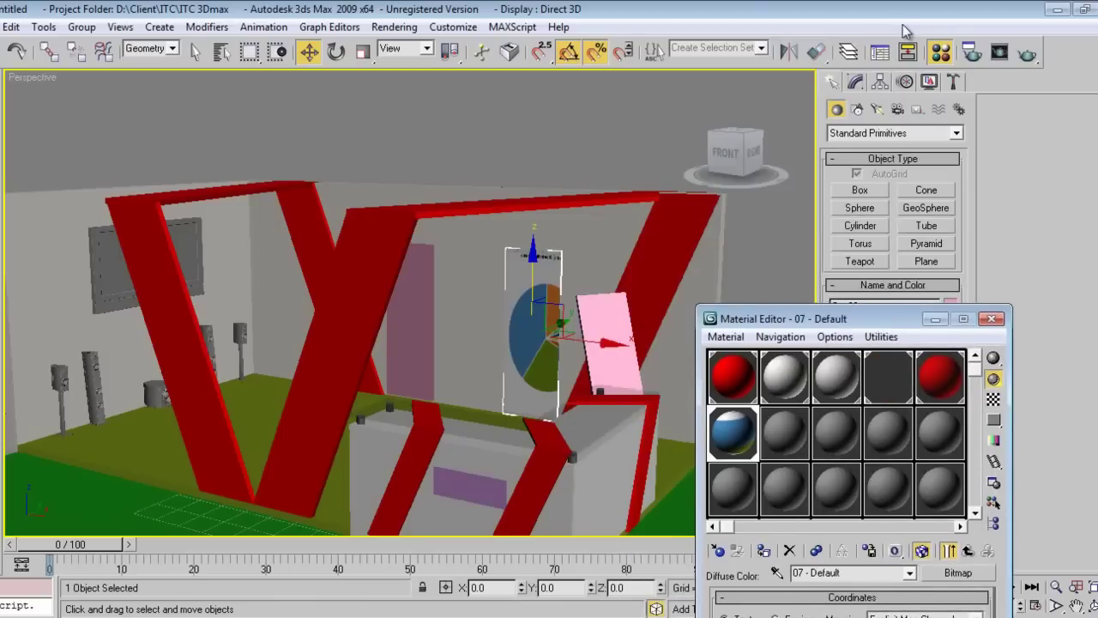
{"action": "left_click", "coordinate": [856, 82]}
{"action": "right_click", "coordinate": [602, 310]}
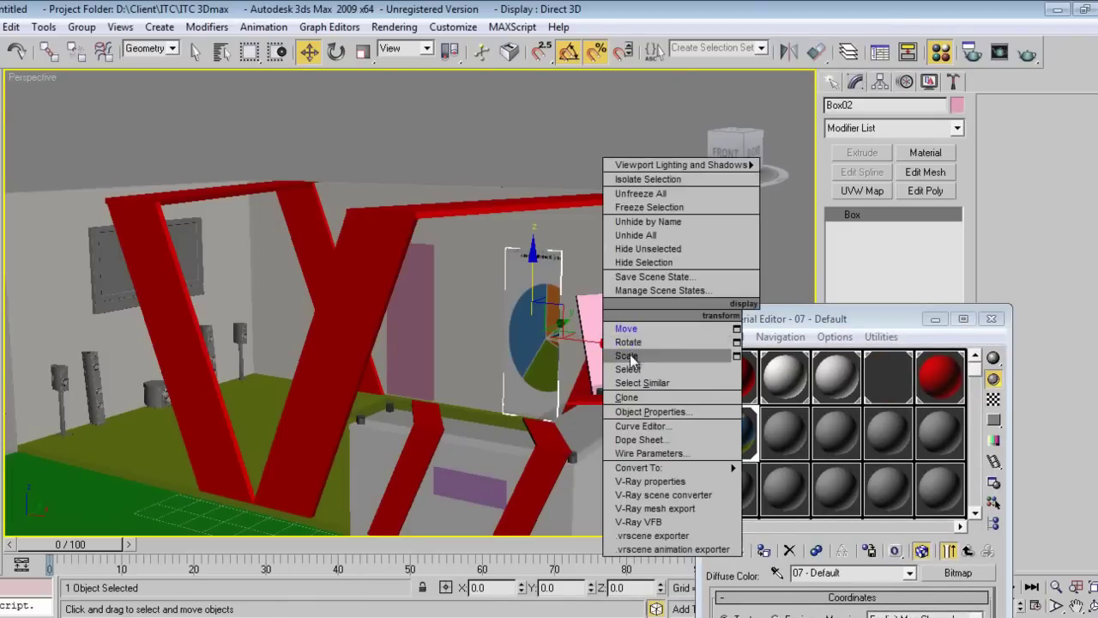
{"action": "left_click", "coordinate": [618, 347]}
{"action": "left_click_drag", "start_coordinate": [623, 343], "coordinate": [648, 350]}
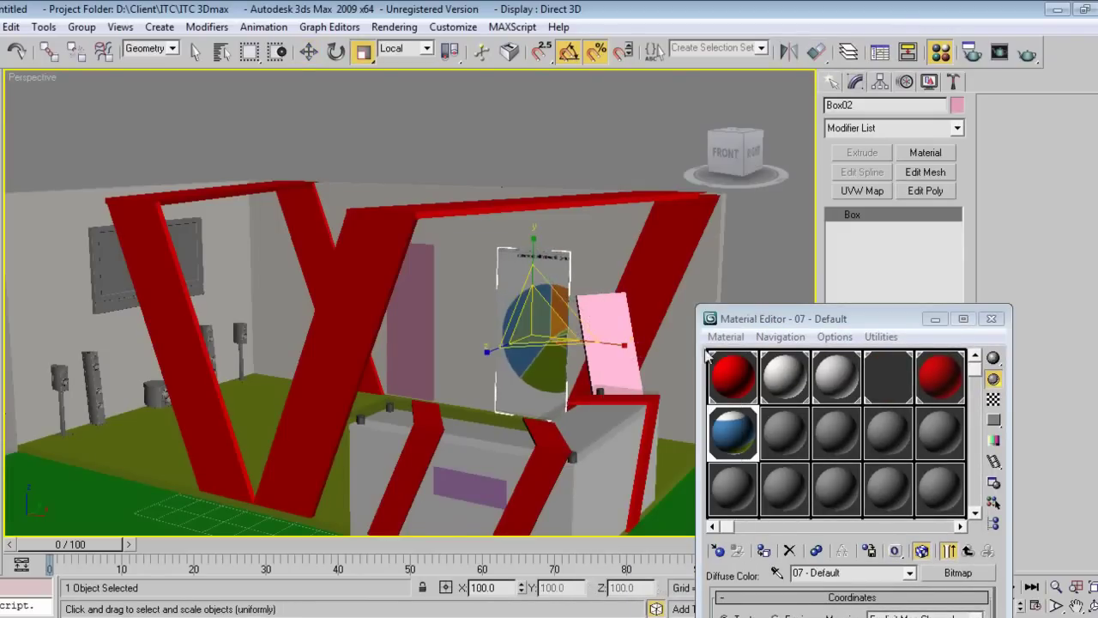
{"action": "left_click_drag", "start_coordinate": [744, 322], "coordinate": [440, 454]}
{"action": "left_click_drag", "start_coordinate": [947, 405], "coordinate": [947, 380]}
{"action": "left_click_drag", "start_coordinate": [571, 452], "coordinate": [860, 151]}
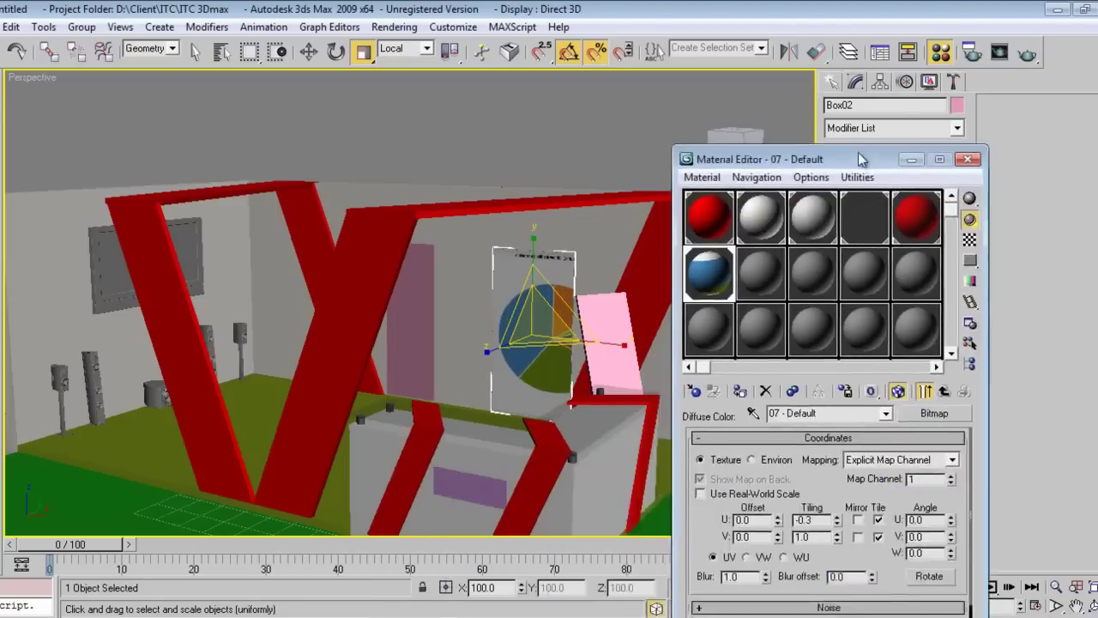
Set the chart map's tiling to 0.8 in U and 0.5 in V.
{"action": "right_click", "coordinate": [841, 514]}
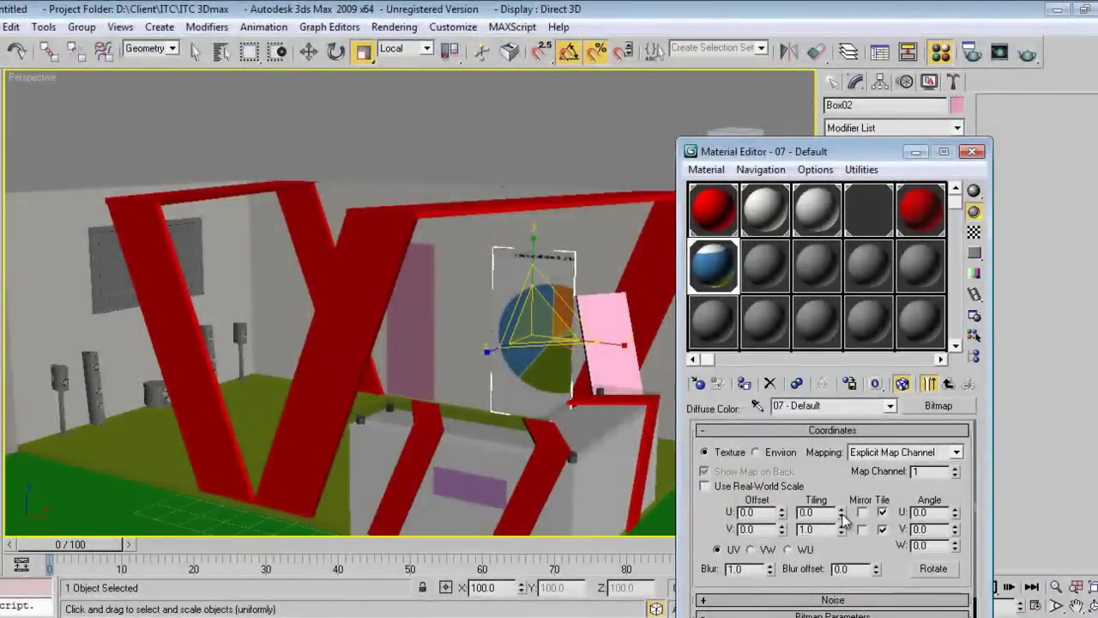
{"action": "left_click_drag", "start_coordinate": [836, 514], "coordinate": [798, 513]}
{"action": "type", "text": "1"}
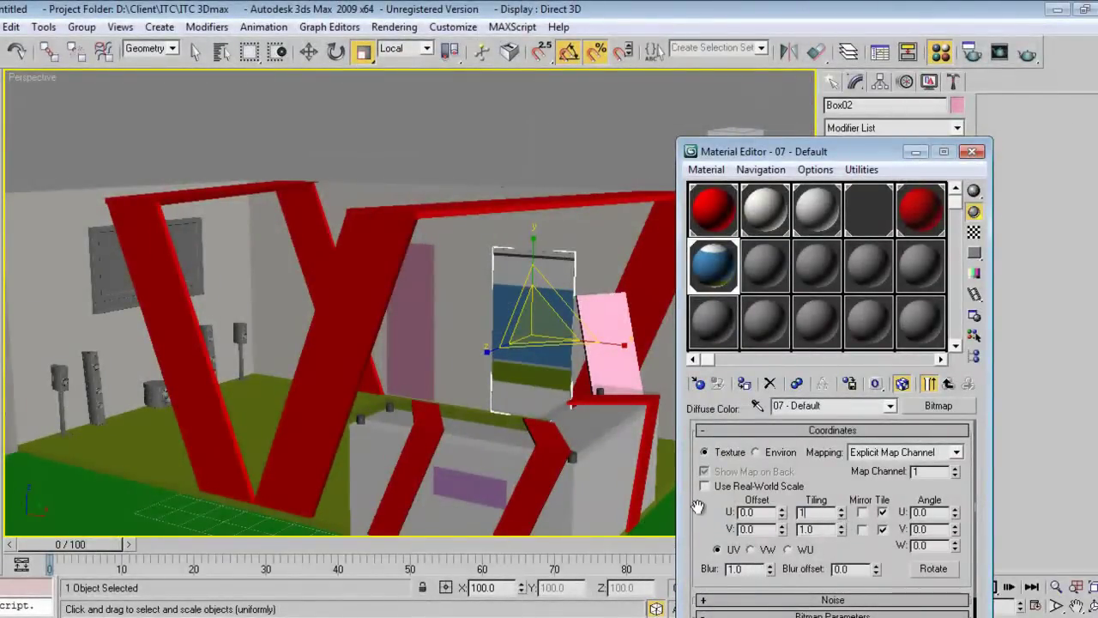
{"action": "key", "text": "Return"}
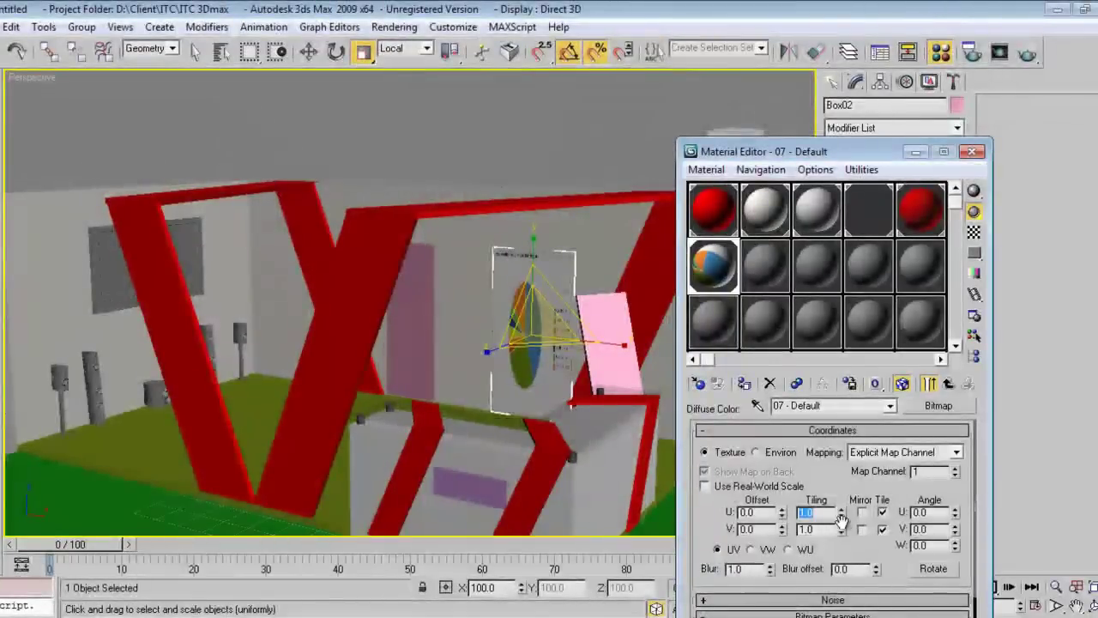
{"action": "left_click_drag", "start_coordinate": [838, 520], "coordinate": [706, 525]}
{"action": "type", "text": ".5"}
{"action": "key", "text": "Return"}
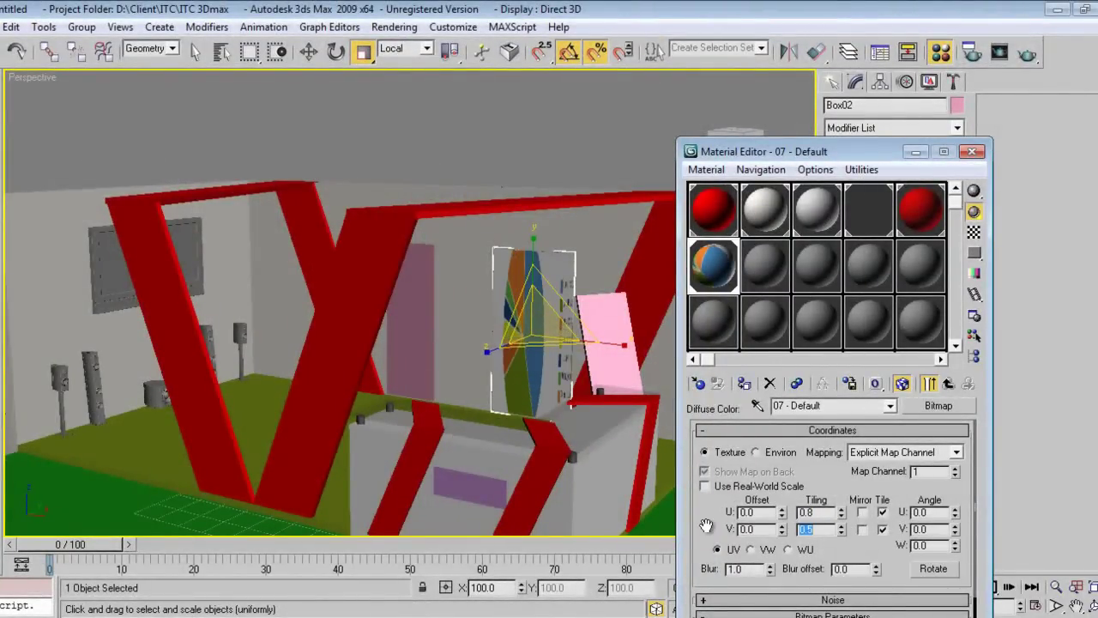
Set the chart map's V tiling to 1.1 and its U offset to -0.15.
{"action": "type", "text": "0.8"}
{"action": "key", "text": "Return"}
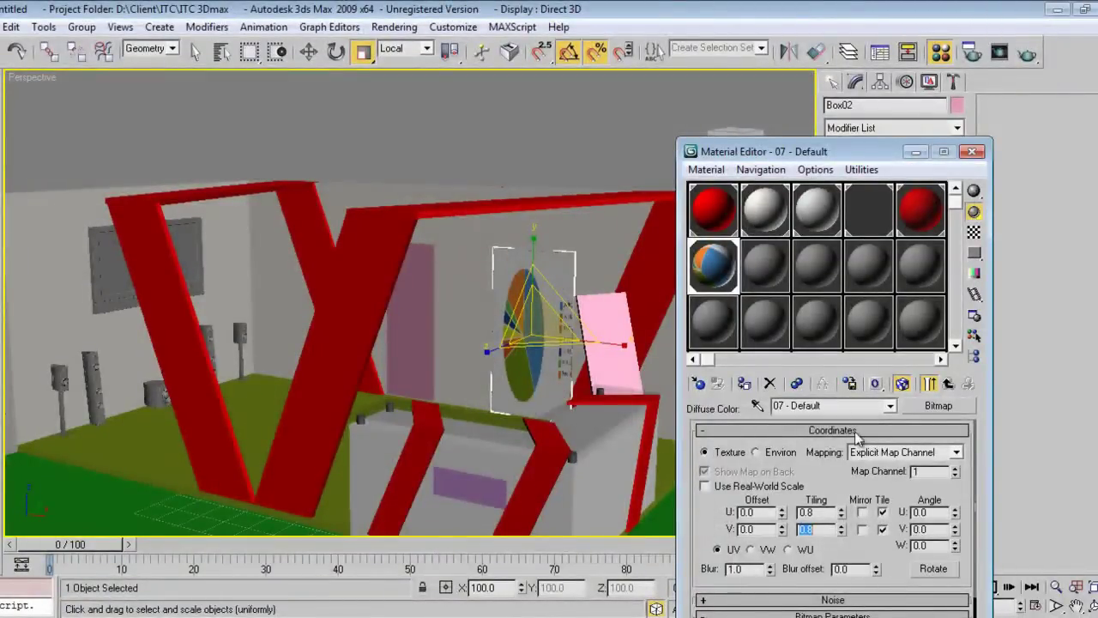
{"action": "left_click", "coordinate": [842, 526]}
{"action": "left_click", "coordinate": [842, 525]}
{"action": "left_click", "coordinate": [843, 525]}
{"action": "left_click", "coordinate": [842, 526]}
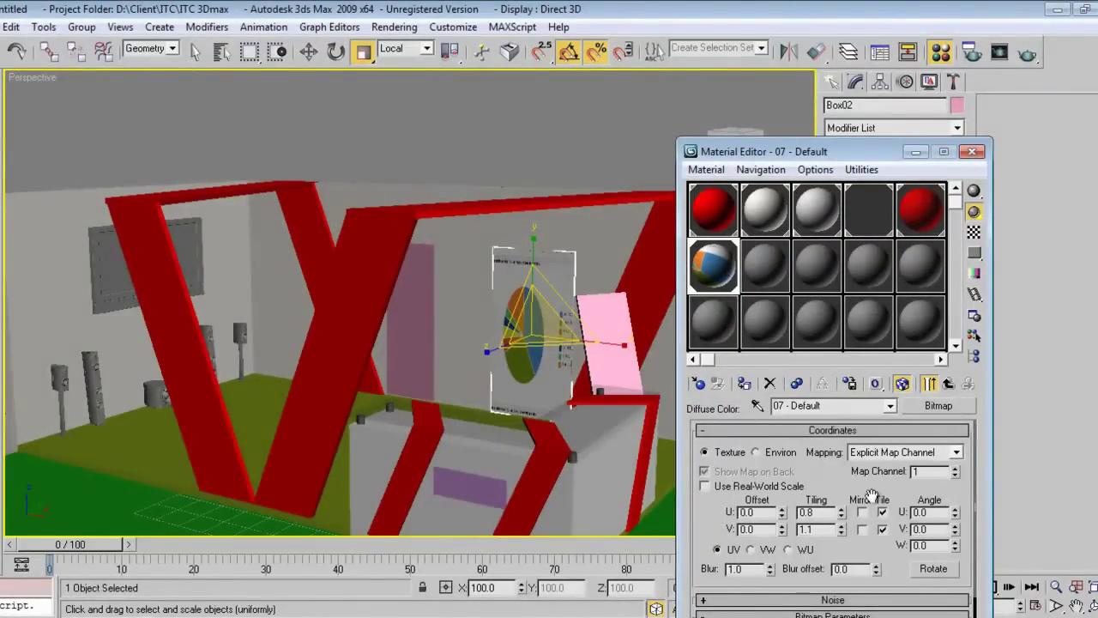
{"action": "left_click", "coordinate": [781, 516]}
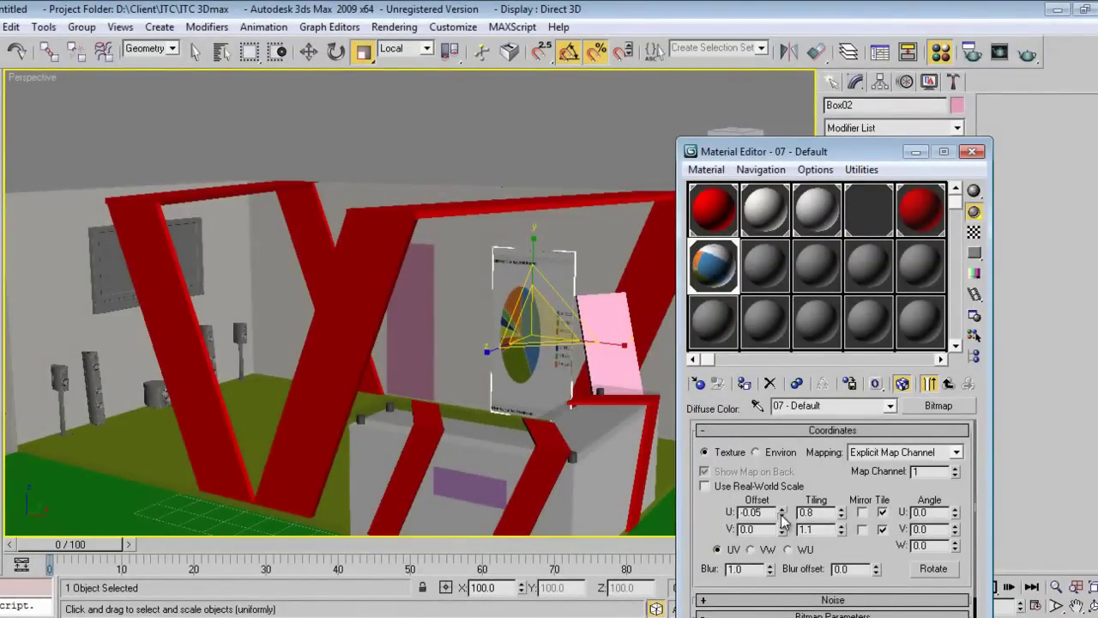
{"action": "left_click", "coordinate": [781, 517]}
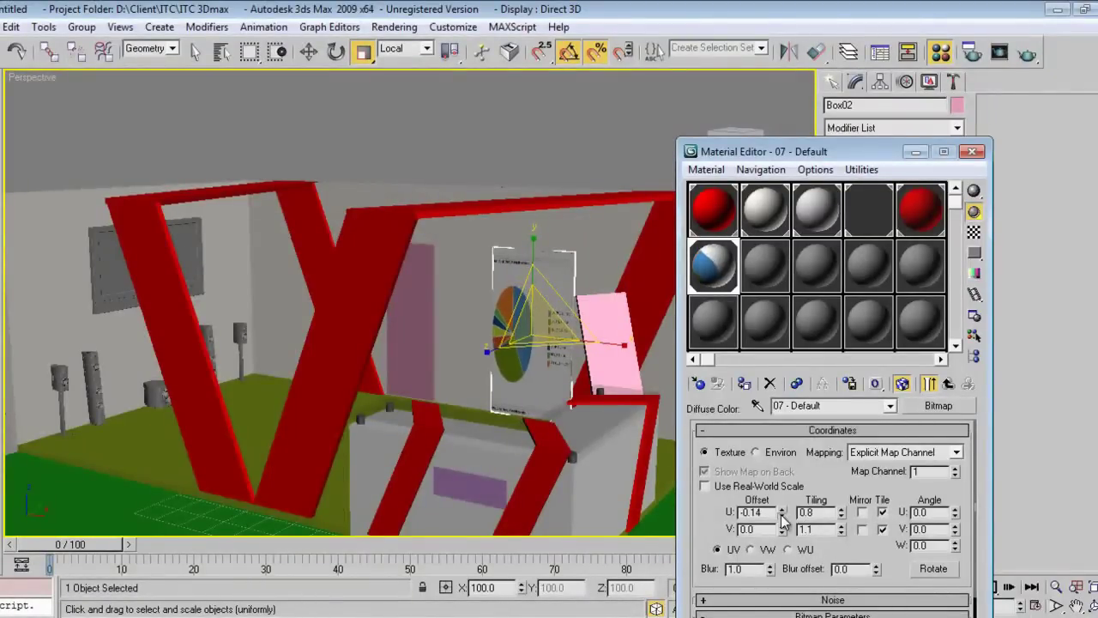
{"action": "left_click", "coordinate": [974, 150]}
Select the other pink back-wall panel and add a Bitmap diffuse map to the unused material 08 - Default.
{"action": "left_click", "coordinate": [418, 319]}
{"action": "key", "text": "m"}
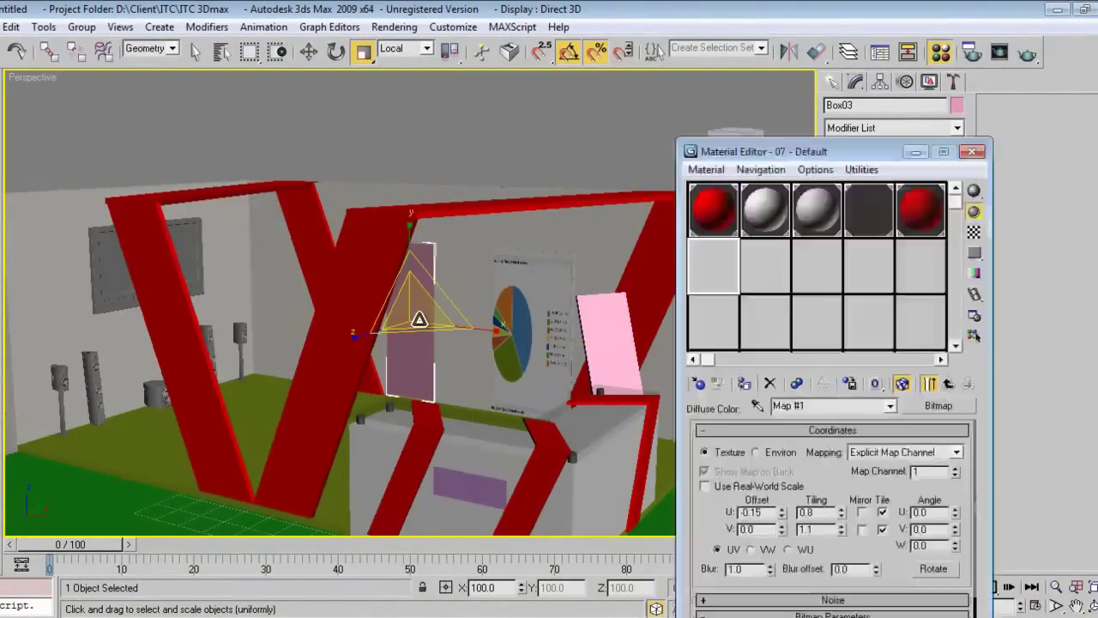
{"action": "left_click", "coordinate": [768, 288]}
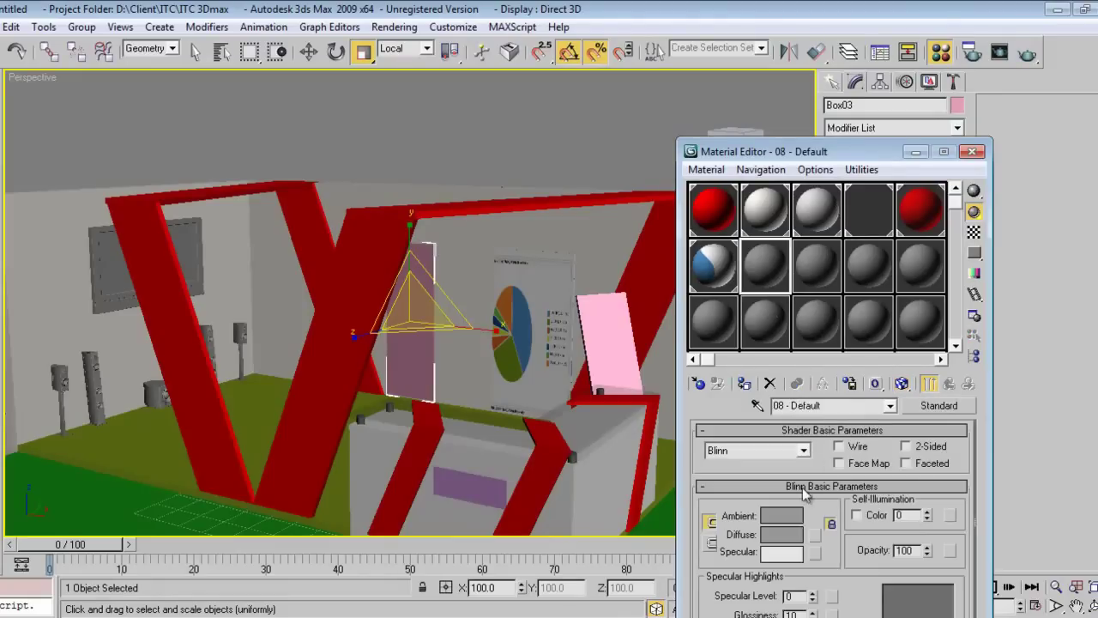
{"action": "left_click", "coordinate": [815, 533]}
{"action": "double_click", "coordinate": [620, 112]}
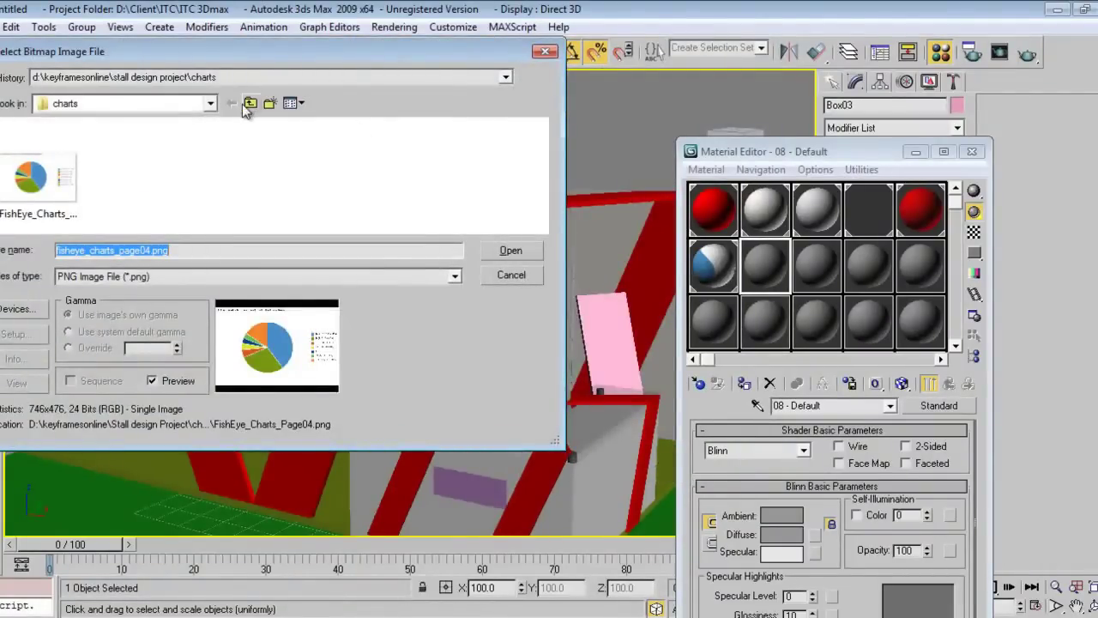
Load intro.jpg from all formats in the charts folder, assign the material to the selected panel and display its texture in the viewport.
{"action": "left_click", "coordinate": [300, 276]}
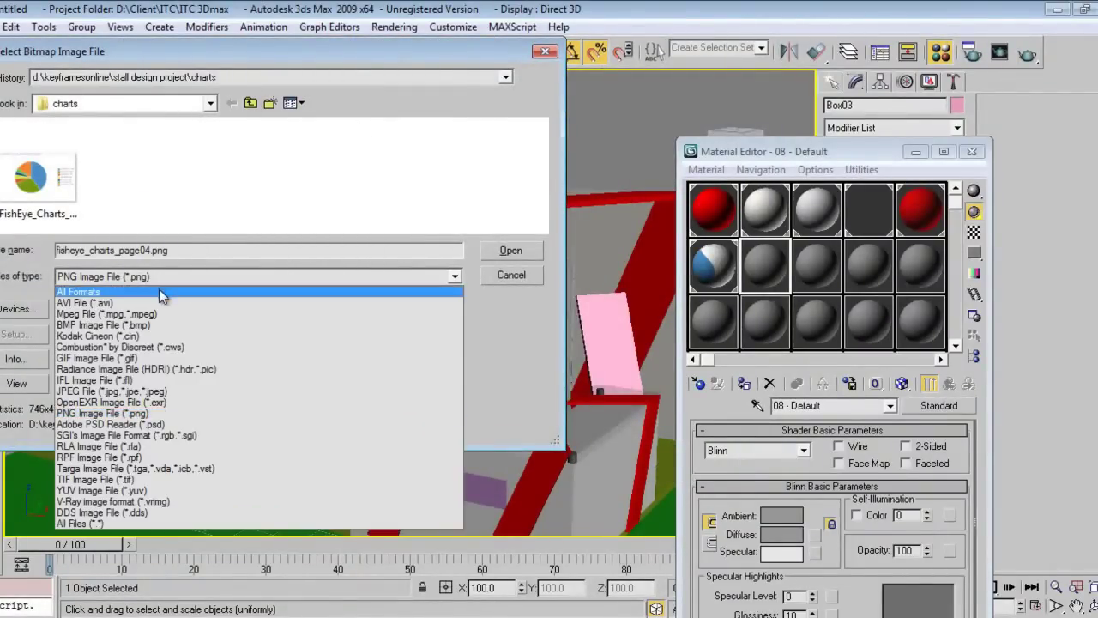
{"action": "left_click", "coordinate": [163, 290]}
{"action": "left_click", "coordinate": [210, 176]}
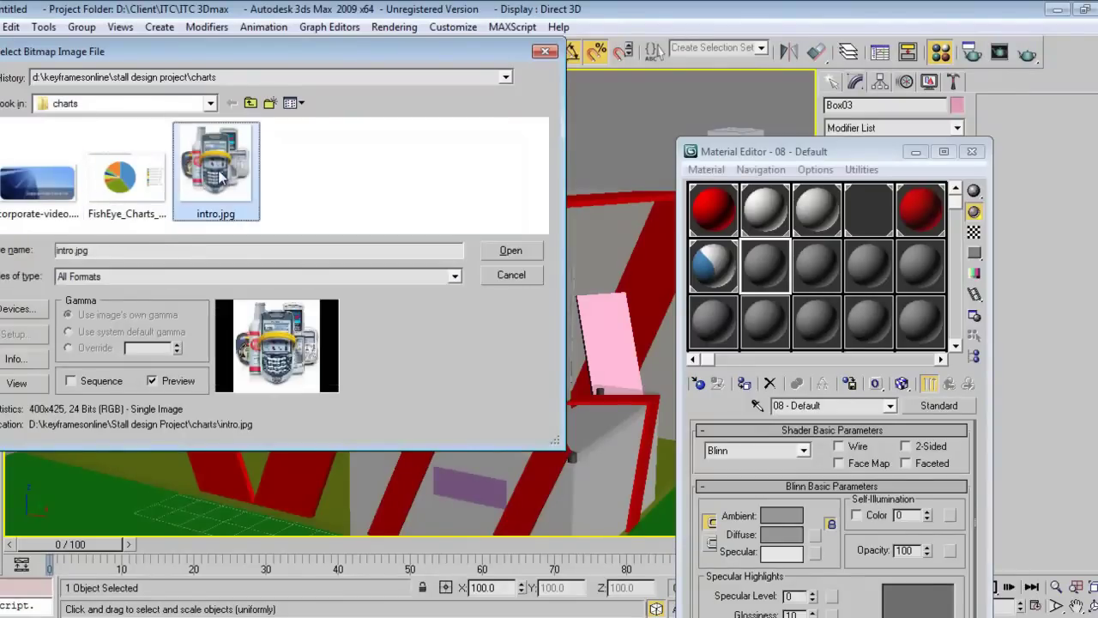
{"action": "left_click", "coordinate": [510, 250]}
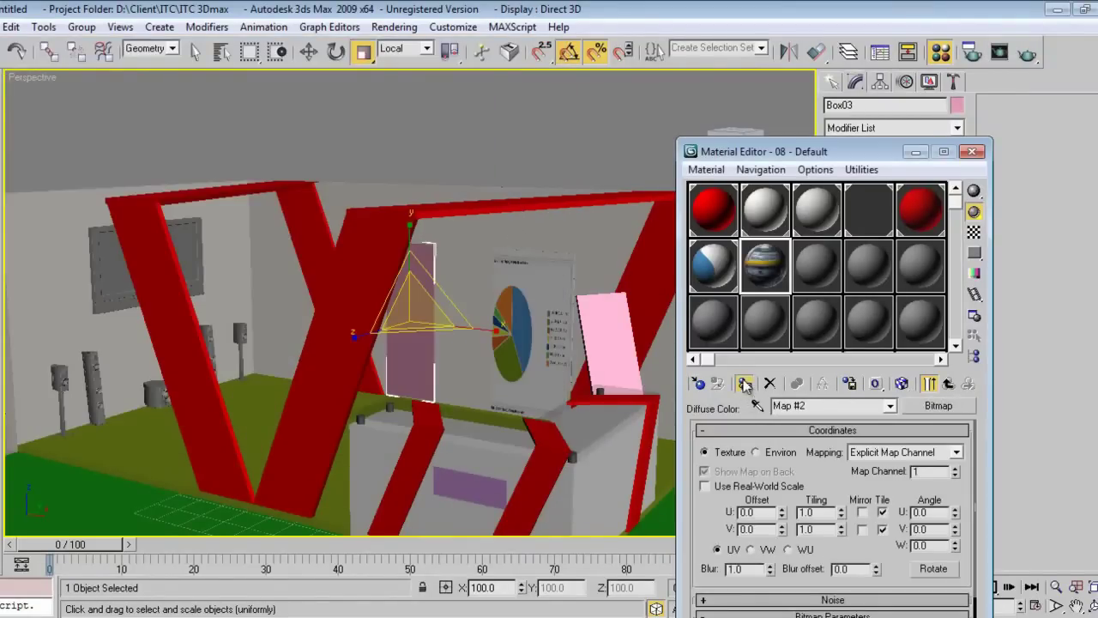
{"action": "left_click", "coordinate": [900, 383]}
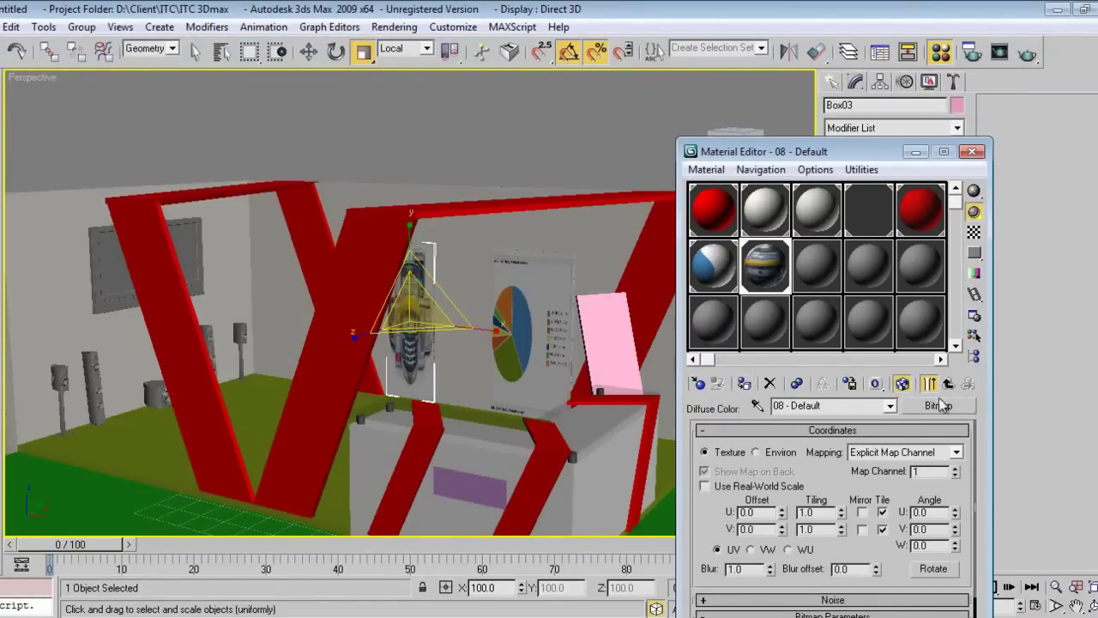
Set the intro.jpg map's tiling to 0.9 in U and 1.0 in V, and close the Material Editor.
{"action": "left_click", "coordinate": [842, 533]}
{"action": "left_click", "coordinate": [842, 526]}
{"action": "left_click", "coordinate": [843, 526]}
{"action": "left_click", "coordinate": [843, 526]}
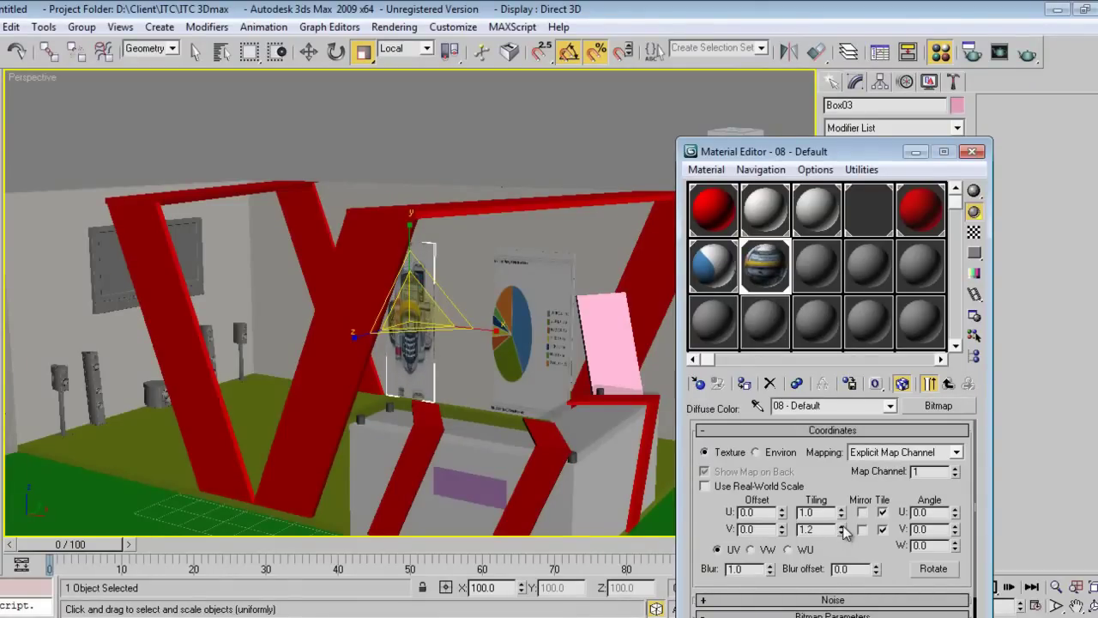
{"action": "left_click", "coordinate": [843, 533]}
{"action": "left_click", "coordinate": [843, 533]}
{"action": "left_click", "coordinate": [840, 516]}
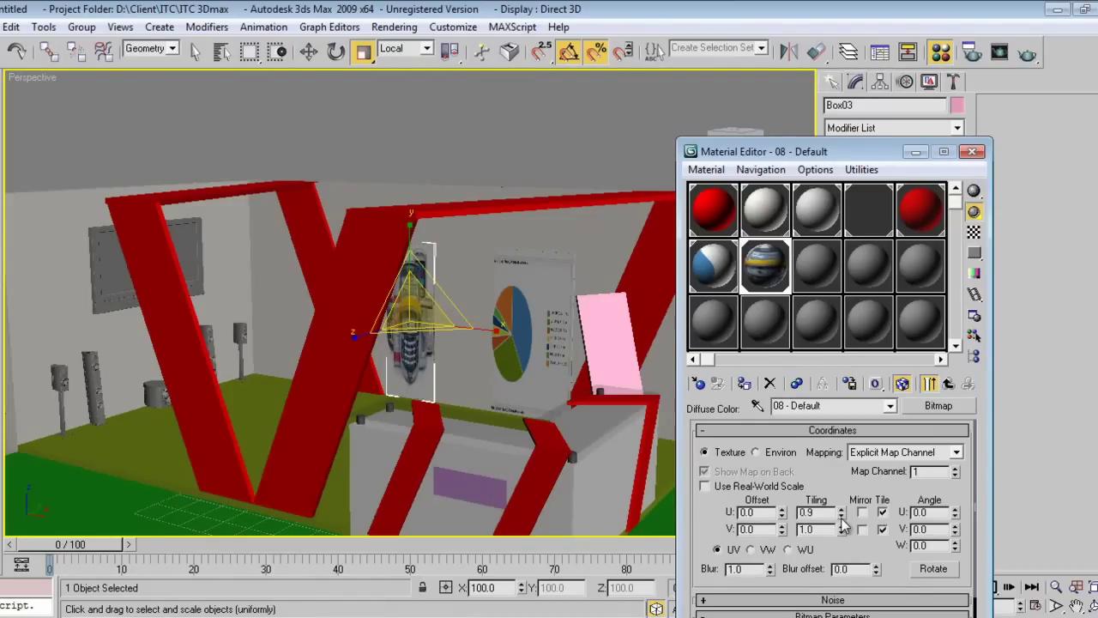
{"action": "left_click", "coordinate": [971, 152]}
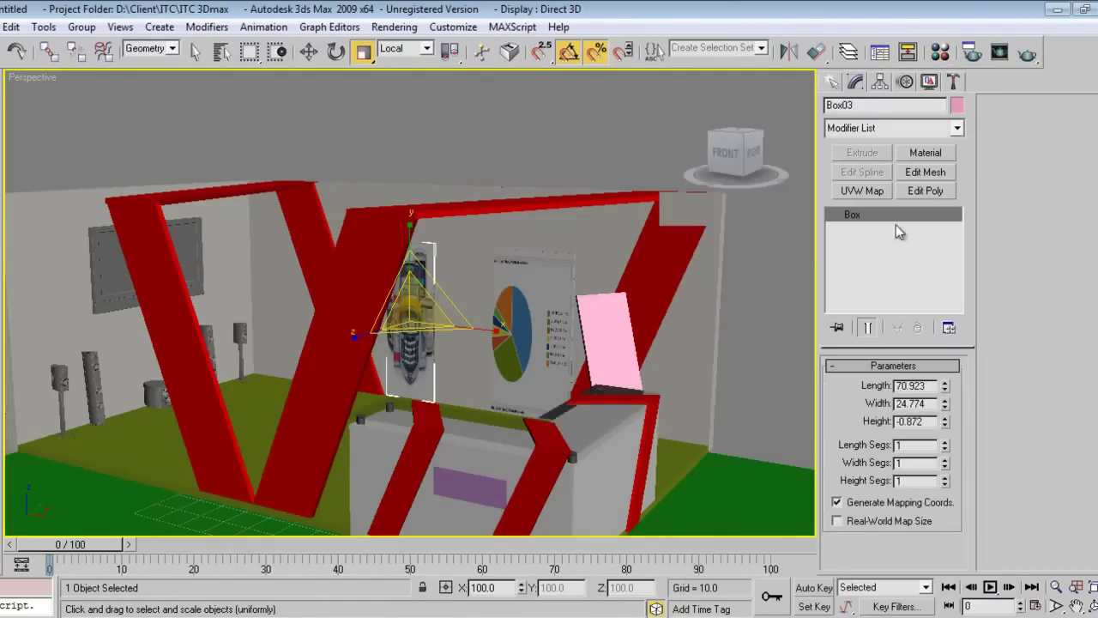
Assign the same intro.jpg material, 08 - Default, to the pink panel standing on the counter.
{"action": "left_click", "coordinate": [628, 330]}
{"action": "key", "text": "m"}
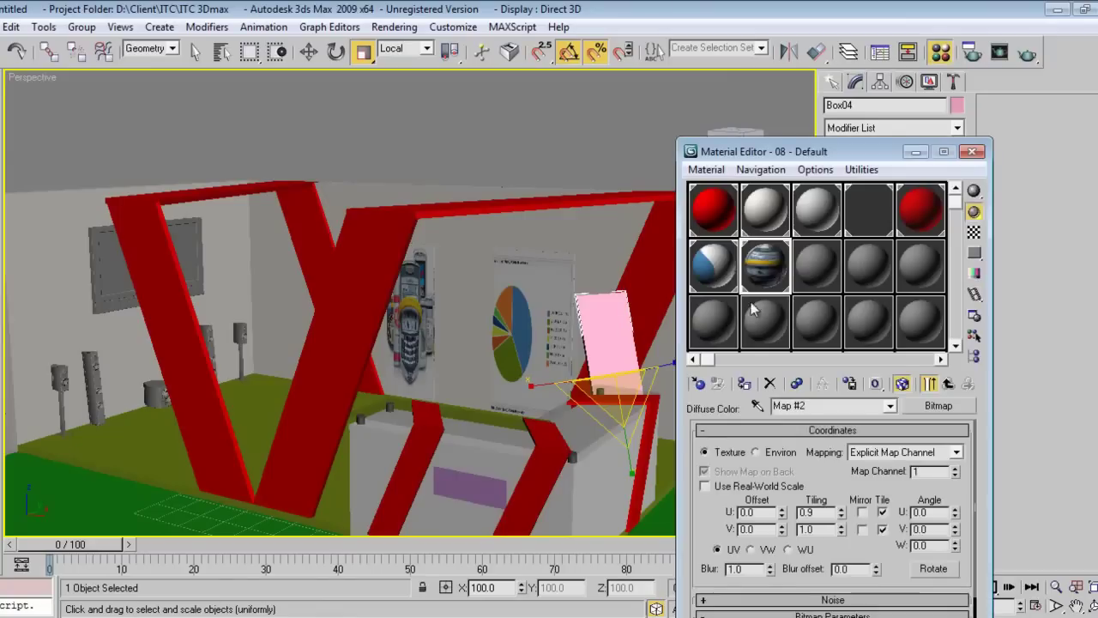
{"action": "left_click", "coordinate": [743, 384]}
{"action": "left_click", "coordinate": [972, 152]}
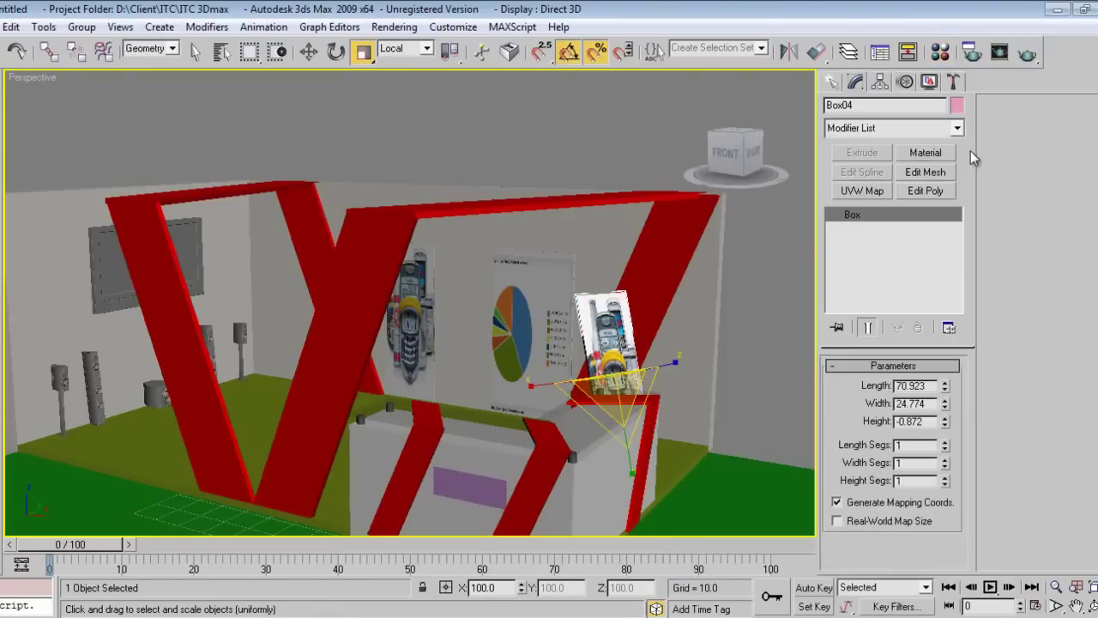
Isolate the wall-mounted TV group and open the group for editing its parts.
{"action": "left_click", "coordinate": [83, 271]}
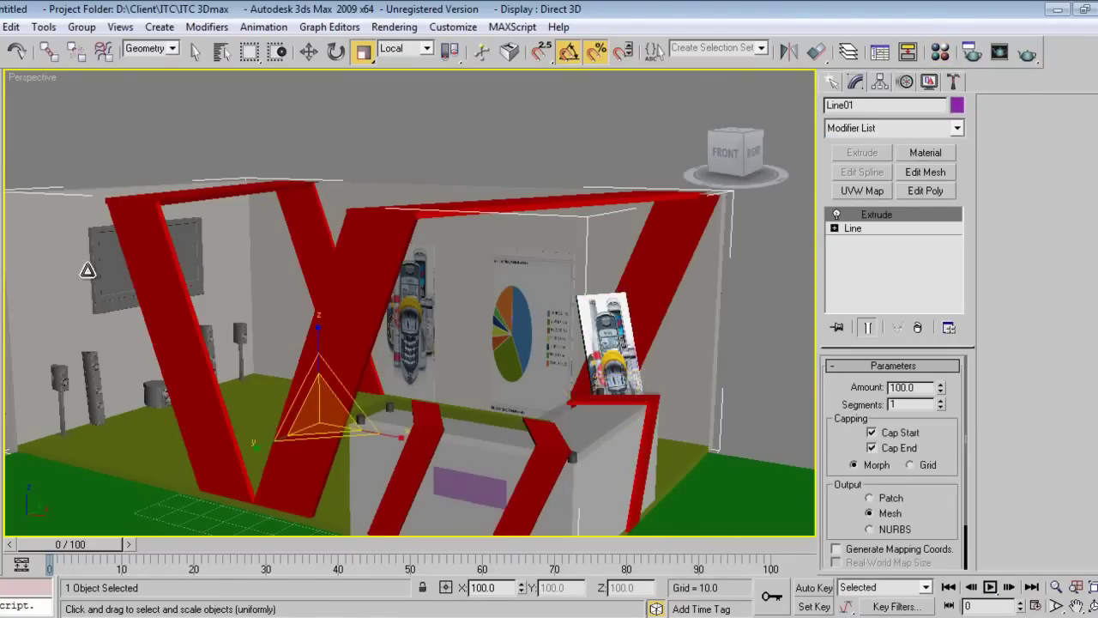
{"action": "left_click", "coordinate": [106, 258]}
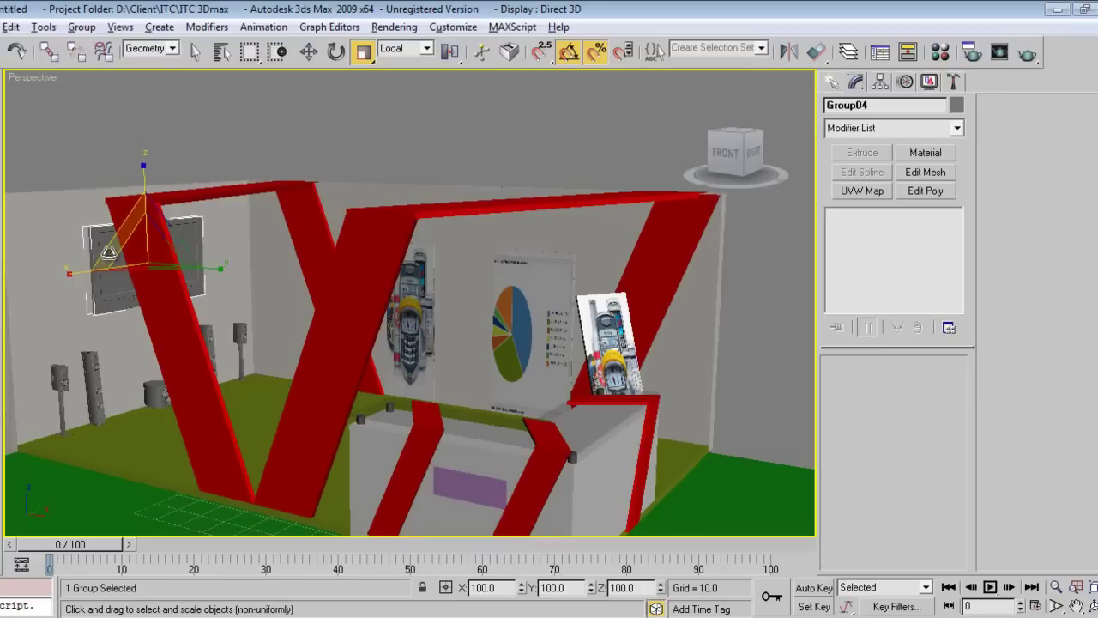
{"action": "key", "text": "alt+q"}
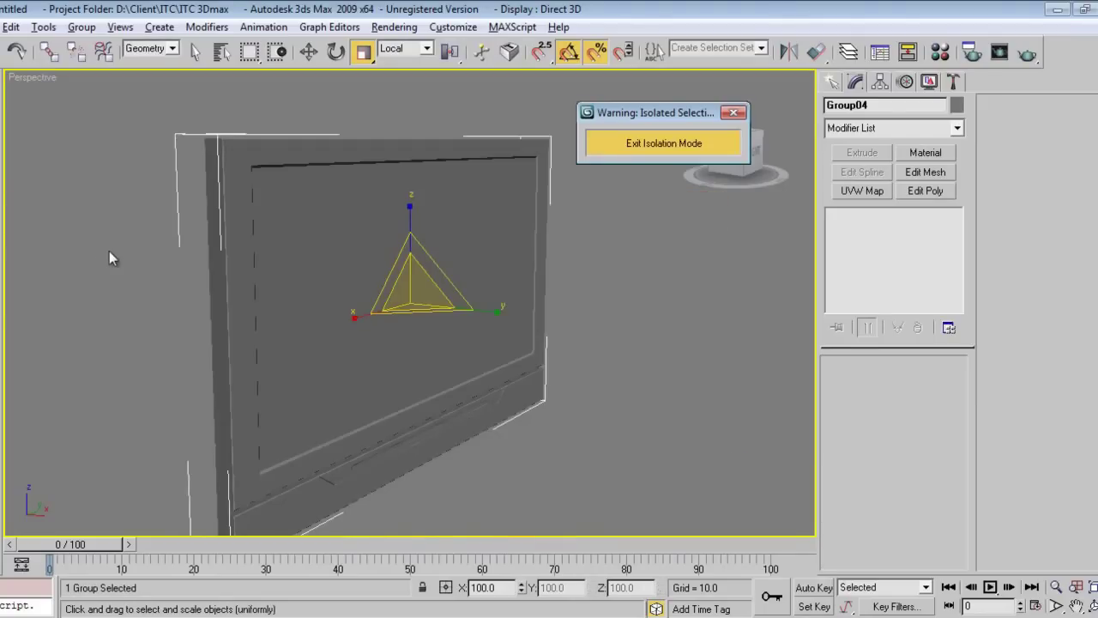
{"action": "left_click", "coordinate": [82, 27]}
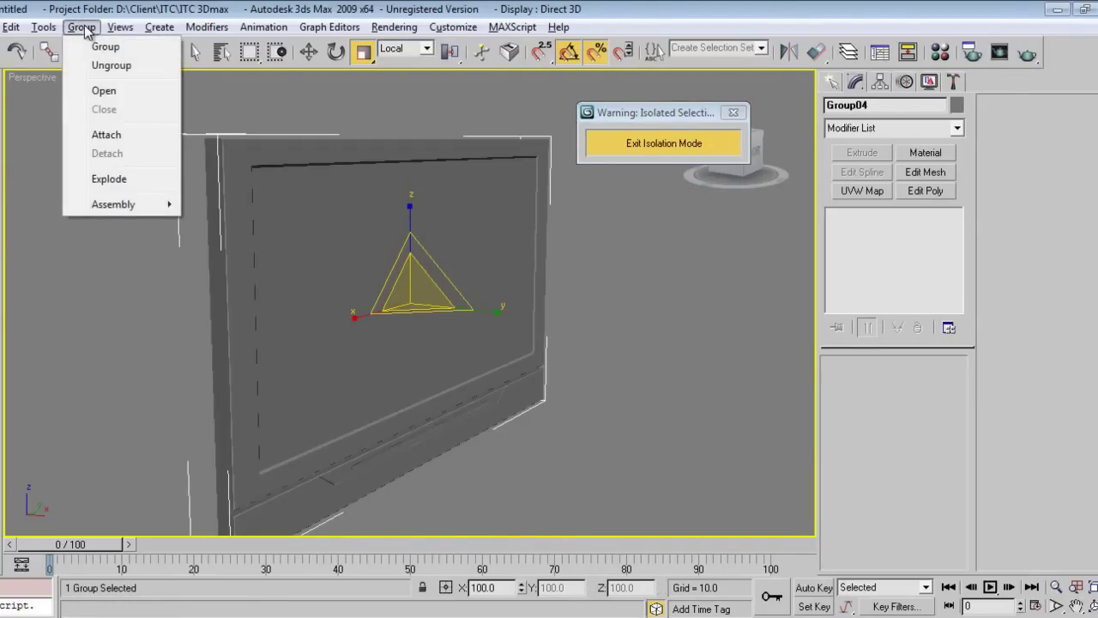
{"action": "left_click", "coordinate": [101, 85]}
Try moving the TV's screen piece downward, and undo the move.
{"action": "left_click", "coordinate": [314, 222]}
{"action": "key", "text": "w"}
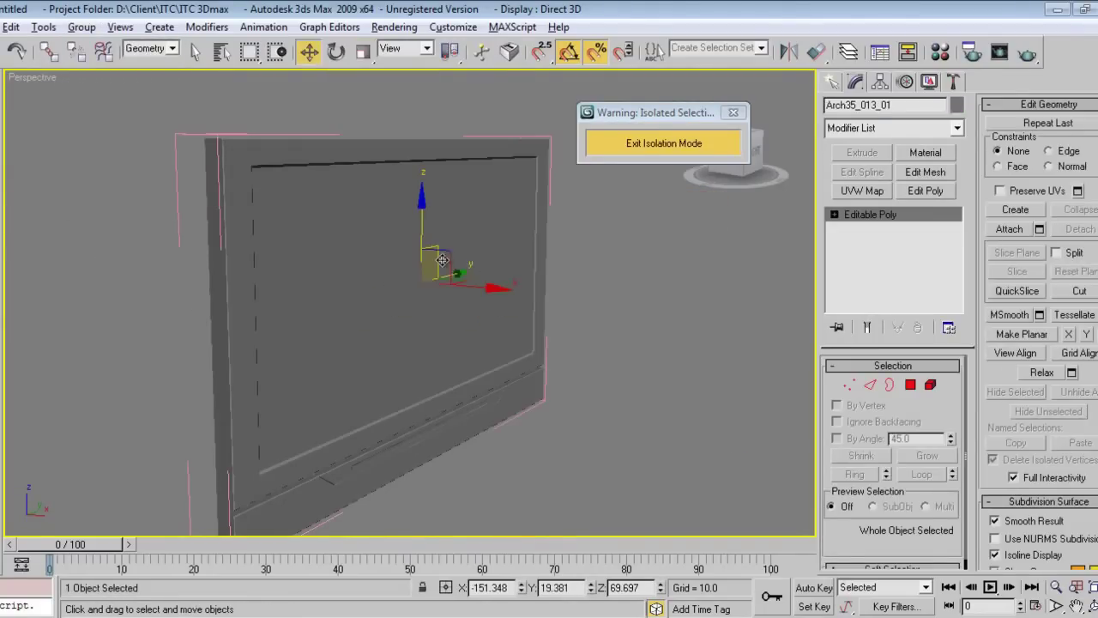
{"action": "left_click_drag", "start_coordinate": [422, 206], "coordinate": [424, 324]}
{"action": "key", "text": "ctrl+z"}
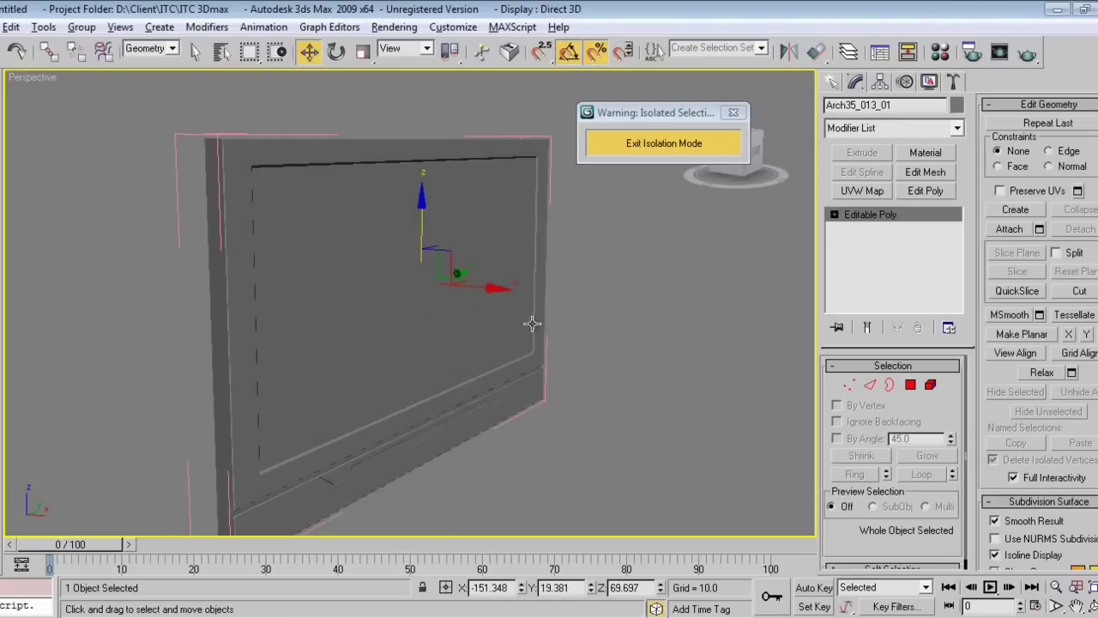
Select the screen piece's polygon and examine its material ID settings.
{"action": "scroll", "coordinate": [1045, 314], "scroll_direction": "down", "scroll_amount": 5}
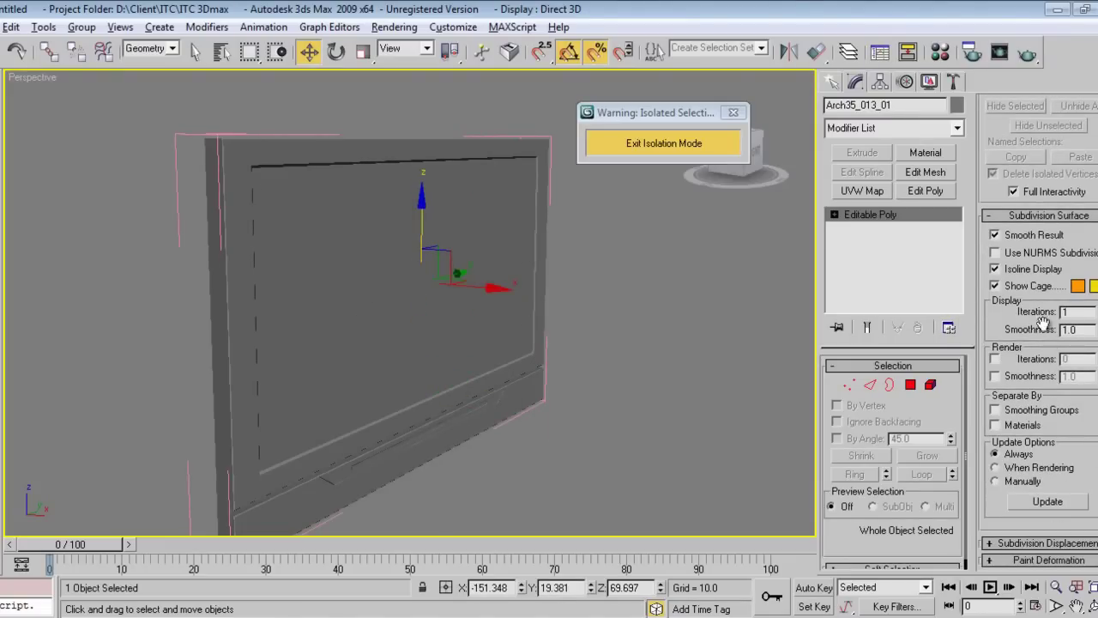
{"action": "scroll", "coordinate": [1039, 338], "scroll_direction": "up", "scroll_amount": 5}
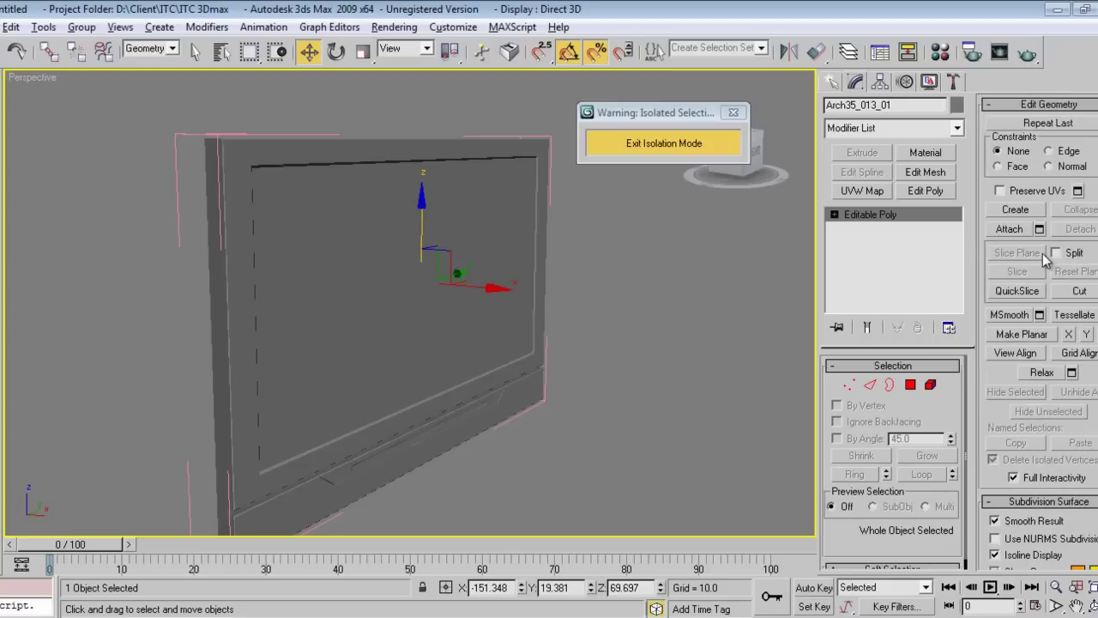
{"action": "left_click", "coordinate": [912, 384]}
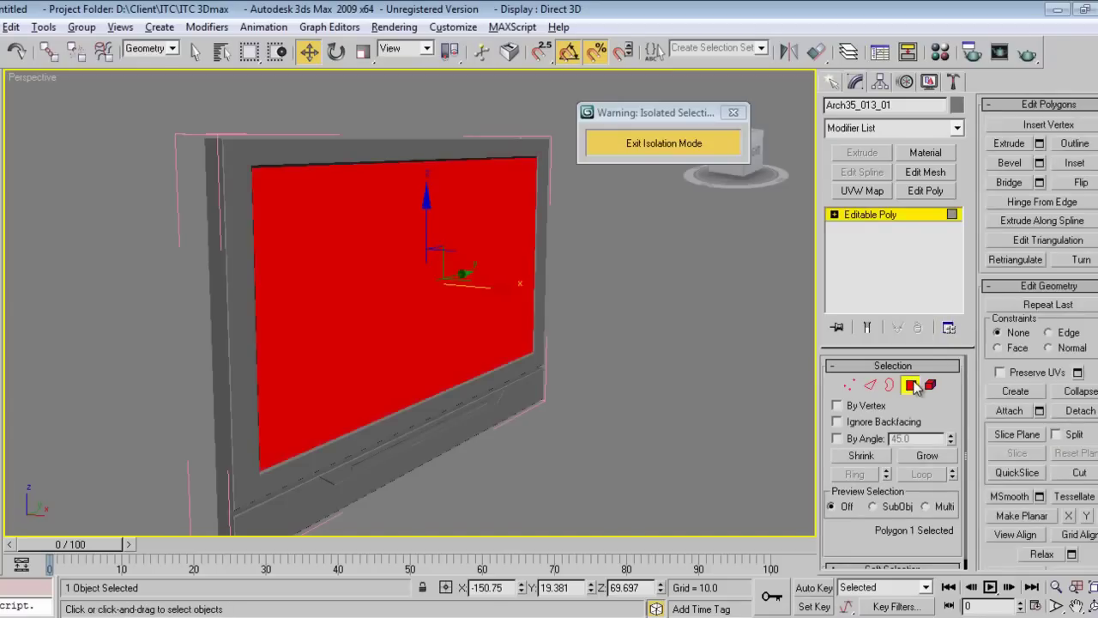
{"action": "scroll", "coordinate": [1079, 361], "scroll_direction": "down", "scroll_amount": 2}
{"action": "scroll", "coordinate": [1041, 505], "scroll_direction": "down", "scroll_amount": 4}
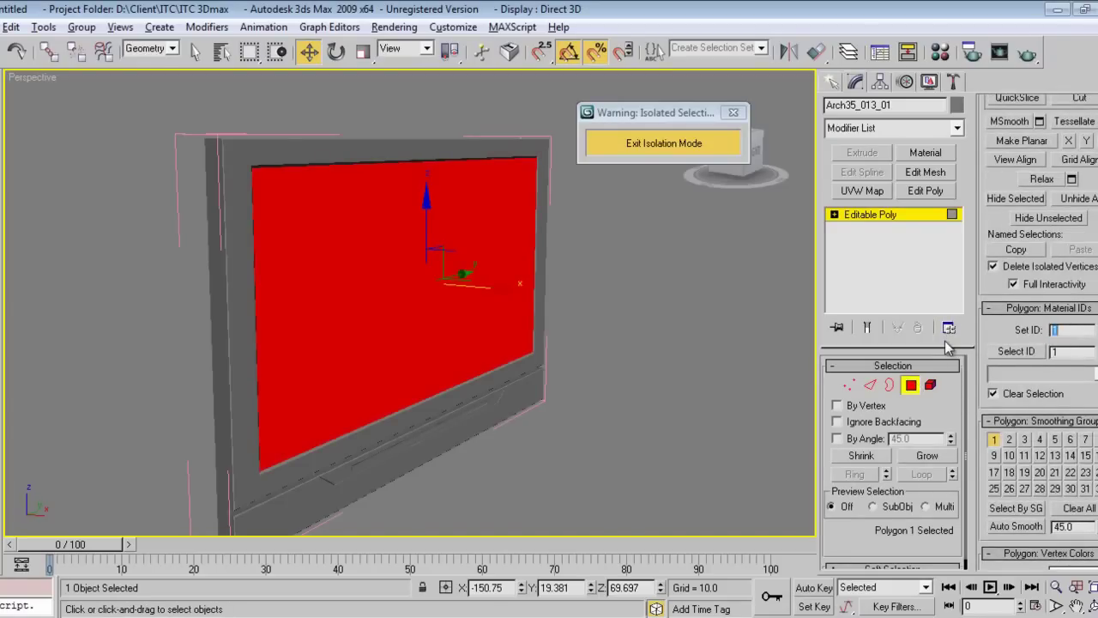
Try inverting the polygon selection on the TV's screen piece, clear the selection and leave polygon editing.
{"action": "left_click", "coordinate": [11, 26]}
{"action": "left_click", "coordinate": [54, 301]}
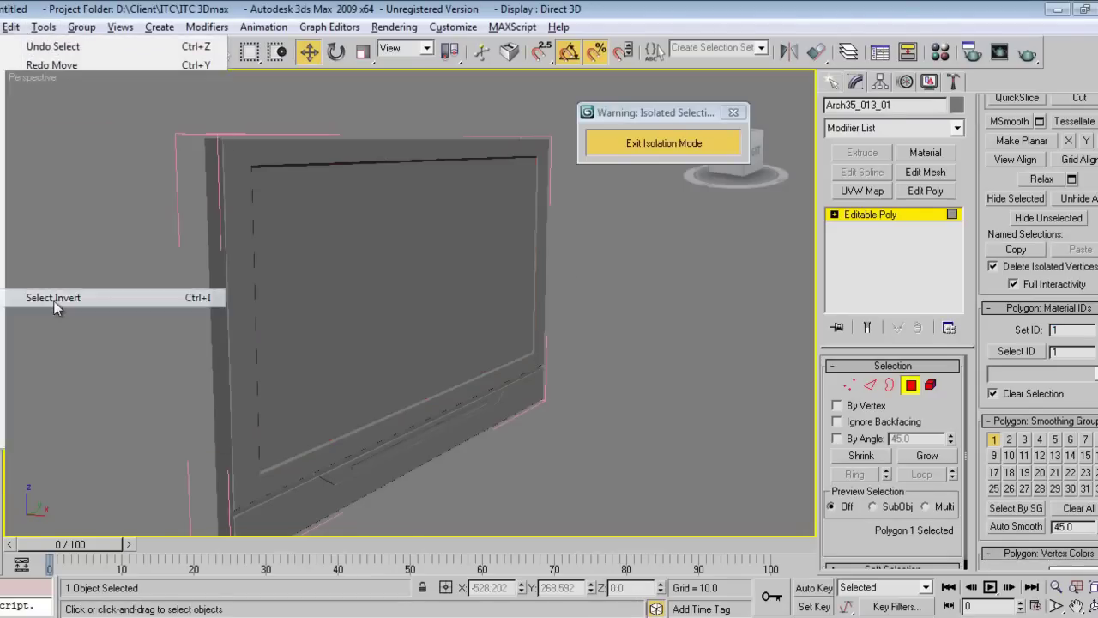
{"action": "left_click_drag", "start_coordinate": [147, 113], "coordinate": [600, 515]}
{"action": "scroll", "coordinate": [181, 204], "scroll_direction": "down", "scroll_amount": 5}
{"action": "left_click", "coordinate": [154, 180]}
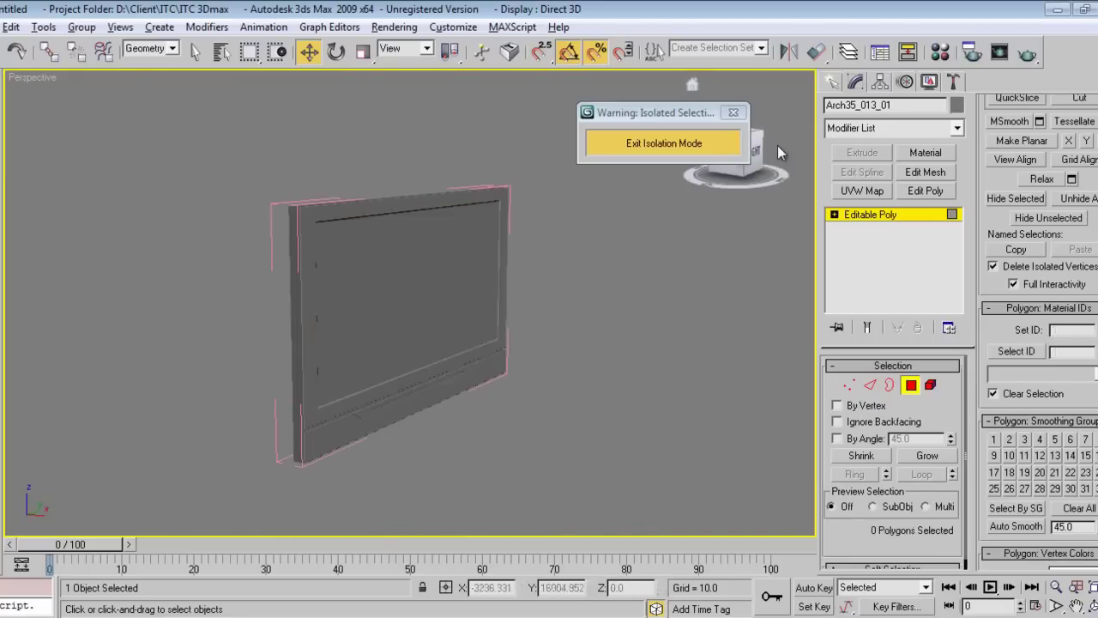
{"action": "left_click", "coordinate": [831, 86]}
Select the TV's frame object and pick its front frame at Element level.
{"action": "left_click", "coordinate": [434, 202]}
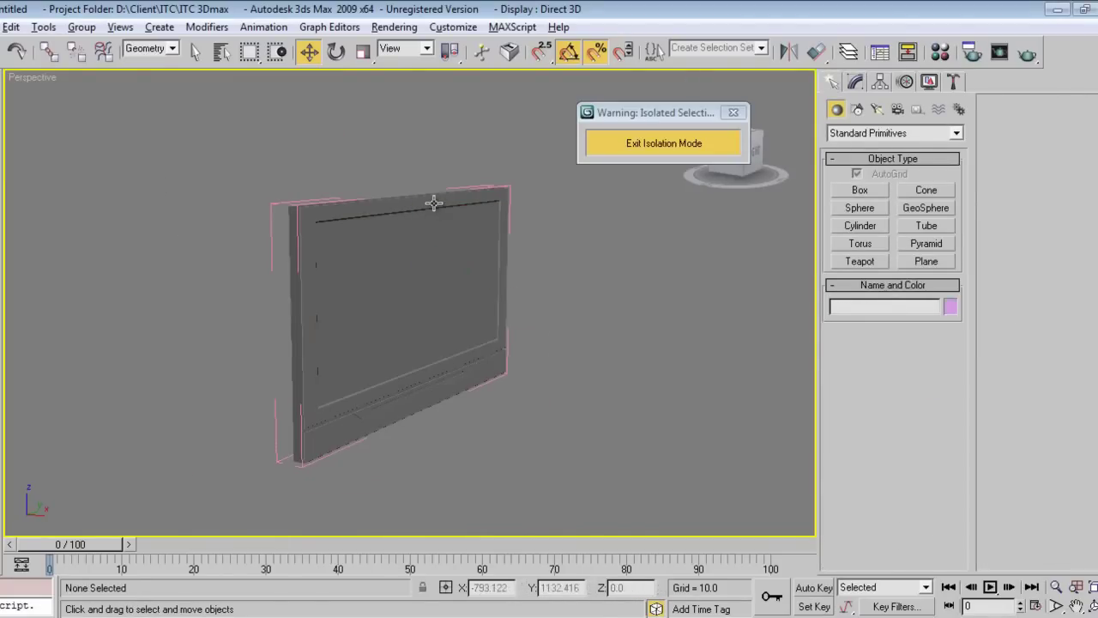
{"action": "left_click", "coordinate": [855, 81]}
{"action": "left_click", "coordinate": [931, 387]}
{"action": "left_click", "coordinate": [436, 384]}
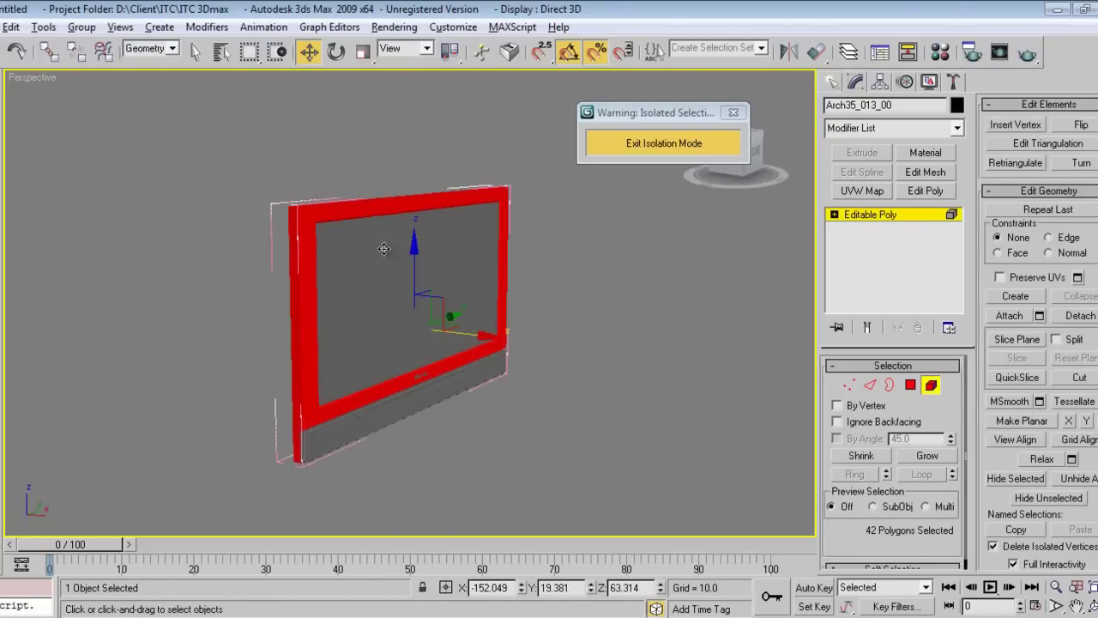
{"action": "left_click_drag", "start_coordinate": [422, 346], "coordinate": [575, 515]}
Examine the TV frame element in wireframe and shaded display, with and without selected-face shading.
{"action": "key", "text": "F3"}
{"action": "key", "text": "F2"}
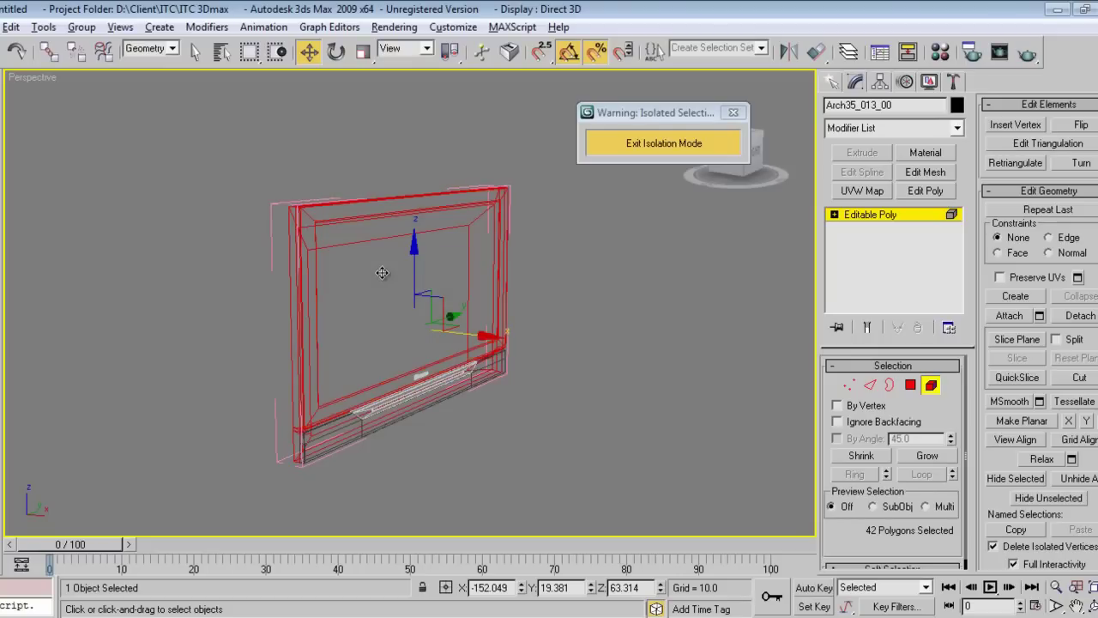
{"action": "key", "text": "F2"}
{"action": "key", "text": "F3"}
{"action": "key", "text": "F2"}
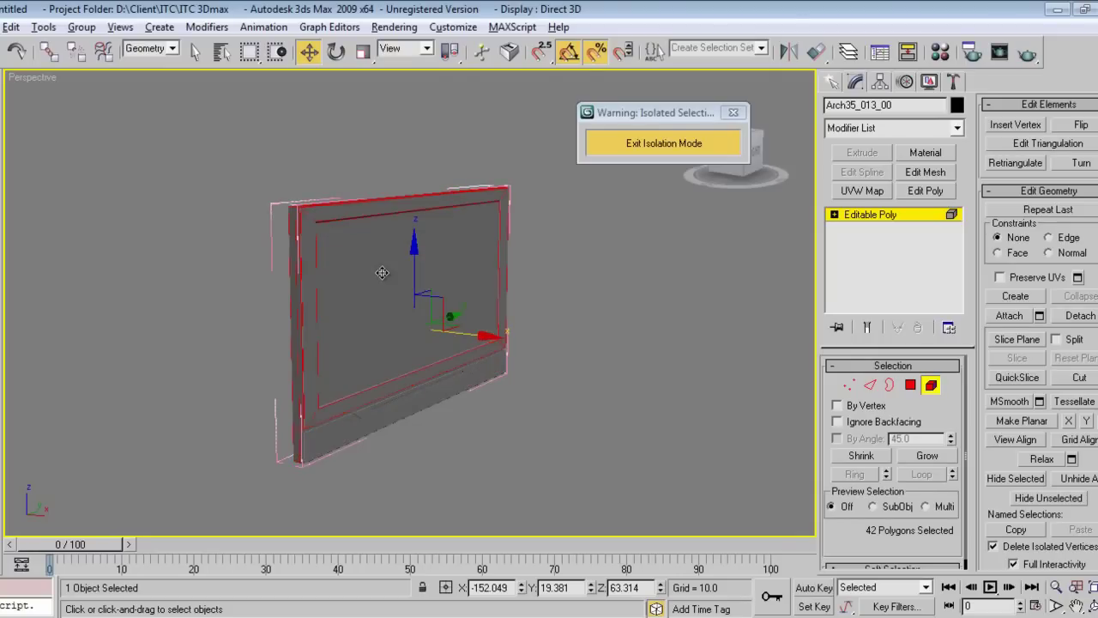
{"action": "key", "text": "F2"}
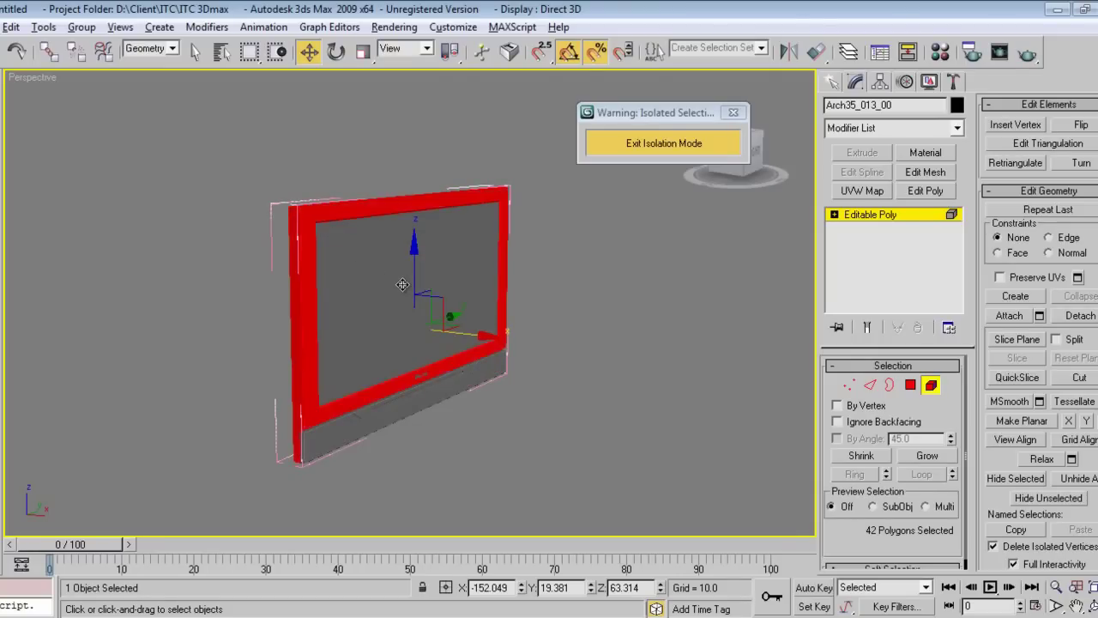
Reselect the TV's frame element and try MSmooth on it, undoing the smoothing.
{"action": "left_click", "coordinate": [590, 296]}
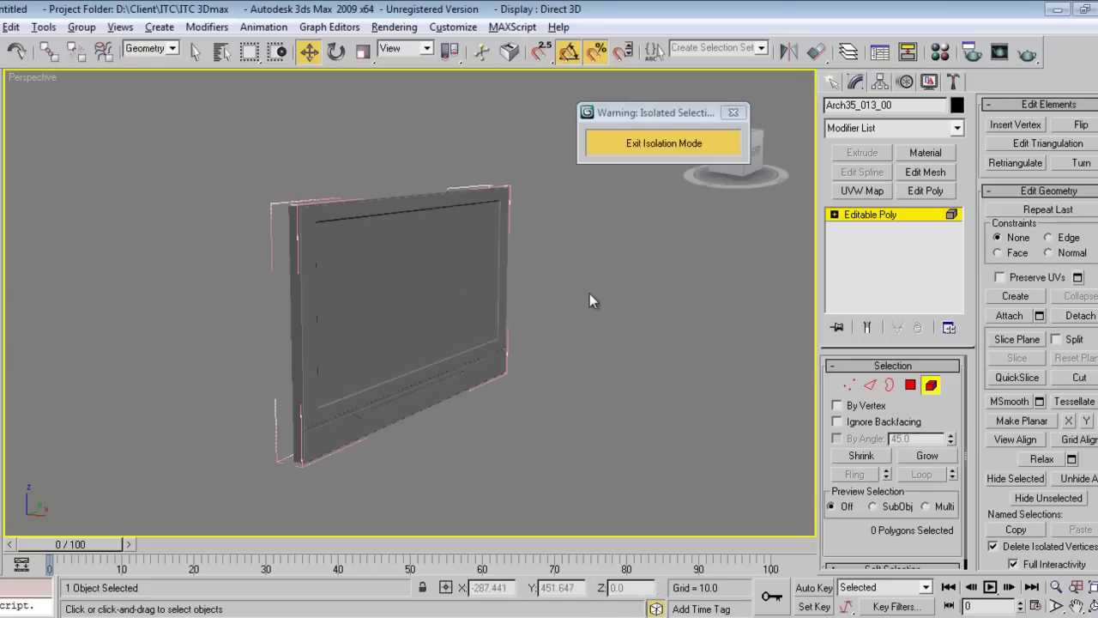
{"action": "left_click", "coordinate": [449, 308]}
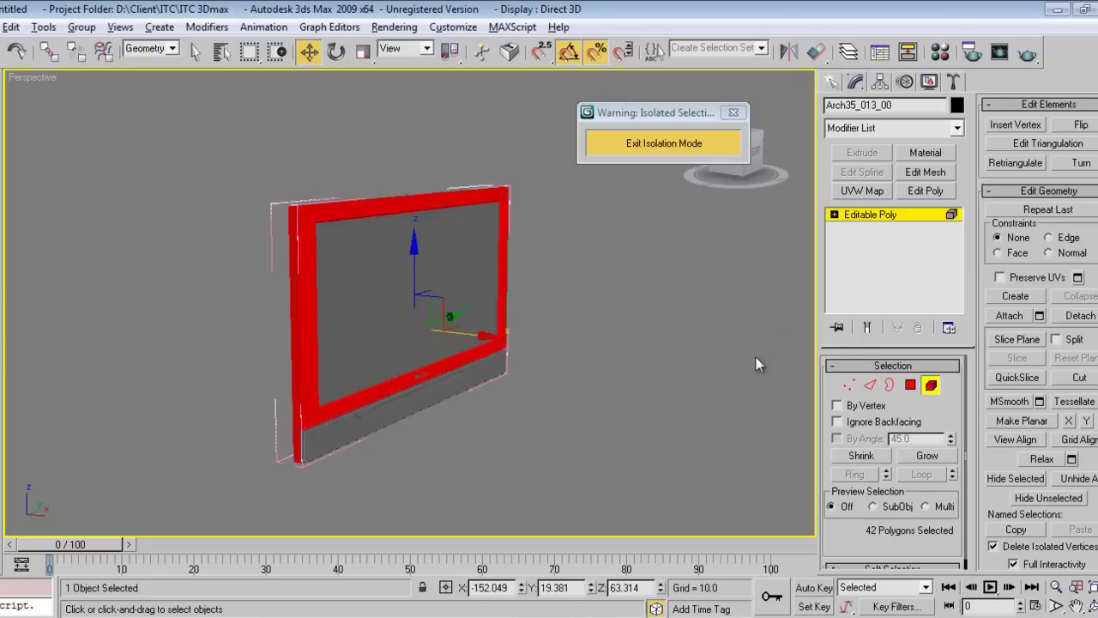
{"action": "left_click", "coordinate": [991, 401]}
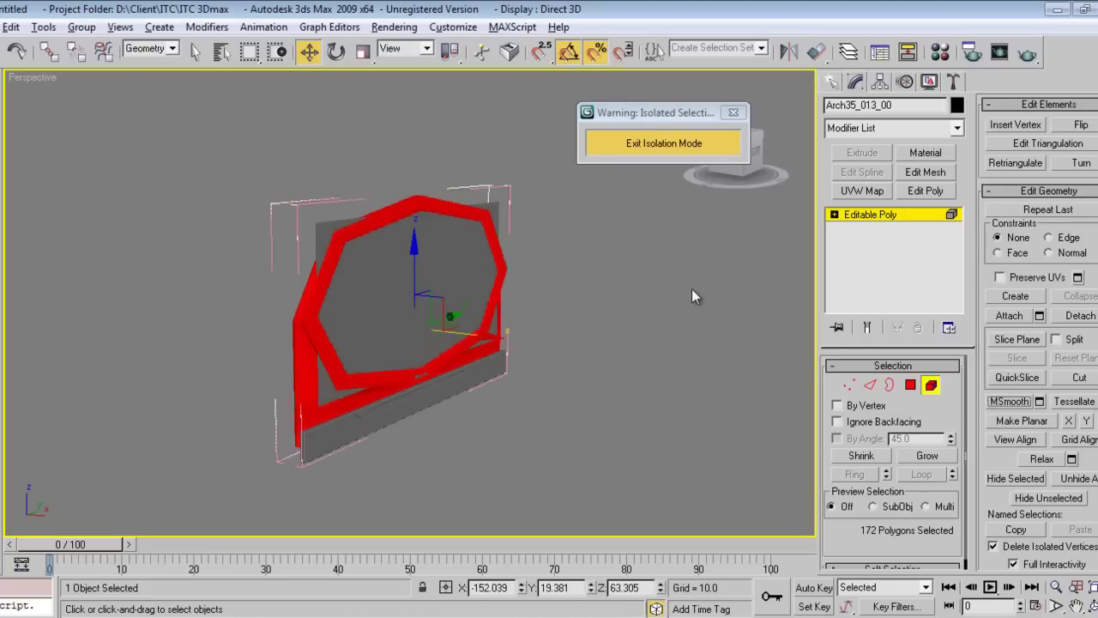
{"action": "key", "text": "ctrl+z"}
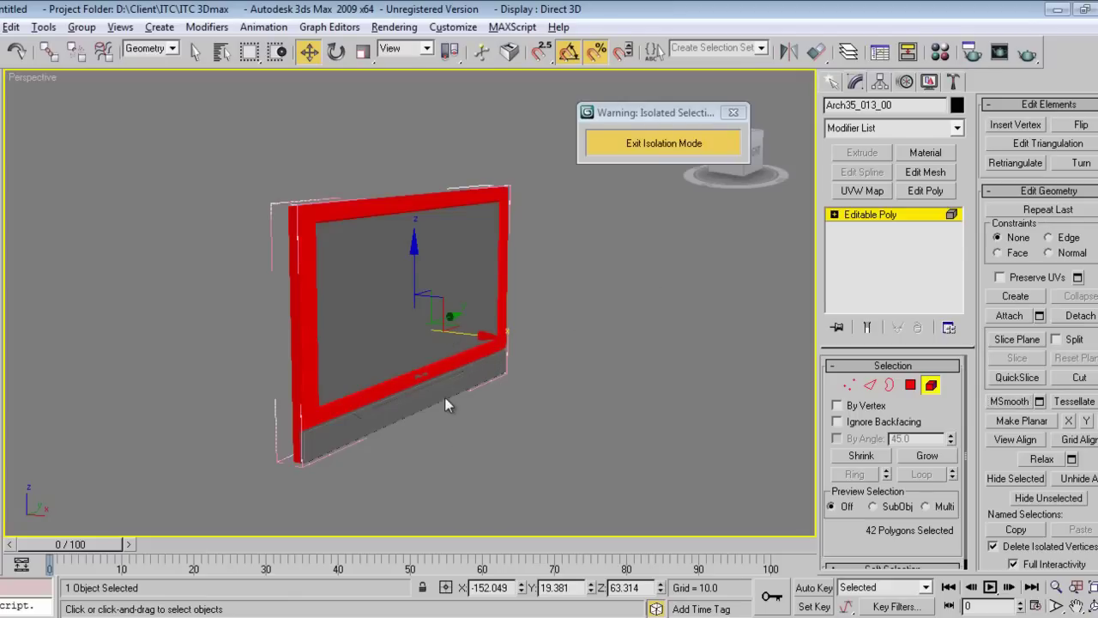
Leave element editing and try moving the TV frame upward, undoing the move.
{"action": "left_click", "coordinate": [829, 82]}
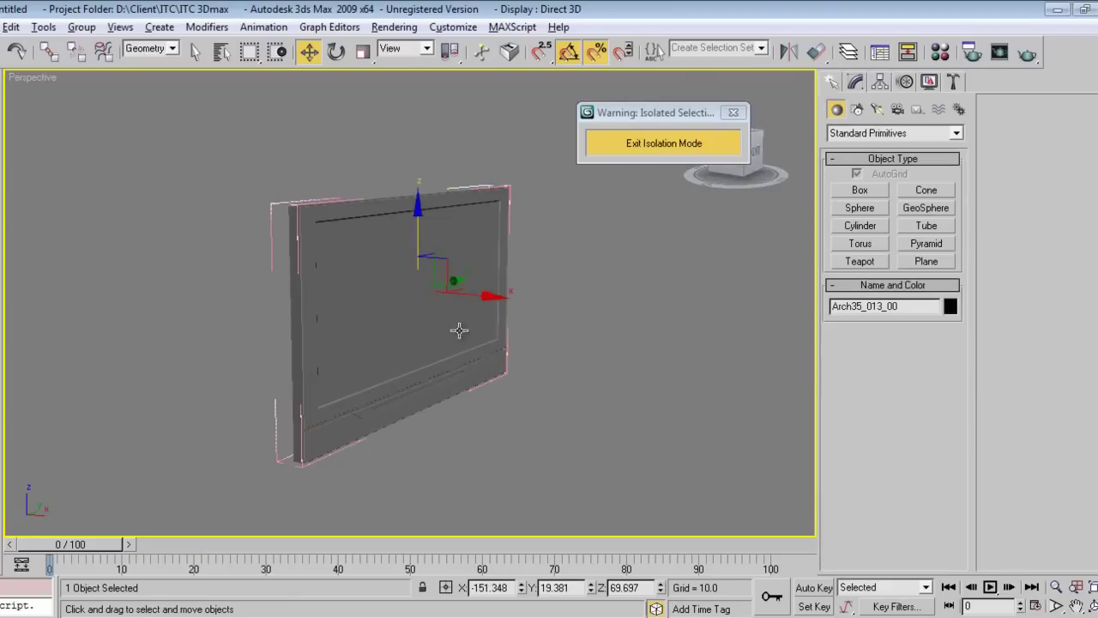
{"action": "left_click_drag", "start_coordinate": [417, 218], "coordinate": [422, 145]}
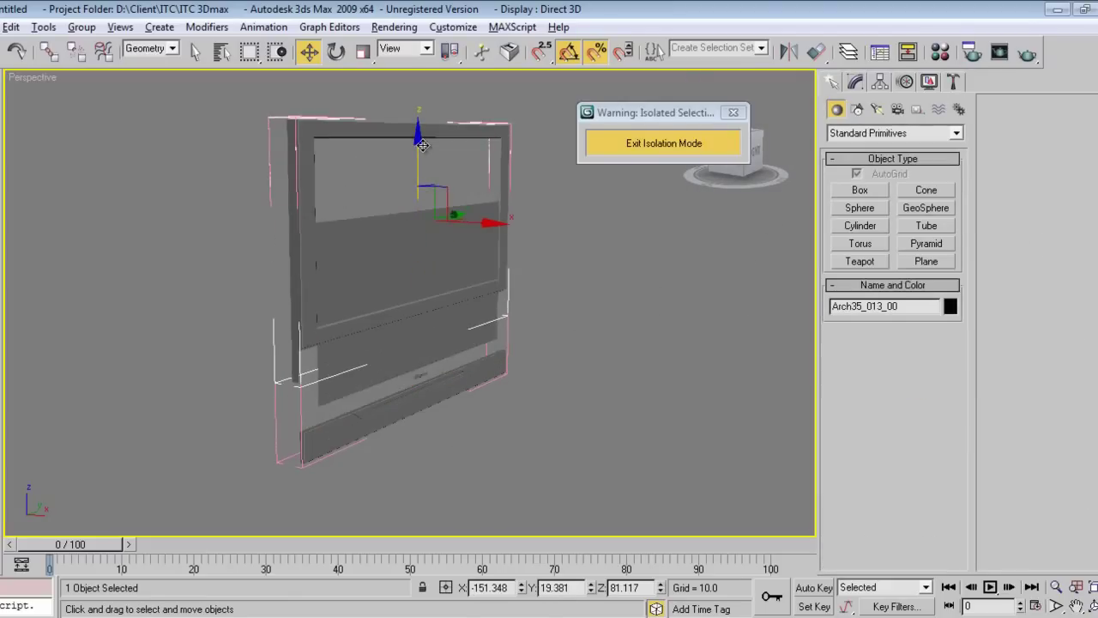
{"action": "key", "text": "ctrl+z"}
Add a Material modifier to the TV frame and set its material ID to 2.
{"action": "left_click", "coordinate": [855, 82]}
{"action": "left_click", "coordinate": [925, 153]}
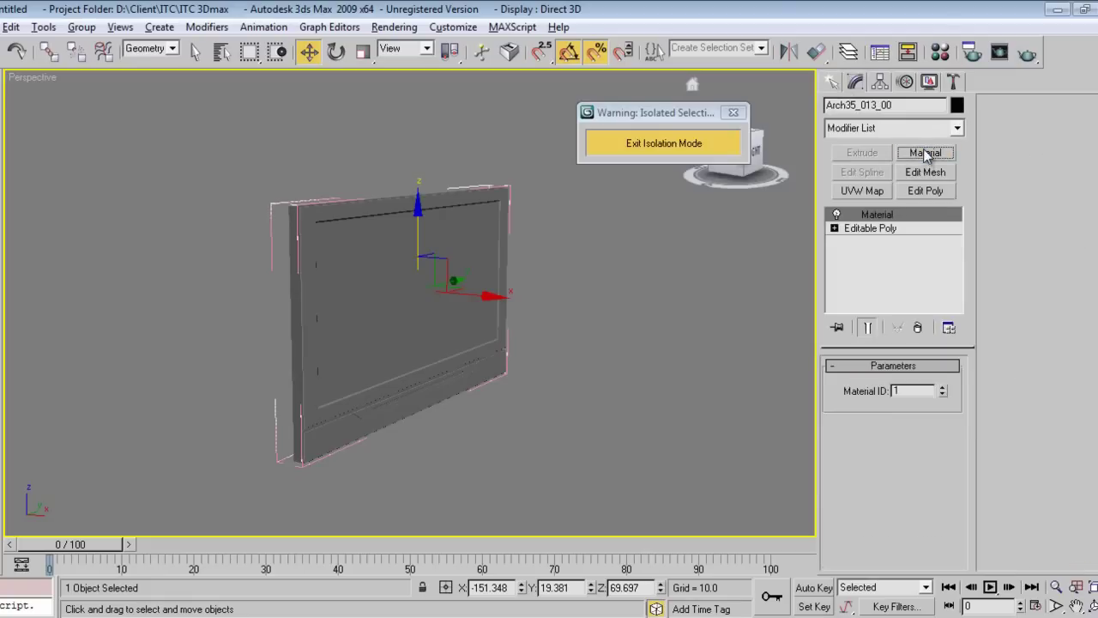
{"action": "left_click", "coordinate": [941, 387]}
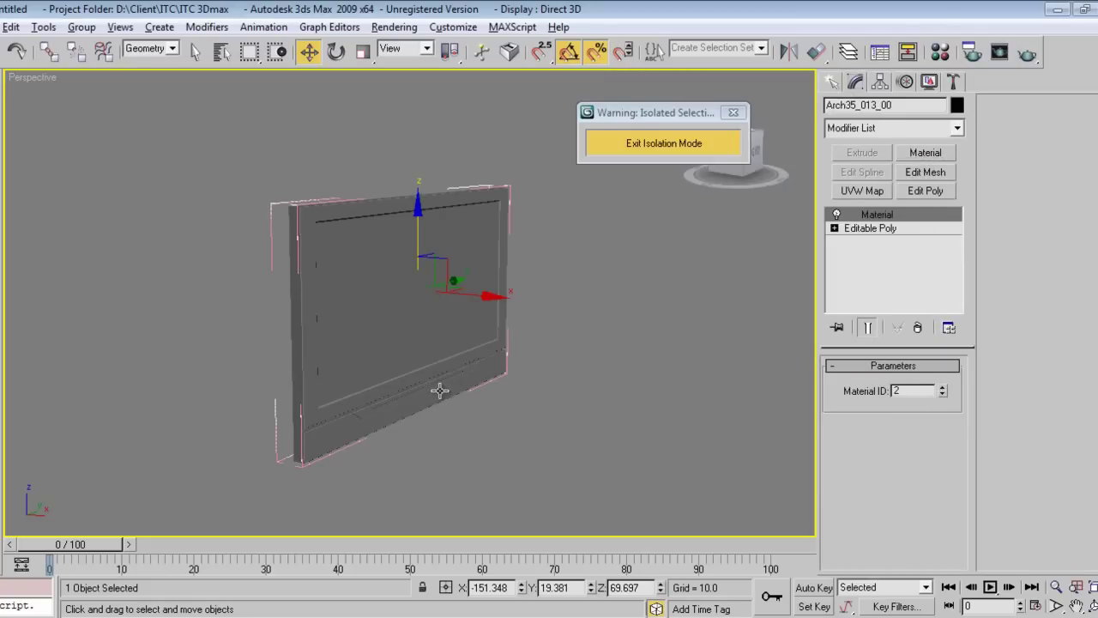
Try moving the screen piece down out of the TV frame, and undo it.
{"action": "left_click", "coordinate": [439, 391]}
{"action": "left_click", "coordinate": [438, 306]}
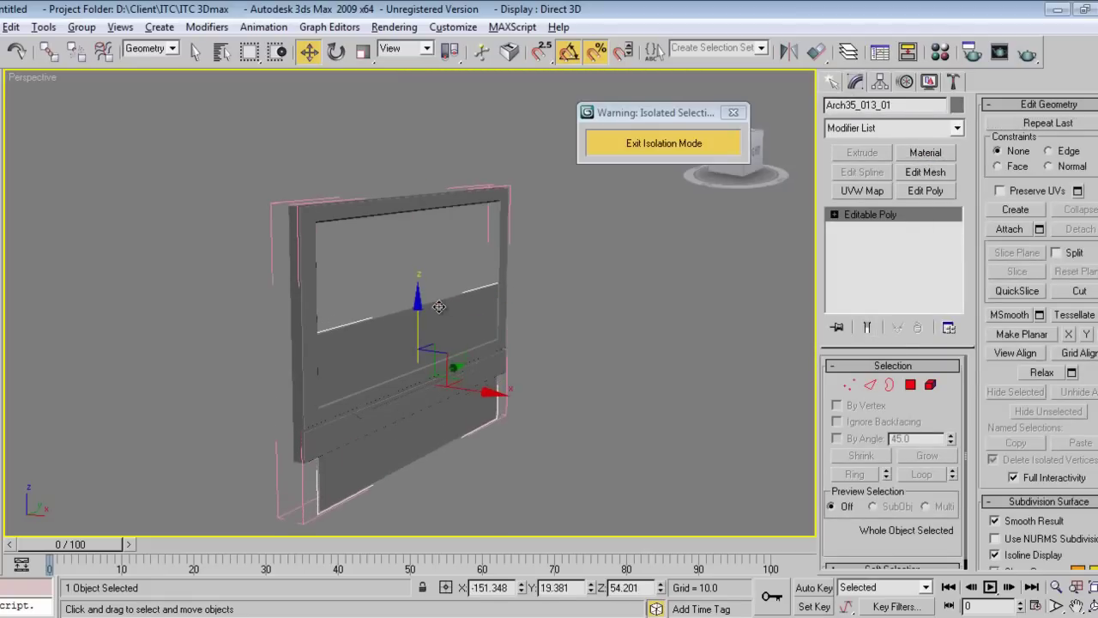
{"action": "key", "text": "ctrl+z"}
Select the strip along the TV's lower edge and add a Material modifier with material ID 2.
{"action": "left_click", "coordinate": [444, 404]}
{"action": "left_click", "coordinate": [441, 395]}
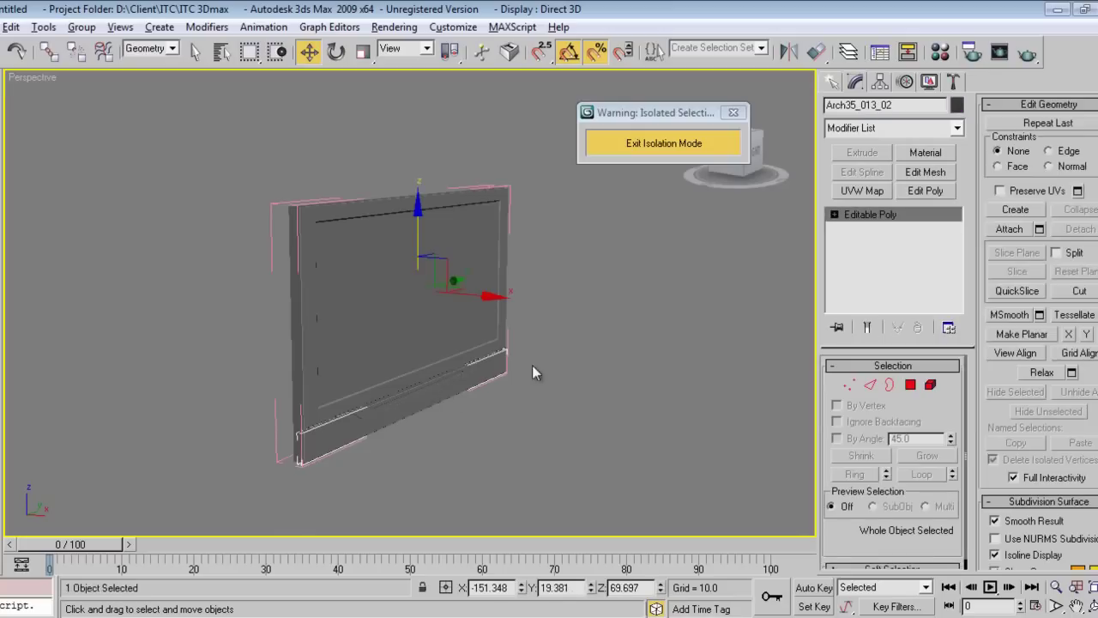
{"action": "left_click_drag", "start_coordinate": [470, 293], "coordinate": [583, 327]}
{"action": "key", "text": "ctrl+z"}
{"action": "left_click", "coordinate": [924, 151]}
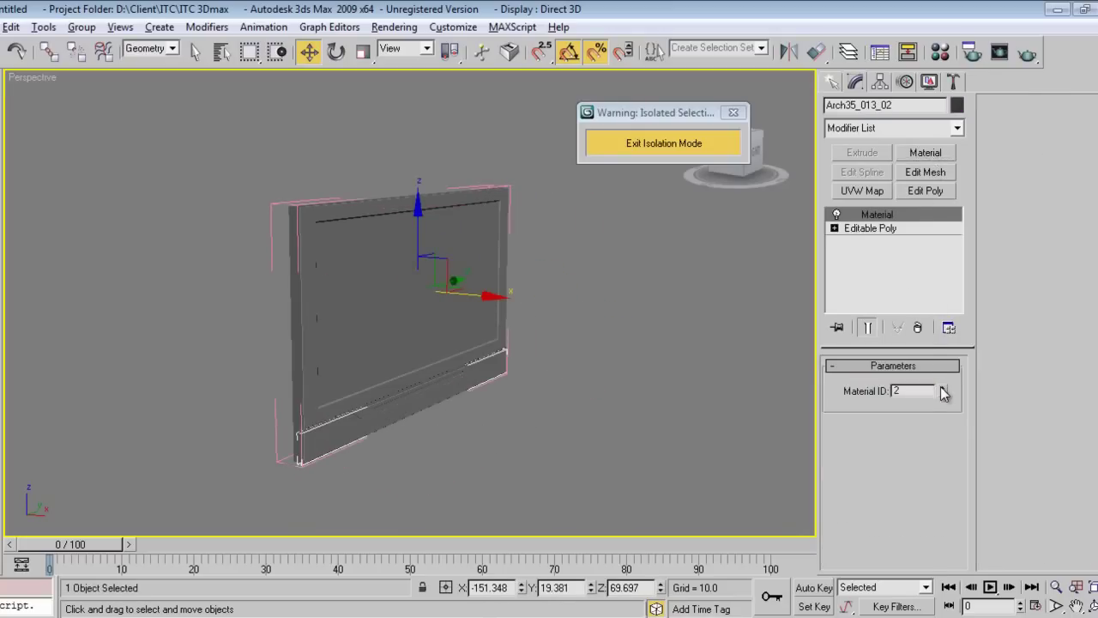
Select the TV frame, cancel a trial move of it and close the open TV group.
{"action": "left_click", "coordinate": [433, 319]}
{"action": "left_click_drag", "start_coordinate": [478, 300], "coordinate": [665, 381]}
{"action": "right_click", "coordinate": [665, 381]}
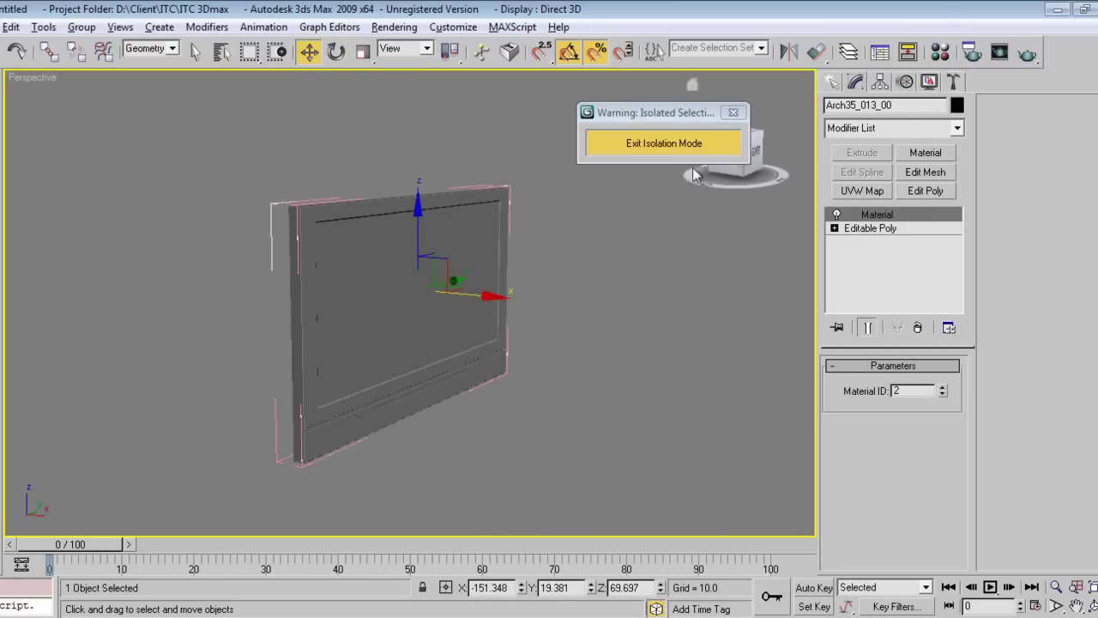
{"action": "left_click", "coordinate": [82, 26]}
{"action": "left_click", "coordinate": [104, 109]}
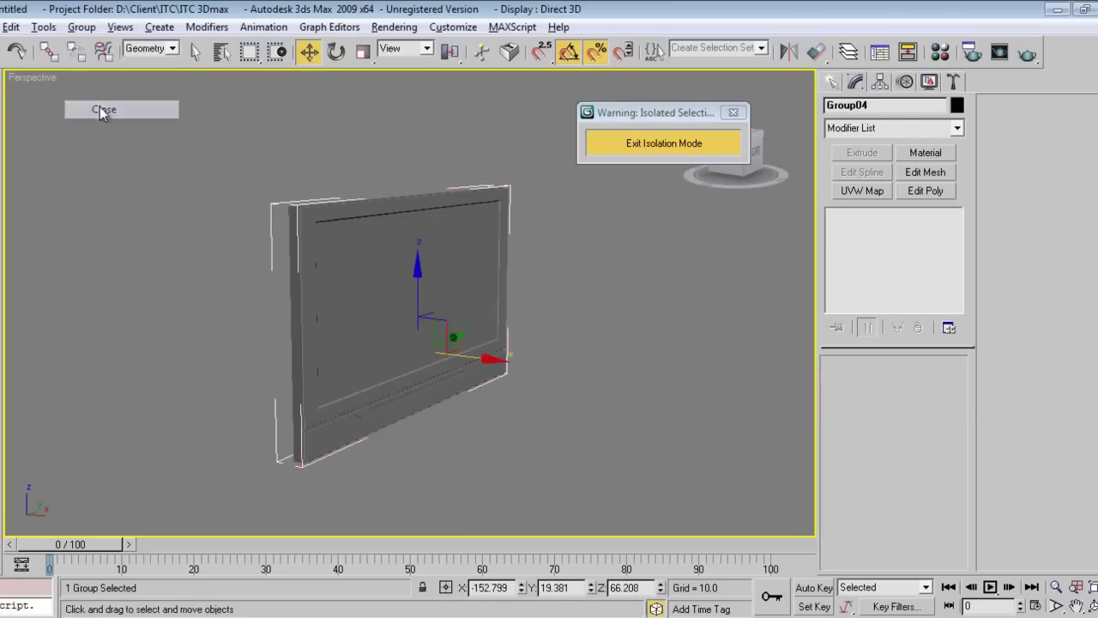
Turn an unused material slot into a Multi/Sub-Object material, discarding the old material, and reduce it to three sub-materials.
{"action": "key", "text": "m"}
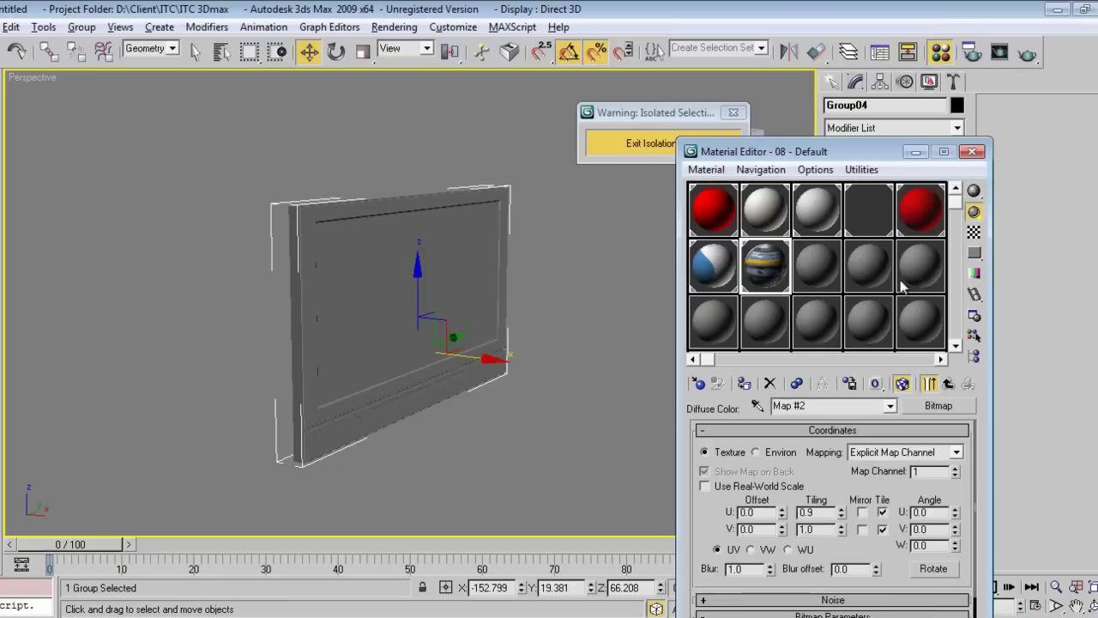
{"action": "left_click", "coordinate": [819, 277]}
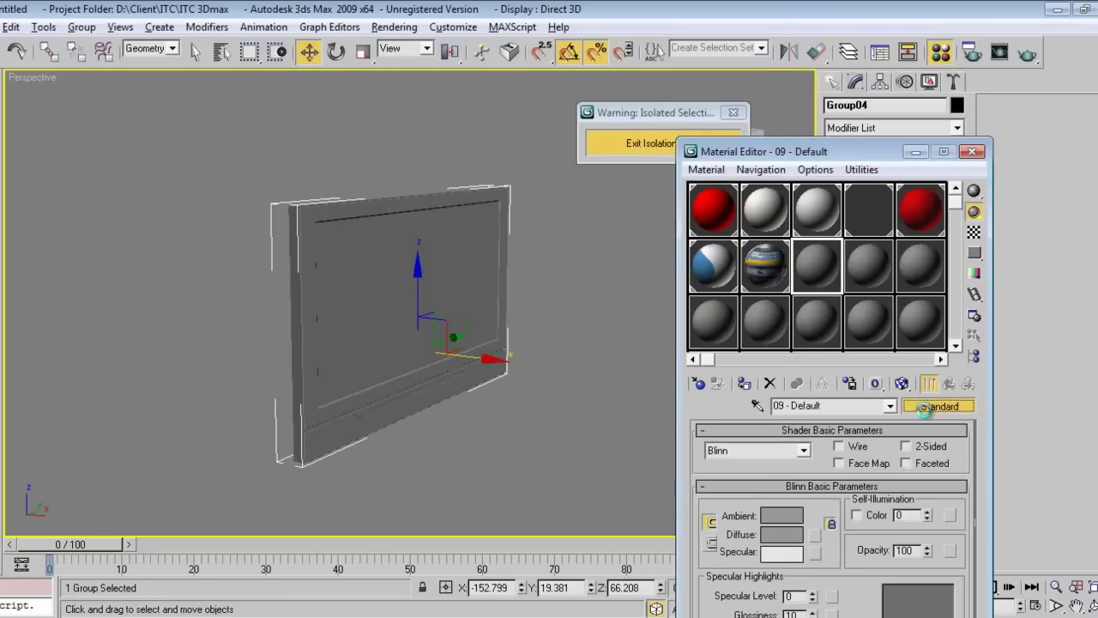
{"action": "left_click", "coordinate": [939, 405]}
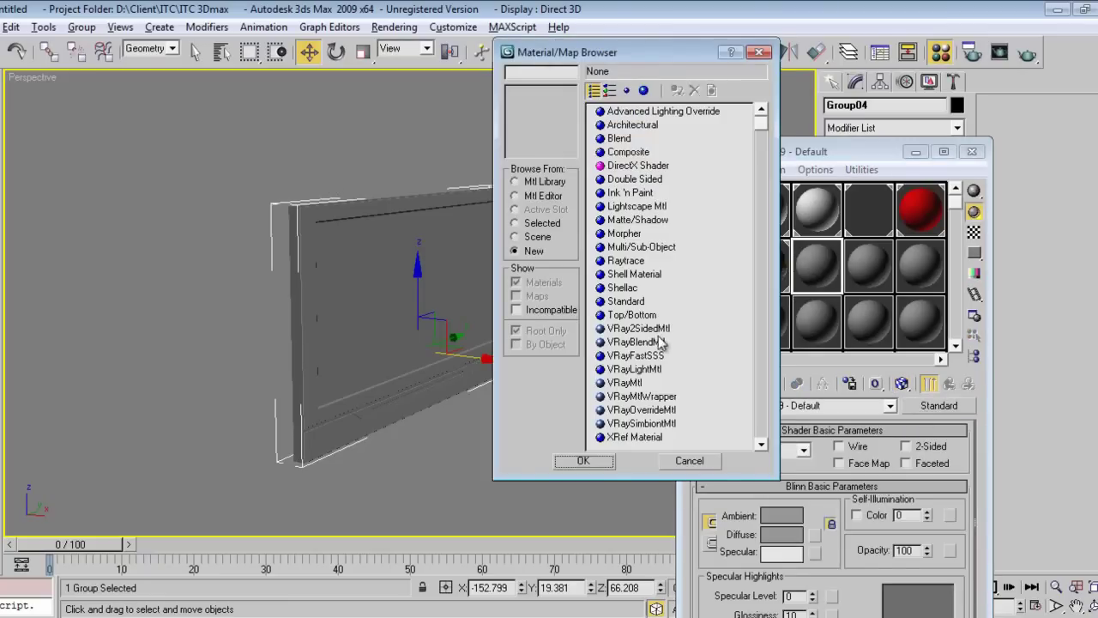
{"action": "left_click", "coordinate": [637, 274]}
{"action": "double_click", "coordinate": [638, 247]}
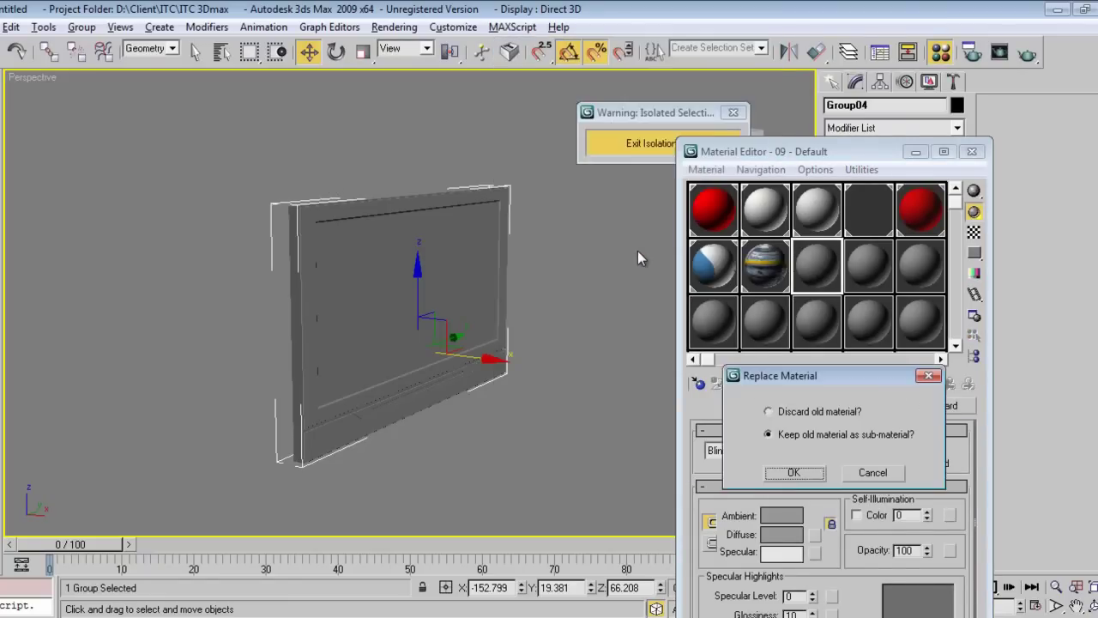
{"action": "left_click", "coordinate": [768, 410]}
{"action": "left_click", "coordinate": [796, 468]}
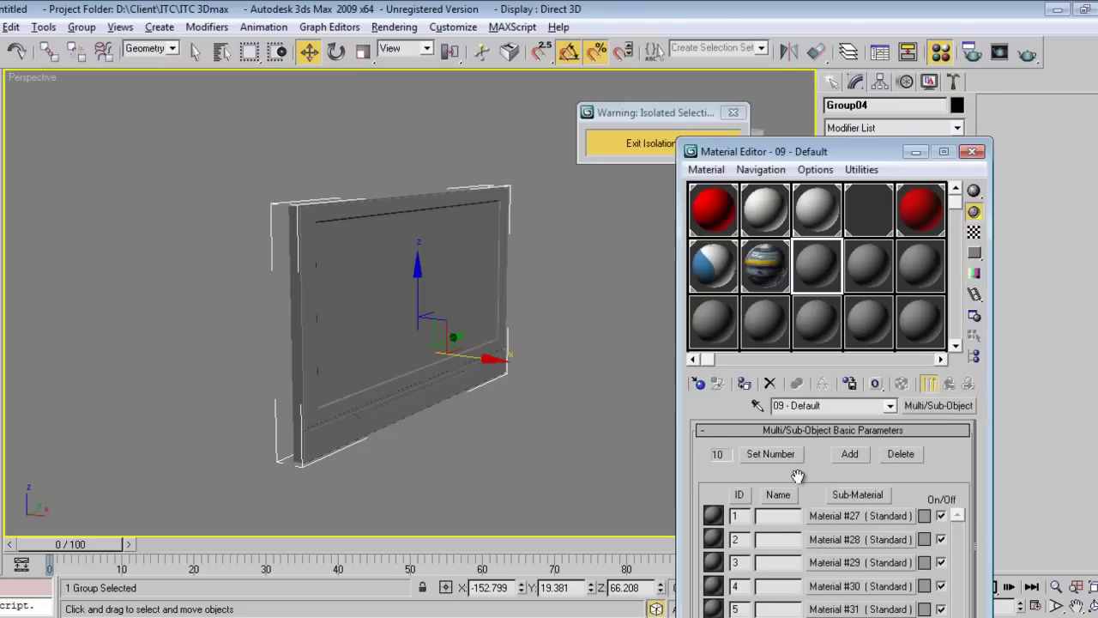
{"action": "left_click", "coordinate": [900, 454]}
{"action": "left_click", "coordinate": [899, 454]}
{"action": "left_click", "coordinate": [900, 454]}
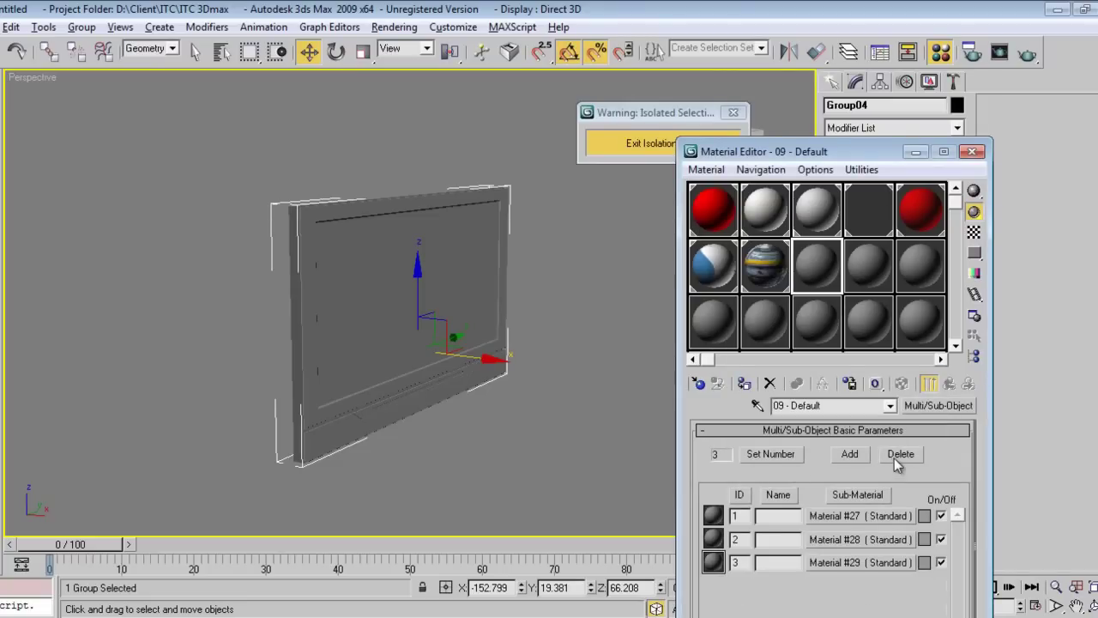
Make sub-material 1 a VRayMtl and load corporate-video.jpg as its diffuse bitmap.
{"action": "left_click", "coordinate": [859, 515]}
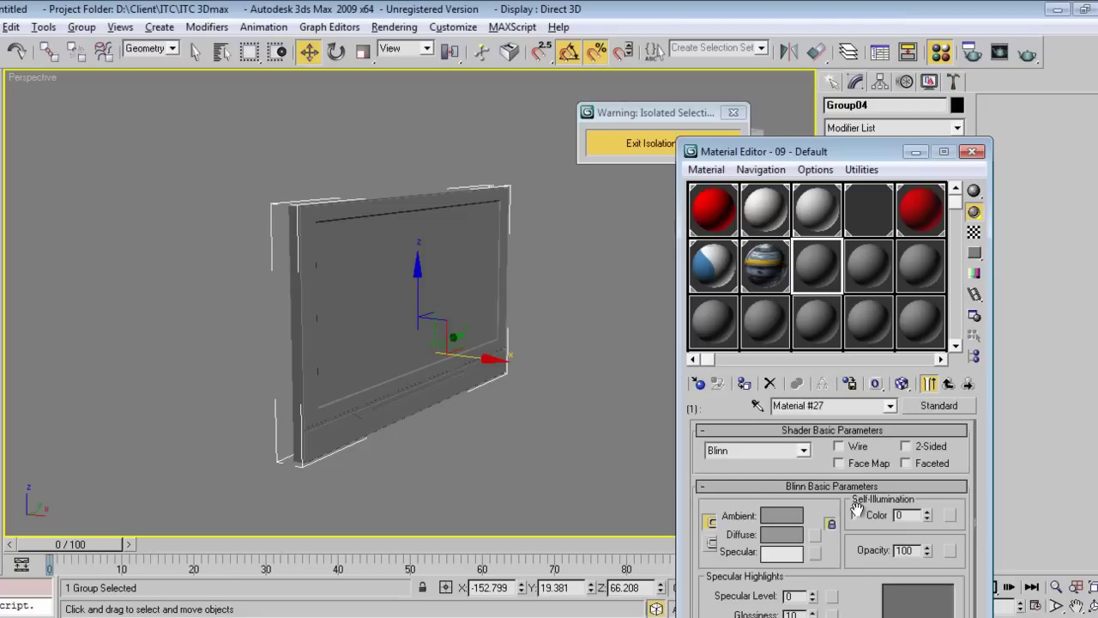
{"action": "left_click", "coordinate": [925, 409]}
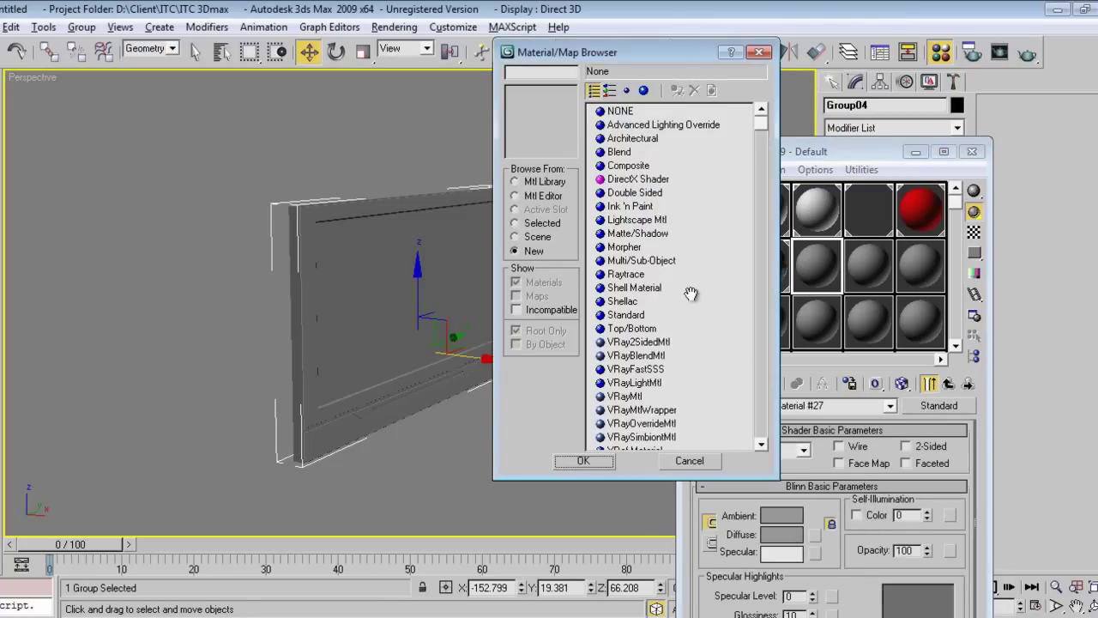
{"action": "double_click", "coordinate": [633, 397]}
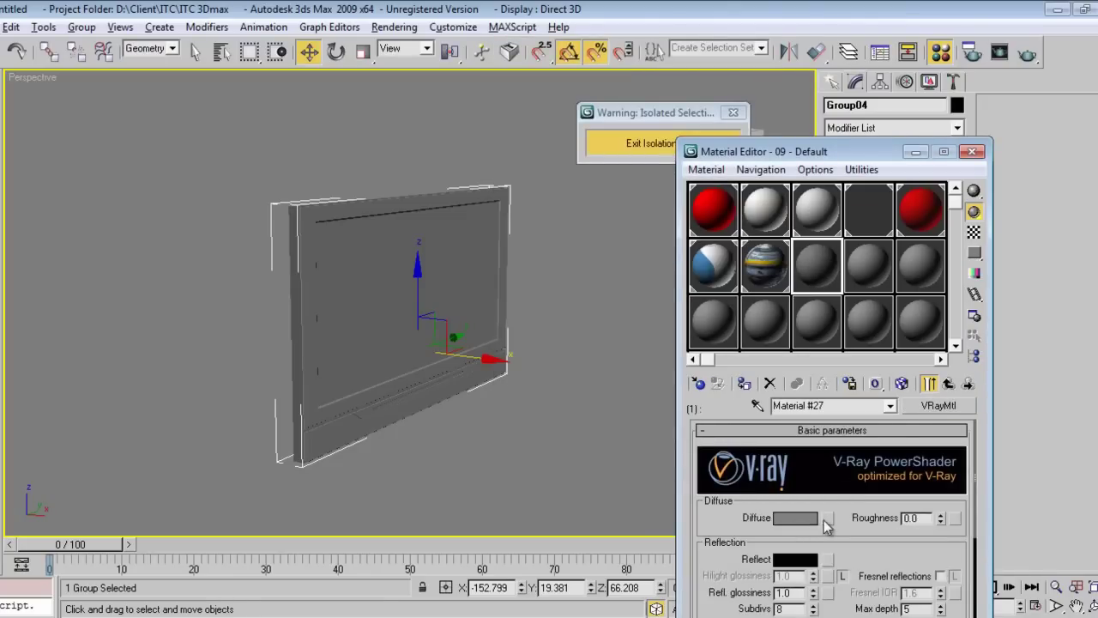
{"action": "left_click", "coordinate": [827, 521]}
{"action": "left_click", "coordinate": [620, 114]}
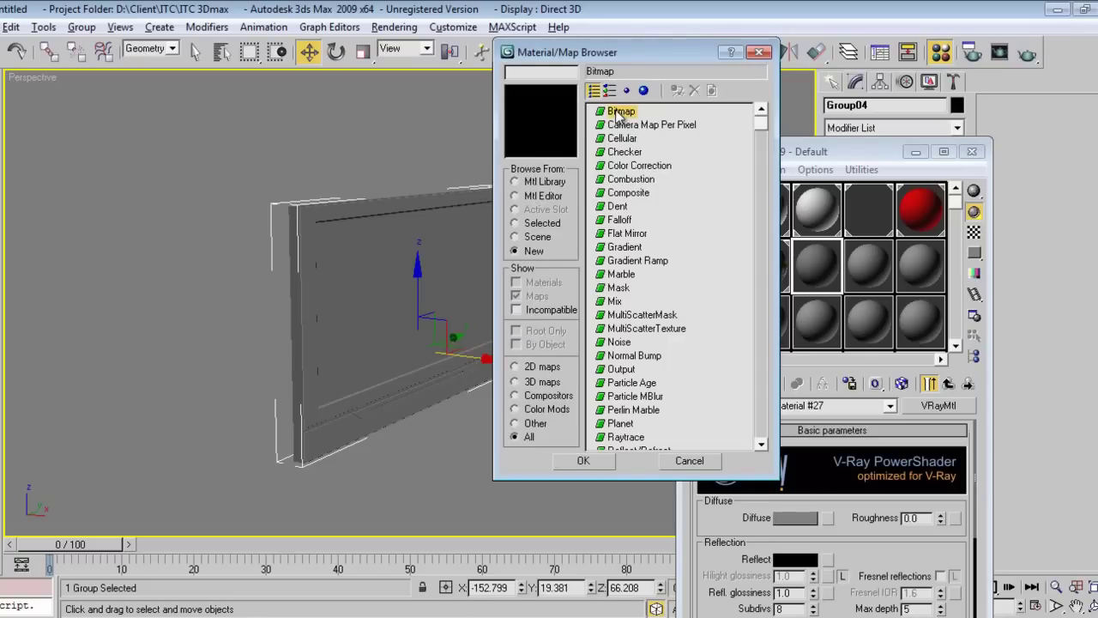
{"action": "double_click", "coordinate": [618, 113]}
{"action": "left_click", "coordinate": [39, 182]}
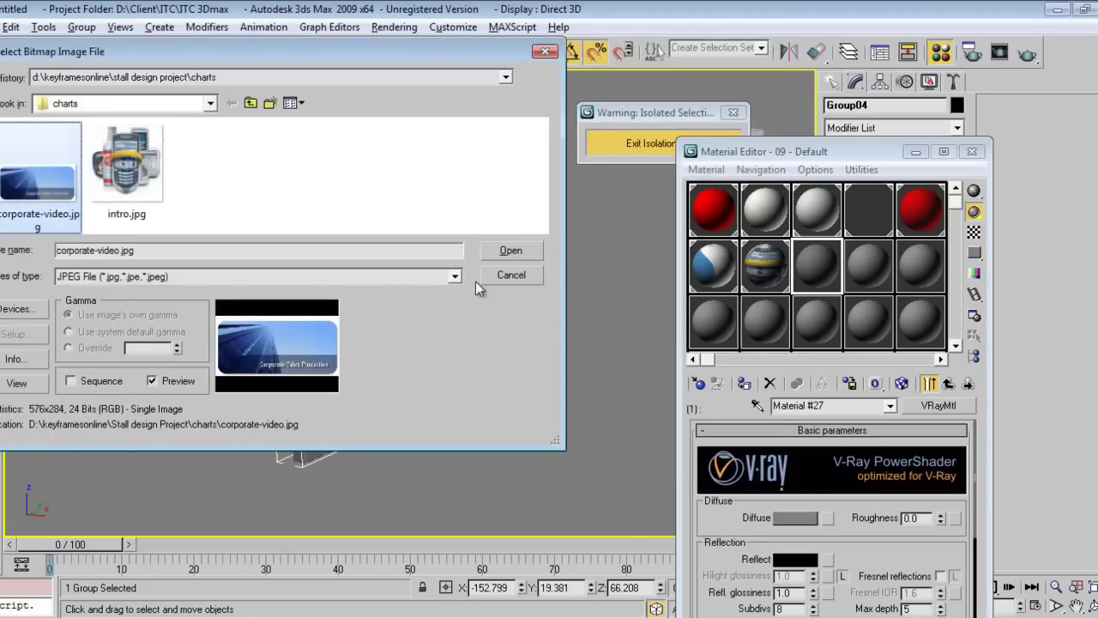
{"action": "left_click", "coordinate": [510, 250]}
Show the bitmap in the viewport, assign the material to the TV group and return to the Multi/Sub-Object level.
{"action": "left_click", "coordinate": [901, 384]}
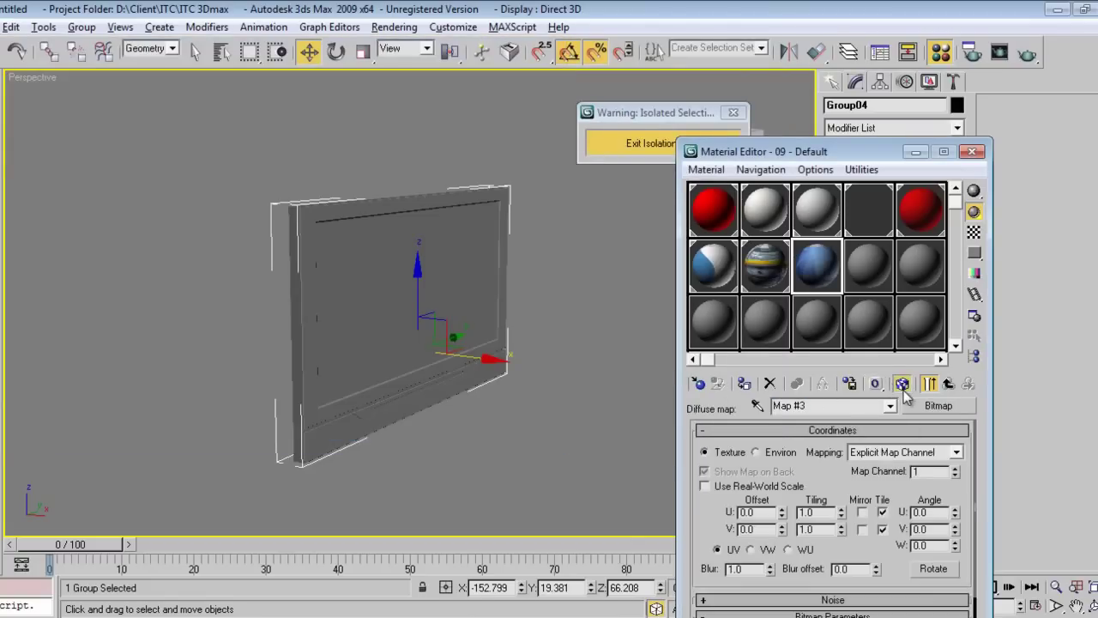
{"action": "left_click", "coordinate": [744, 383]}
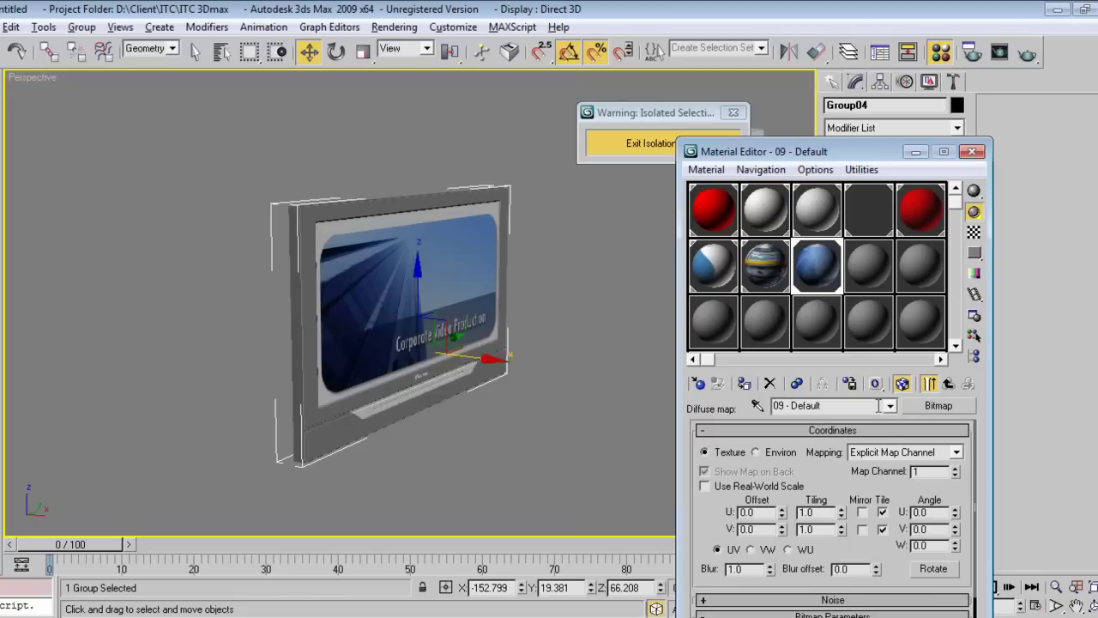
{"action": "left_click", "coordinate": [948, 384]}
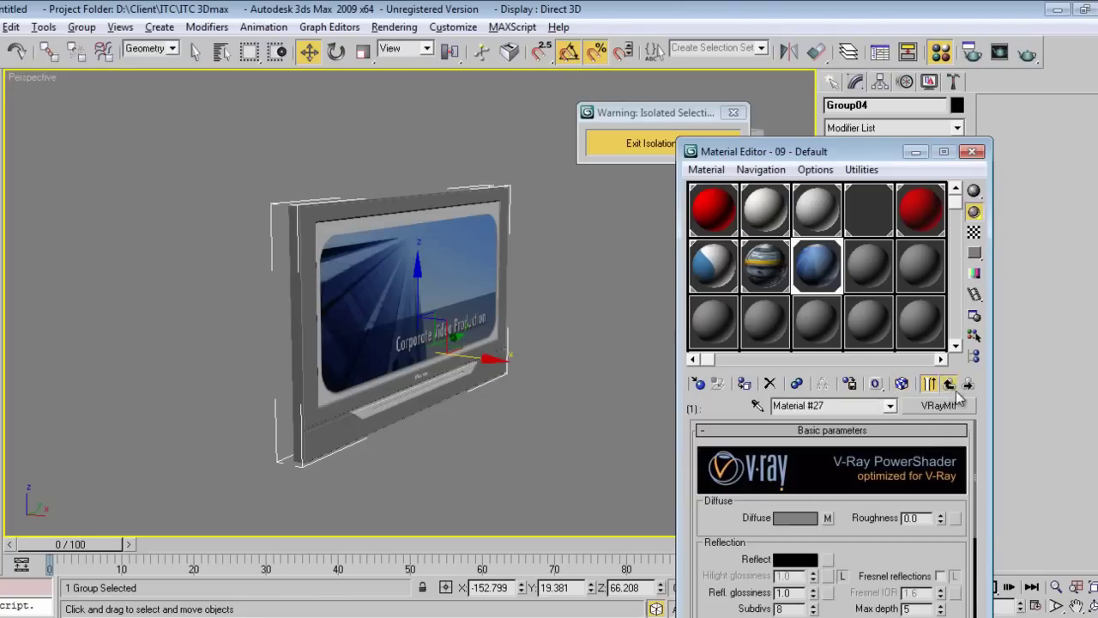
{"action": "left_click", "coordinate": [949, 384]}
Make sub-material 2 a VRayMtl and set its diffuse colour to dark grey with RGB 42.
{"action": "left_click", "coordinate": [859, 539]}
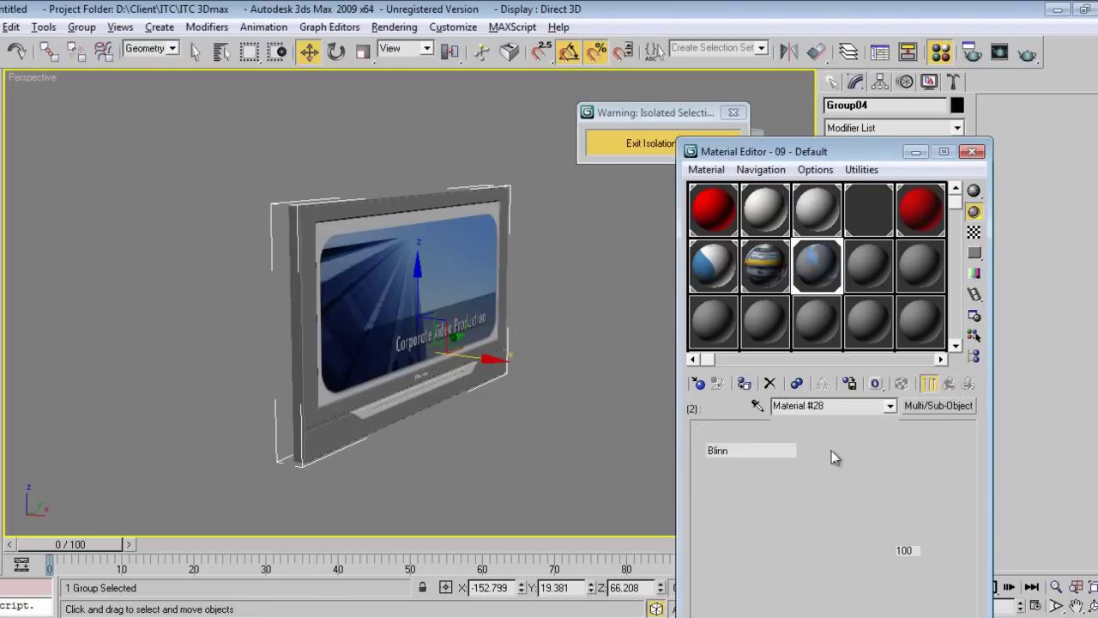
{"action": "left_click", "coordinate": [918, 404]}
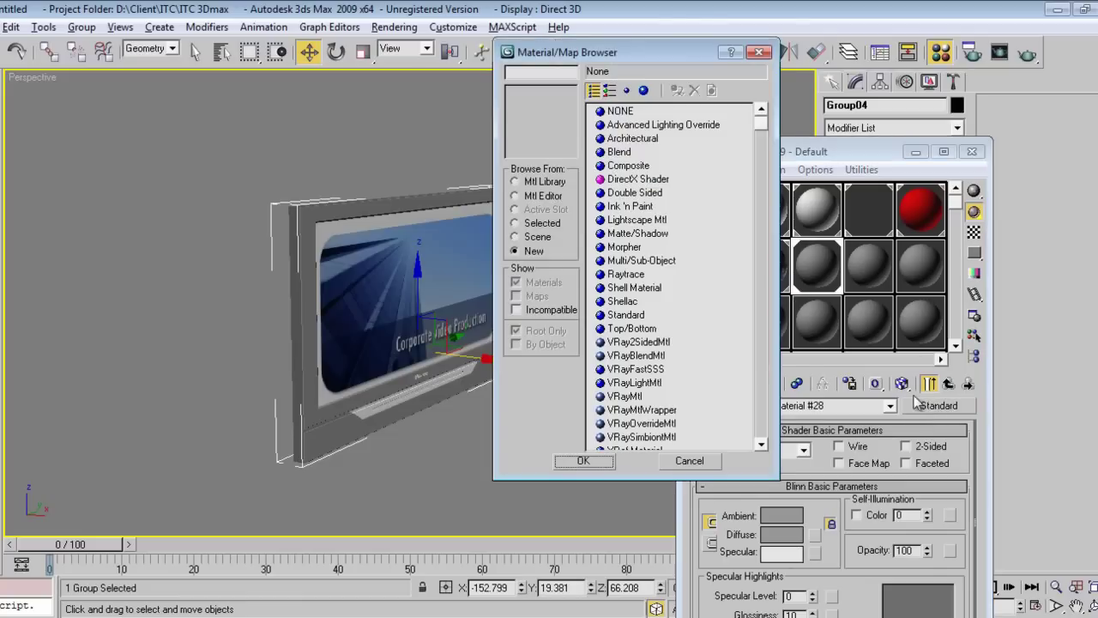
{"action": "left_click", "coordinate": [628, 397]}
{"action": "double_click", "coordinate": [632, 396]}
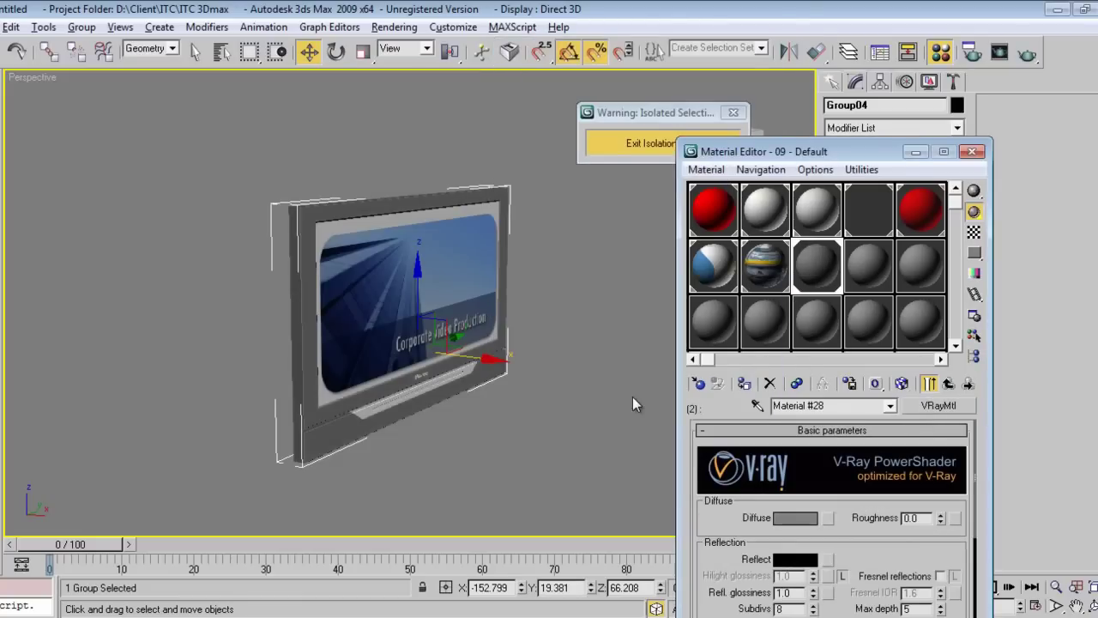
{"action": "left_click", "coordinate": [782, 519]}
{"action": "left_click_drag", "start_coordinate": [467, 171], "coordinate": [470, 137]}
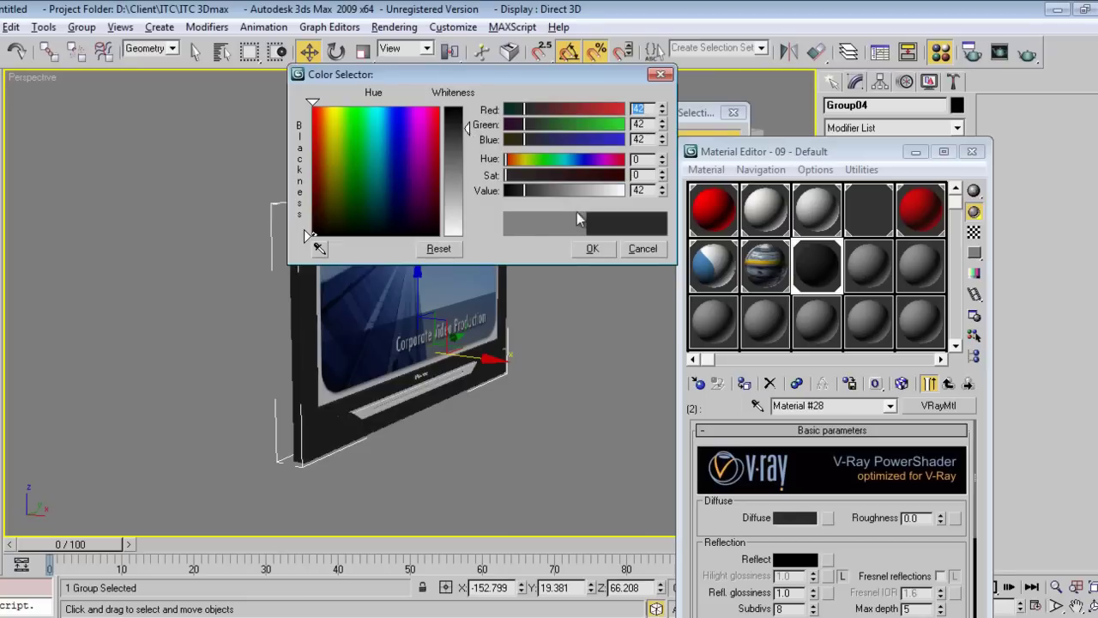
{"action": "left_click", "coordinate": [591, 248]}
Set sub-material 2's reflection colour to RGB 29 and return to the parent material.
{"action": "left_click", "coordinate": [794, 560]}
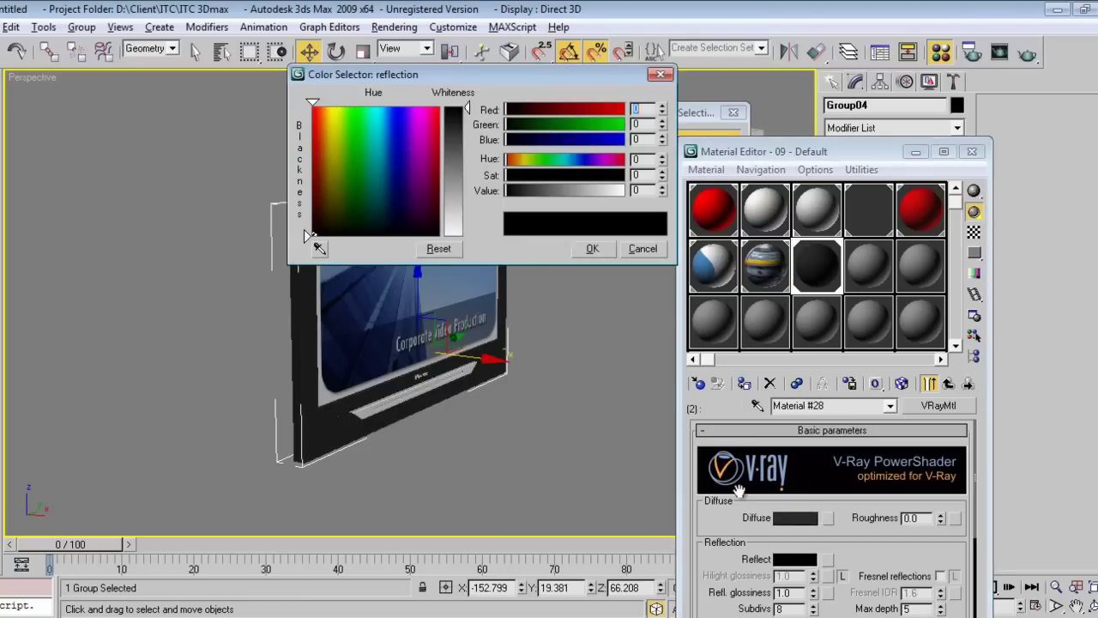
{"action": "left_click", "coordinate": [463, 126]}
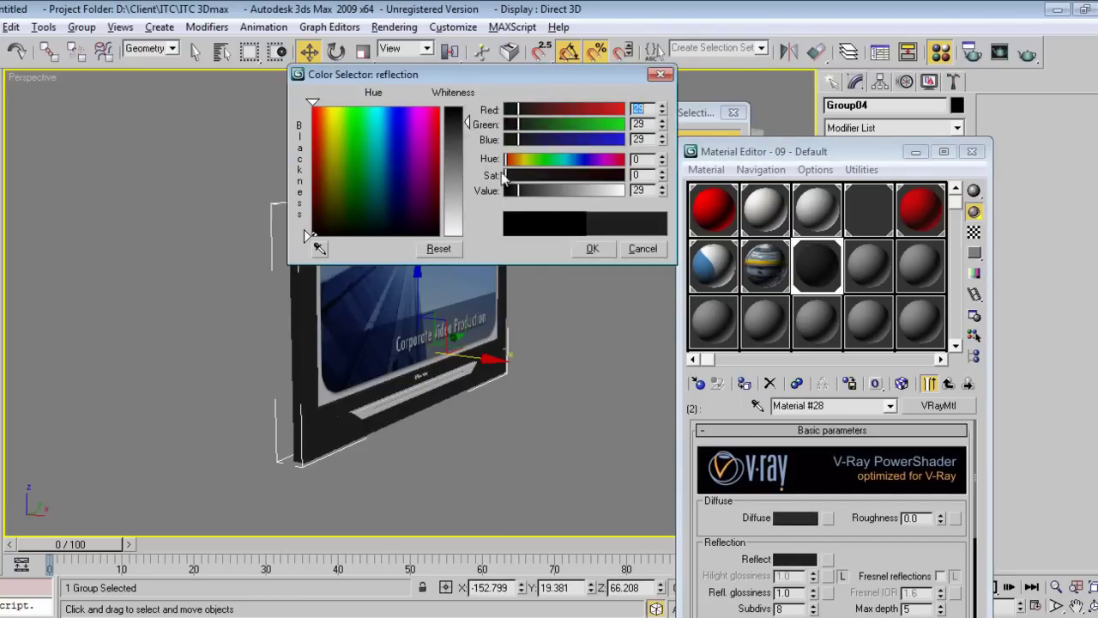
{"action": "left_click", "coordinate": [585, 248]}
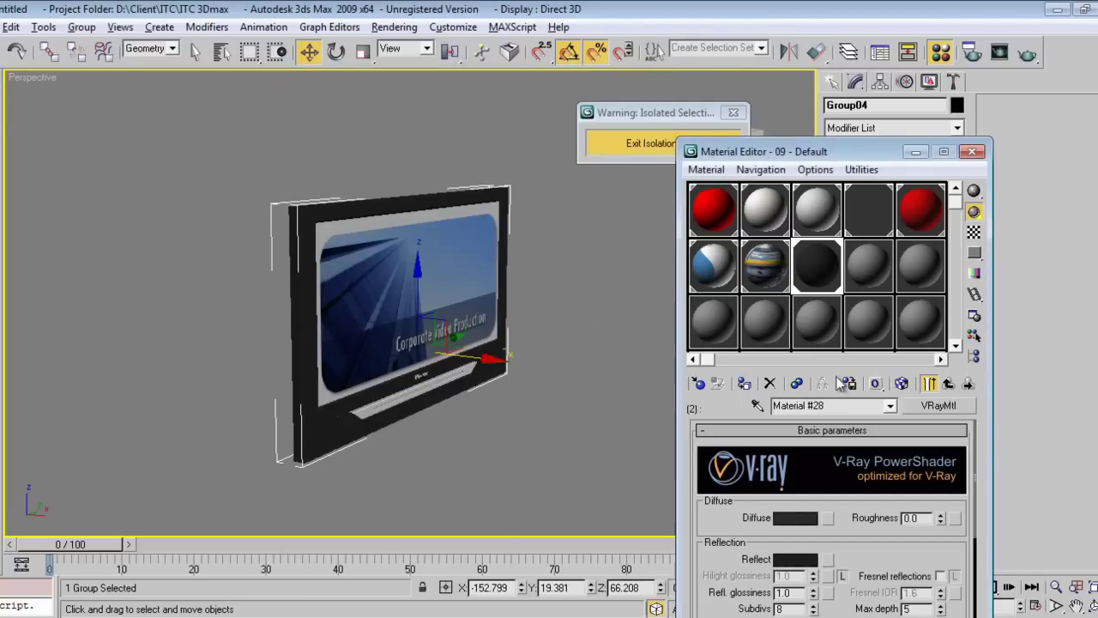
{"action": "left_click", "coordinate": [948, 386]}
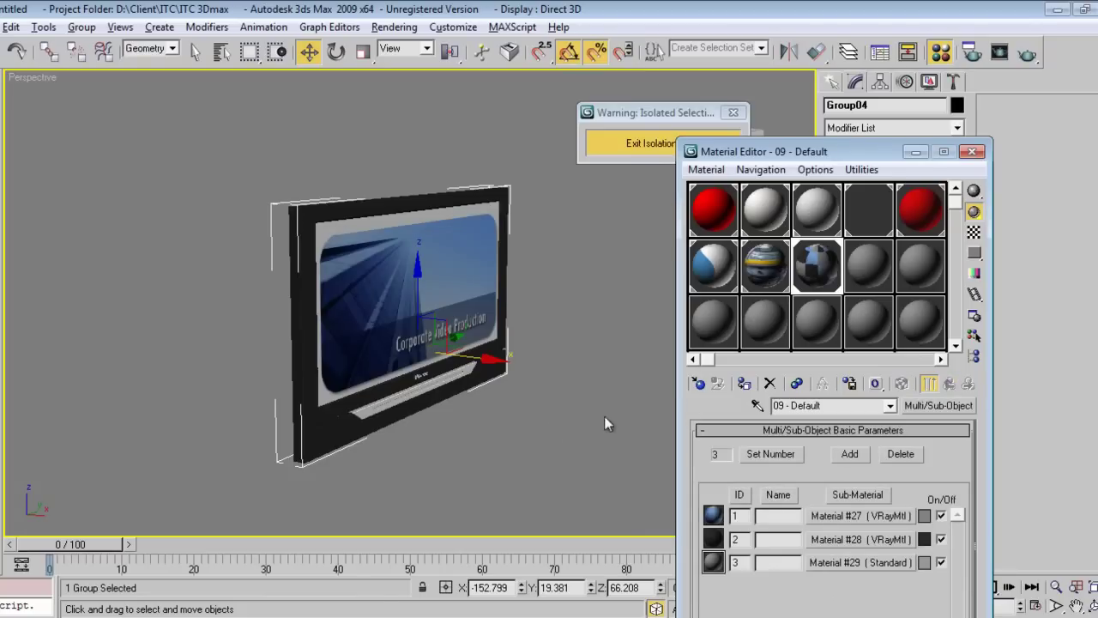
Close the Material Editor and examine the TV's screen image and frame material from several angles.
{"action": "middle_click_drag", "start_coordinate": [499, 415], "coordinate": [256, 391], "text": "alt"}
{"action": "scroll", "coordinate": [404, 436], "scroll_direction": "up", "scroll_amount": 5}
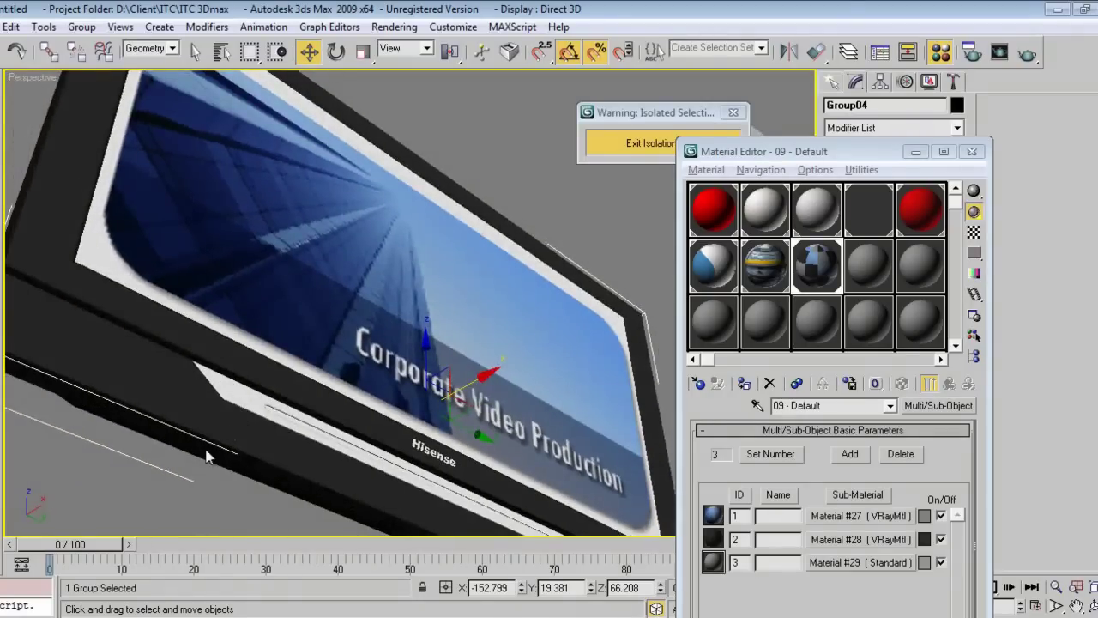
{"action": "left_click_drag", "start_coordinate": [850, 162], "coordinate": [958, 322]}
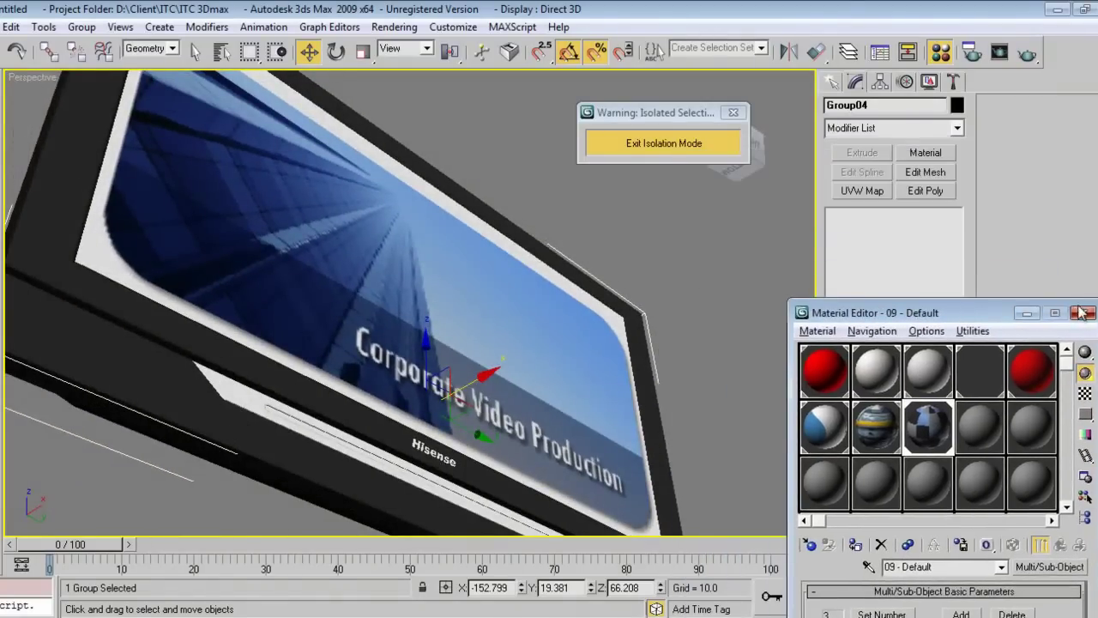
{"action": "left_click", "coordinate": [649, 273]}
{"action": "left_click", "coordinate": [621, 308]}
{"action": "middle_click_drag", "start_coordinate": [512, 371], "coordinate": [387, 386], "text": "alt"}
{"action": "mouse_move", "coordinate": [505, 420]}
{"action": "middle_mouse_down", "text": "alt"}
{"action": "mouse_move", "coordinate": [272, 392]}
{"action": "mouse_move", "coordinate": [449, 439]}
{"action": "mouse_move", "coordinate": [492, 426]}
{"action": "middle_mouse_up", "text": "alt"}
{"action": "scroll", "coordinate": [529, 402], "scroll_direction": "down", "scroll_amount": 3}
{"action": "middle_click_drag", "start_coordinate": [533, 394], "coordinate": [580, 390], "text": "alt"}
Exit the TV's isolation, select the Speaker group and isolate it.
{"action": "left_click", "coordinate": [632, 146]}
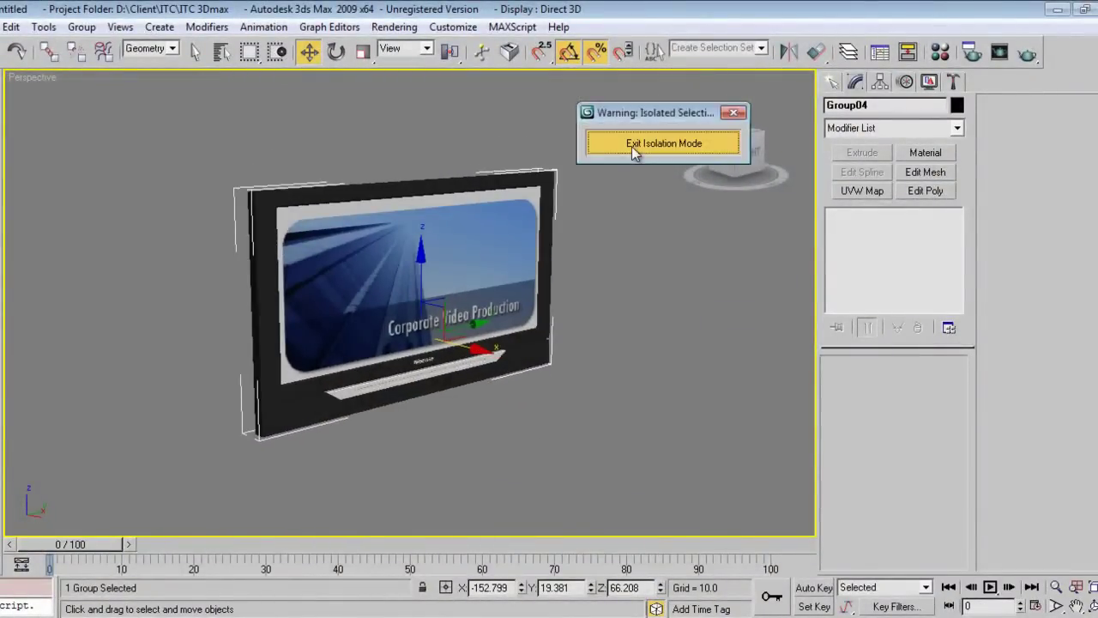
{"action": "left_click", "coordinate": [95, 394]}
{"action": "key", "text": "alt+q"}
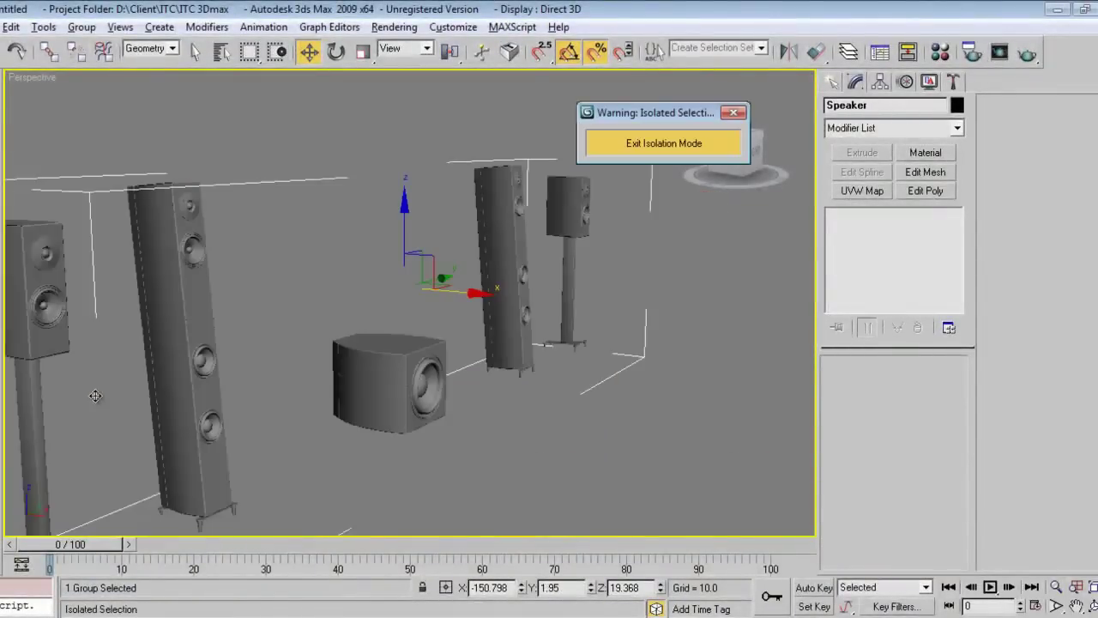
{"action": "scroll", "coordinate": [347, 424], "scroll_direction": "down", "scroll_amount": 5}
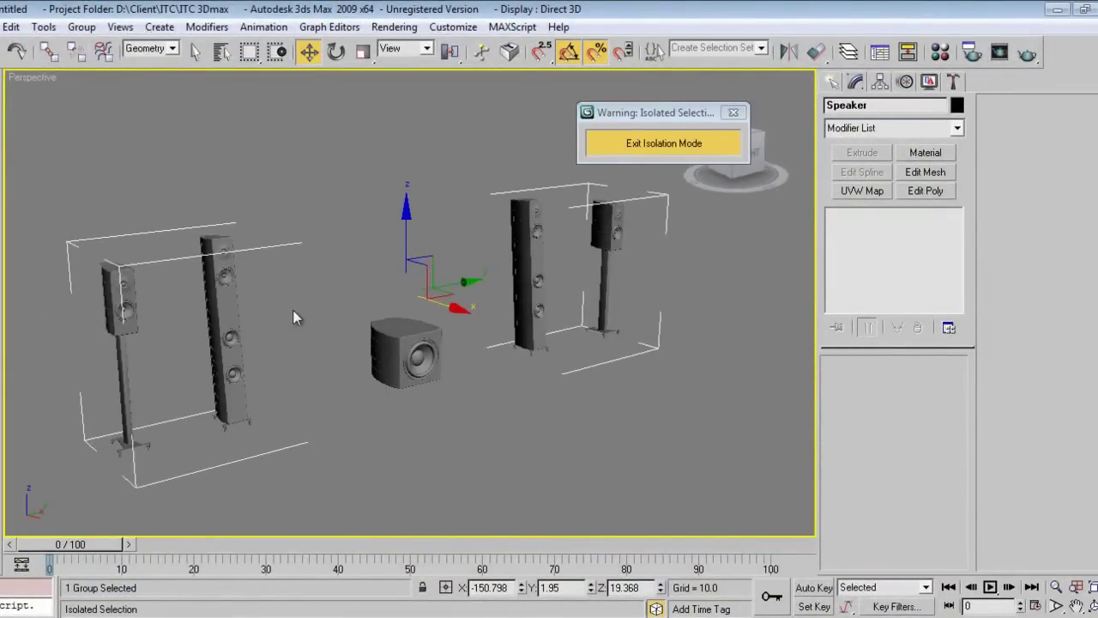
{"action": "middle_click_drag", "start_coordinate": [290, 332], "coordinate": [305, 329], "text": "alt"}
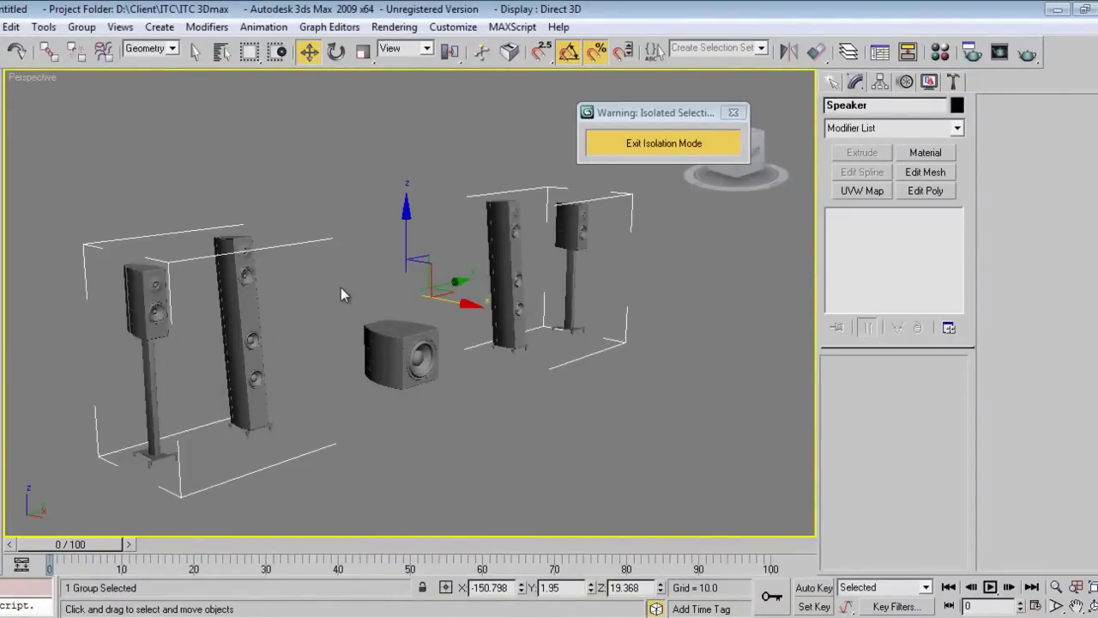
Add a Material modifier to the Speaker group and set its material ID to 2.
{"action": "key", "text": "m"}
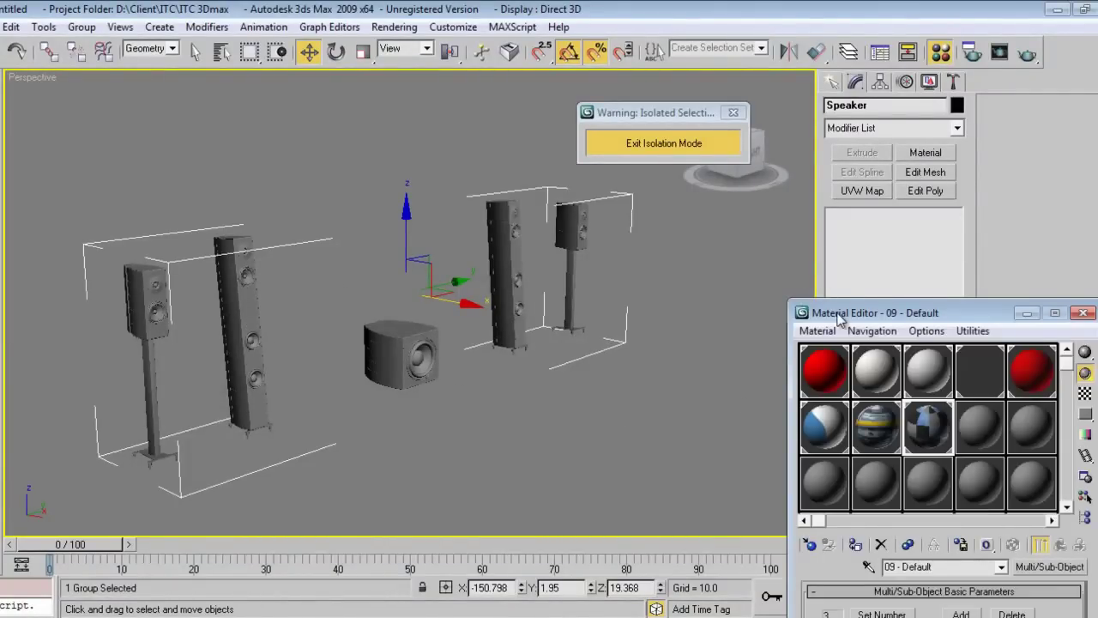
{"action": "left_click_drag", "start_coordinate": [836, 314], "coordinate": [802, 110]}
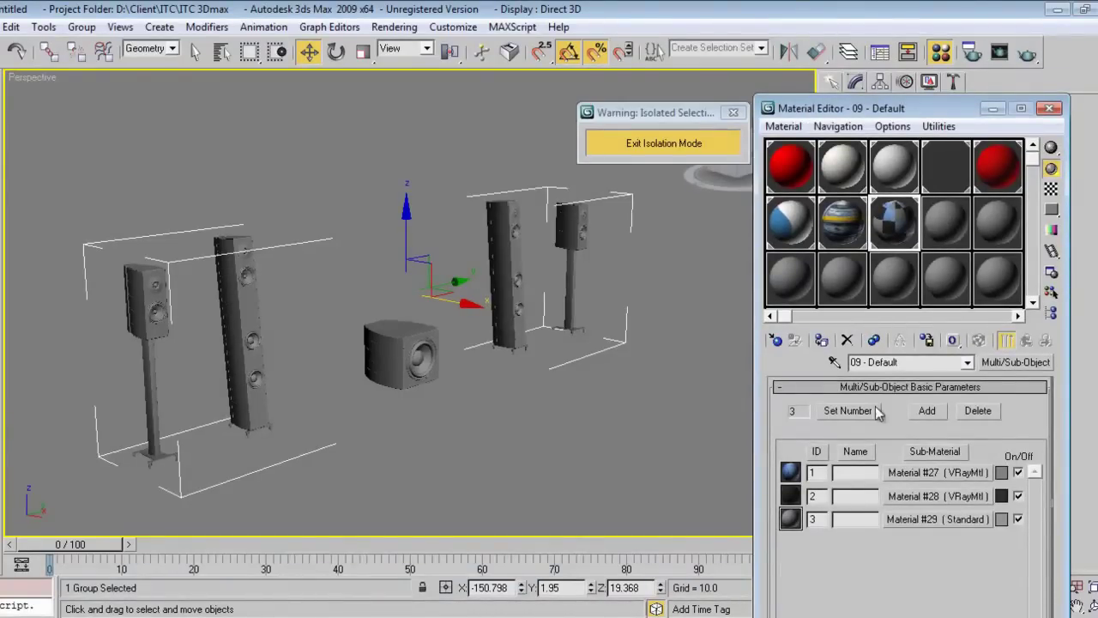
{"action": "left_click_drag", "start_coordinate": [920, 111], "coordinate": [712, 374]}
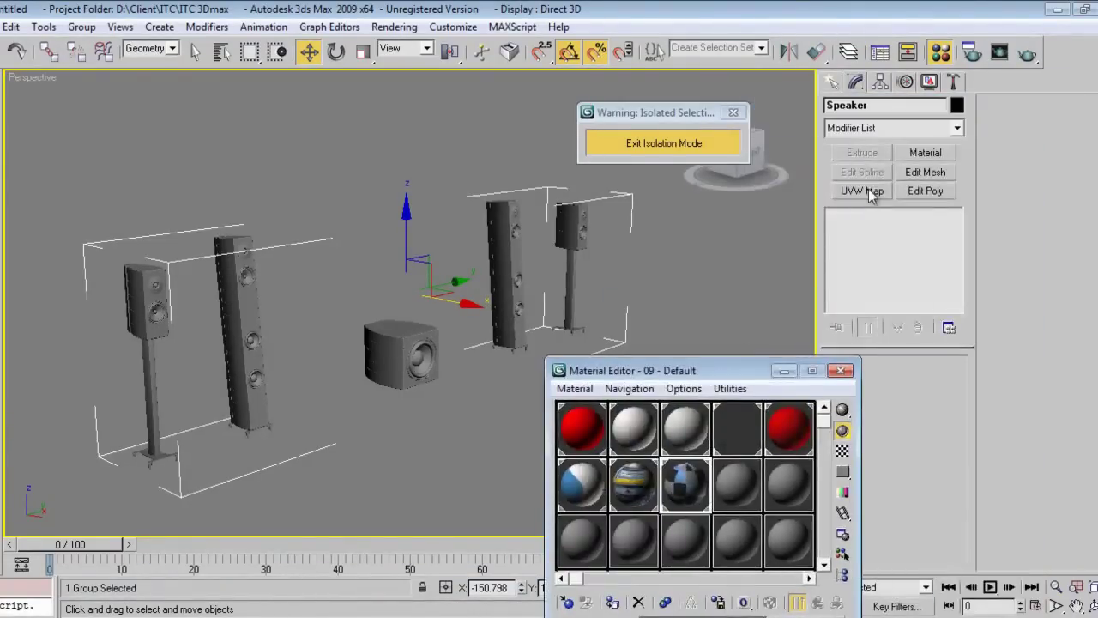
{"action": "left_click", "coordinate": [925, 151]}
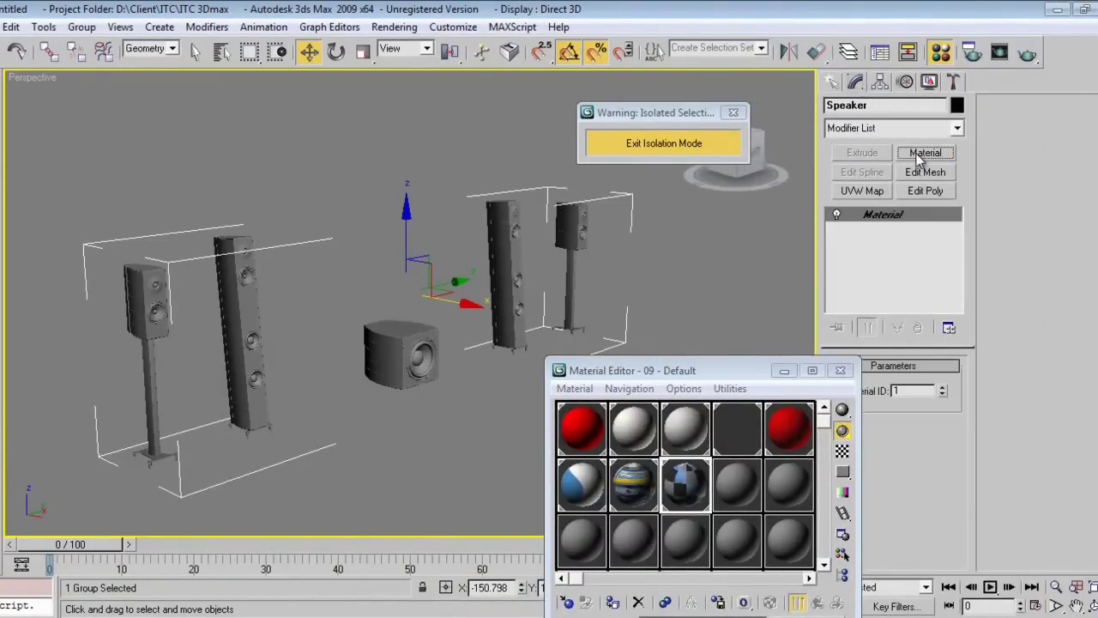
{"action": "left_click", "coordinate": [942, 387]}
Assign the TV's Multi/Sub-Object material to the Speaker group and close the Material Editor.
{"action": "left_click_drag", "start_coordinate": [737, 374], "coordinate": [849, 70]}
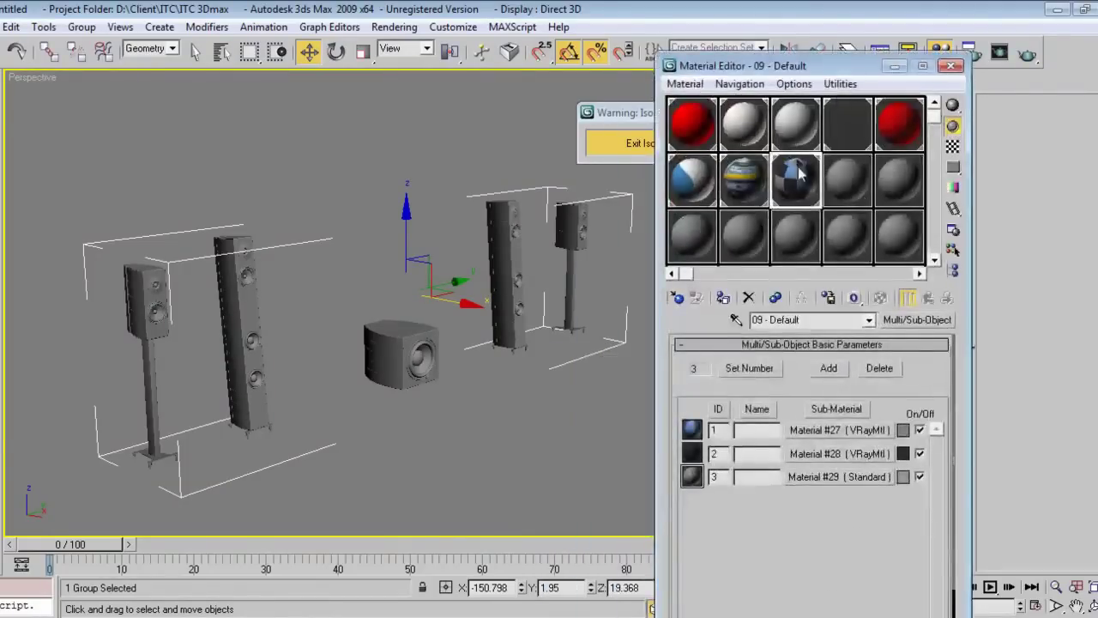
{"action": "left_click", "coordinate": [726, 299]}
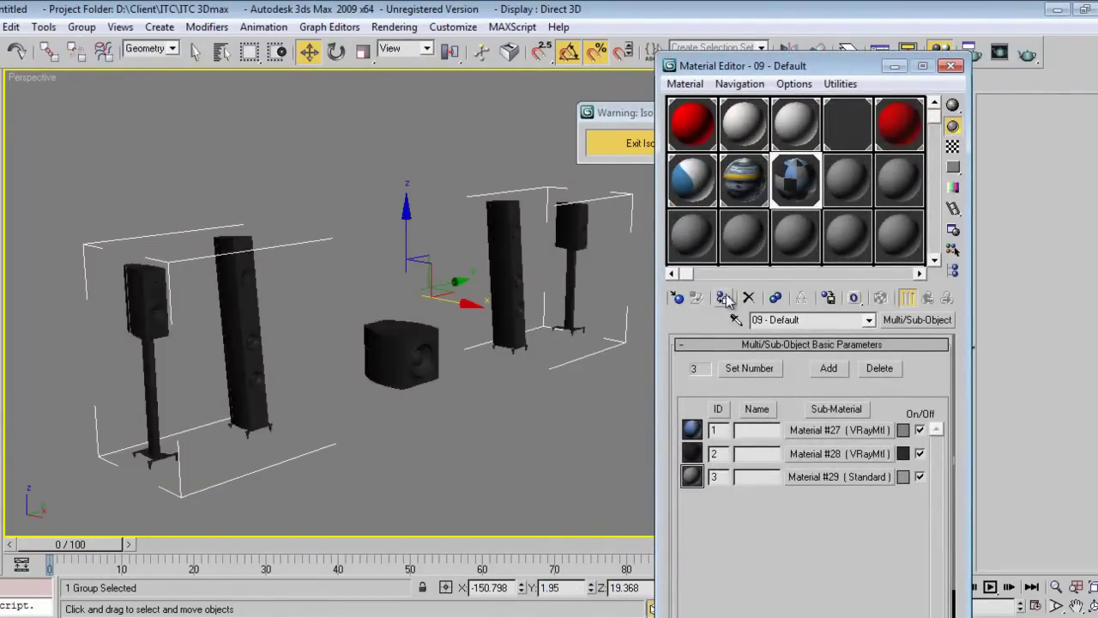
{"action": "left_click", "coordinate": [950, 66]}
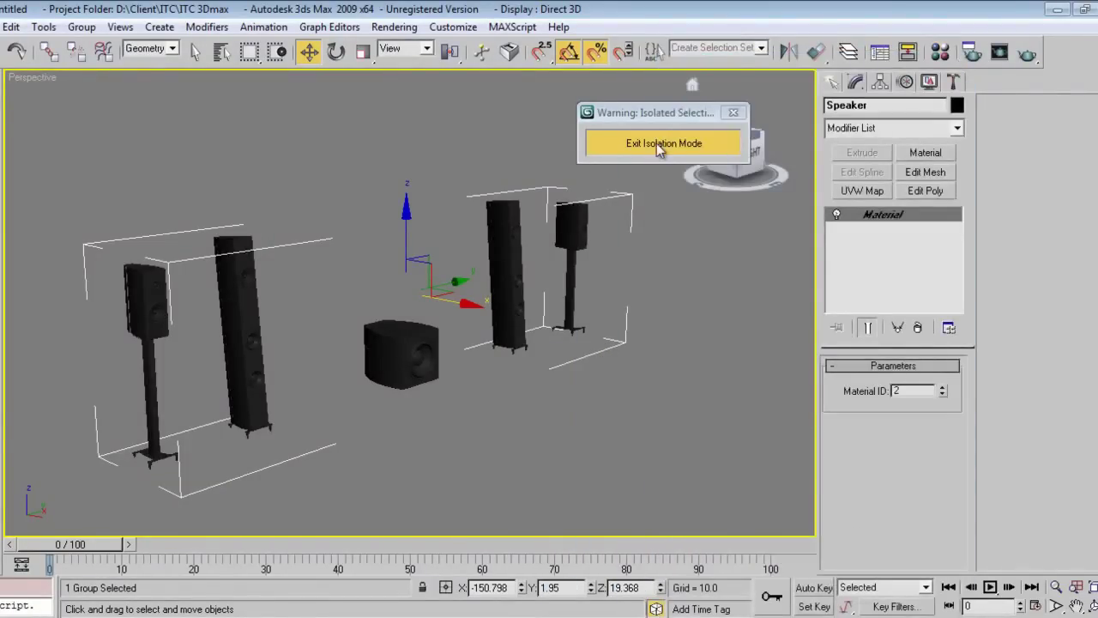
Exit isolation mode and look over the whole stall from the front.
{"action": "left_click", "coordinate": [660, 145]}
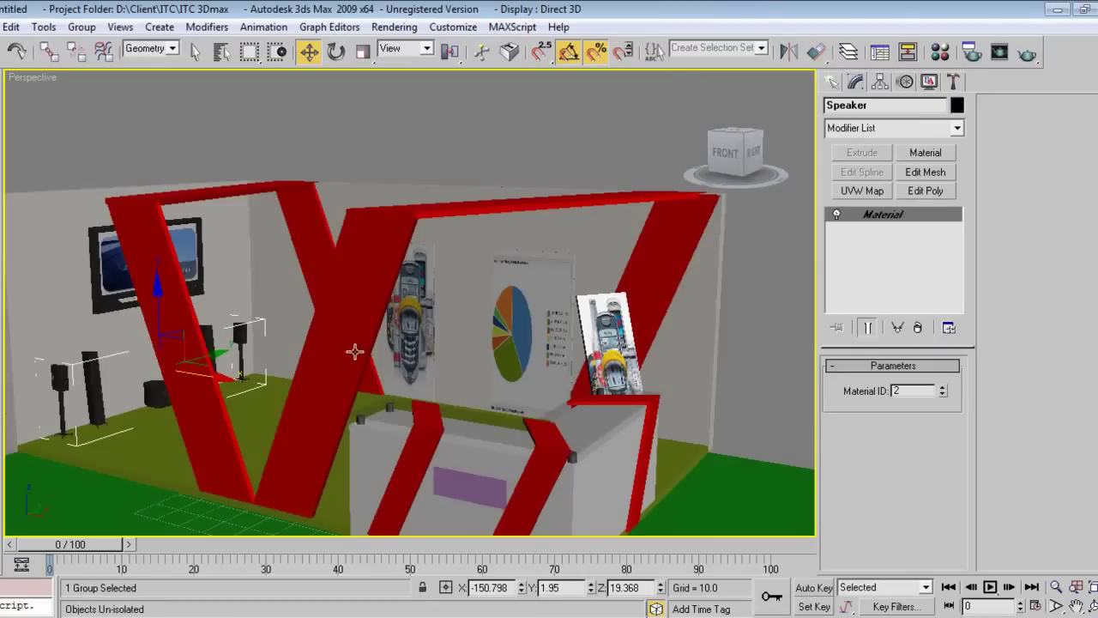
{"action": "middle_click_drag", "start_coordinate": [429, 449], "coordinate": [437, 400], "text": "alt"}
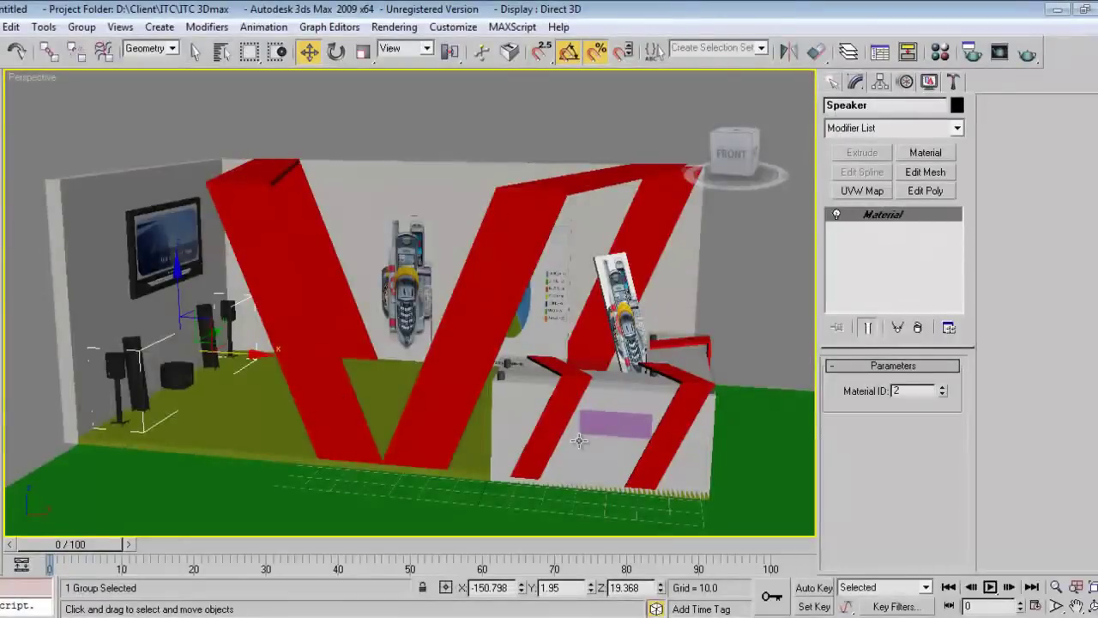
{"action": "middle_click_drag", "start_coordinate": [582, 435], "coordinate": [503, 426]}
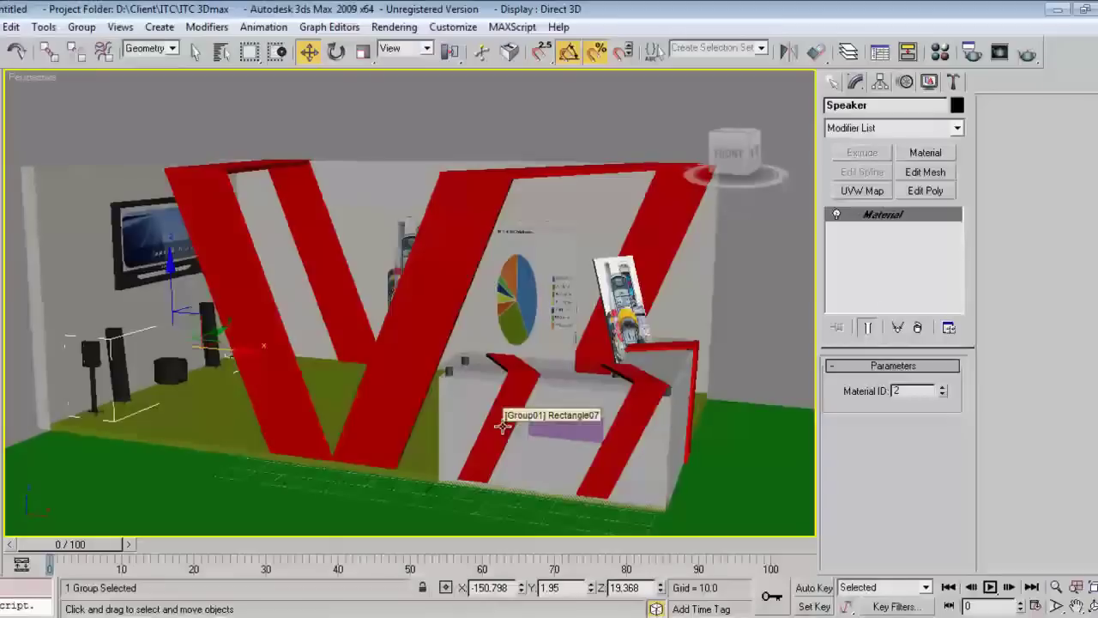